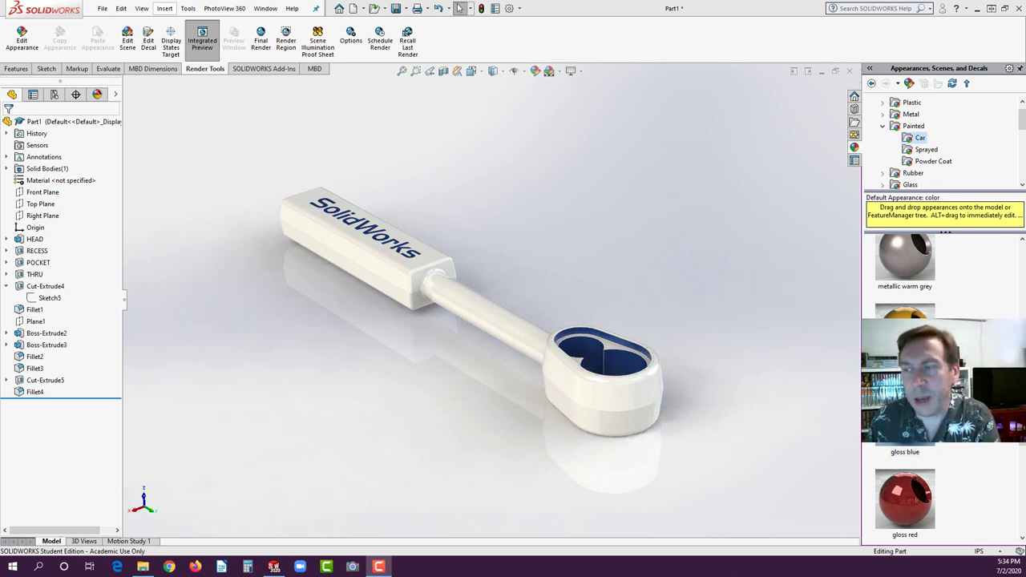
Step: Turn off the integrated render preview and create a new part document
left_click(202, 41)
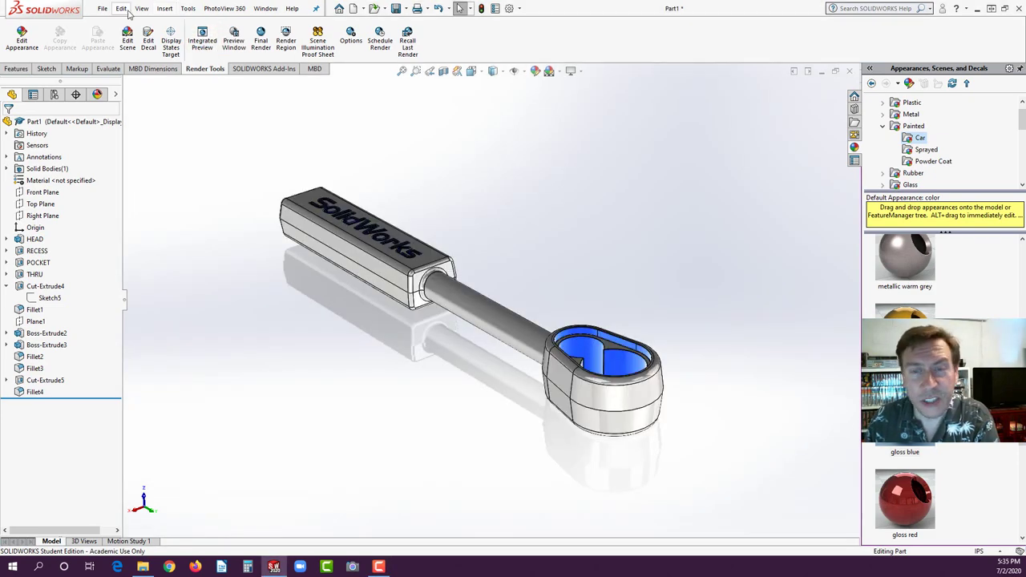
left_click(102, 8)
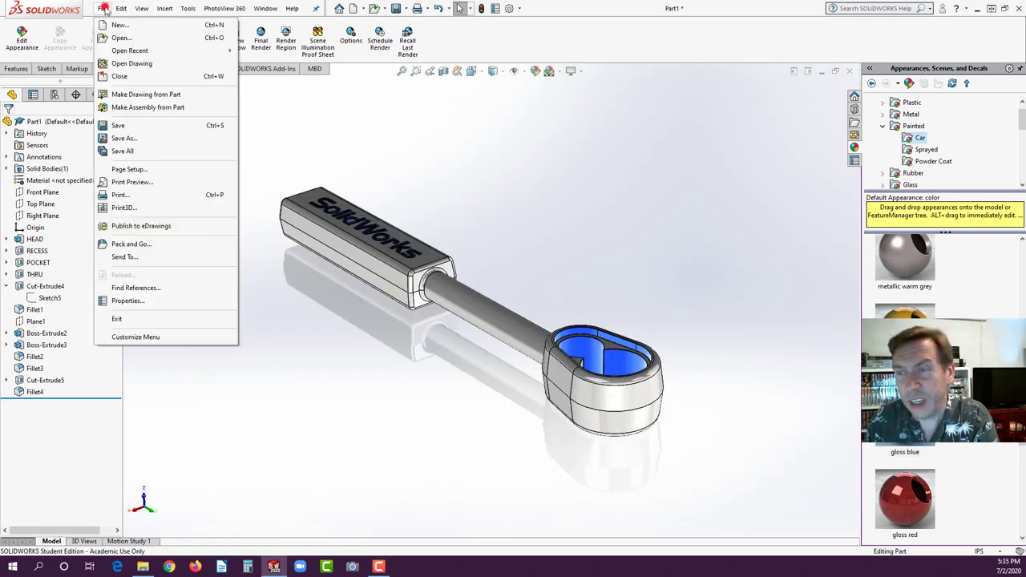
left_click(121, 25)
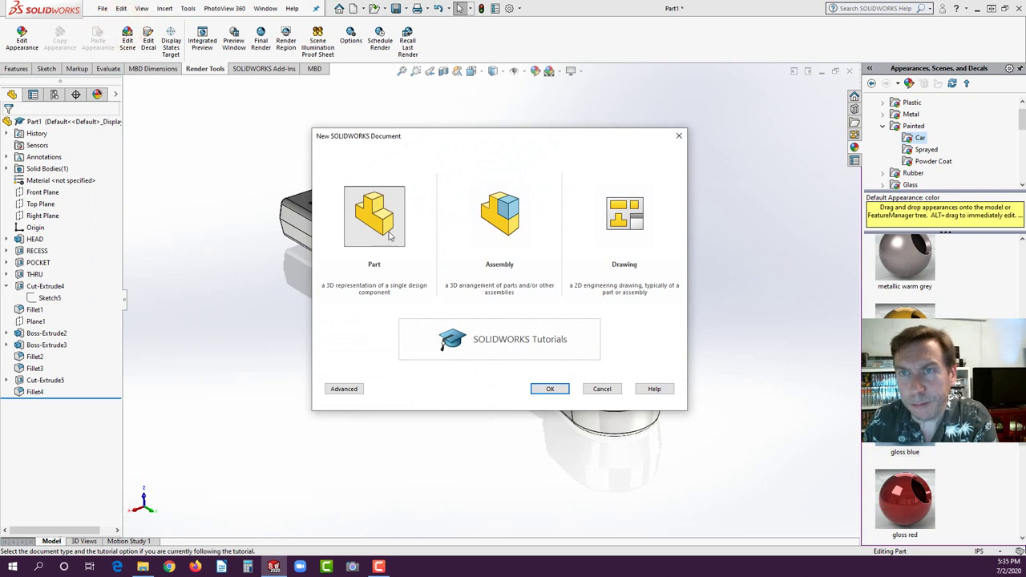
left_click(546, 389)
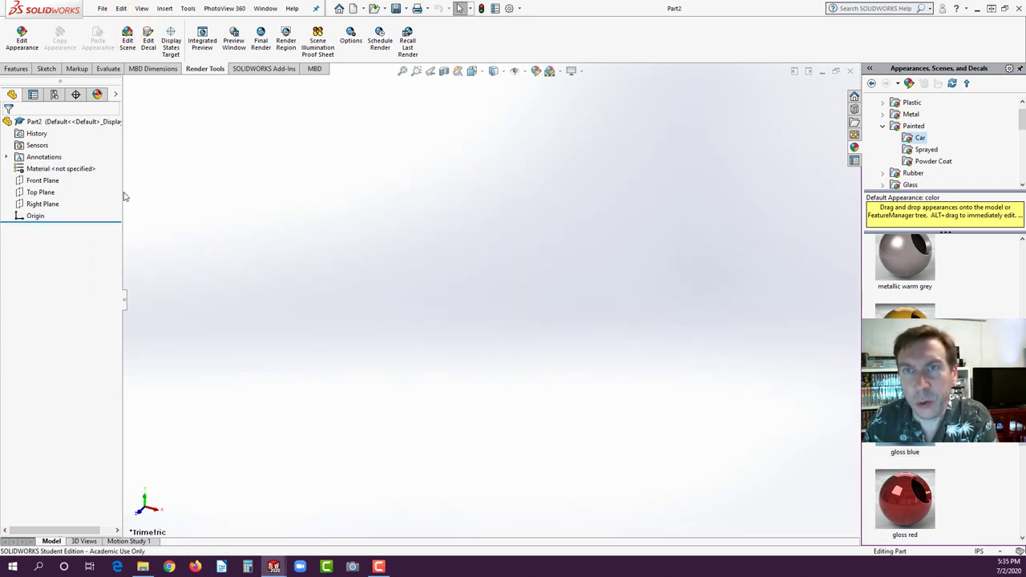
Step: Start a sketch on the Front Plane of the new part
left_click(37, 181)
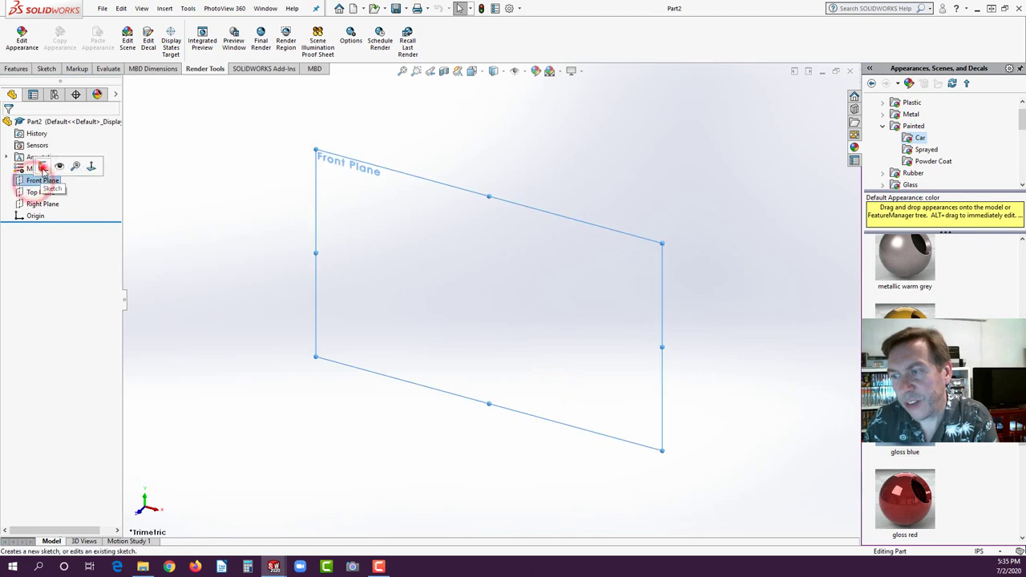
left_click(37, 166)
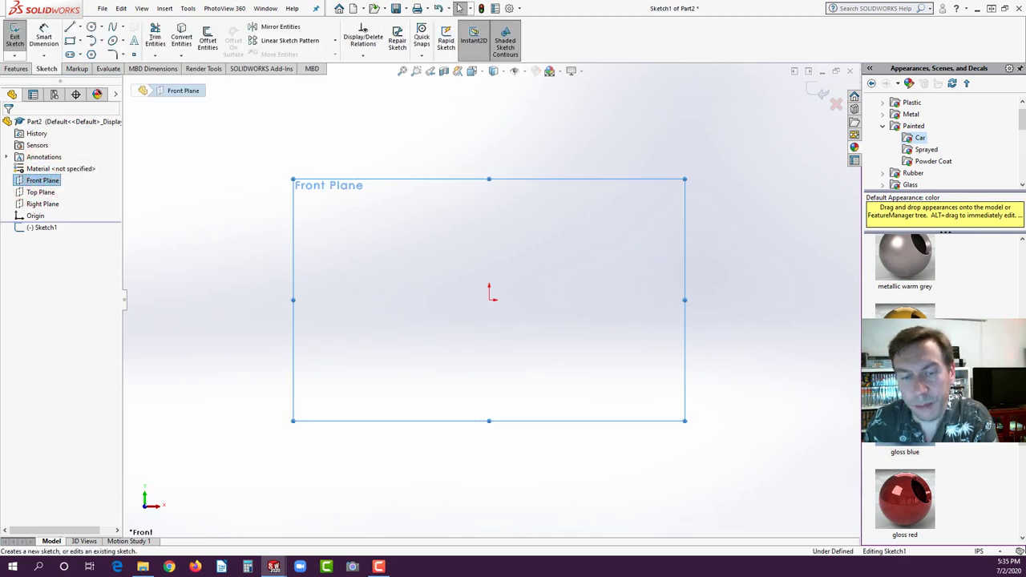
Step: Switch to Chrome, go to vertanux1.com and open the SolidWorks Basics manual from its Instructional Manuals page
left_click(169, 567)
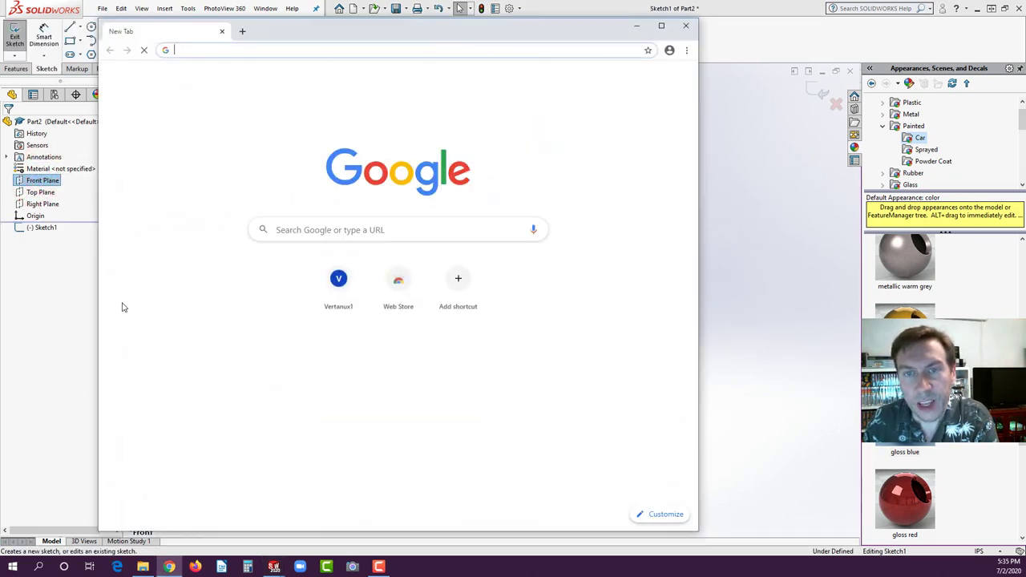
left_click(215, 51)
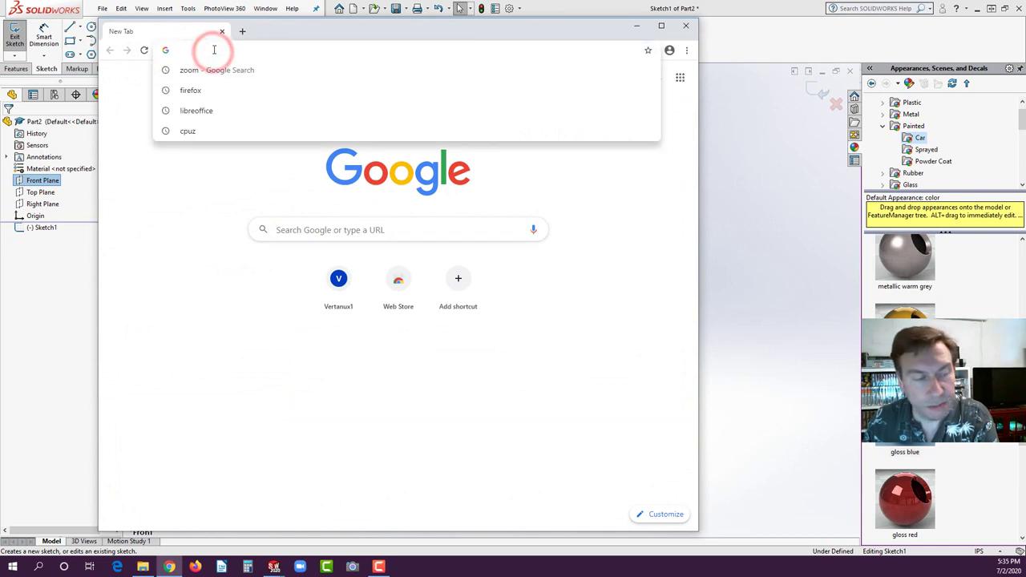
type("vert")
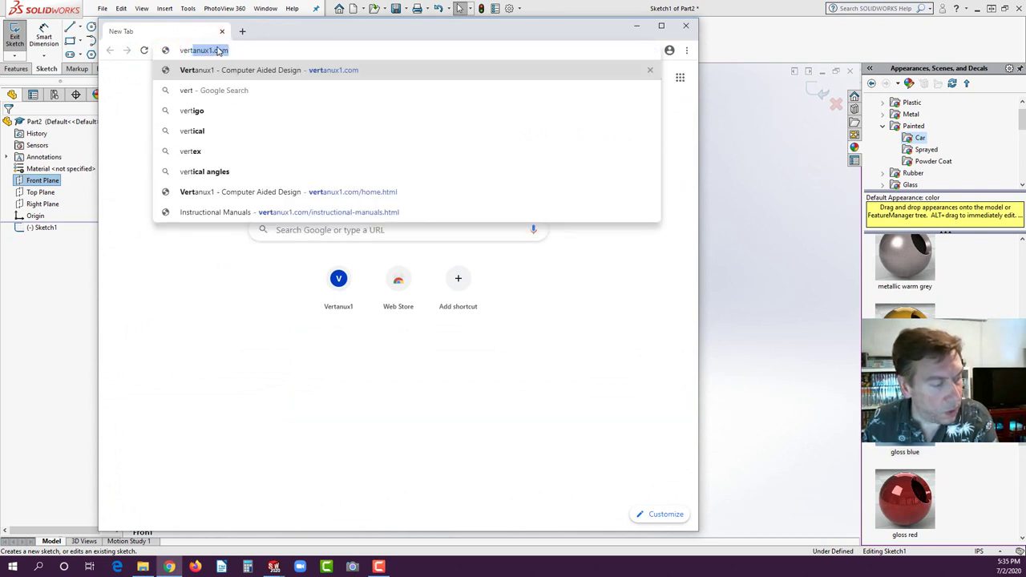
left_click(209, 70)
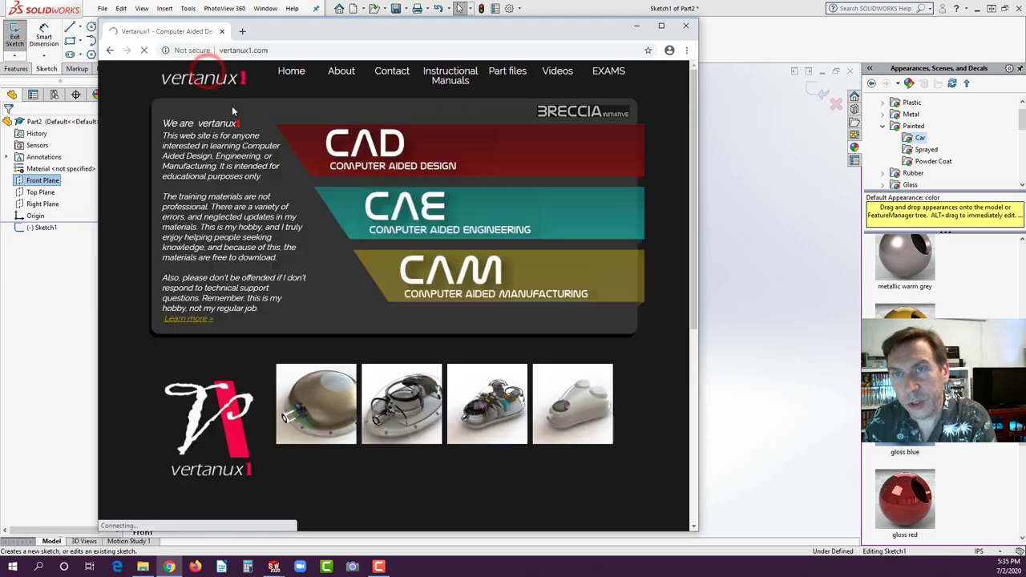
left_click(451, 84)
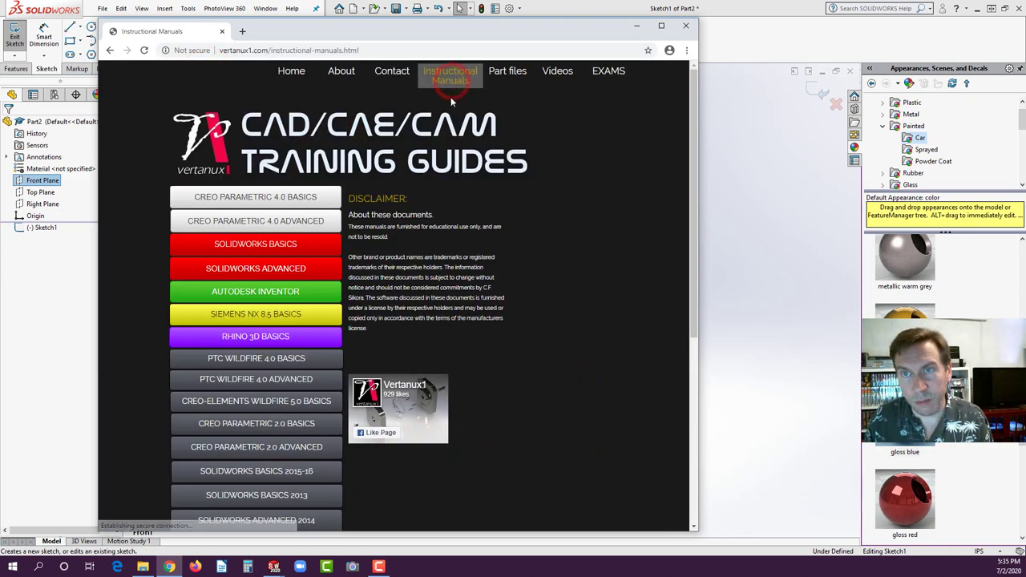
left_click(247, 243)
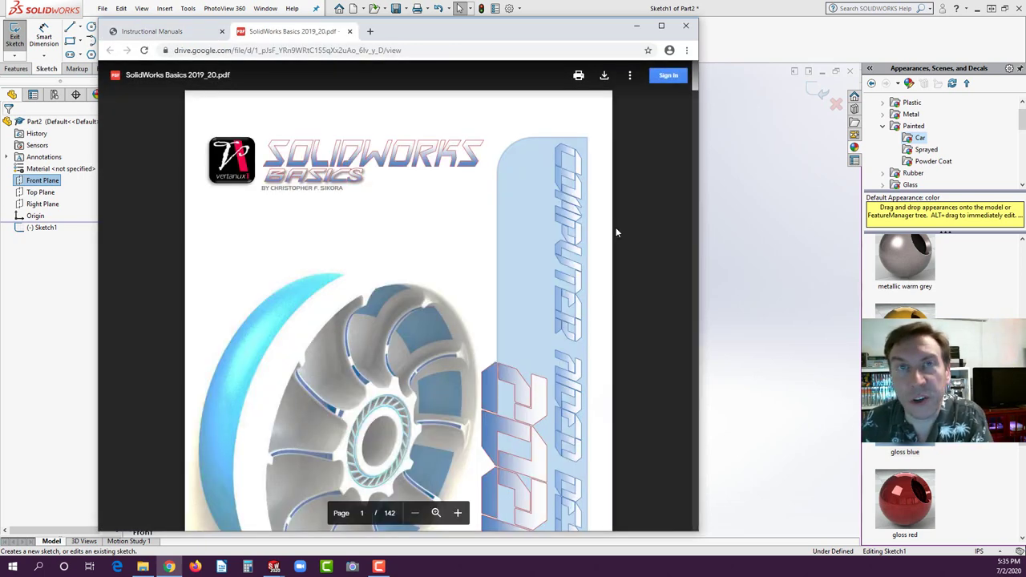
Step: Find Exercise 3 on page 35 of the manual and examine its Front plane sketch dimensions and extrude settings
scroll(651, 204, "down", 3)
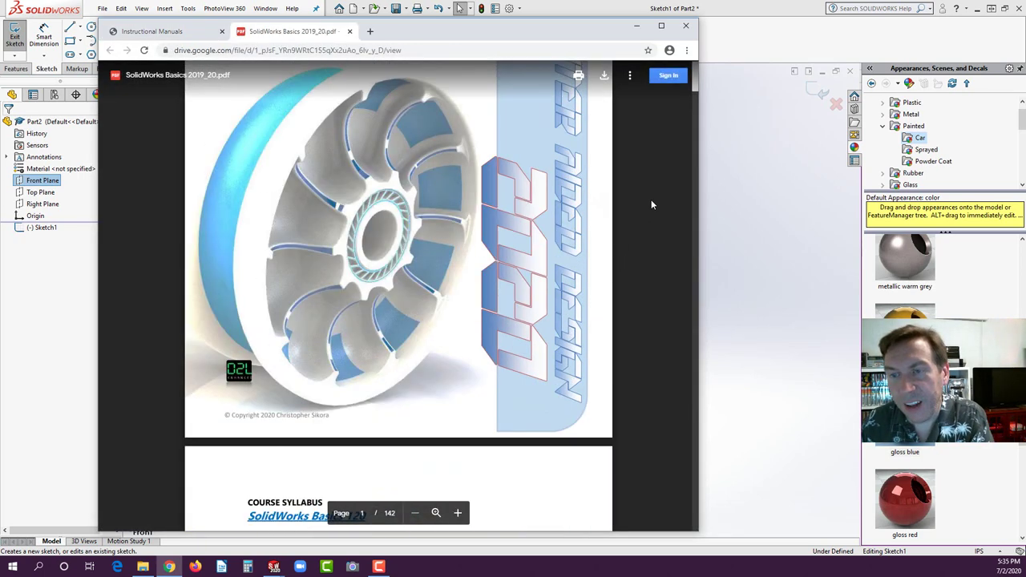
scroll(651, 205, "down", 3)
left_click_drag(695, 87, 694, 196)
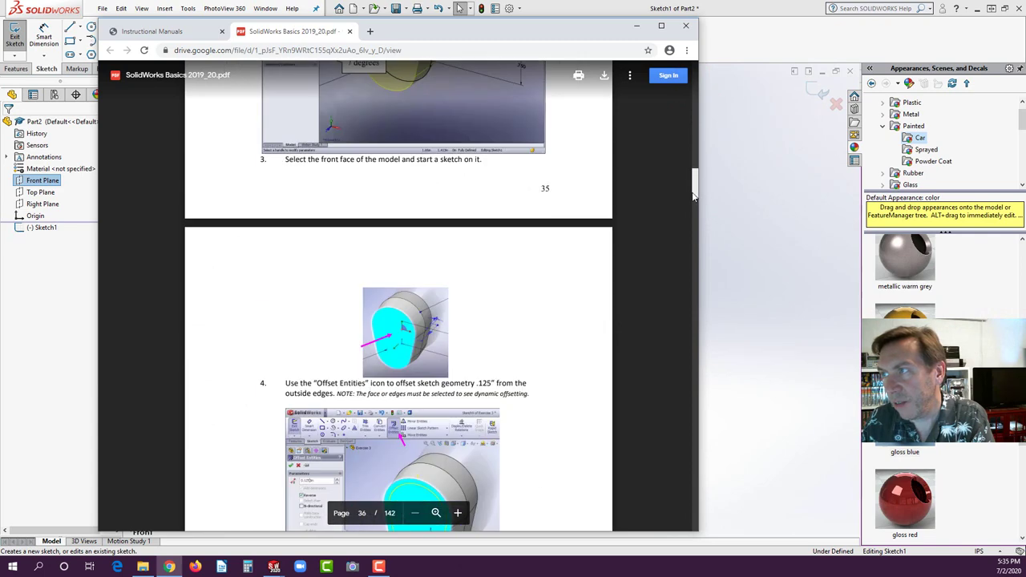
scroll(658, 191, "up", 8)
scroll(642, 201, "down", 6)
scroll(609, 213, "up", 1)
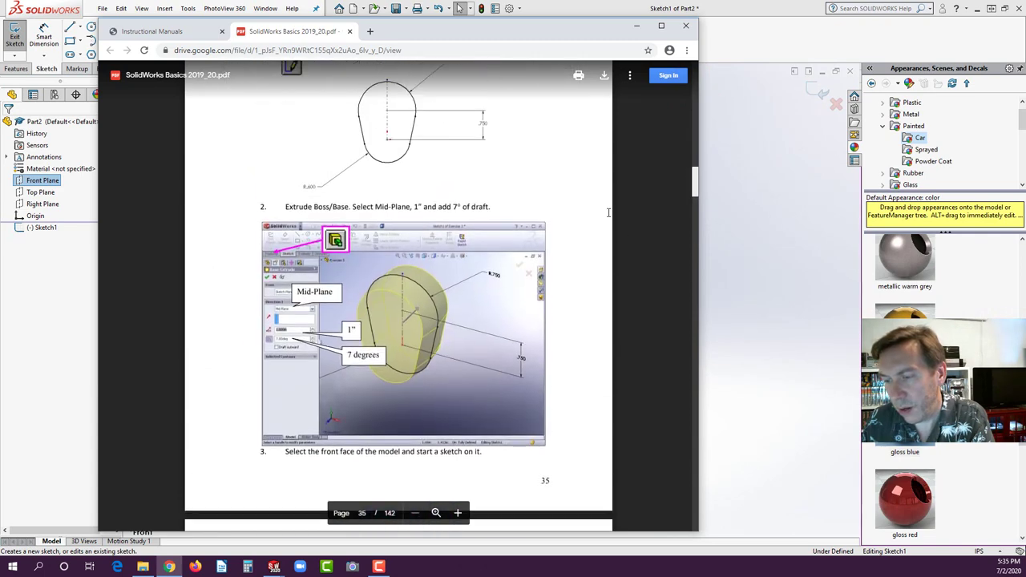
scroll(607, 212, "up", 2)
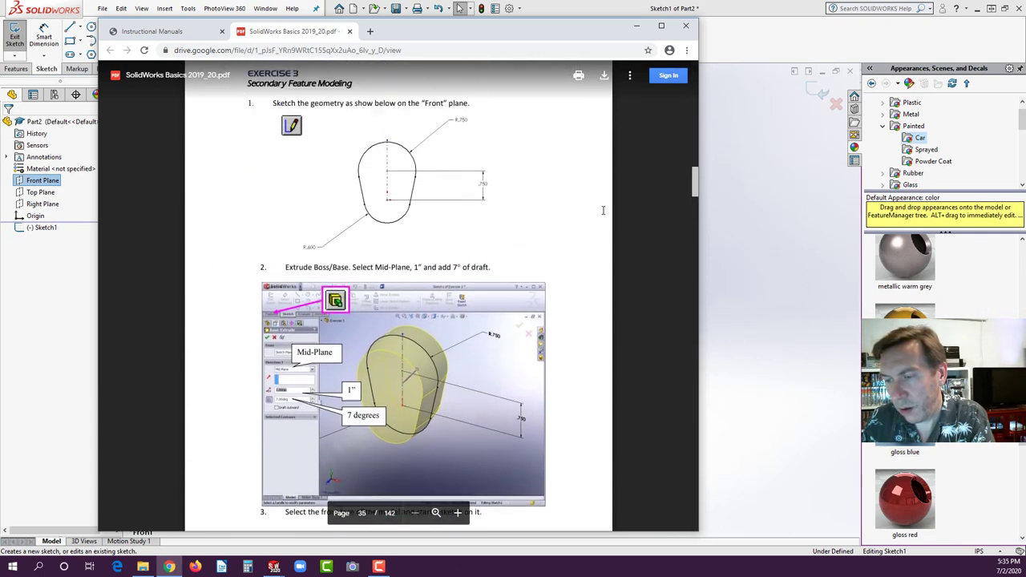
scroll(603, 210, "down", 3)
scroll(601, 209, "up", 3)
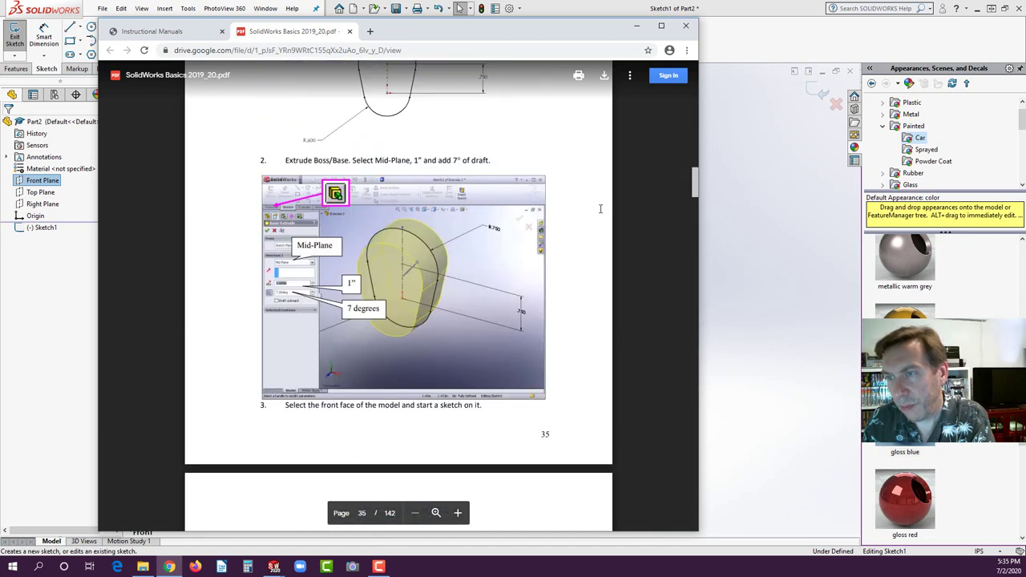
scroll(600, 208, "up", 3)
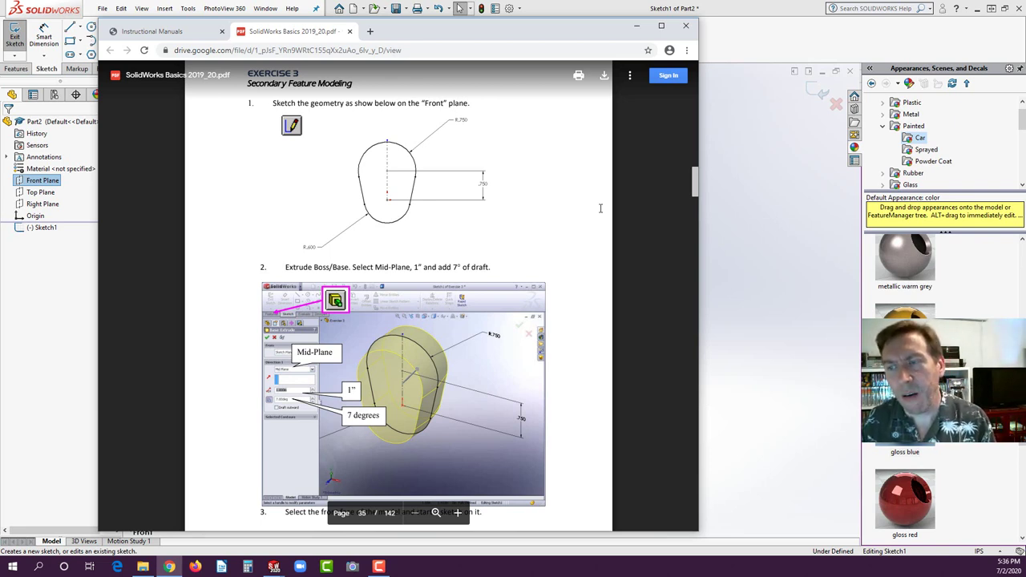
Step: Return to SOLIDWORKS and sketch a vertical centerline about 1.43 in long, running upward from the origin
left_click(54, 277)
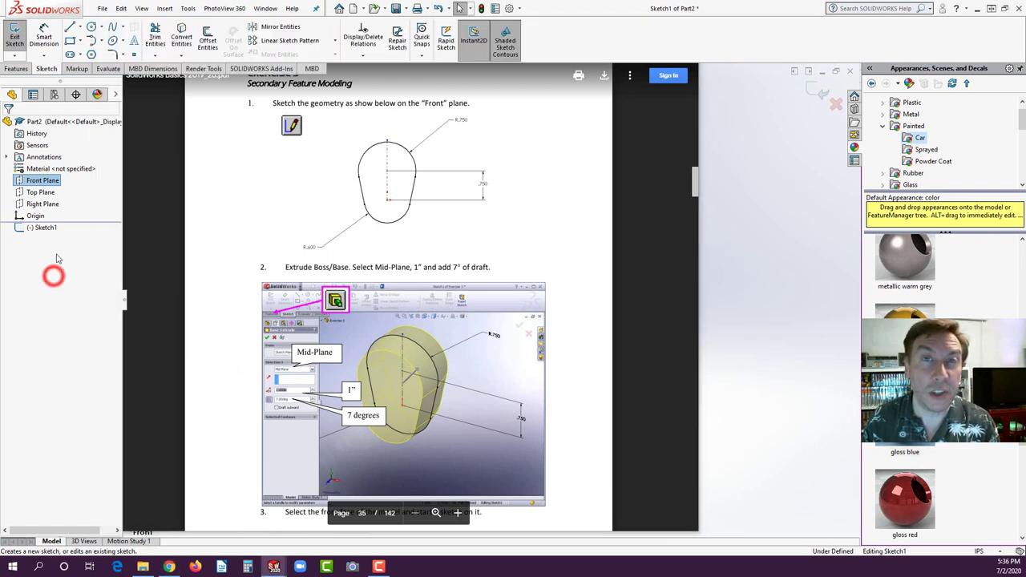
scroll(465, 291, "down", 2)
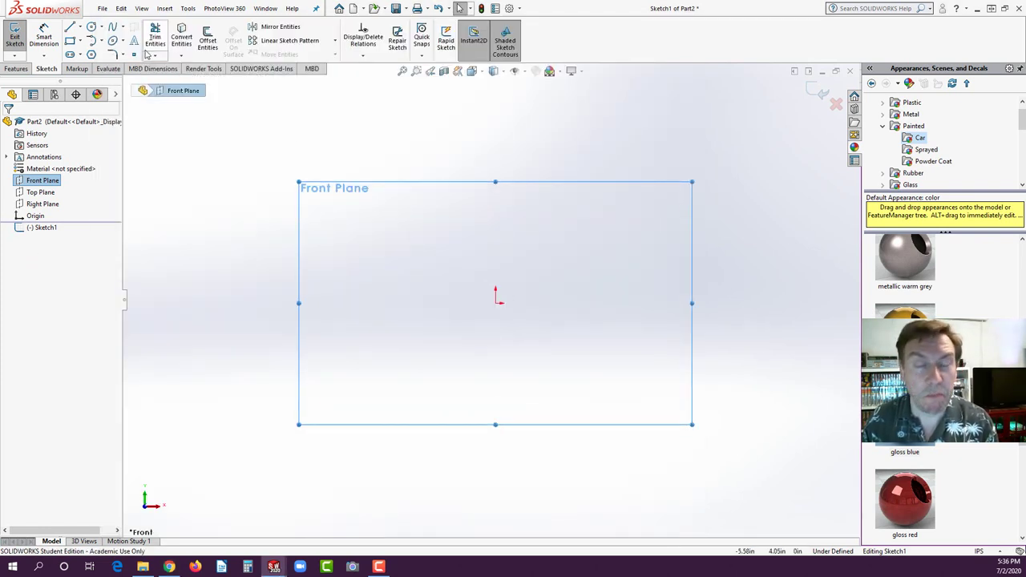
left_click(80, 28)
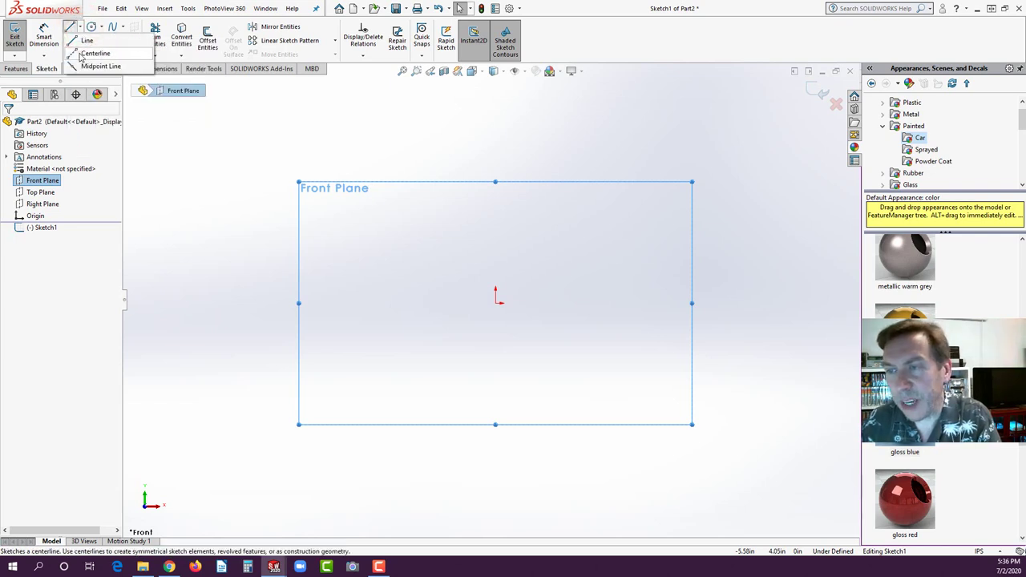
left_click(80, 53)
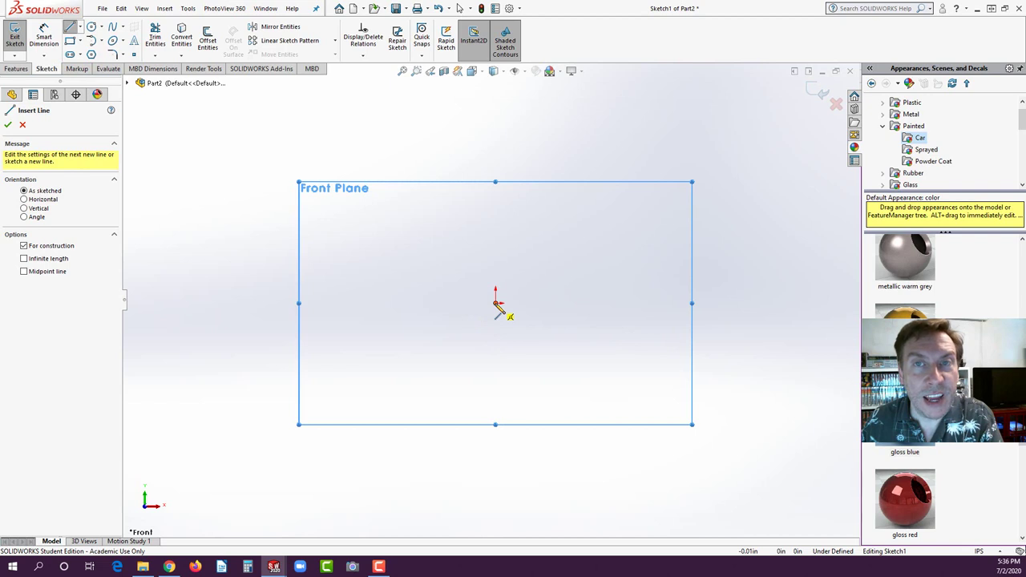
left_click(496, 303)
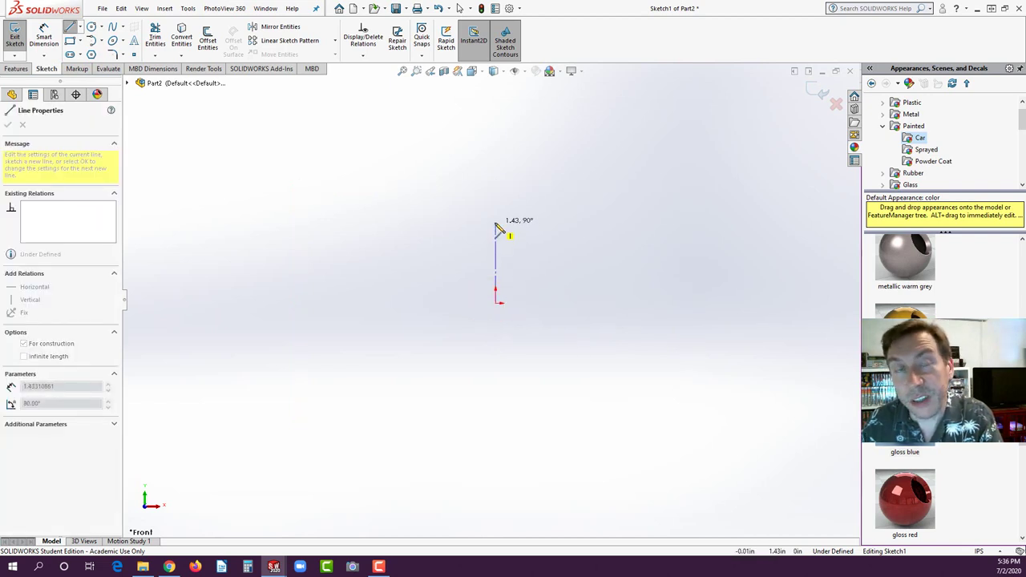
left_click(495, 223)
double_click(540, 265)
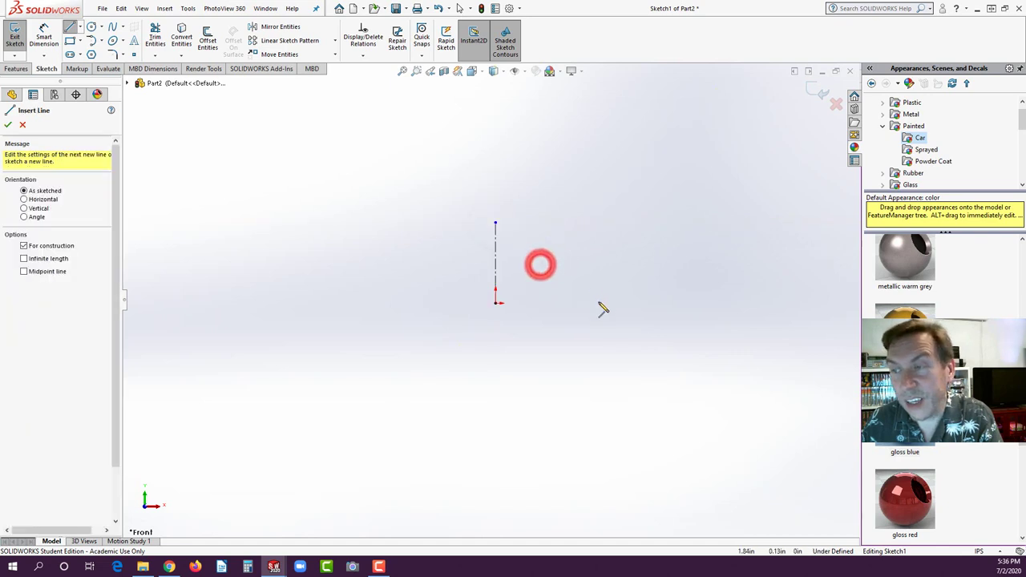
key("Escape")
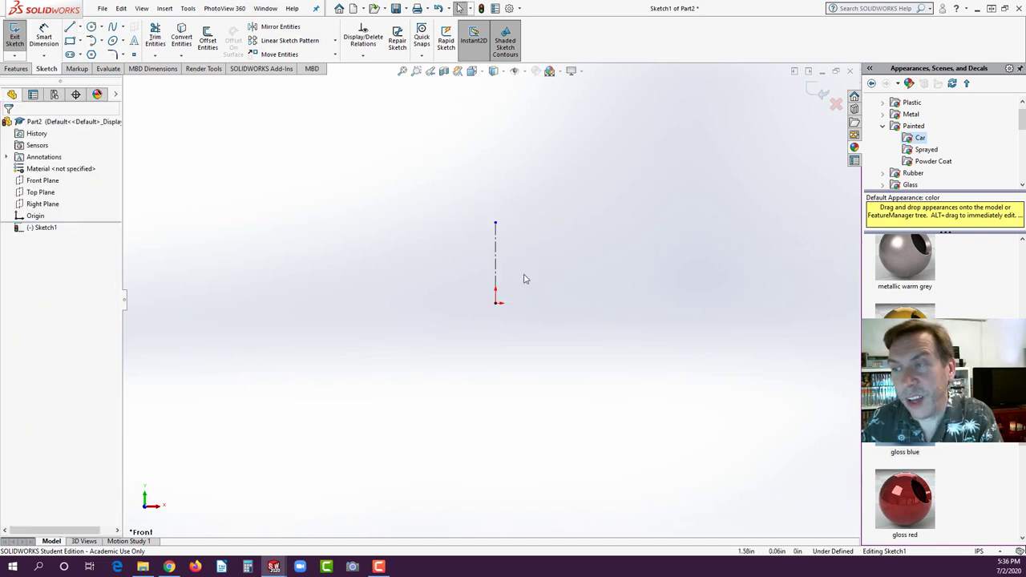
Step: Sketch a slanted line about 1.08 in long to the left of the centerline, leaning outward toward its upper end
left_click(70, 29)
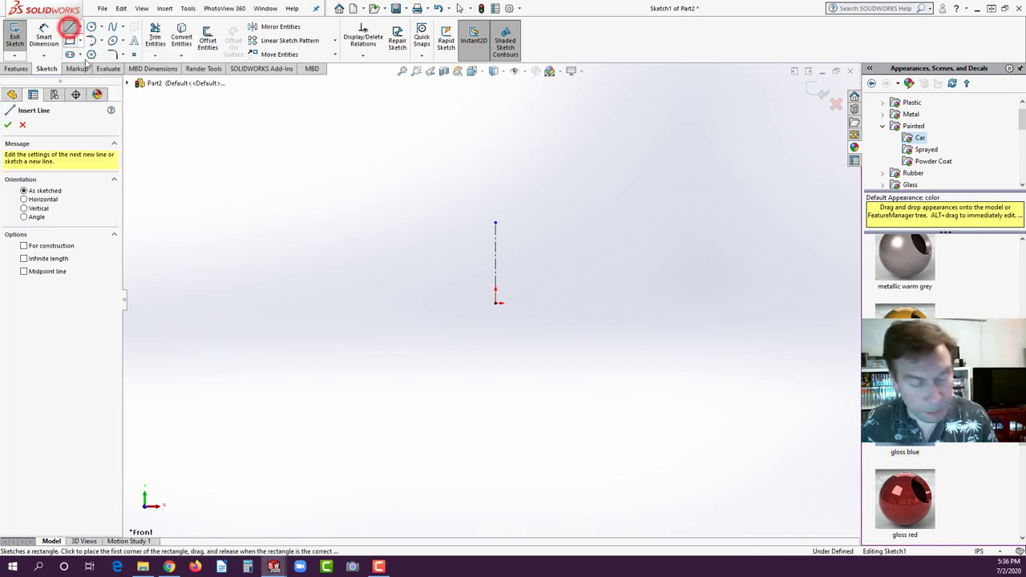
left_click(466, 344)
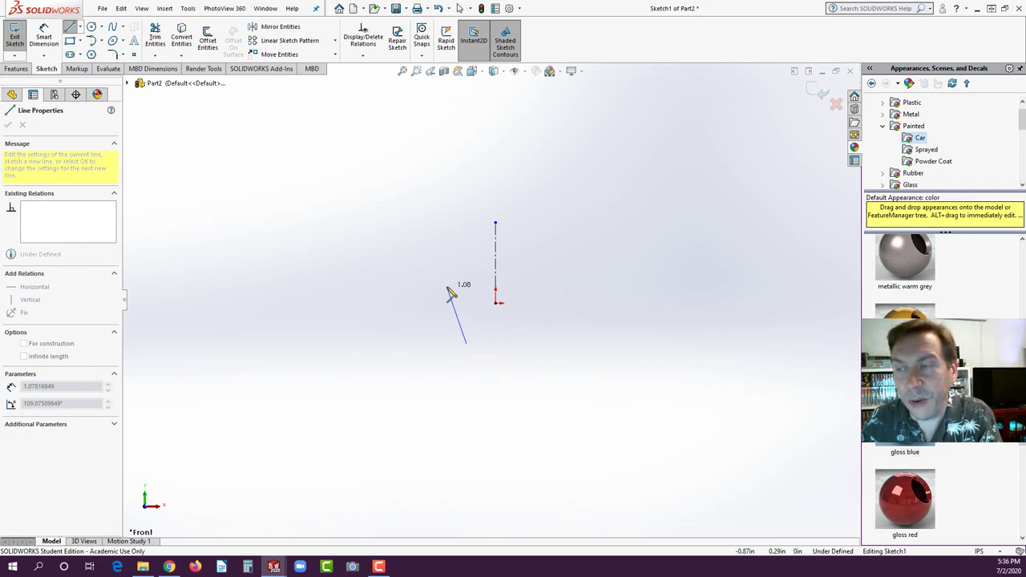
left_click(447, 286)
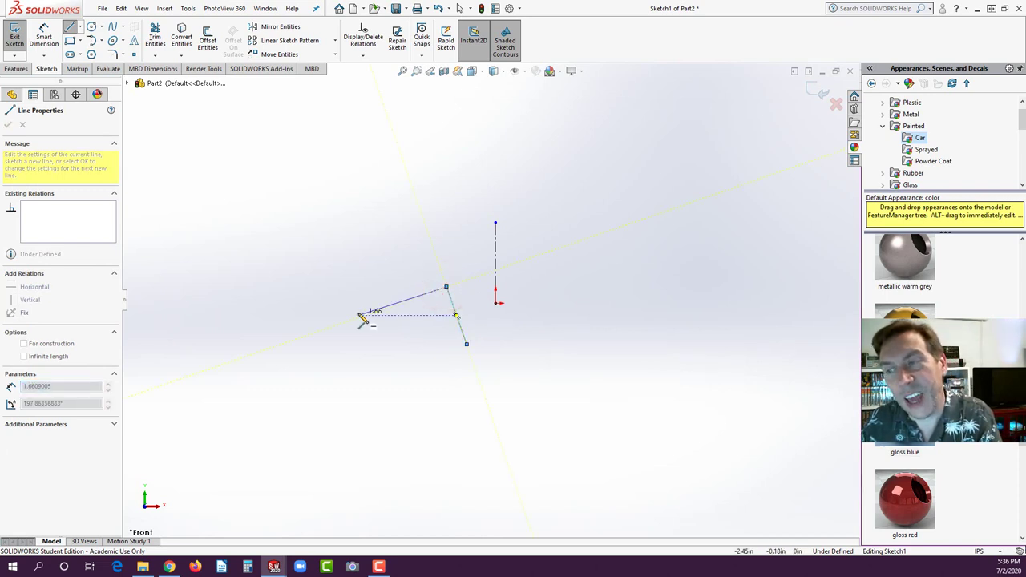
key("Escape")
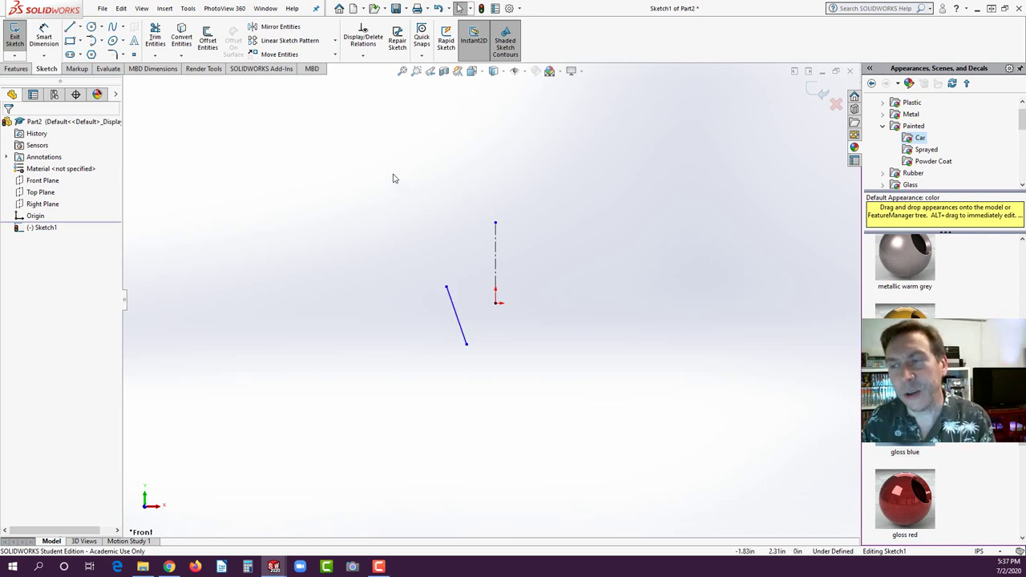
Step: Mirror the slanted line about the vertical centerline
mouse_move(392, 174)
left_mouse_down()
mouse_move(474, 246)
mouse_move(578, 377)
left_mouse_up()
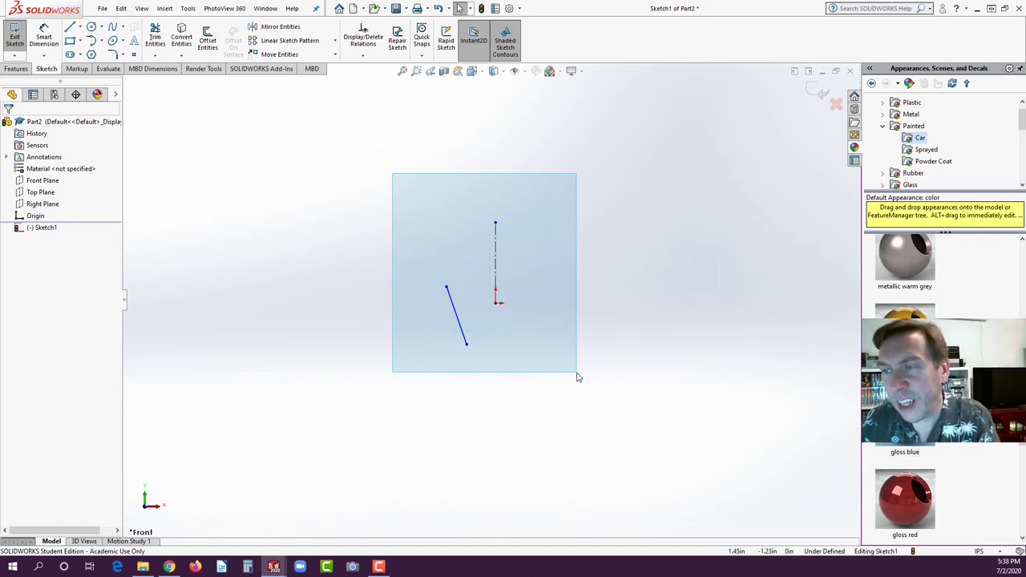
left_click_drag(578, 376, 577, 378)
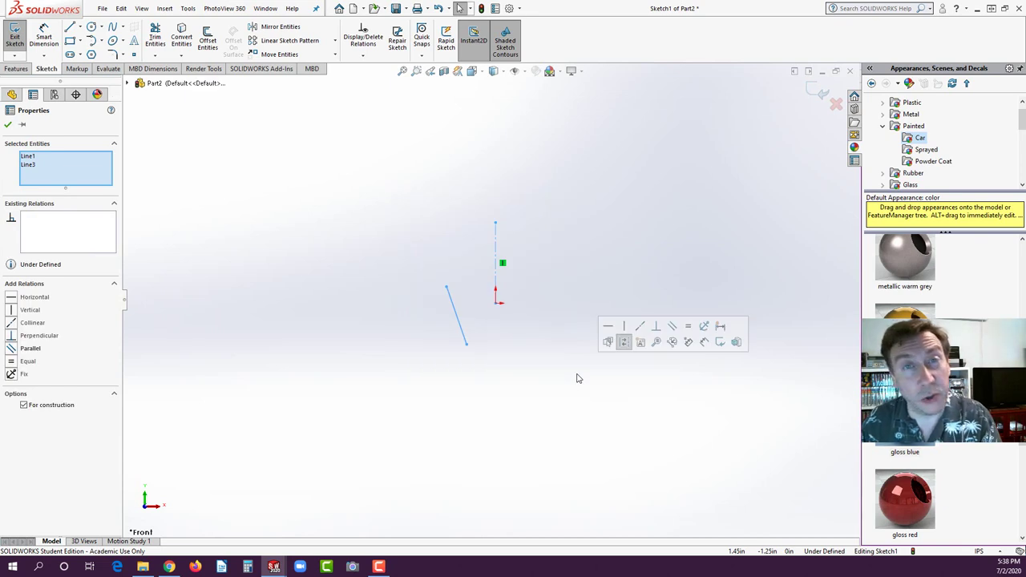
left_click(274, 29)
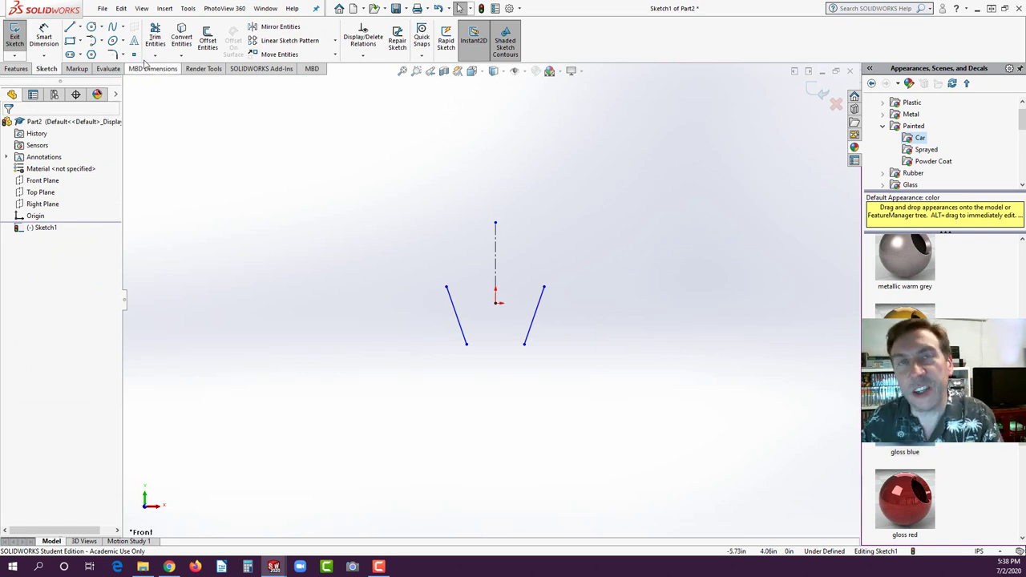
Step: Close the profile with two tangent arcs, about 1.01 in radius joining the slanted lines' upper ends and about 0.55 in joining their lower ends
left_click(101, 41)
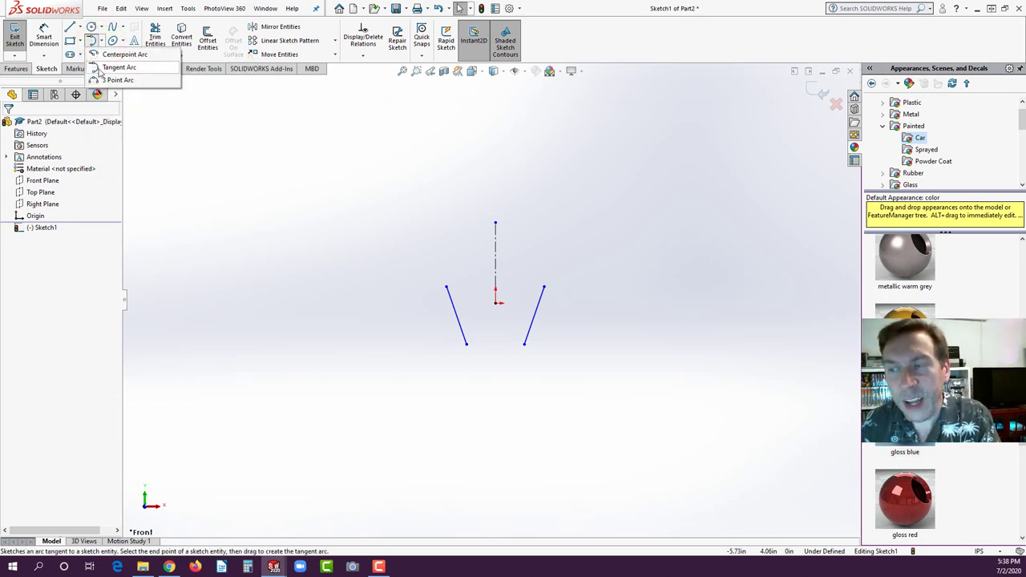
left_click(99, 69)
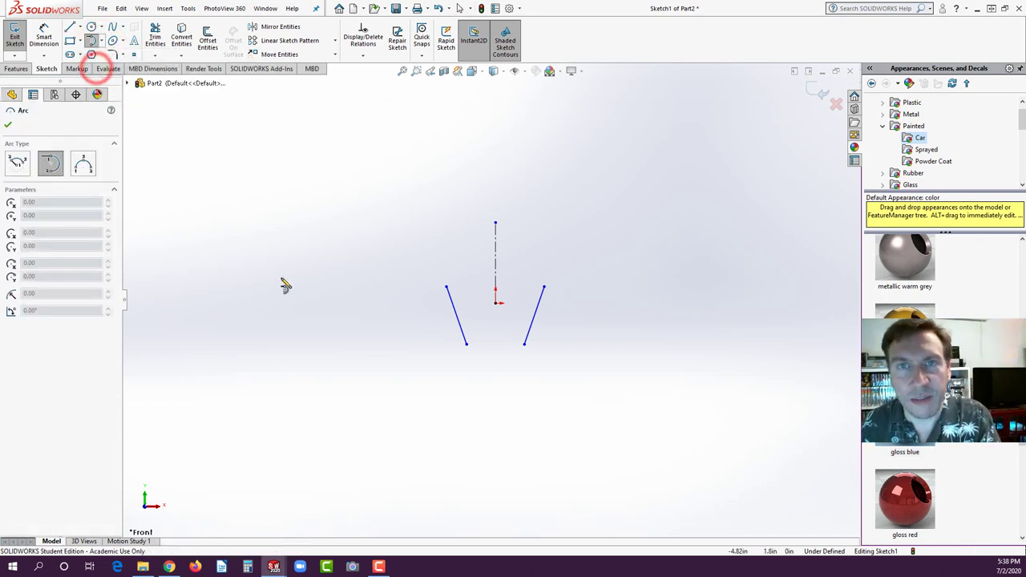
left_click(447, 287)
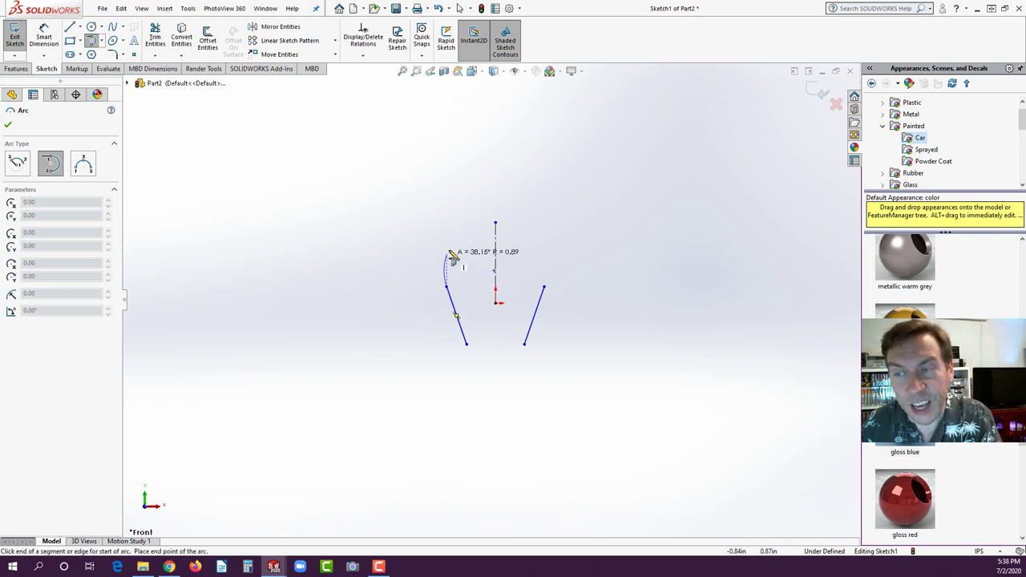
left_click(544, 287)
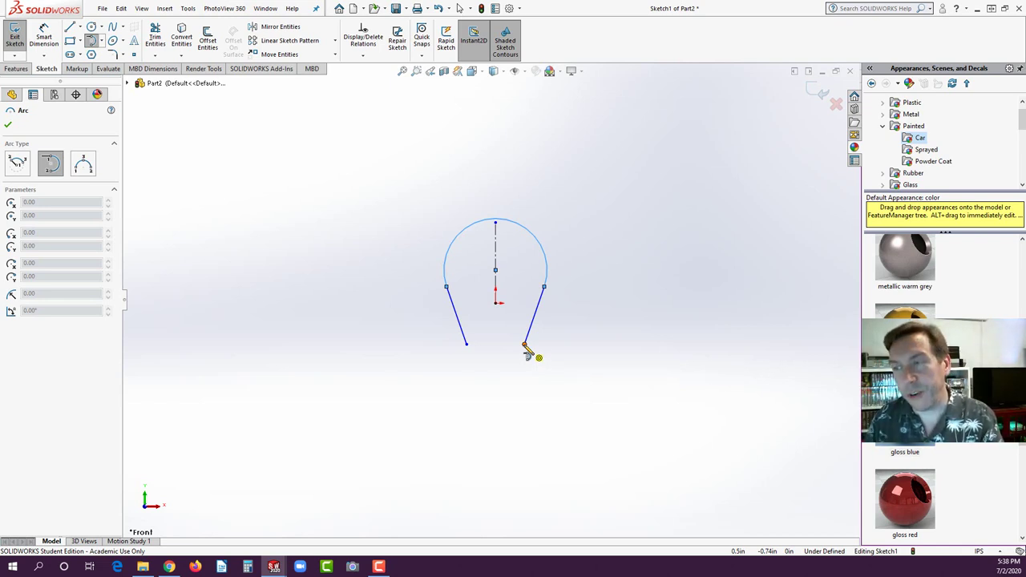
left_click(525, 347)
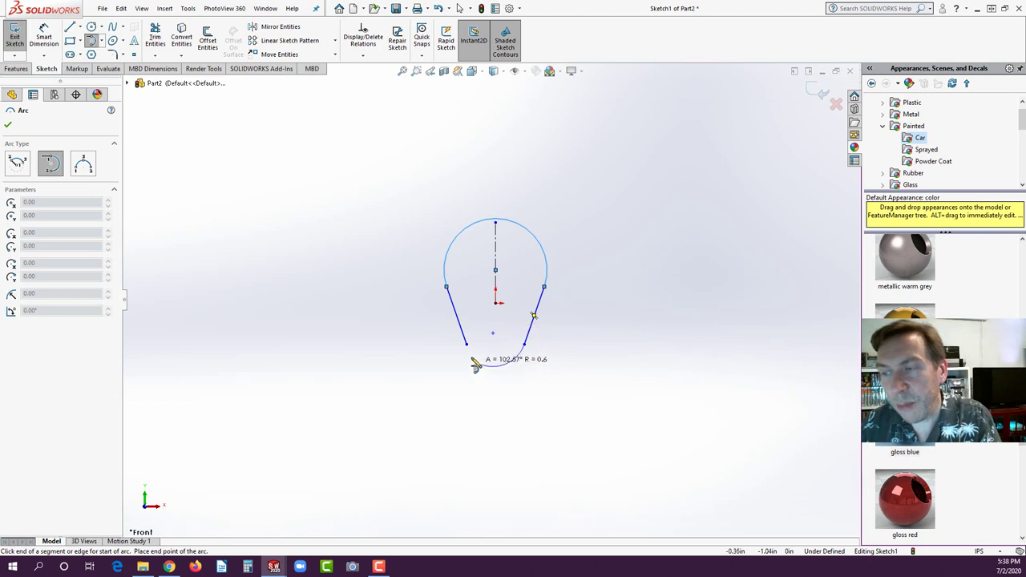
left_click(467, 345)
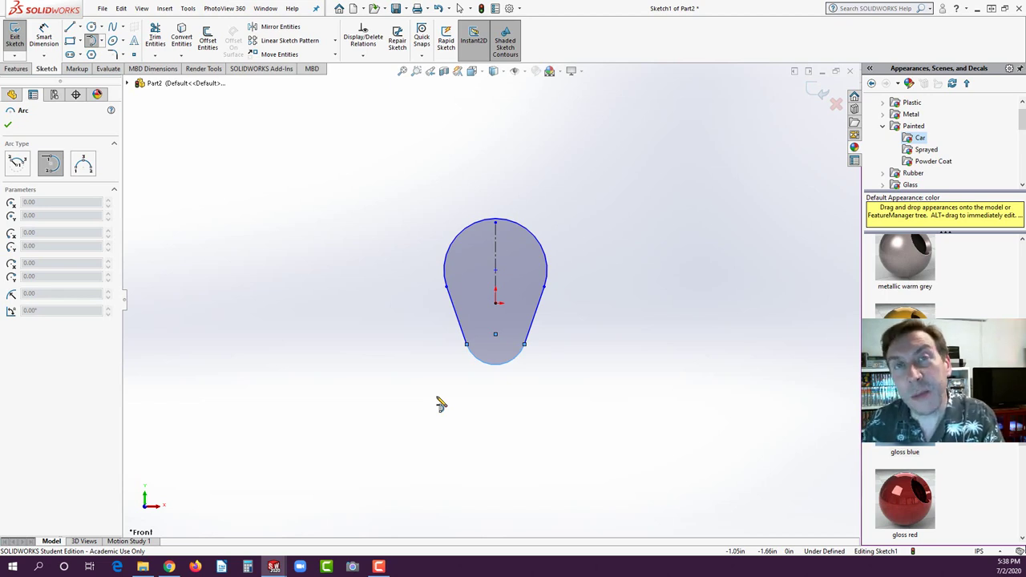
key("Escape")
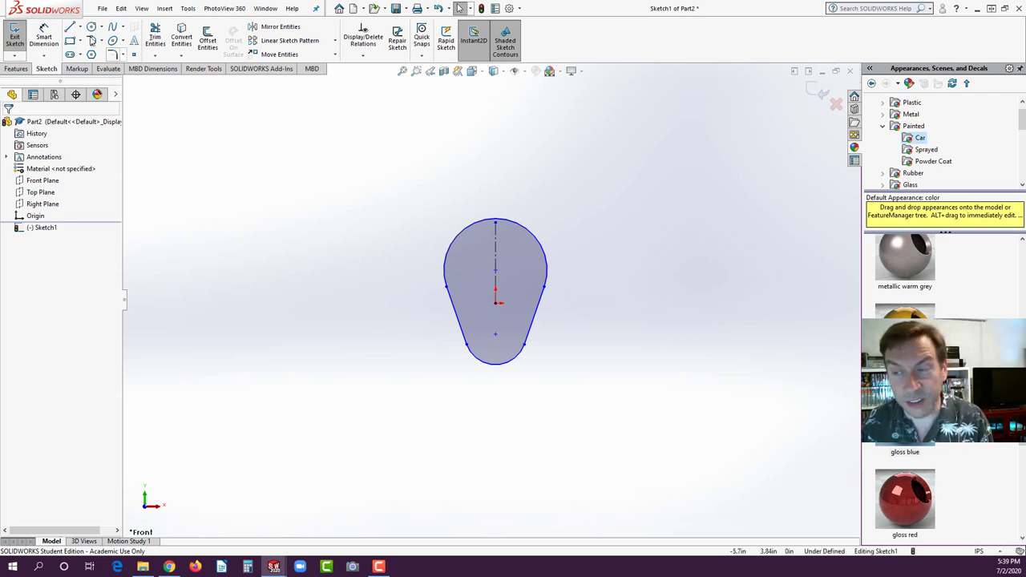
Step: Dimension the lower arc of the profile with a radius of 0.6 in
left_click(43, 39)
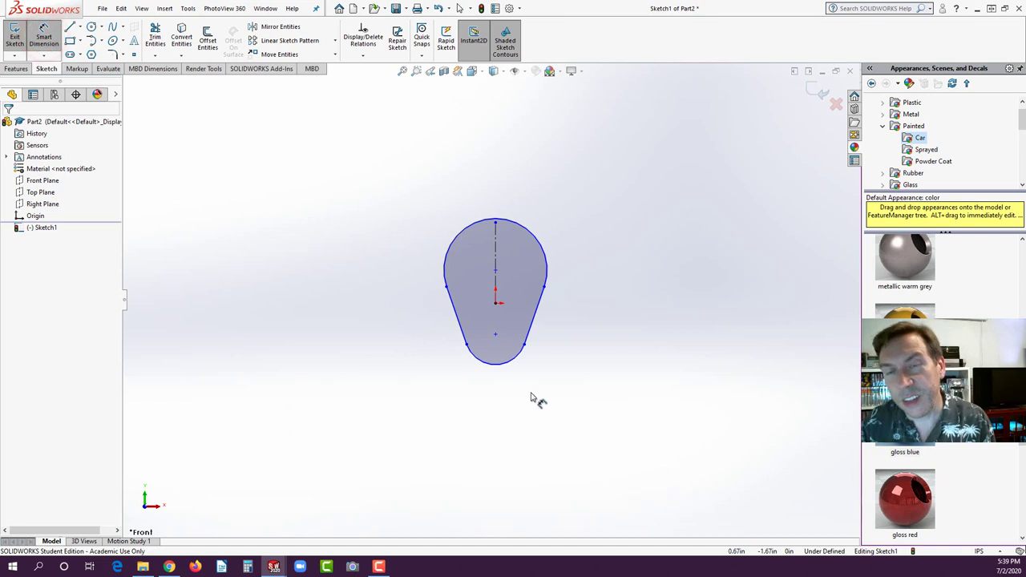
left_click(507, 361)
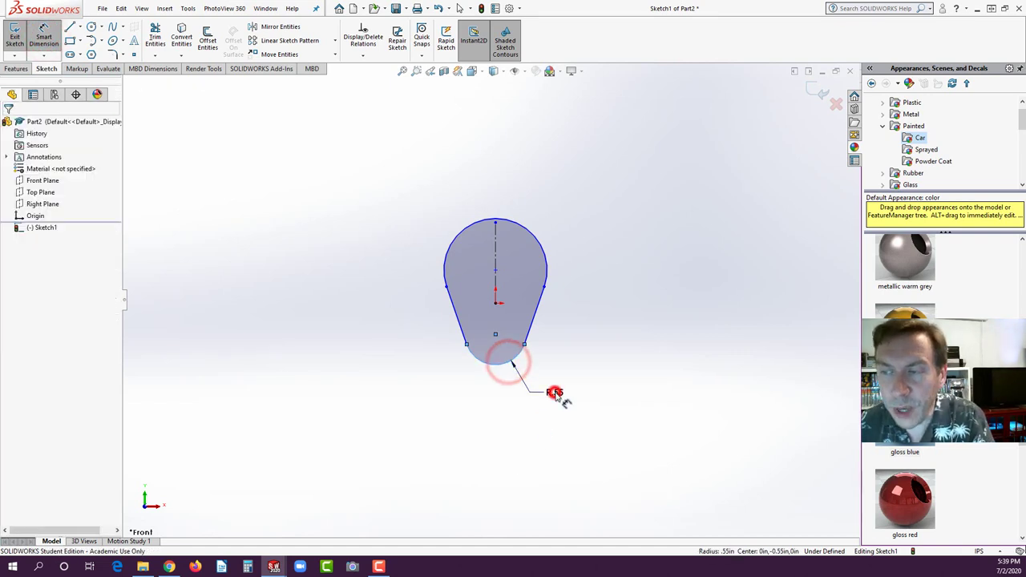
left_click(555, 393)
type(".6")
key("Return")
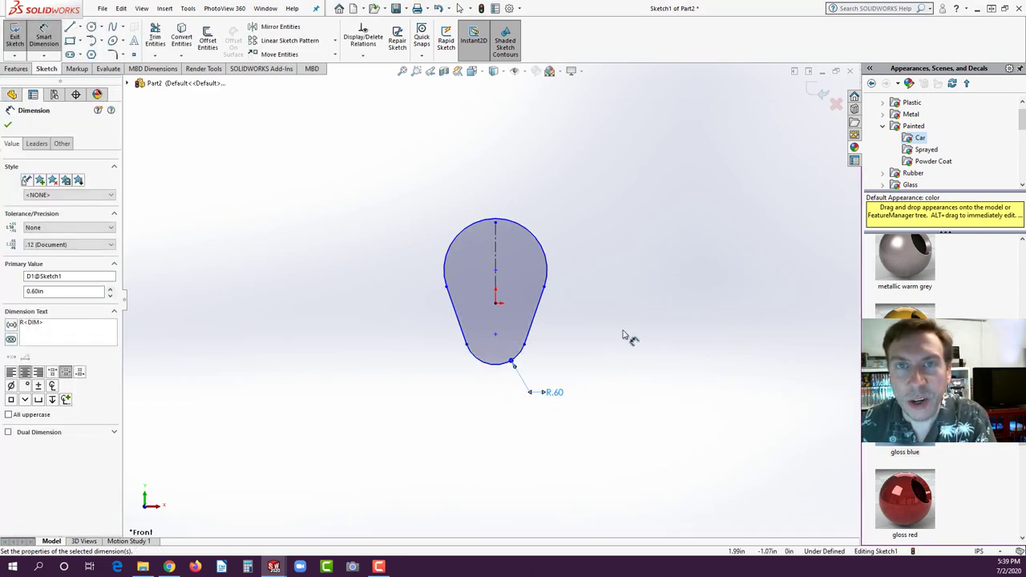
Step: Dimension the upper arc of the profile with a radius of 0.75 in
left_click(526, 228)
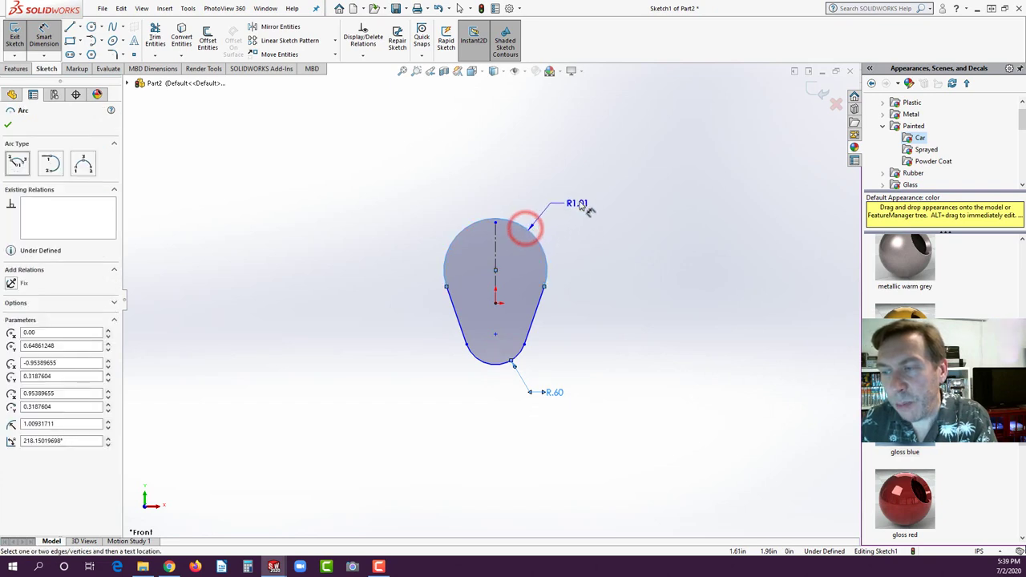
left_click(580, 203)
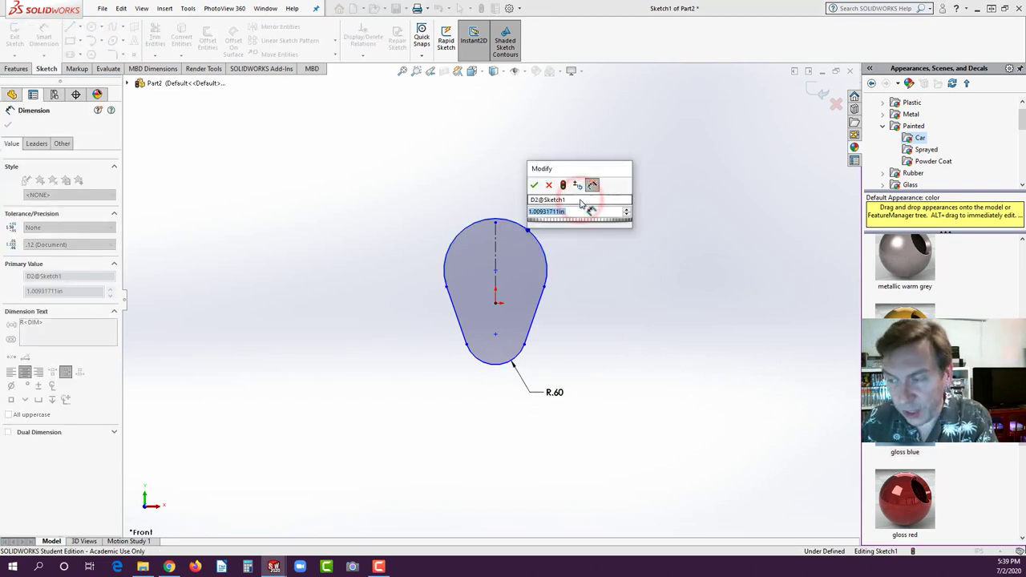
type(".75")
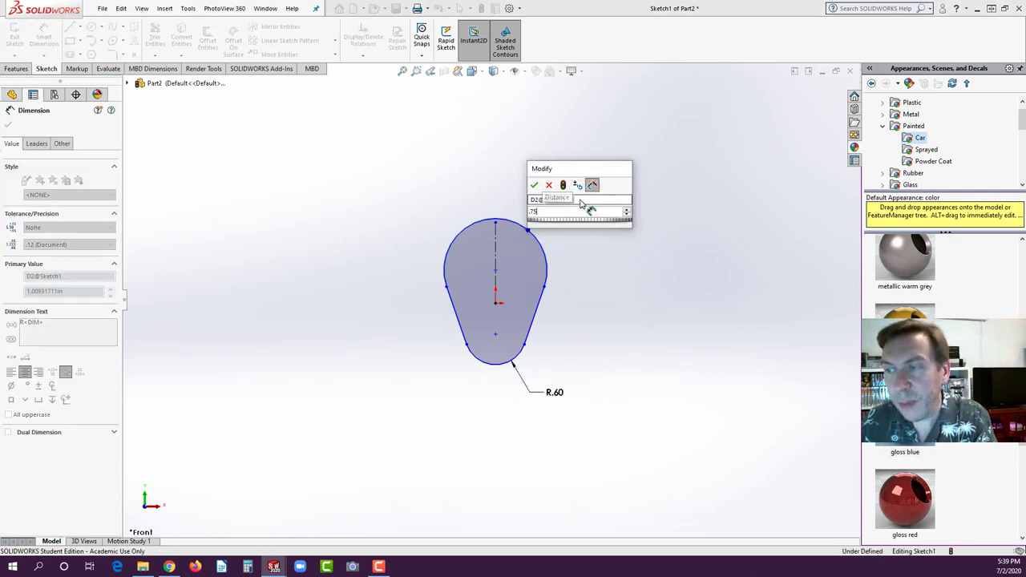
key("Return")
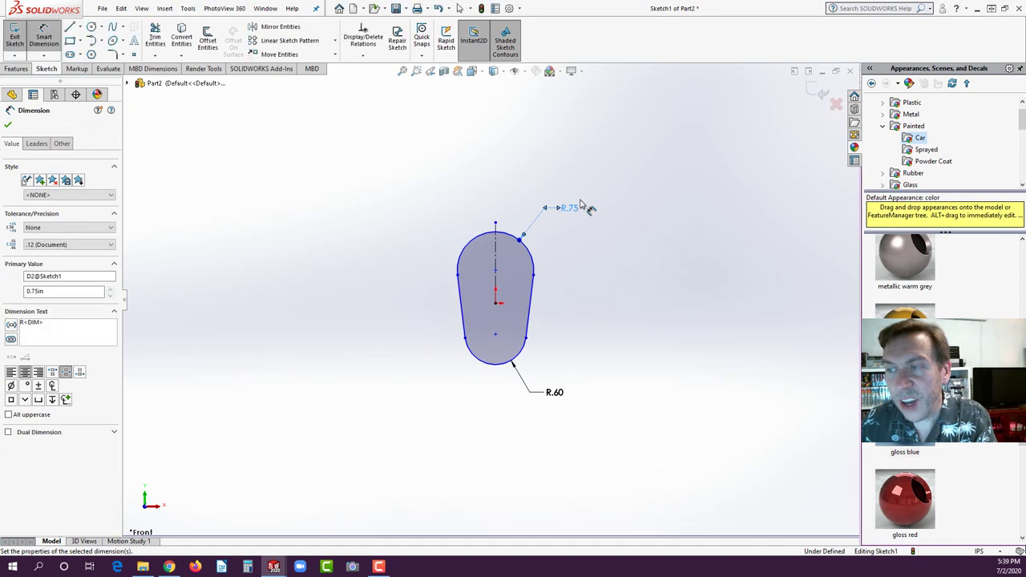
Step: Dimension the vertical distance between the lower and upper arcs' centers as 0.75 in and end dimensioning
left_click(479, 362)
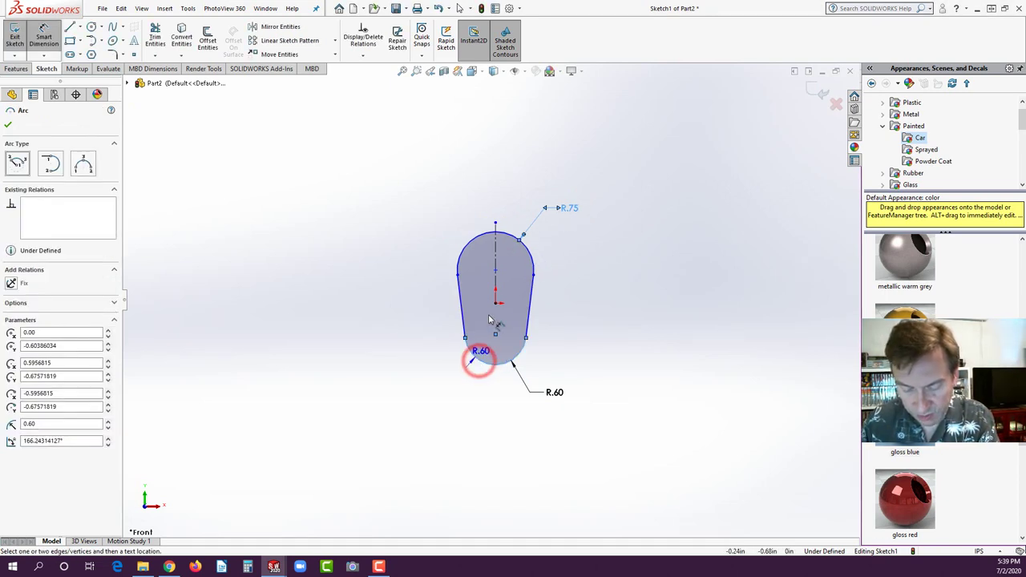
left_click(475, 239)
left_click(531, 289)
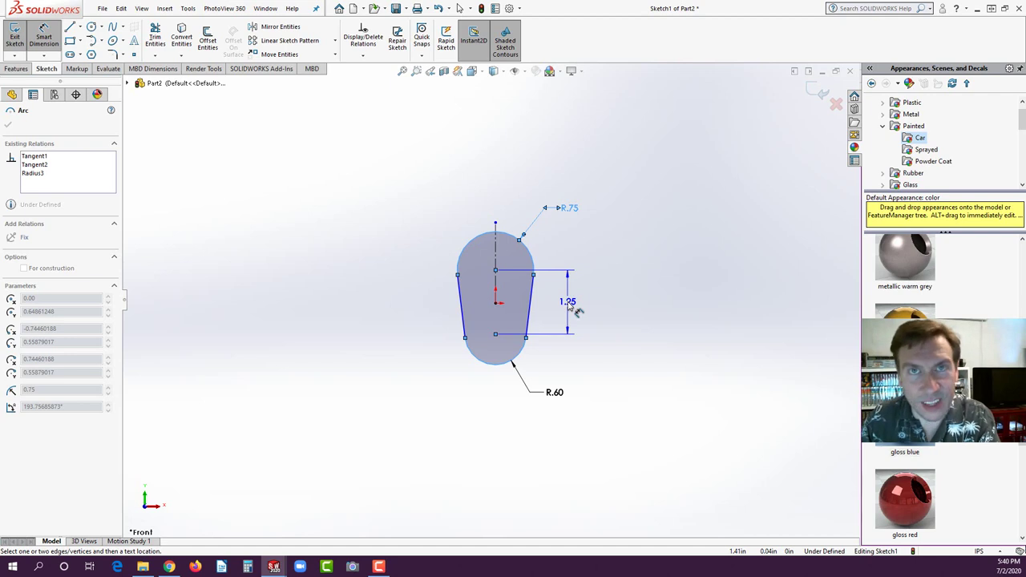
left_click_drag(570, 306, 576, 307)
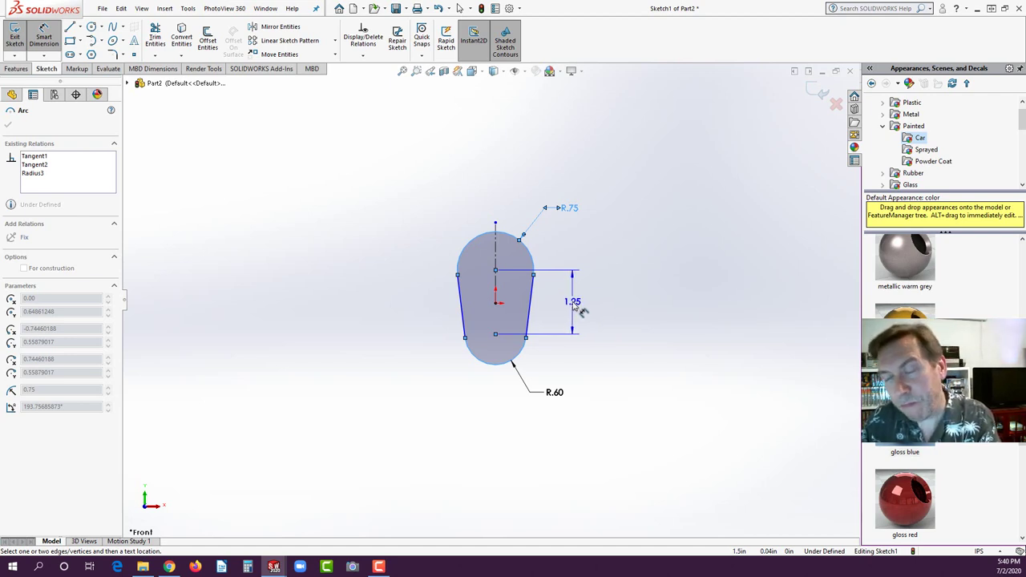
double_click(574, 305)
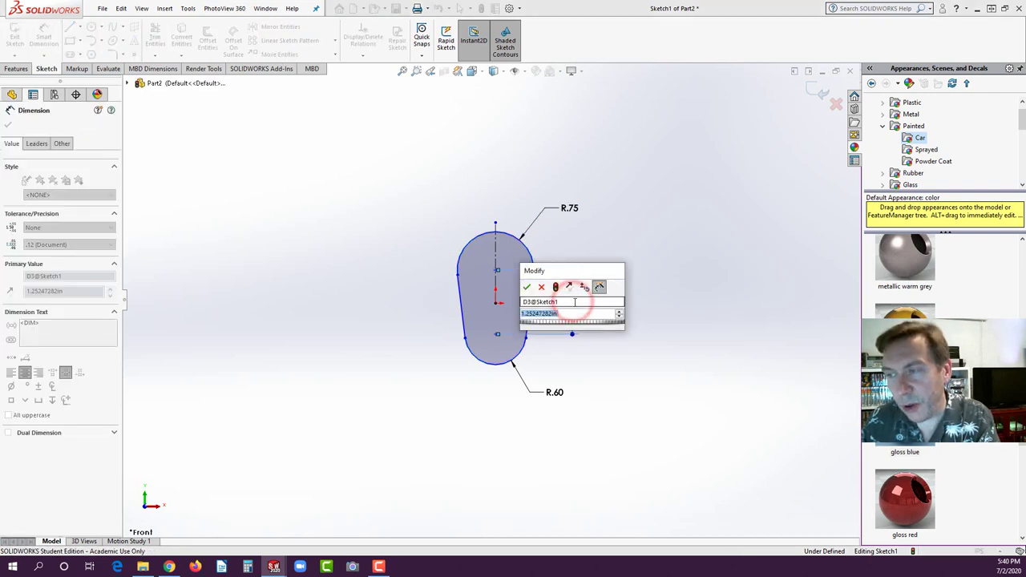
type(".75")
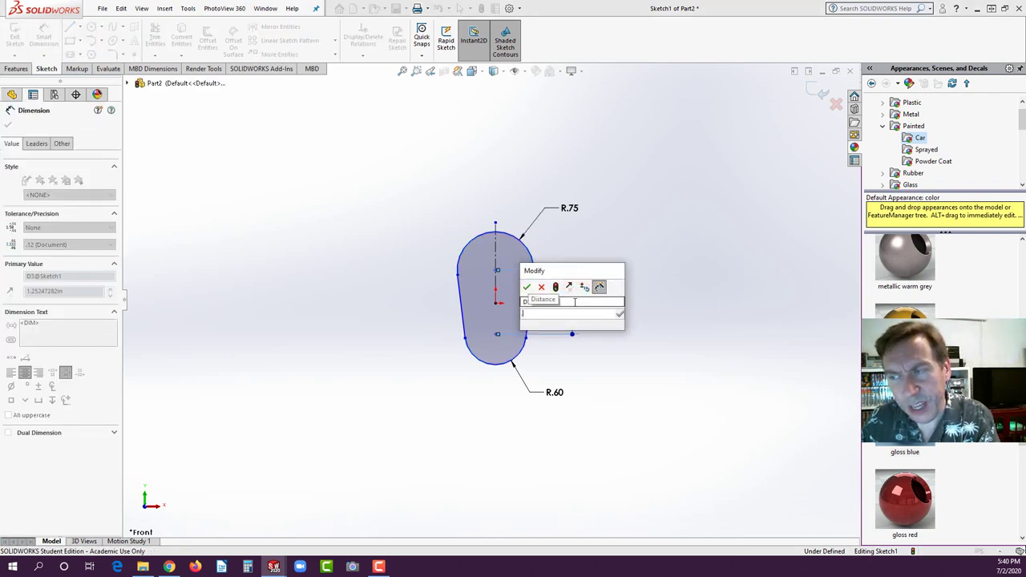
key("Return")
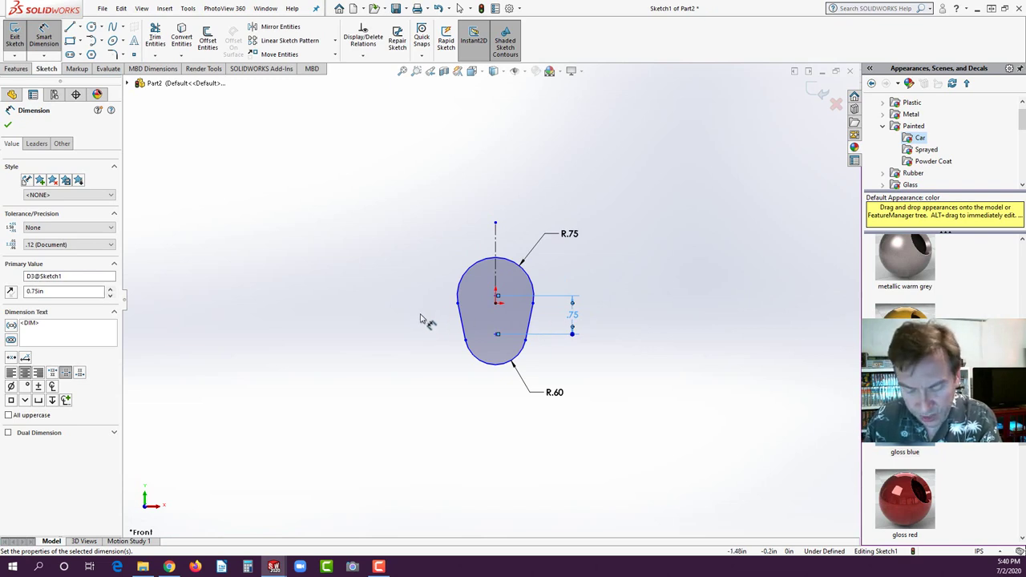
key("Escape")
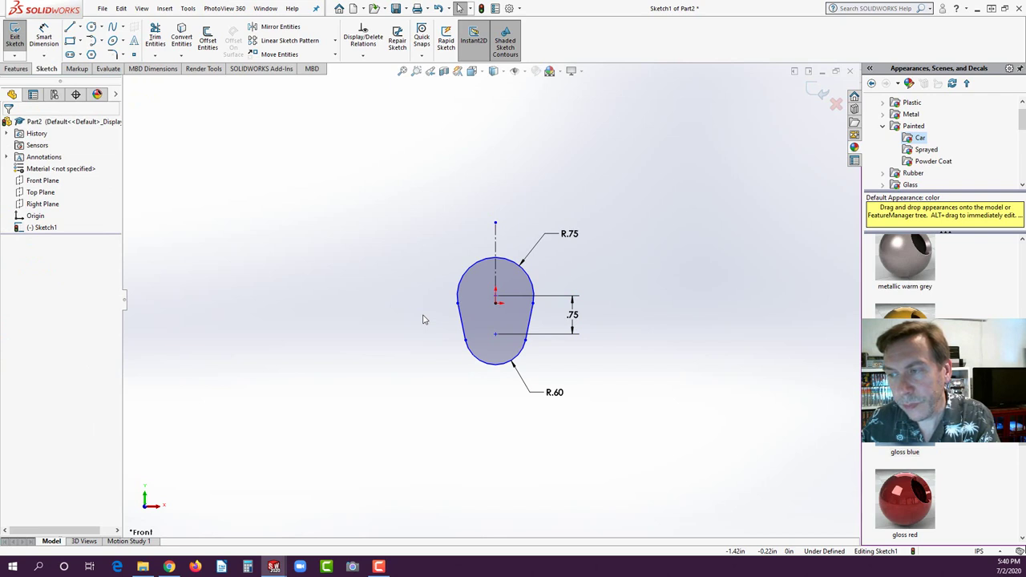
Step: Move the lower arc's center point onto the origin to anchor the profile
left_click(496, 340)
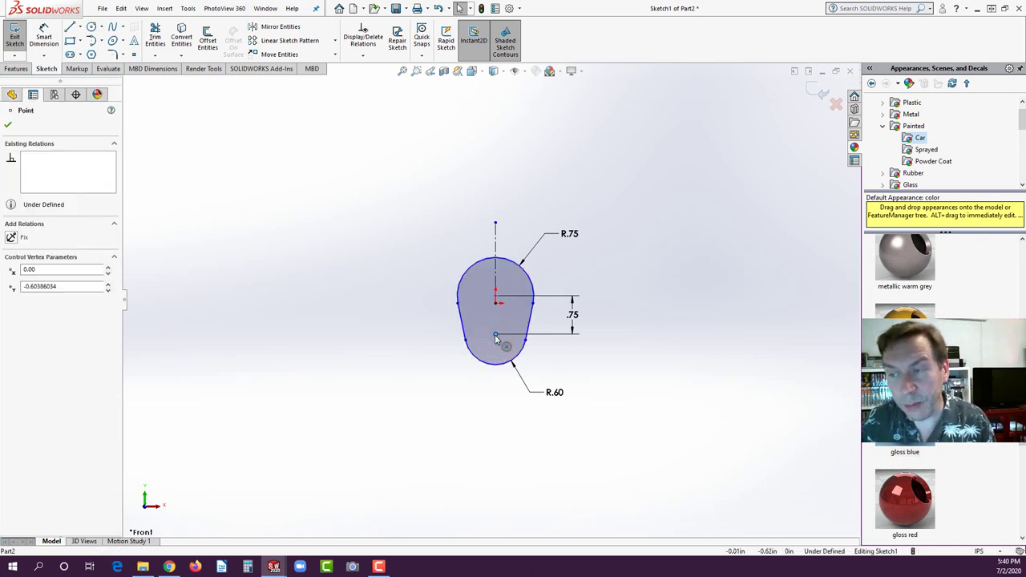
left_click_drag(496, 339, 497, 307)
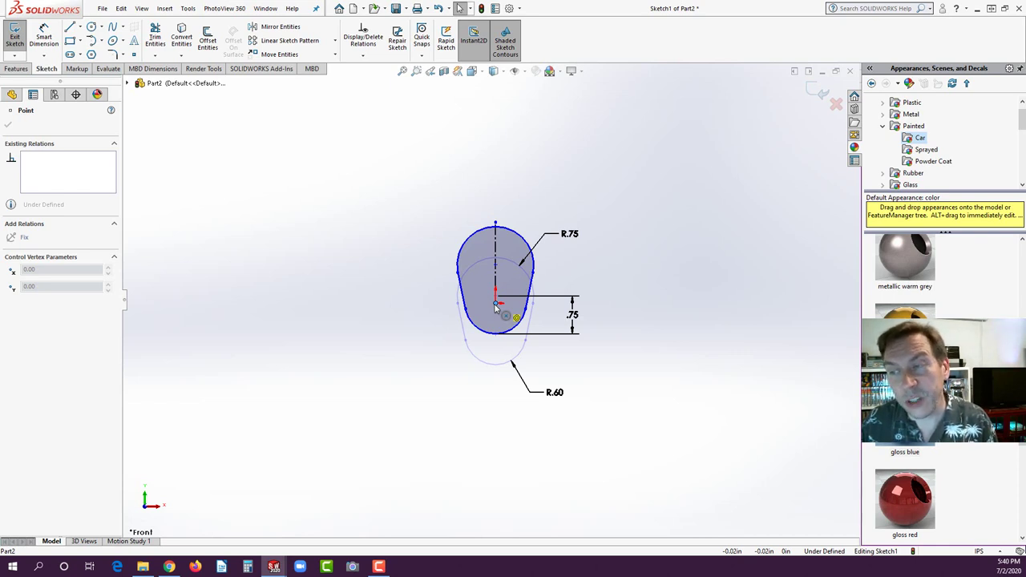
left_click_drag(496, 308, 497, 300)
key("Escape")
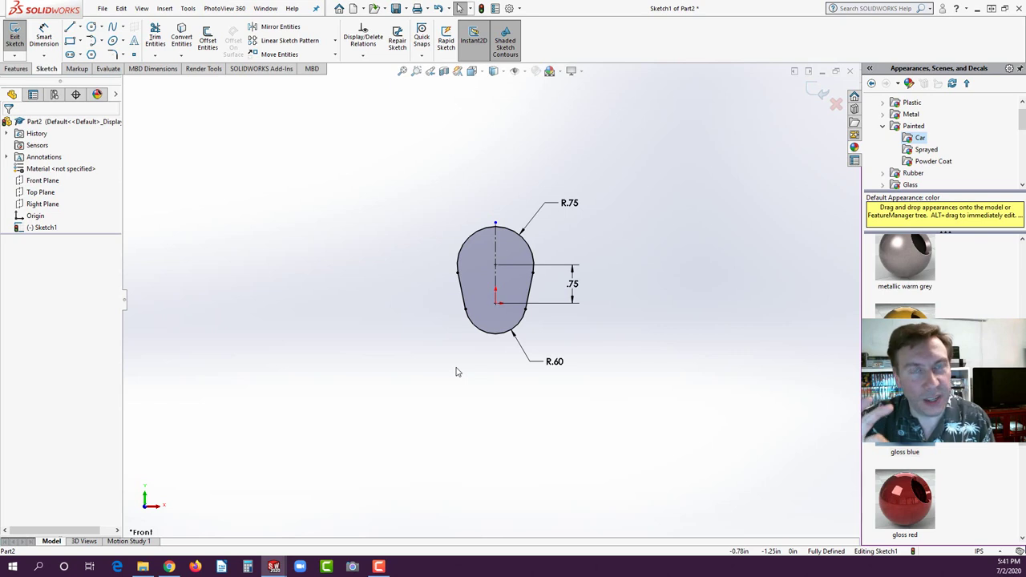
left_click(394, 302)
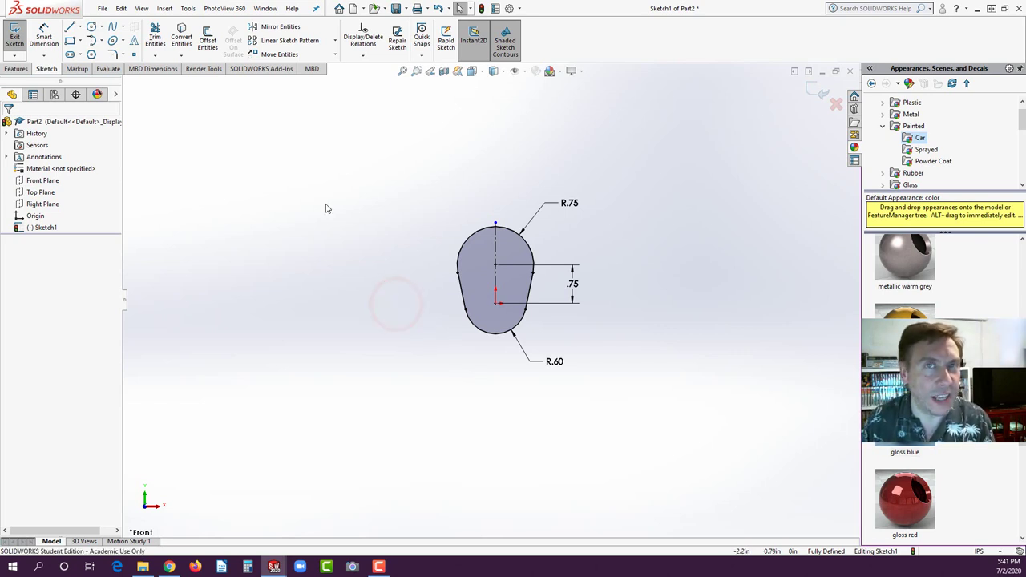
Step: Set up an Extruded Boss/Base of the profile with the Mid Plane end condition and a depth of 1 in
left_click(17, 68)
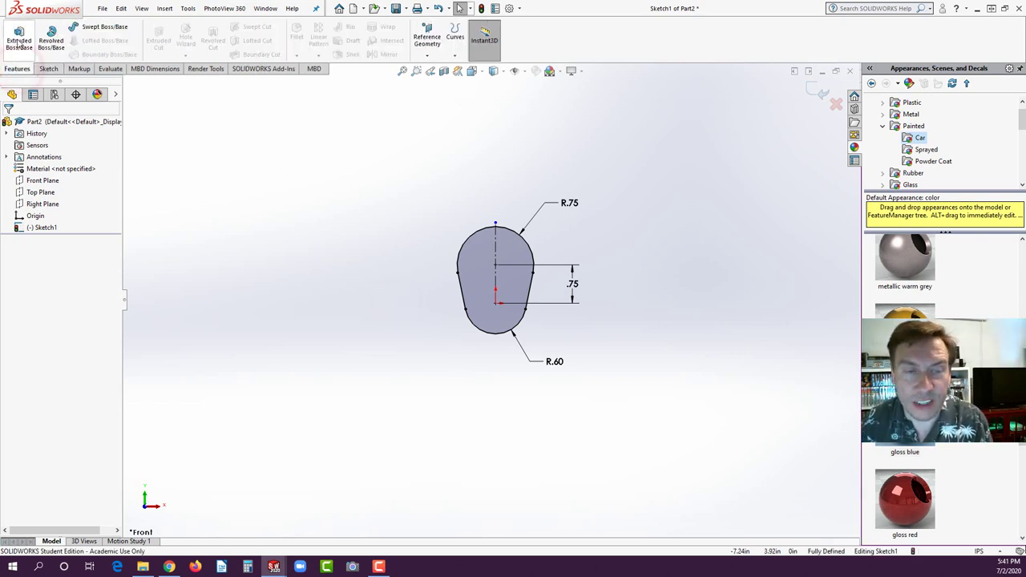
left_click(18, 40)
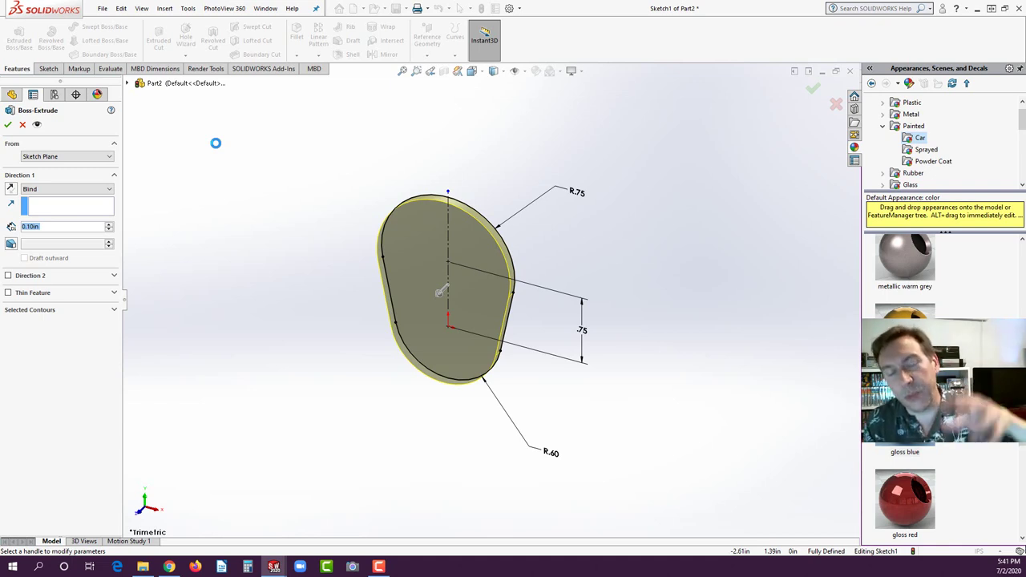
left_click(42, 190)
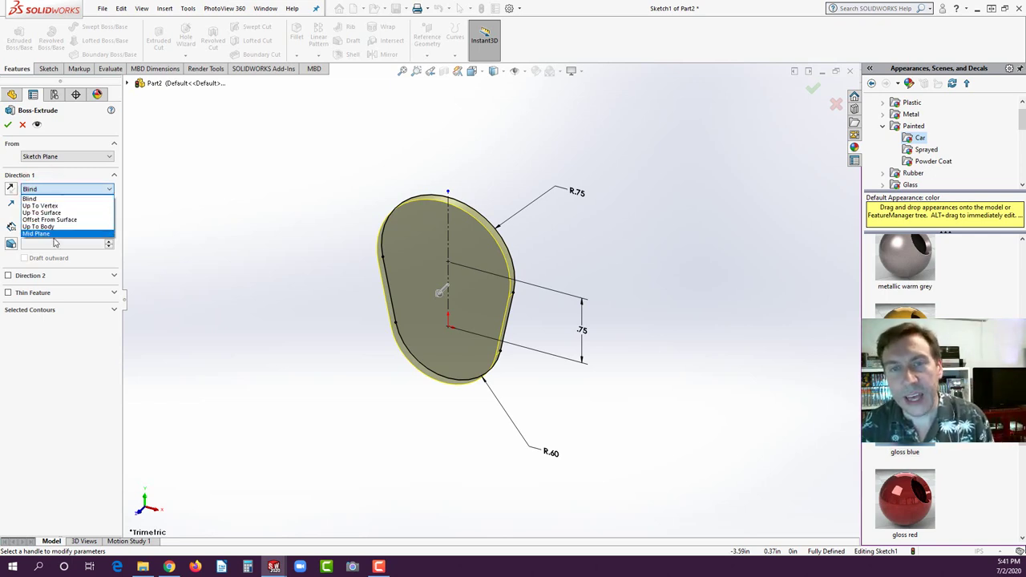
left_click(51, 233)
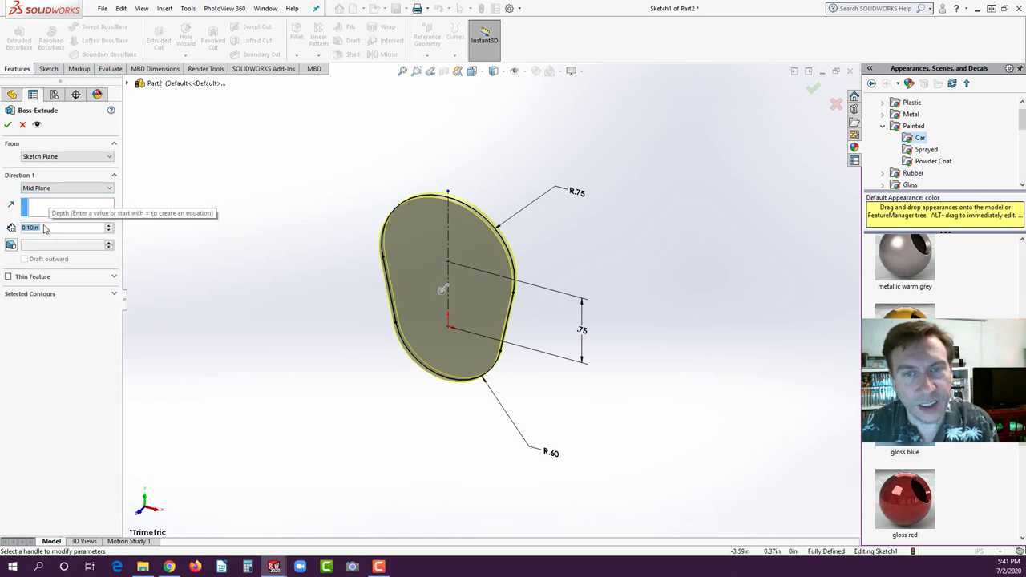
type("1")
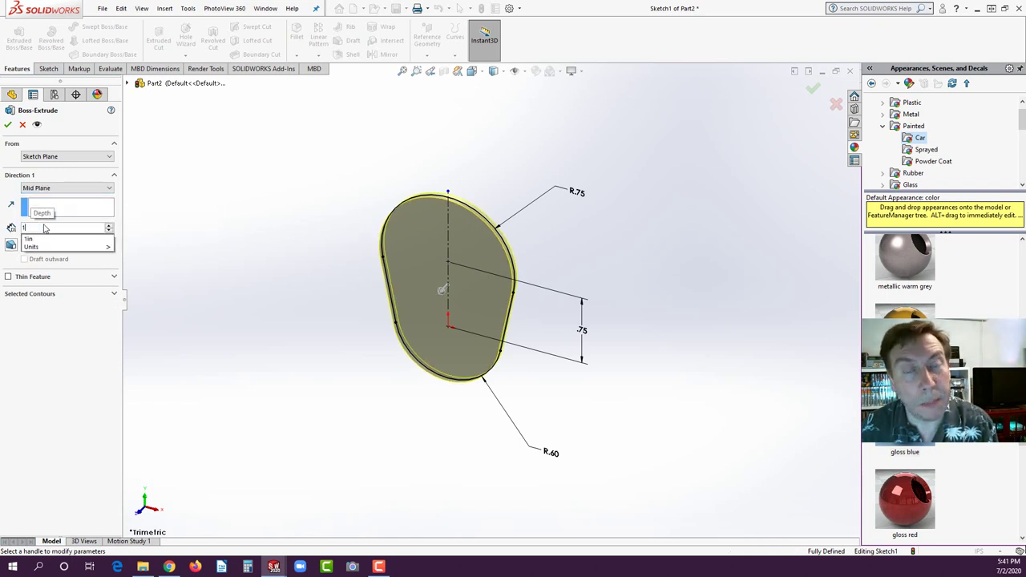
key("Return")
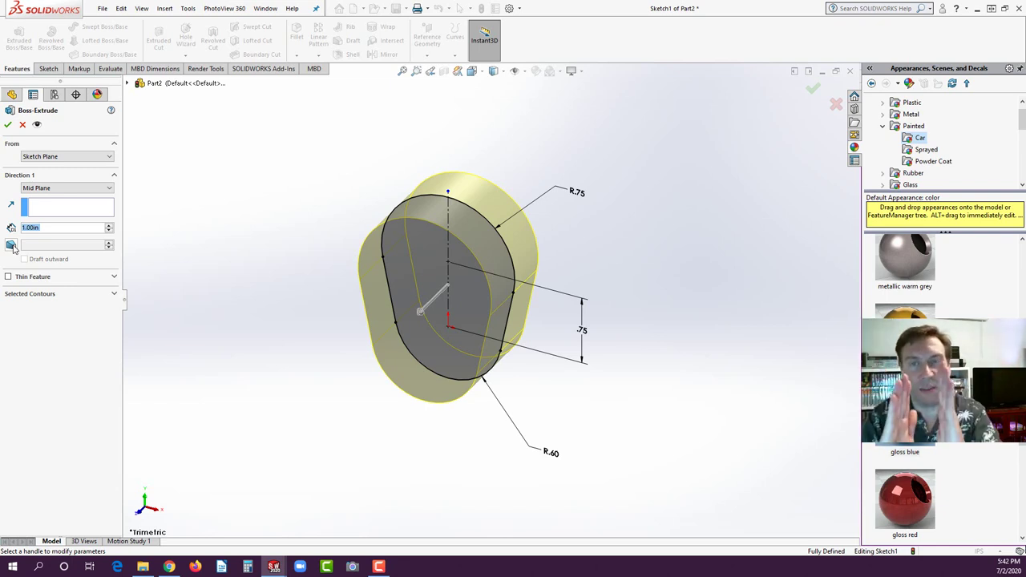
Step: Add a 7° draft to the extrusion, compare the outward option, and accept the feature with the draft going inward
left_click(11, 245)
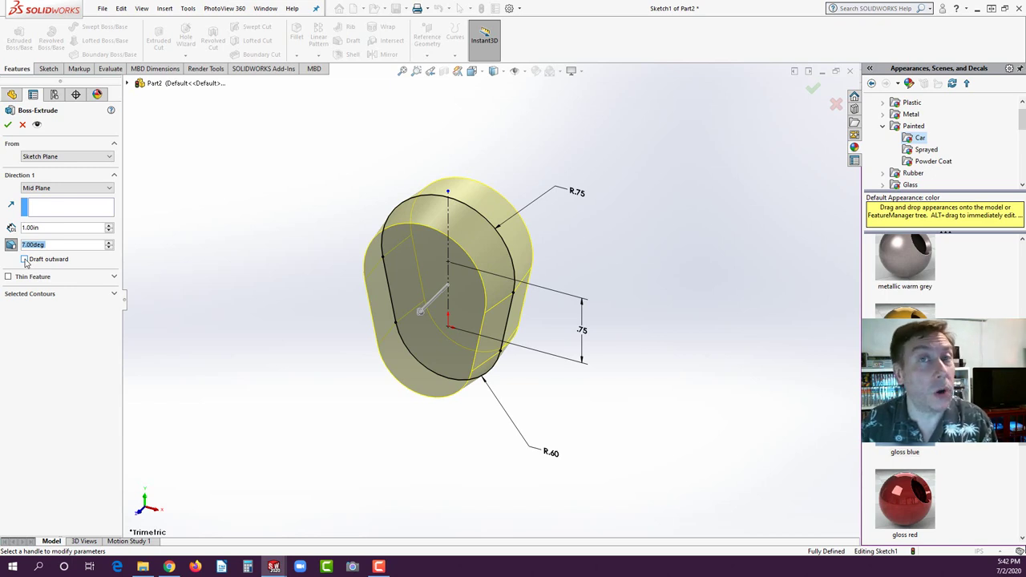
left_click(24, 259)
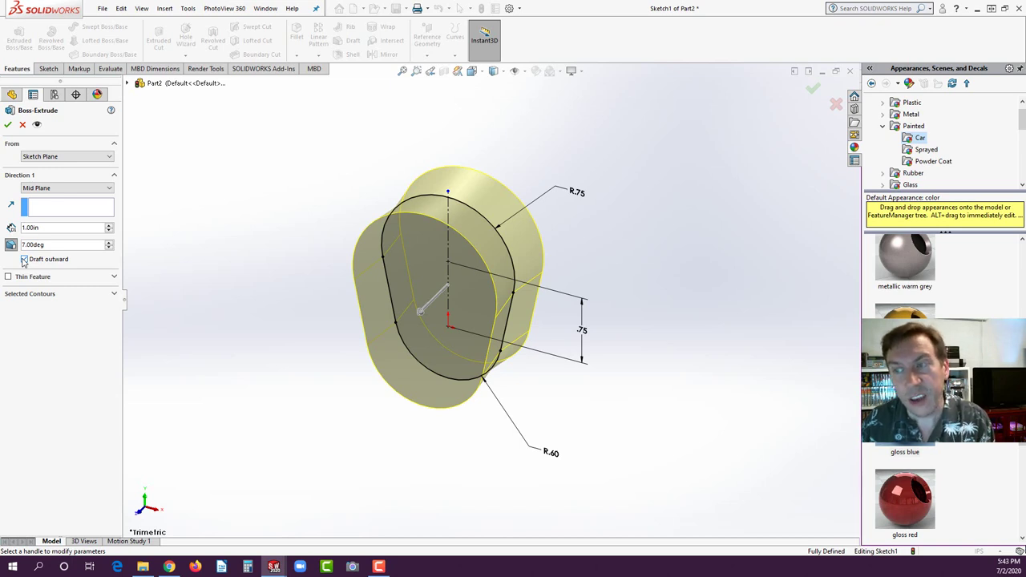
left_click(24, 260)
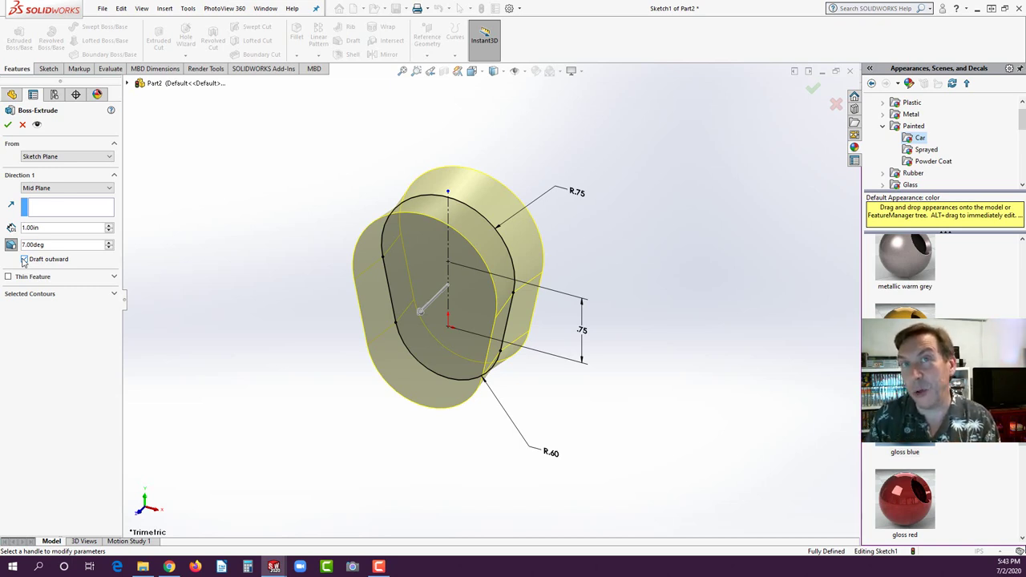
left_click(24, 260)
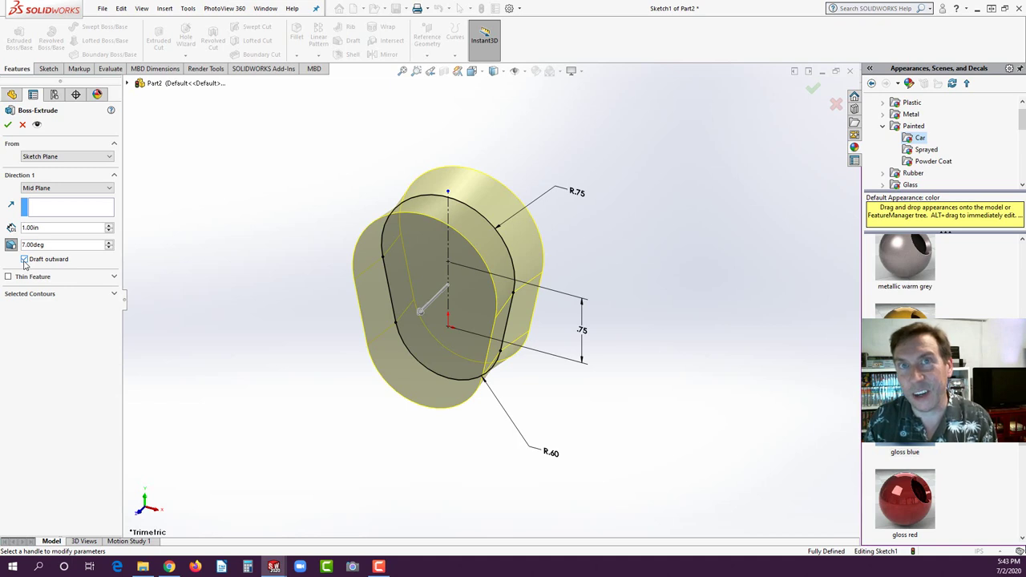
left_click(24, 260)
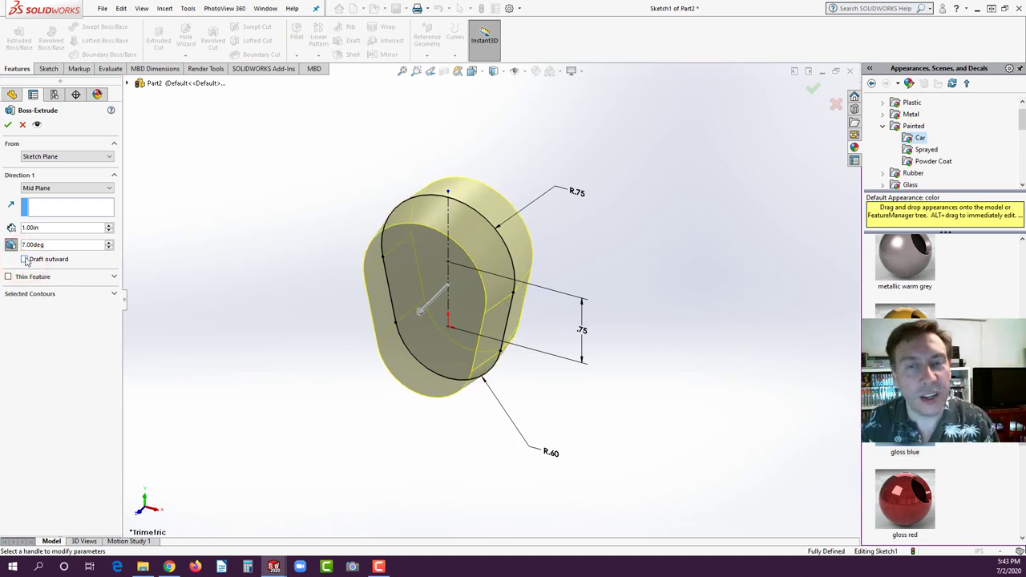
left_click(8, 124)
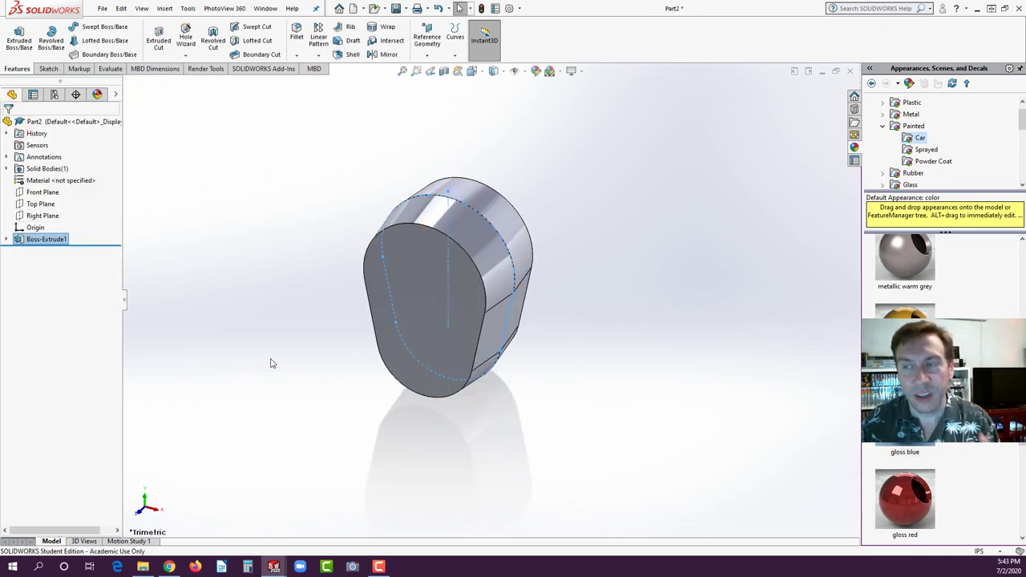
Step: Start a sketch on the front face of the solid and offset its outline inward by 0.125 in
left_click(418, 276)
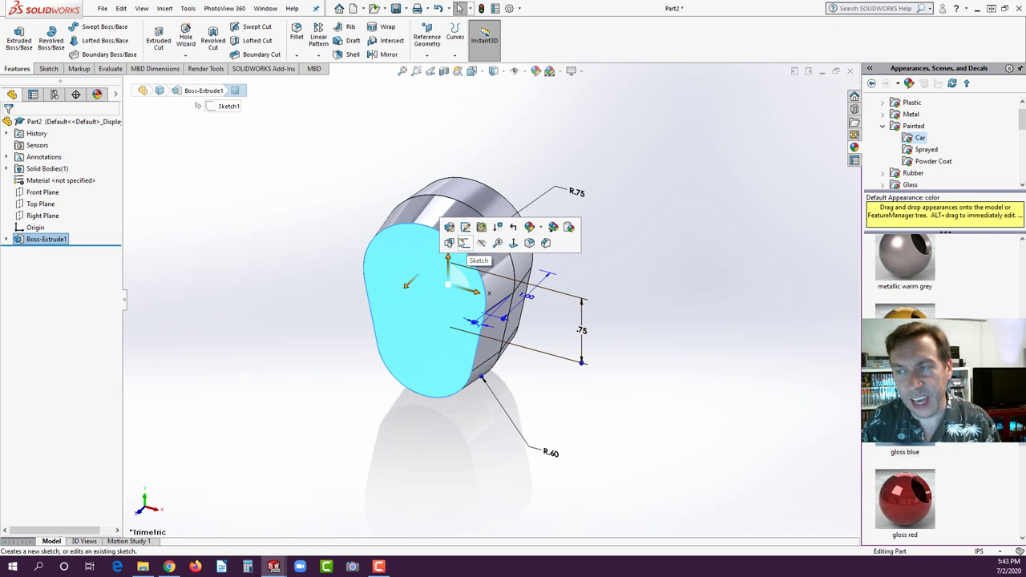
left_click(48, 70)
left_click(14, 33)
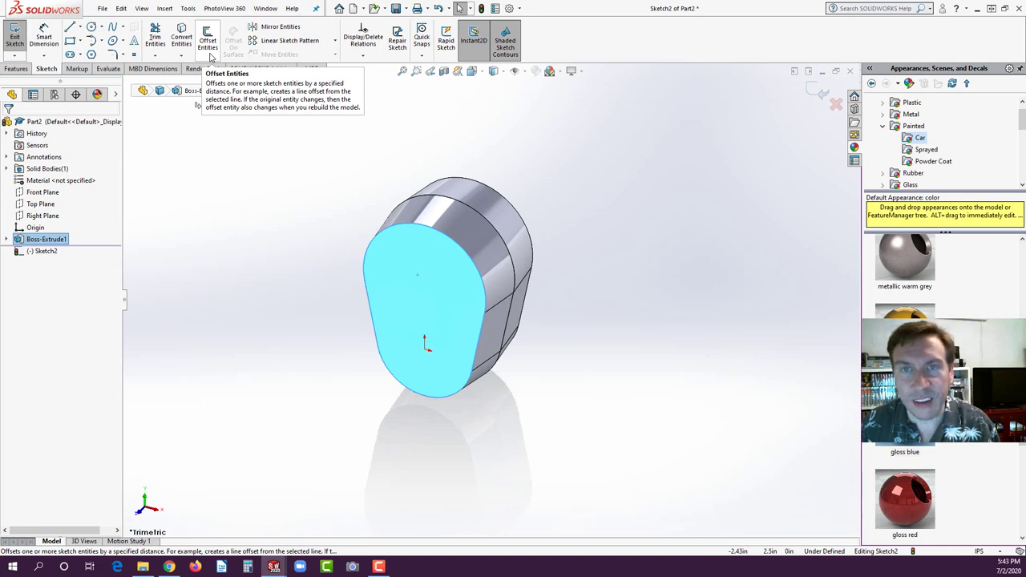
left_click(210, 55)
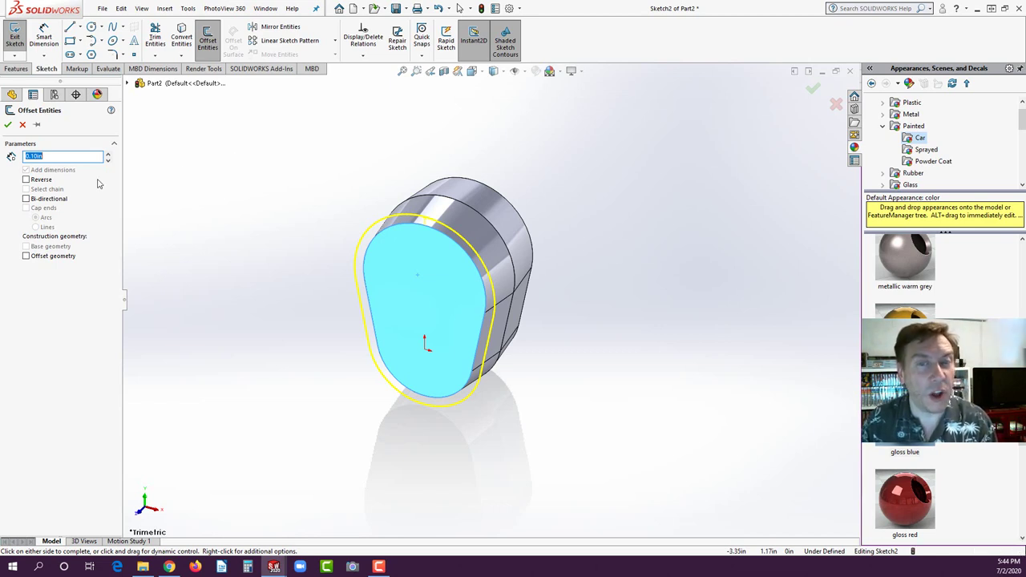
left_click(26, 179)
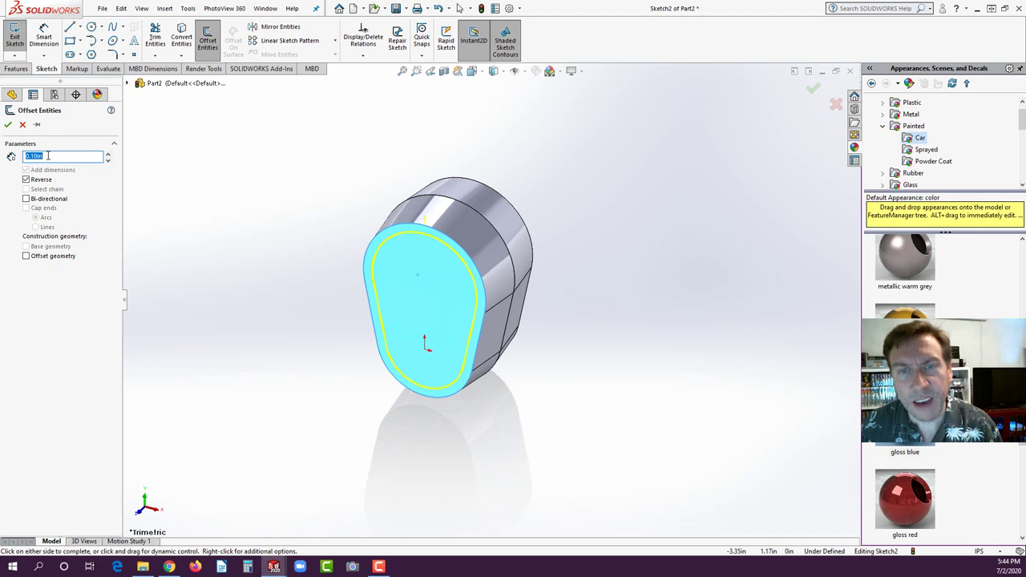
type(".125")
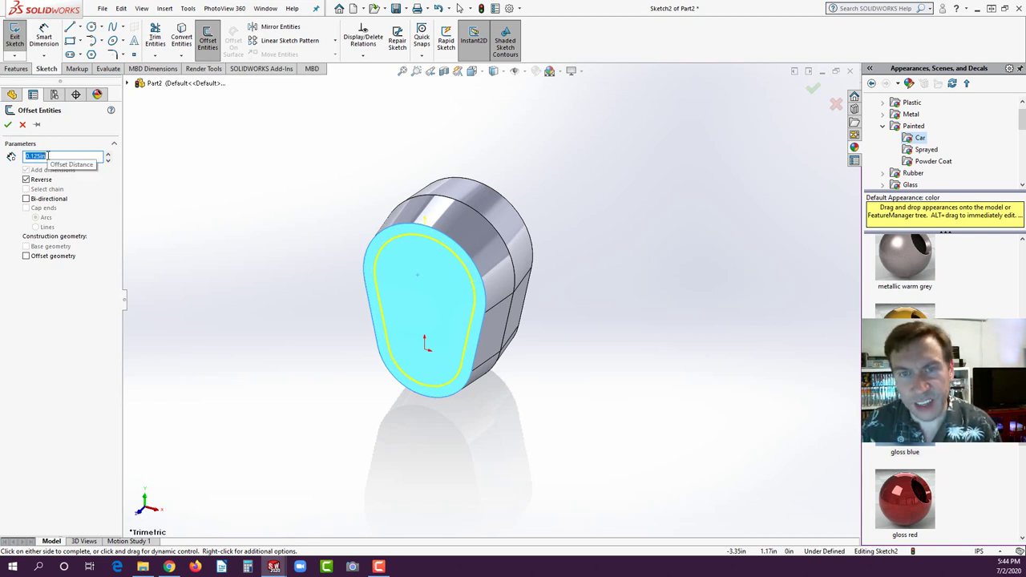
key("Return")
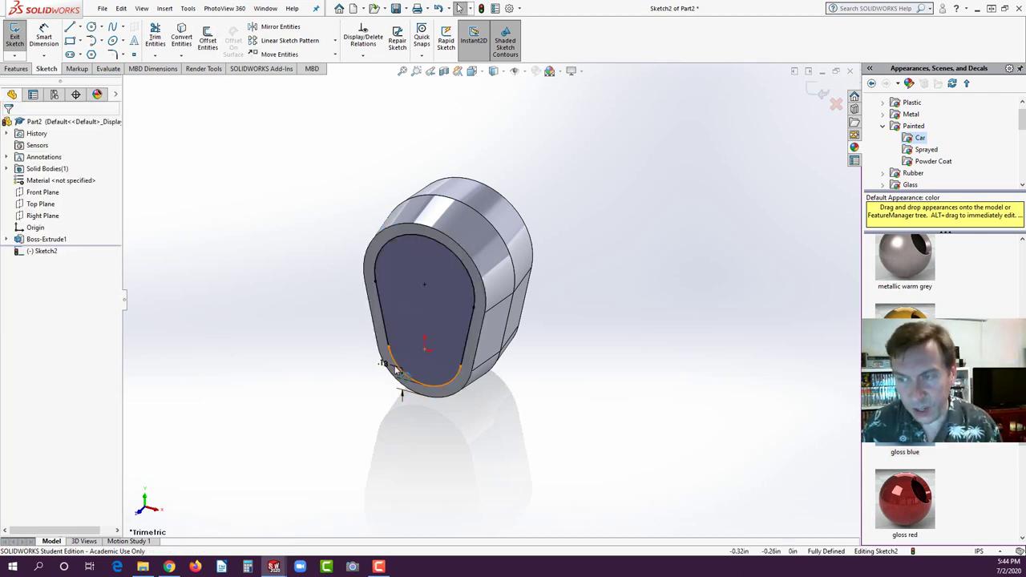
Step: Move the offset dimension clear of the part and give it a Bilateral tolerance with .123 unit precision
left_click_drag(392, 370, 362, 353)
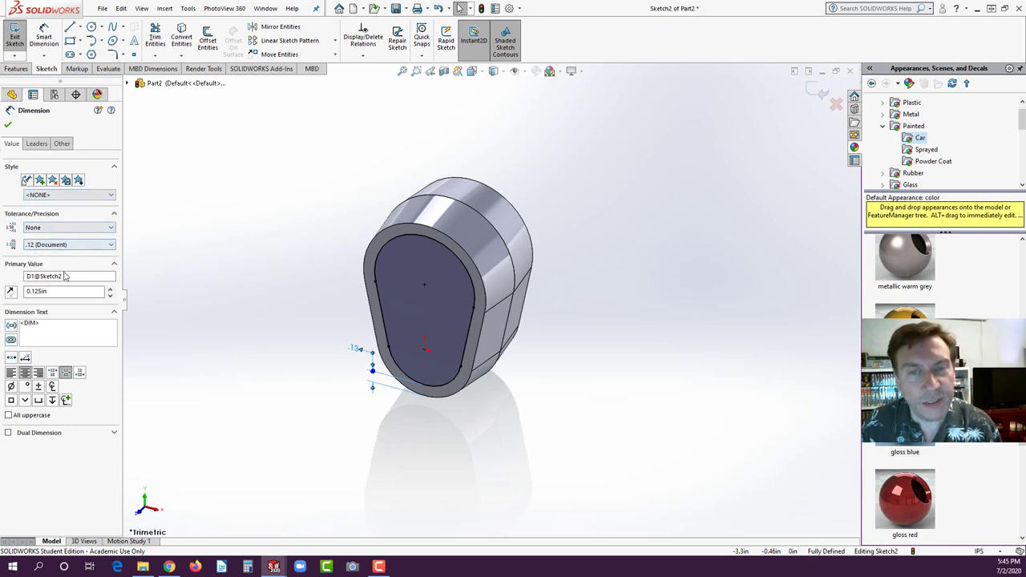
left_click(59, 229)
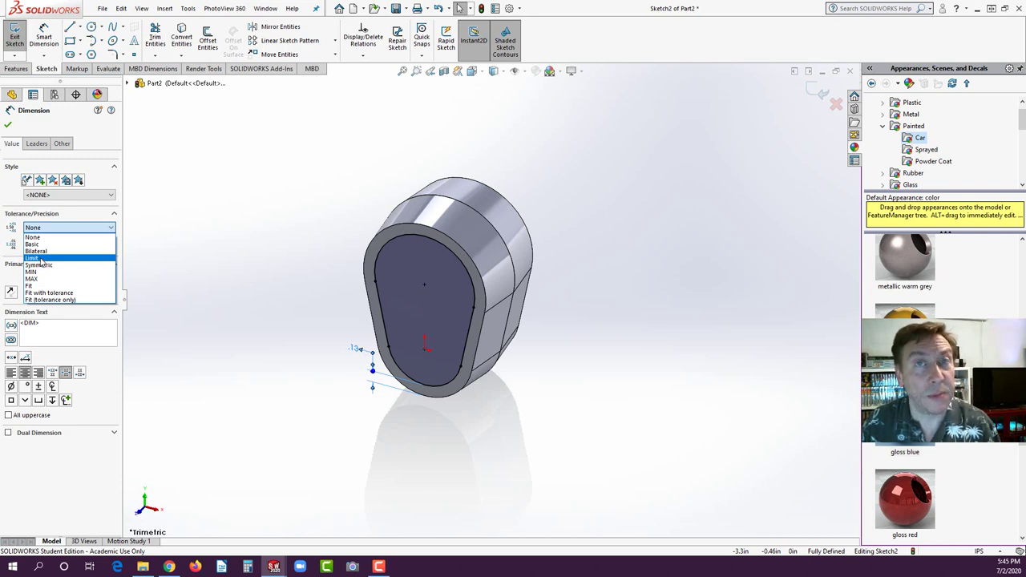
left_click(42, 252)
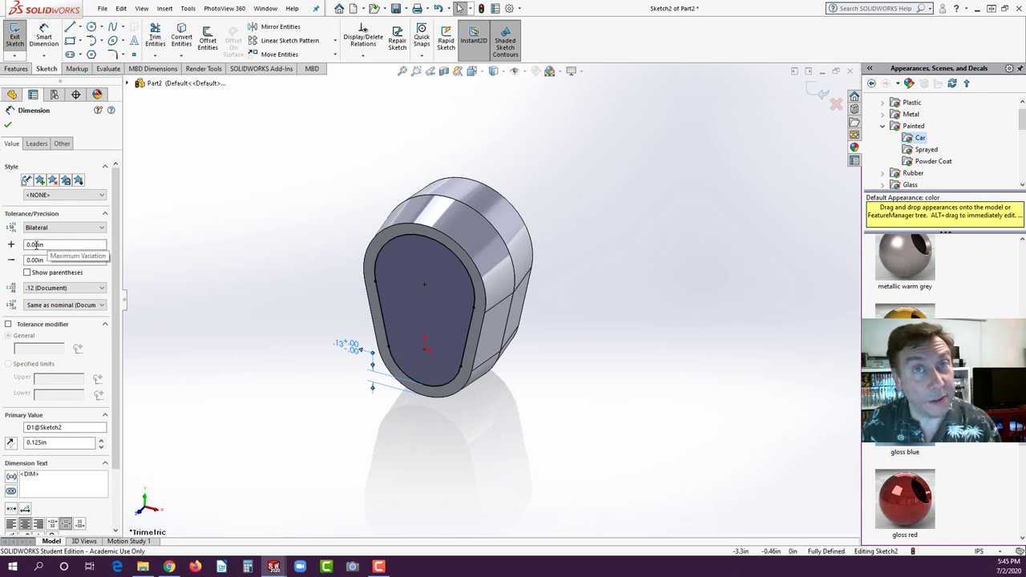
left_click(43, 288)
left_click(36, 320)
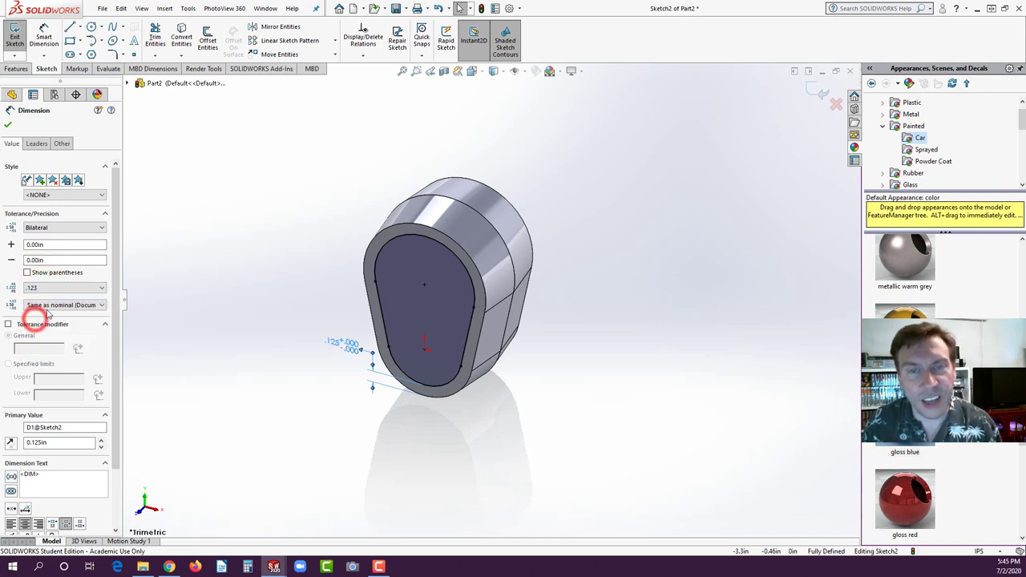
Step: Set the offset dimension's tolerance to +0.005 in and -0.007 in
left_click(36, 245)
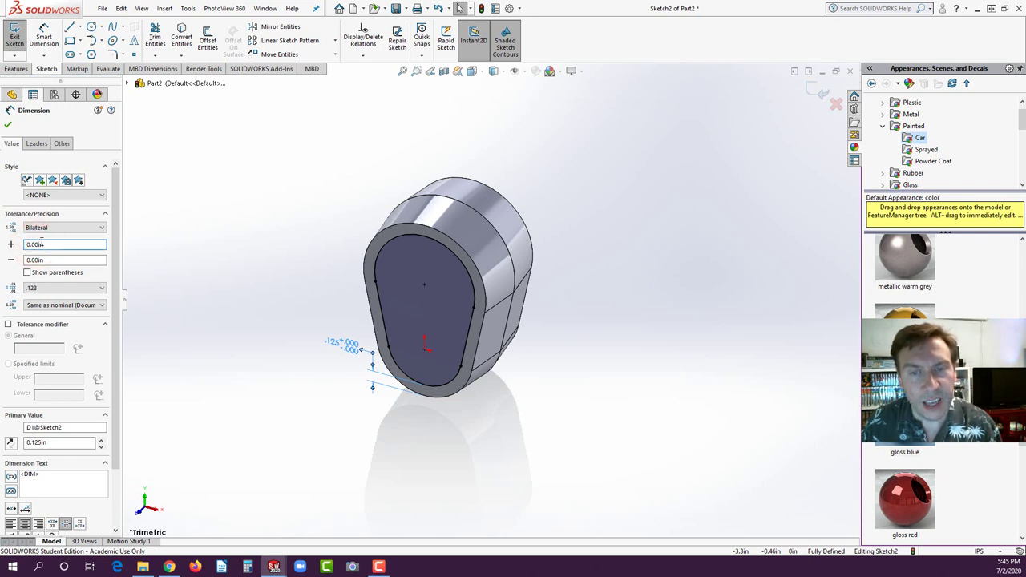
type("5")
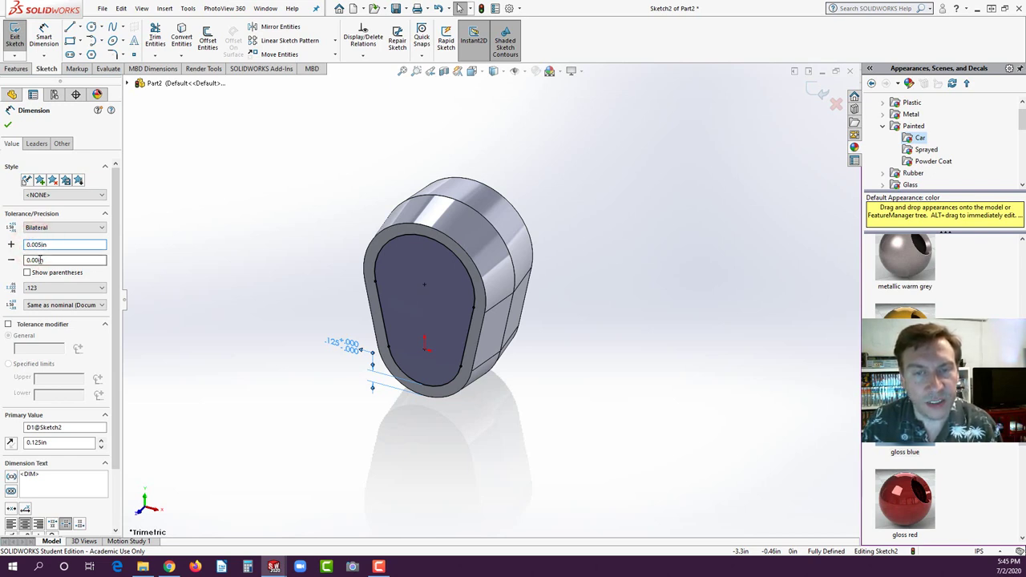
left_click(36, 260)
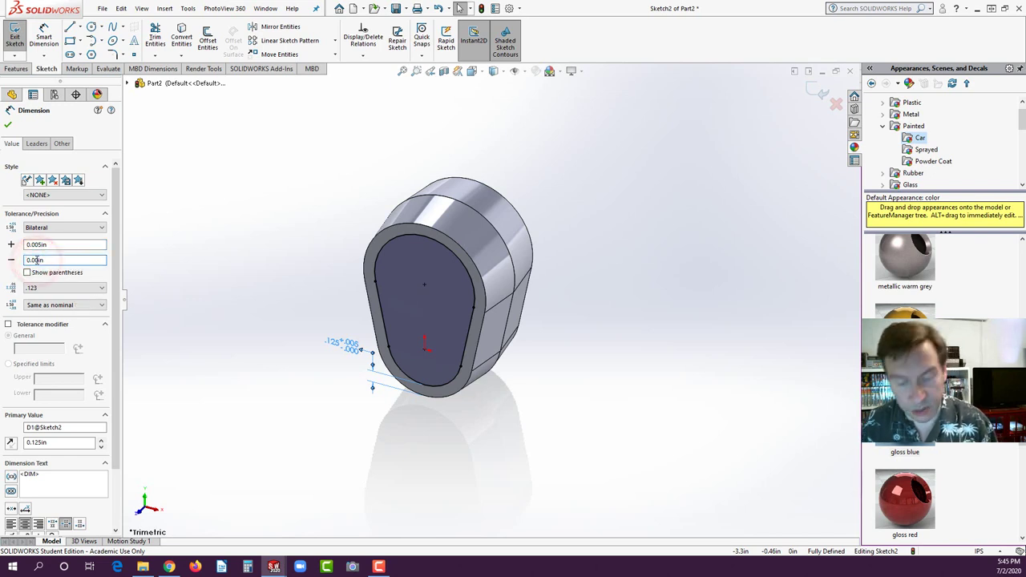
type("5")
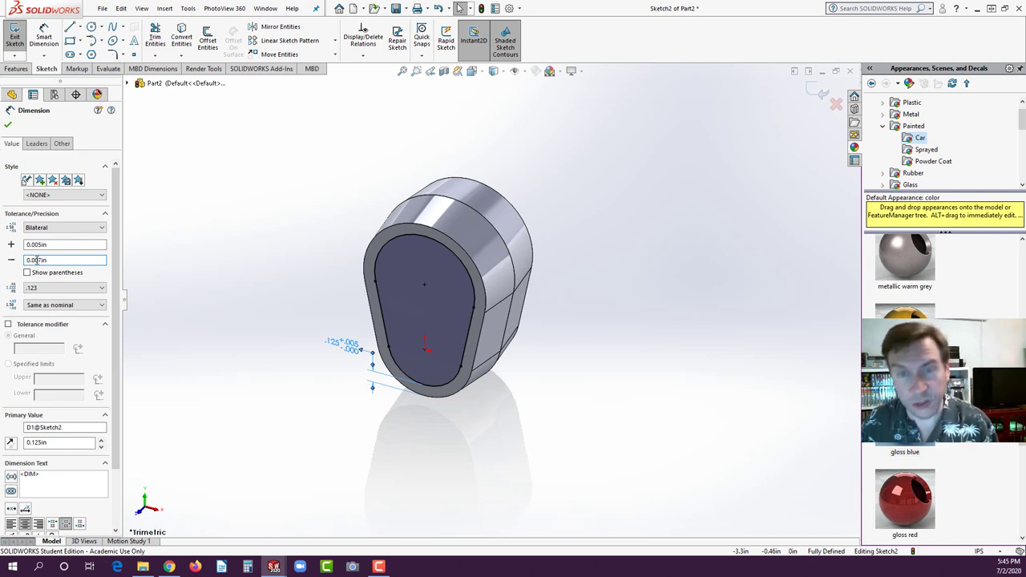
left_click(49, 244)
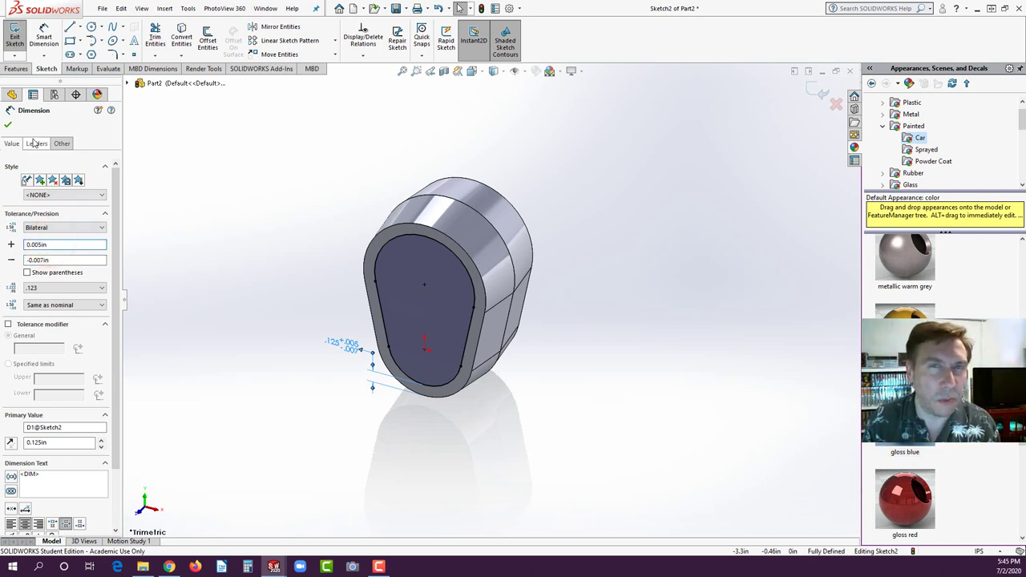
Step: Set the offset dimension's tolerance precision to .123 and finish editing the dimension
left_click(42, 305)
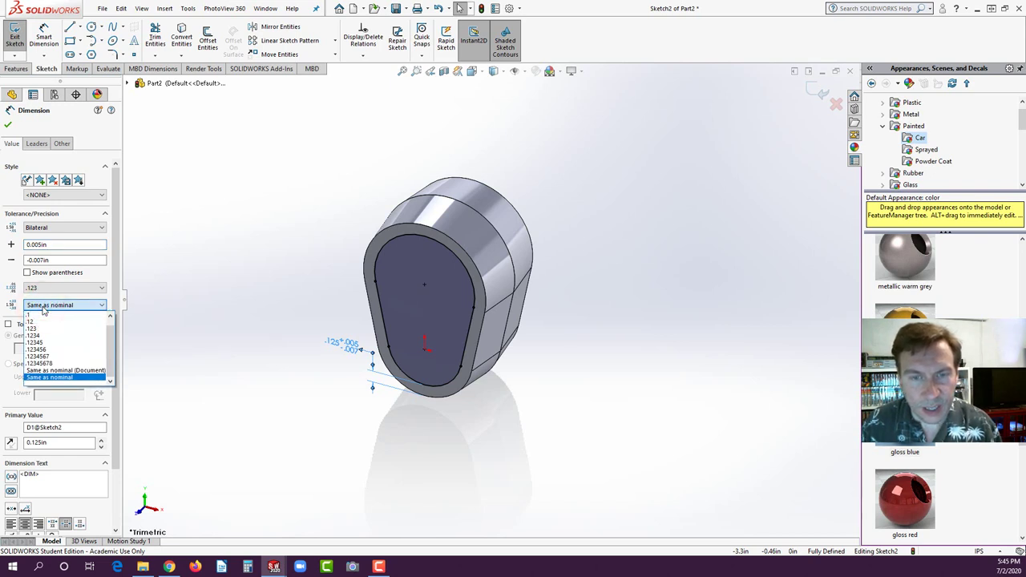
left_click(36, 328)
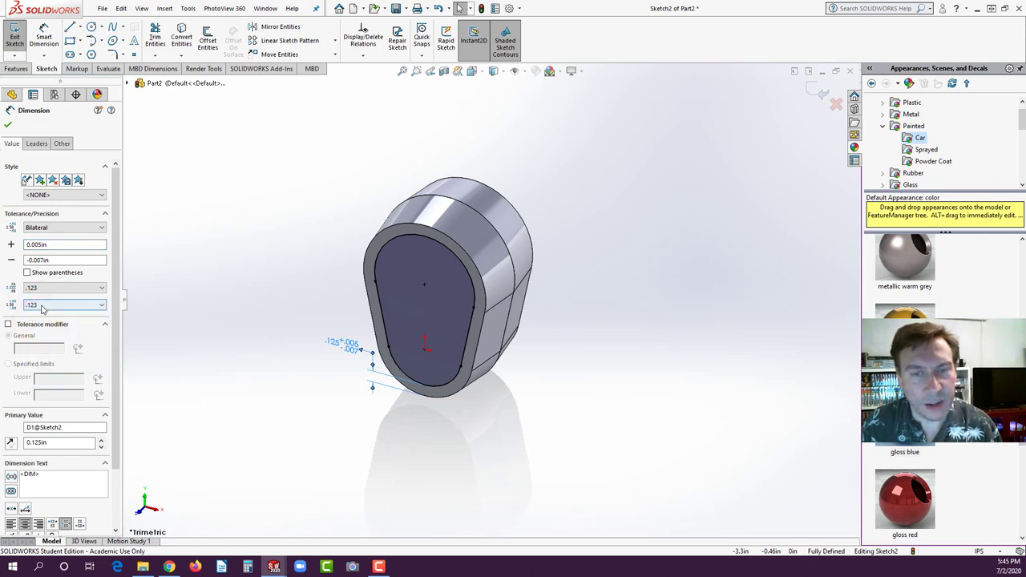
left_click(42, 307)
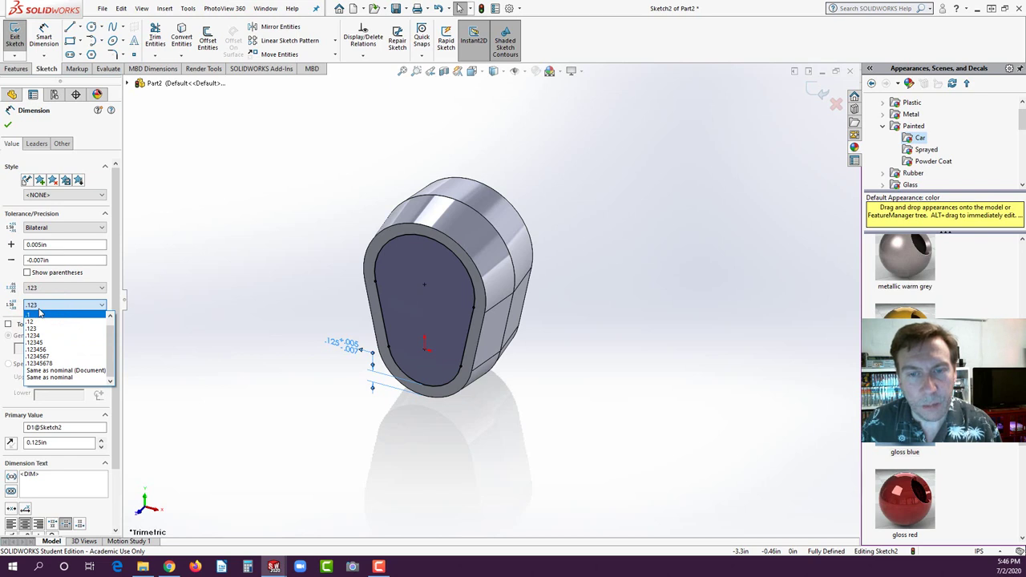
left_click(36, 306)
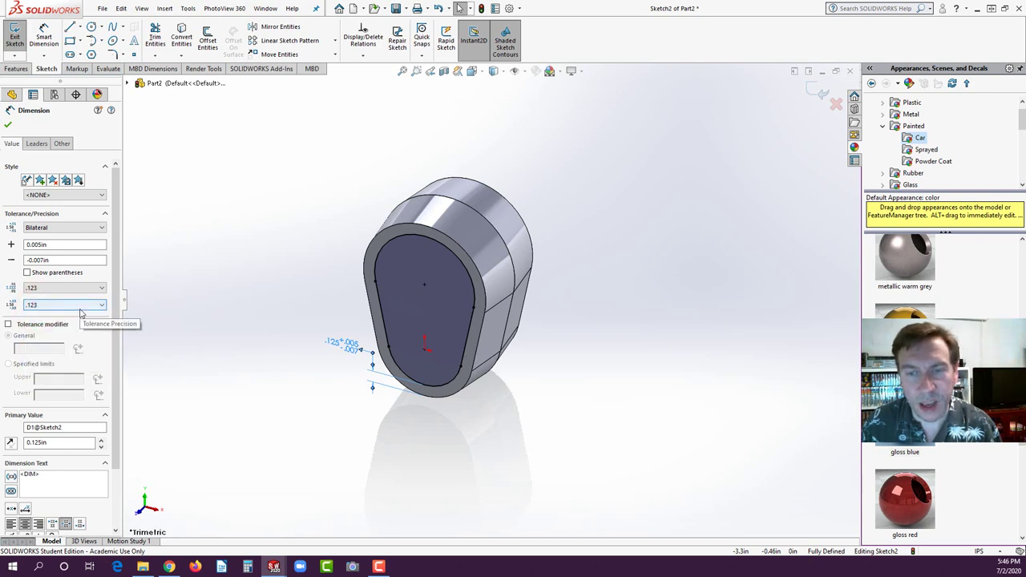
left_click(8, 127)
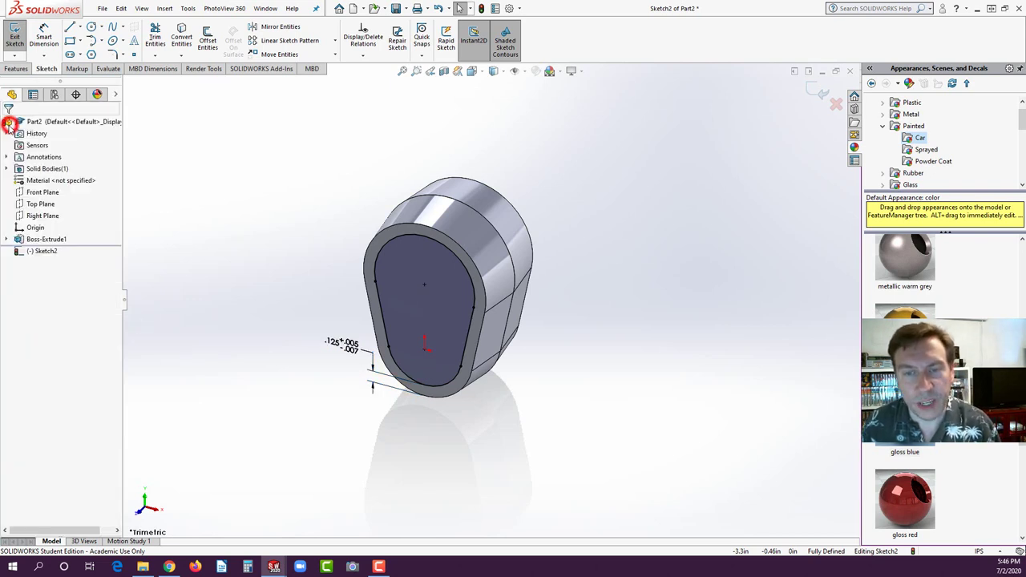
left_click(297, 187)
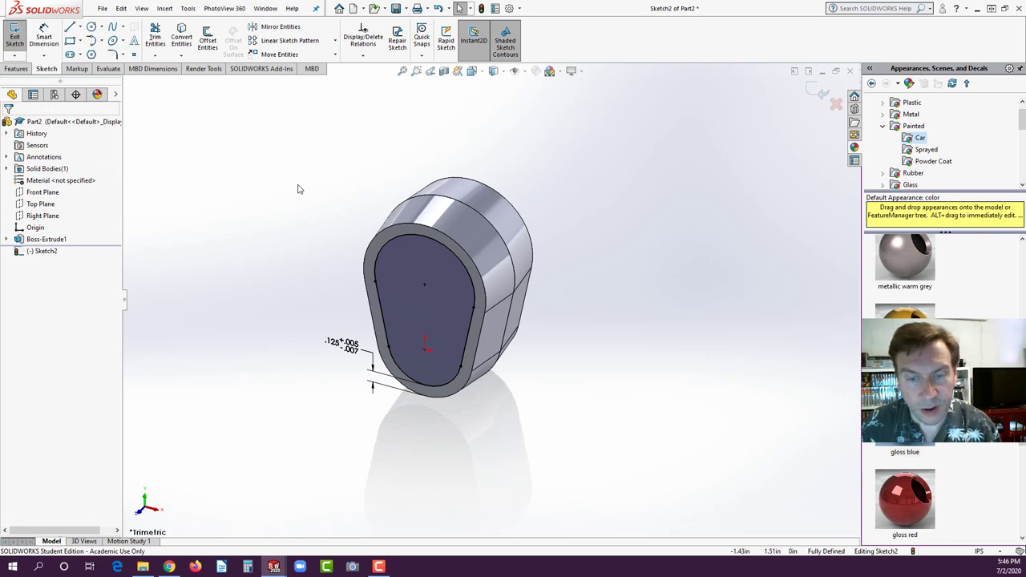
Step: Set the document's basic length units to three decimal places (.123) and apply the change
left_click(508, 9)
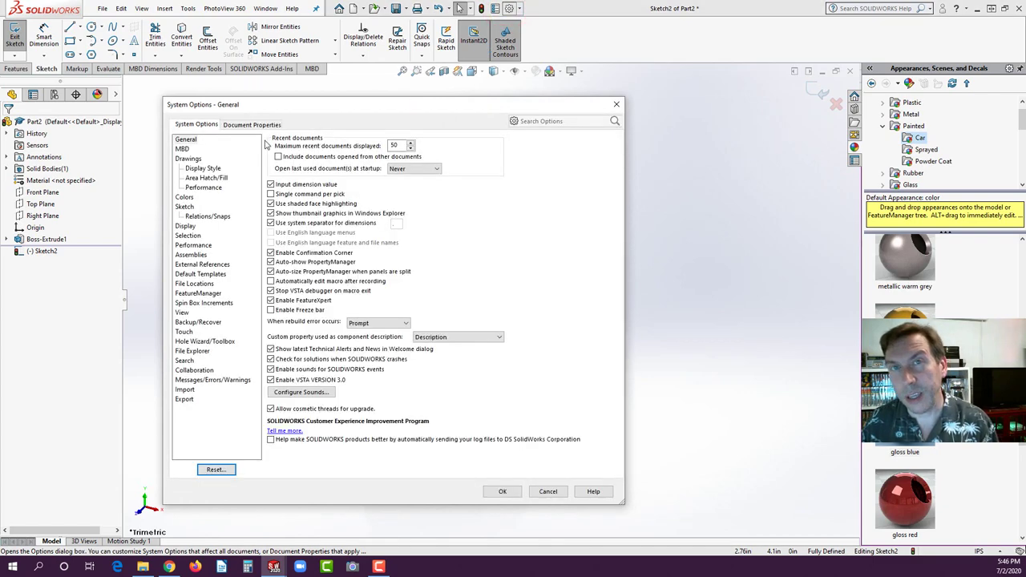
left_click(248, 125)
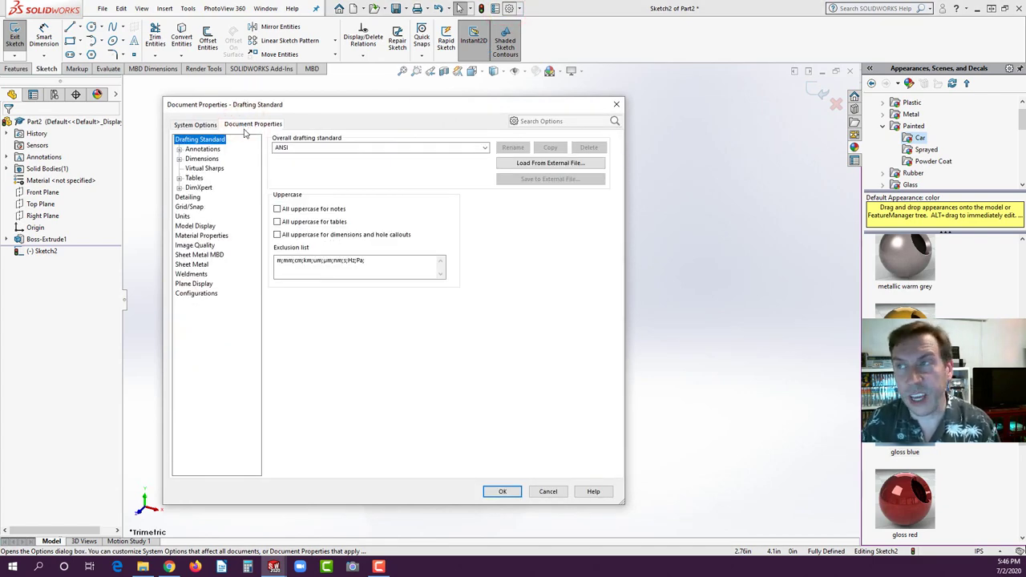
left_click(183, 216)
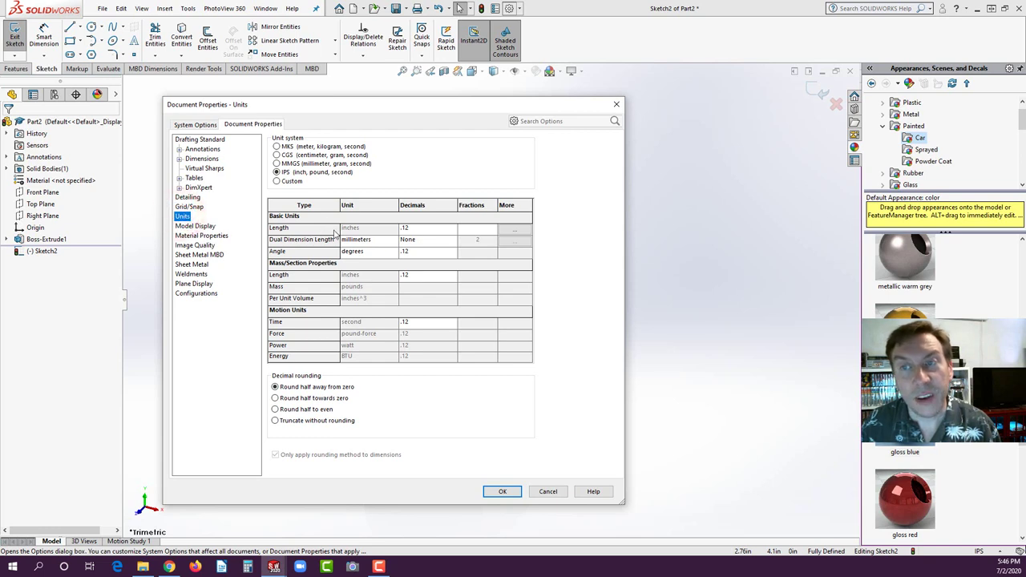
left_click(452, 231)
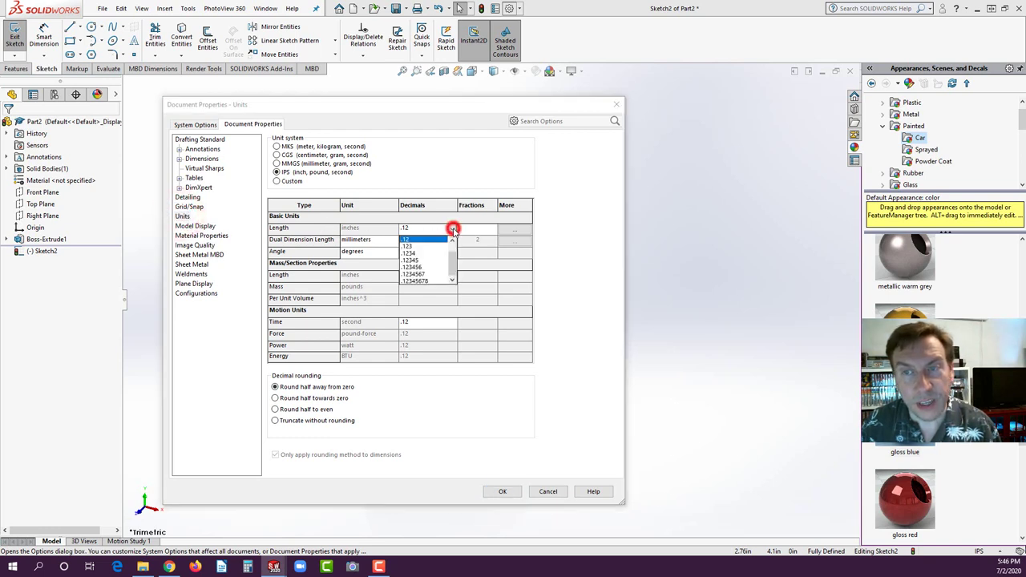
left_click(409, 248)
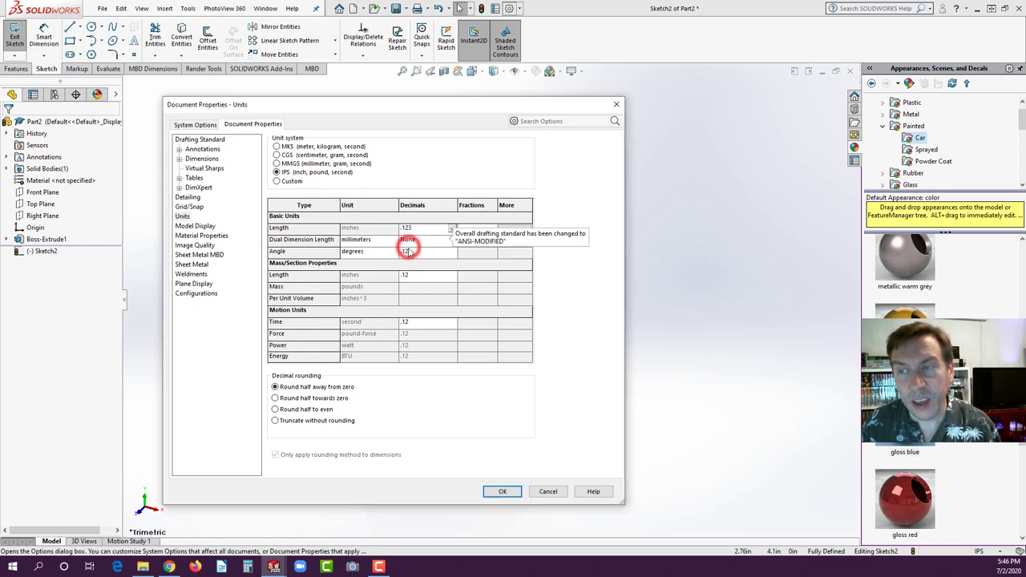
left_click(503, 493)
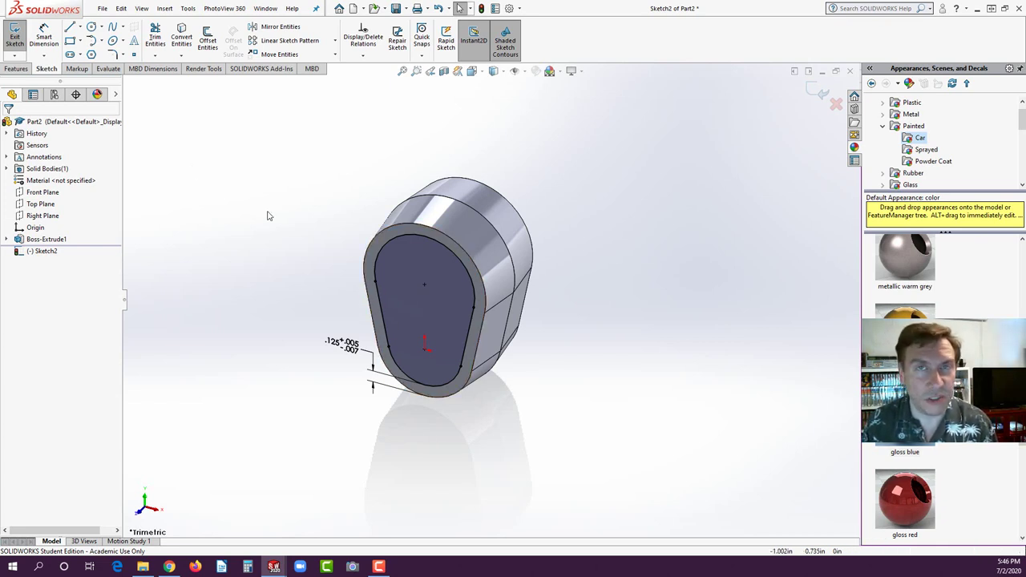
Step: Cut-extrude the inward offset profile into the front face to a blind depth of 0.125 in
left_click(17, 70)
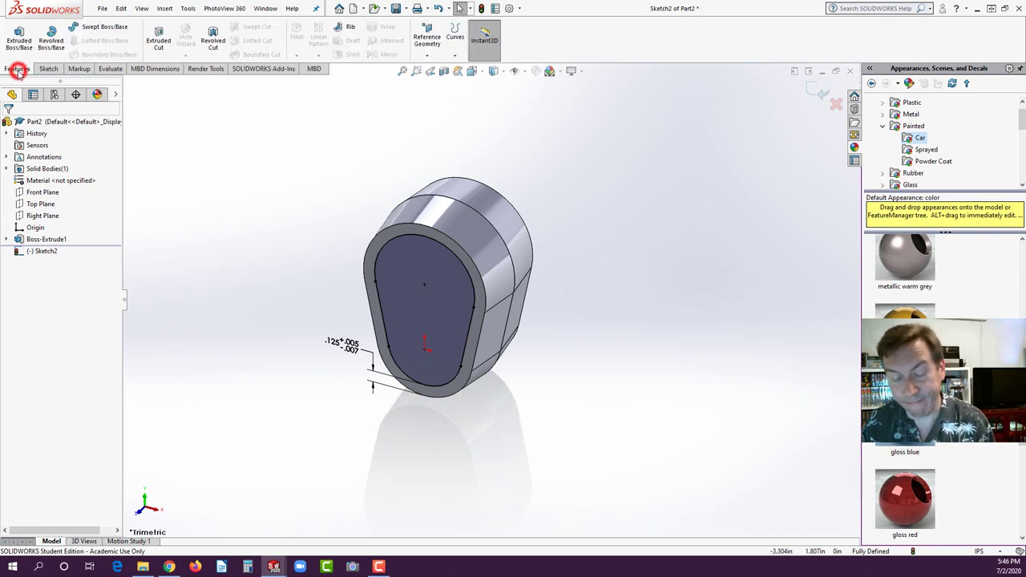
left_click(158, 38)
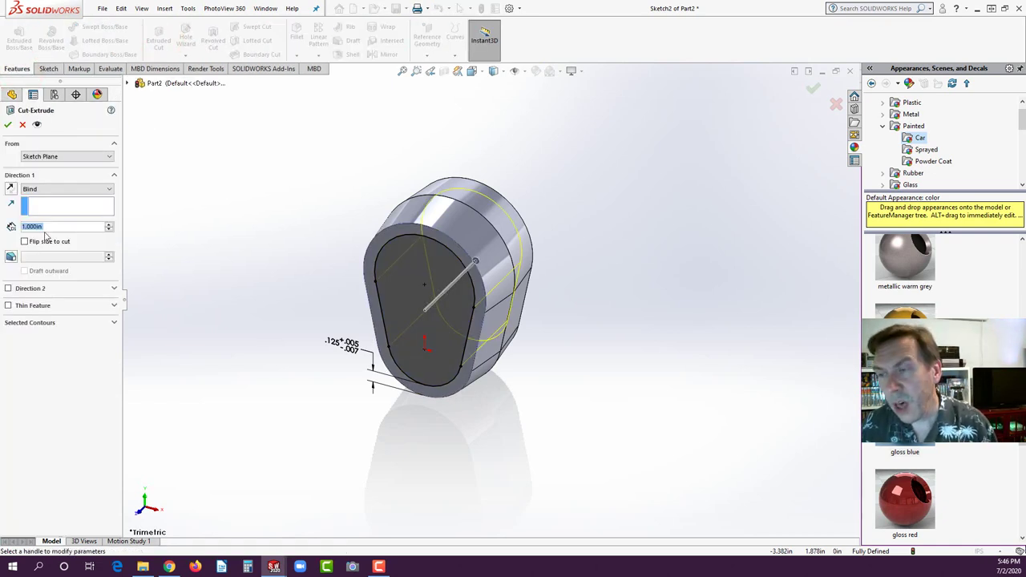
type(".125")
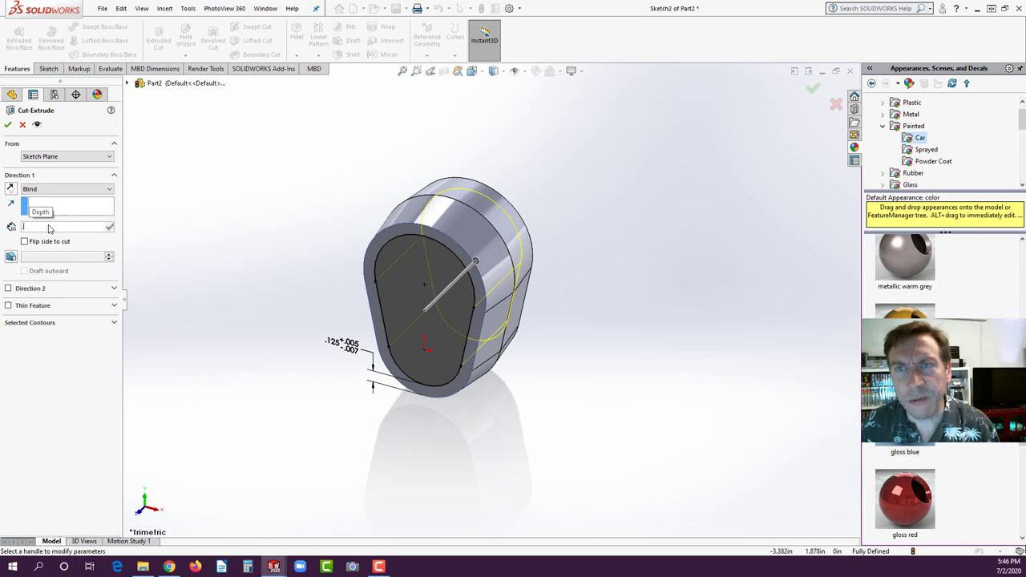
key("Return")
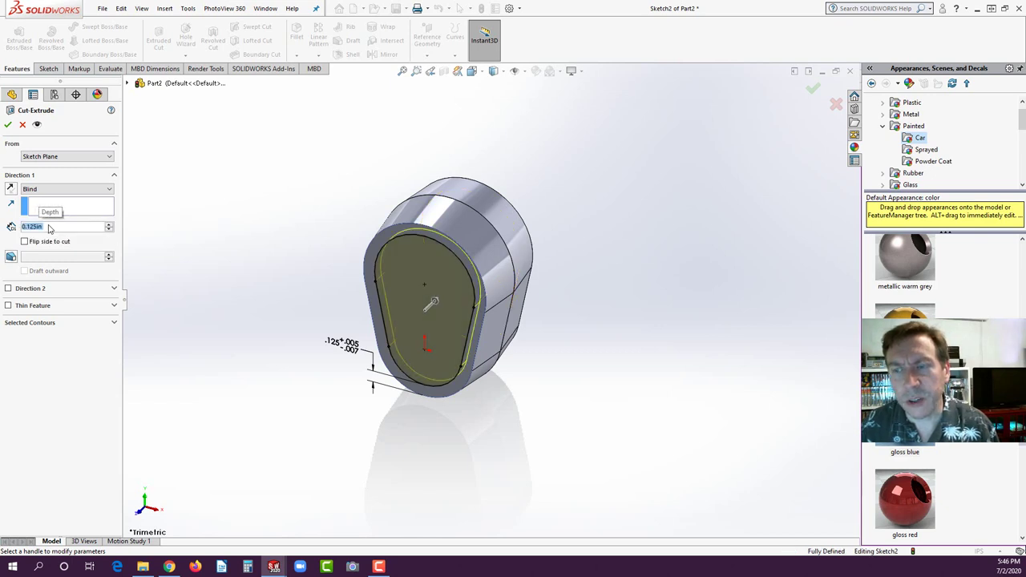
left_click(8, 124)
left_click(196, 266)
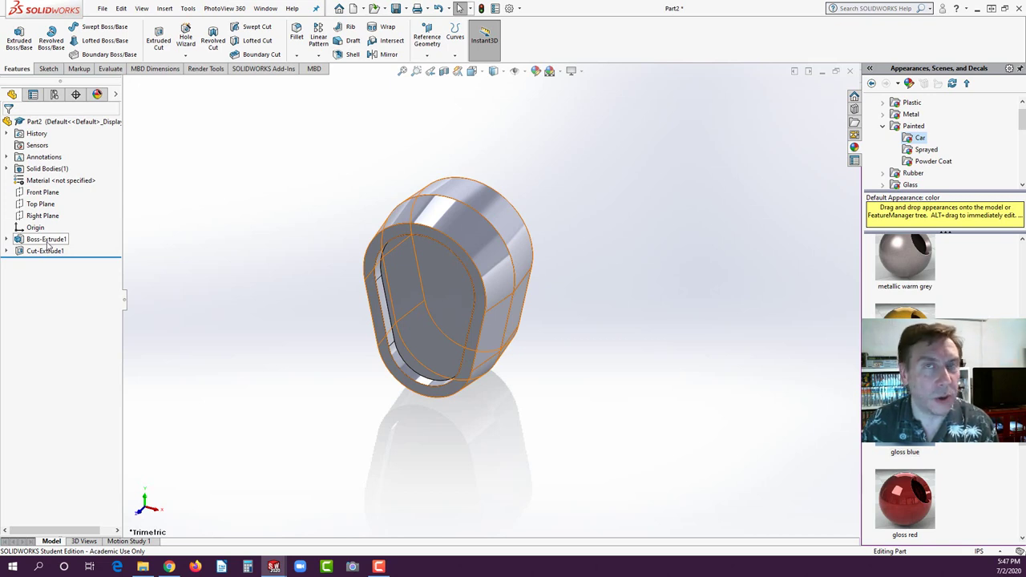
Step: Rename the base boss extrusion feature as HEAD
left_click(46, 239)
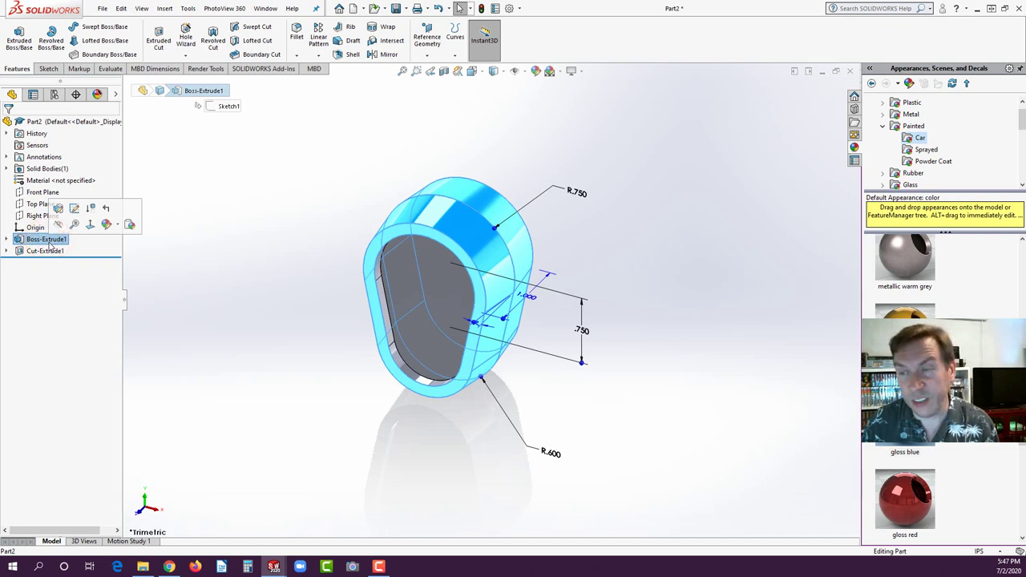
left_click(48, 239)
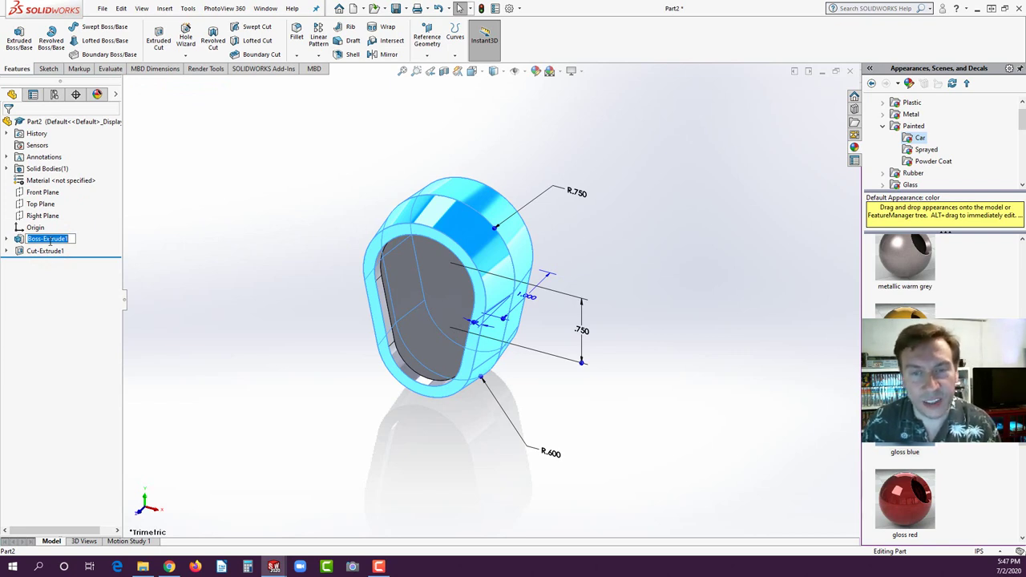
type("HEAD")
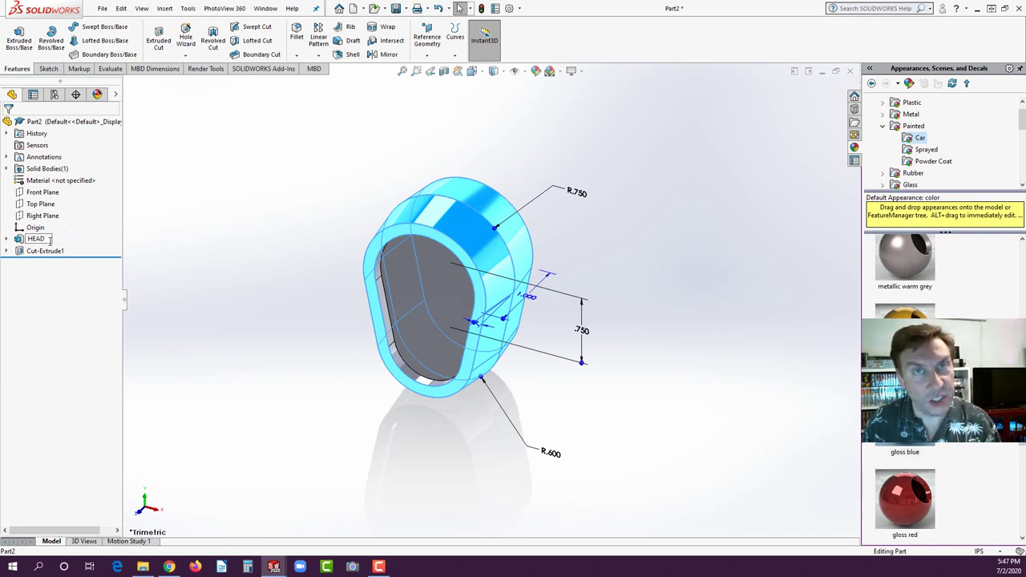
key("Return")
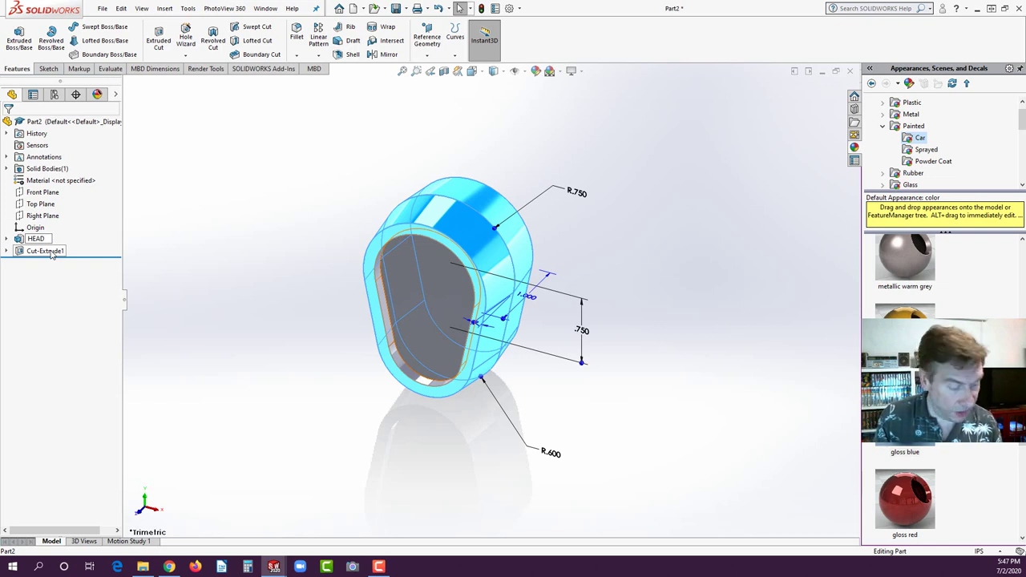
Step: Rename the cut extrusion feature as RECESS and clear the selection
left_click(45, 251)
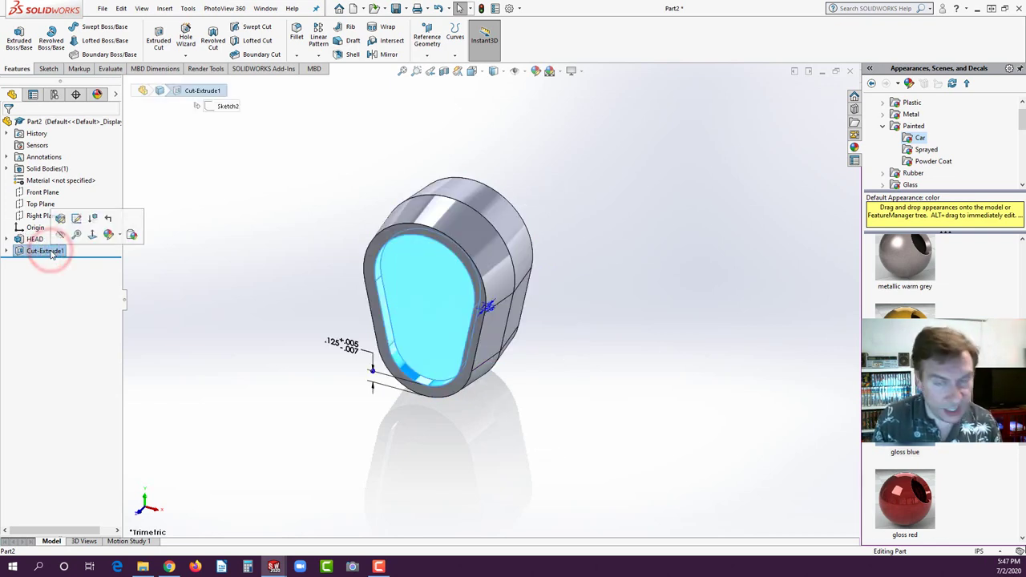
left_click(51, 252)
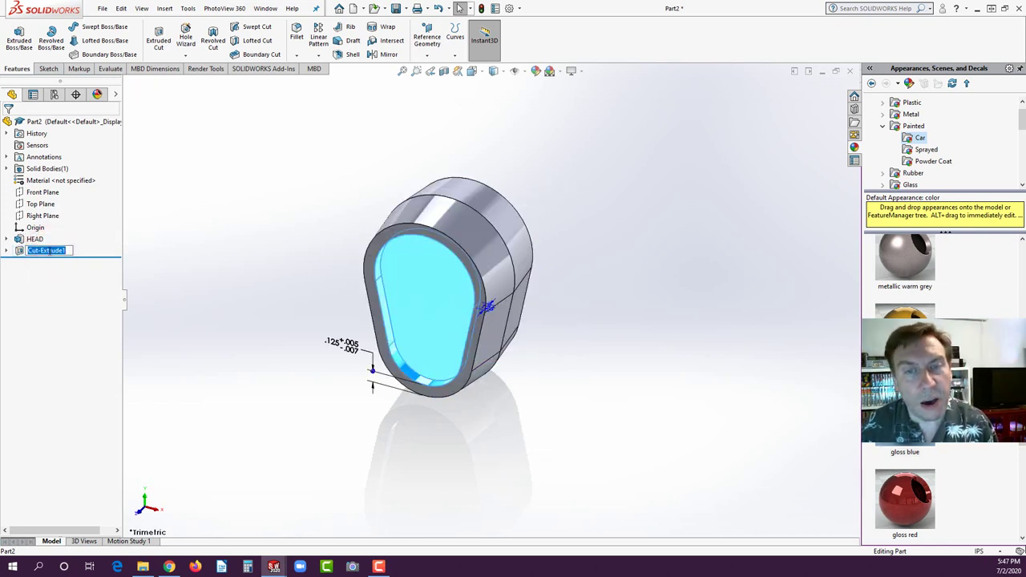
type("RECESS")
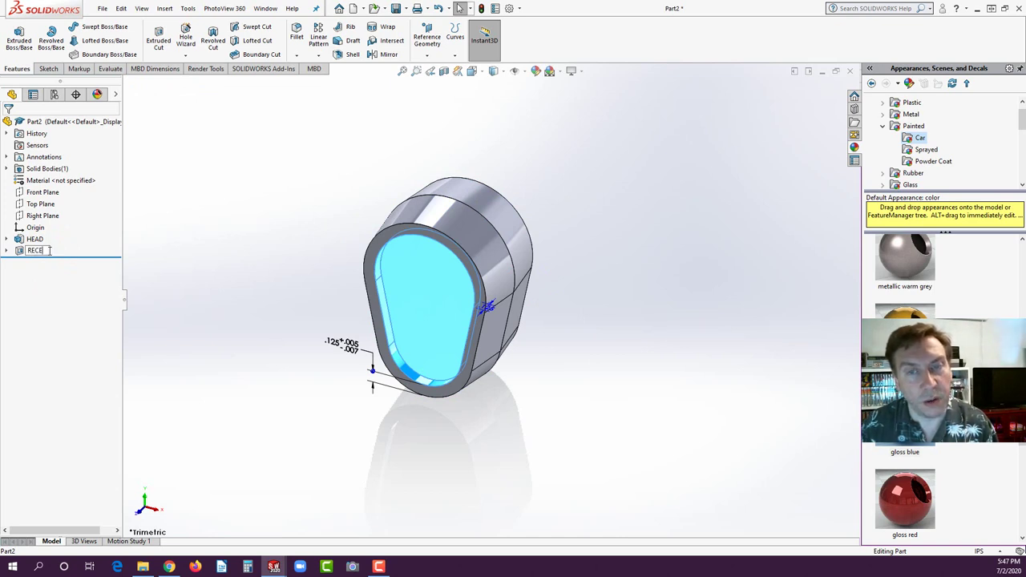
key("BackSpace")
key("BackSpace")
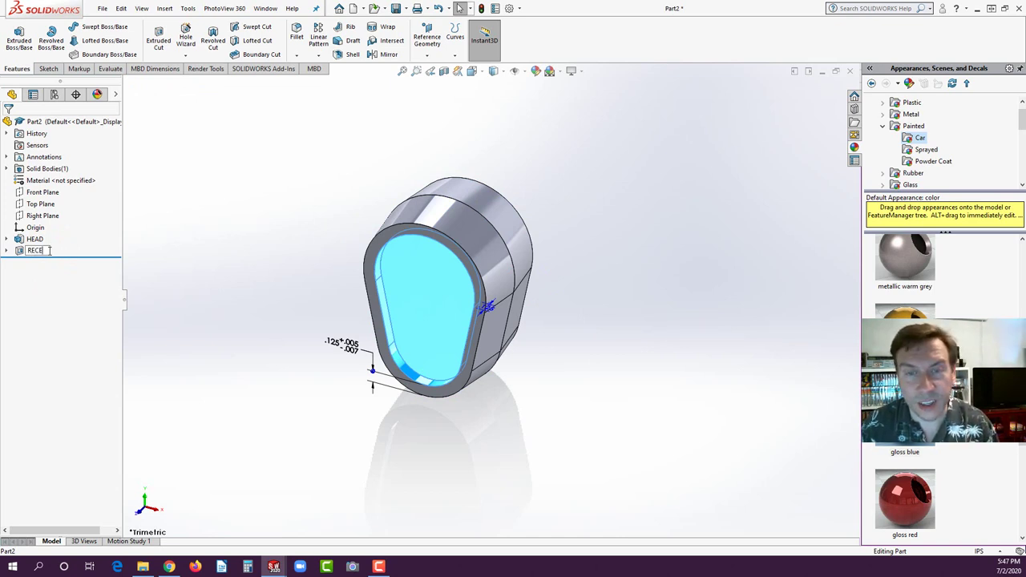
type("SS")
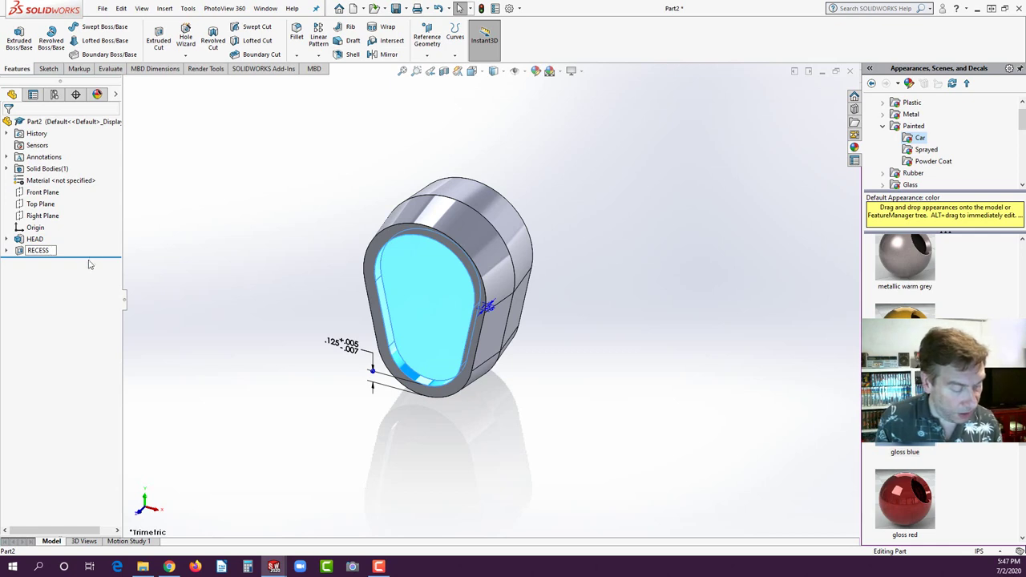
left_click(174, 231)
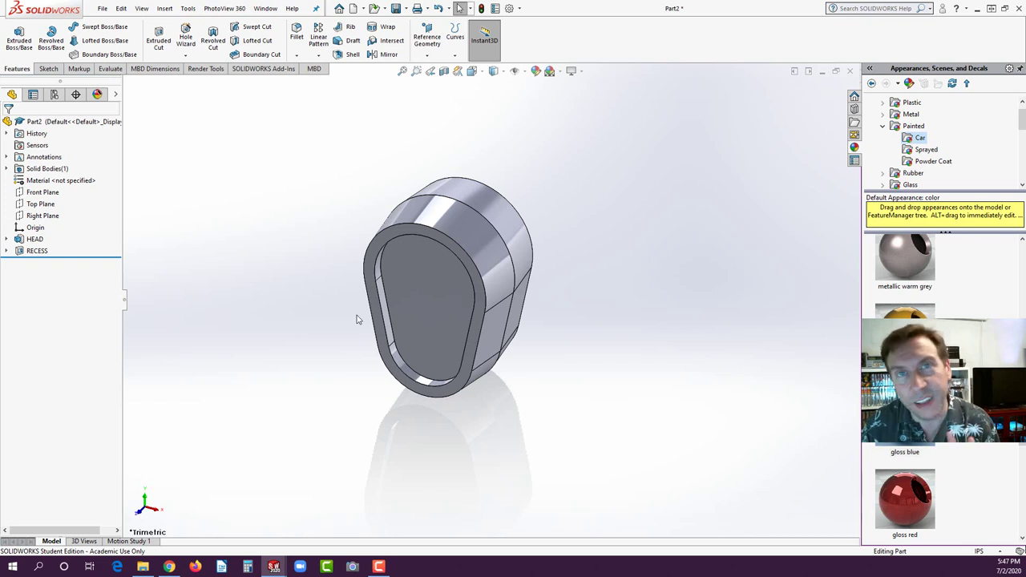
Step: Start a sketch on the recess floor and draw a circle of about 0.334 in radius centred on the origin
left_click(421, 291)
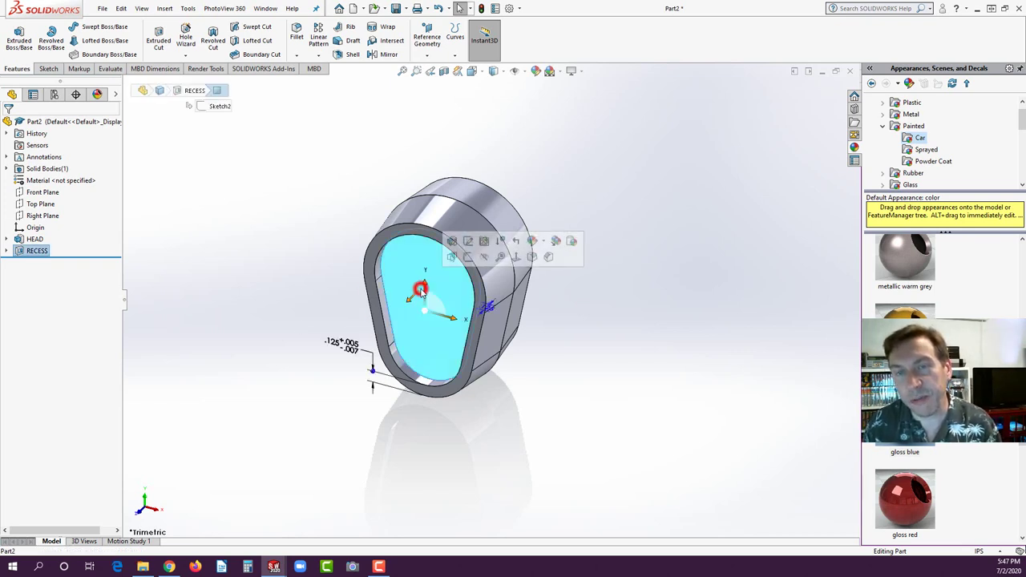
left_click(468, 257)
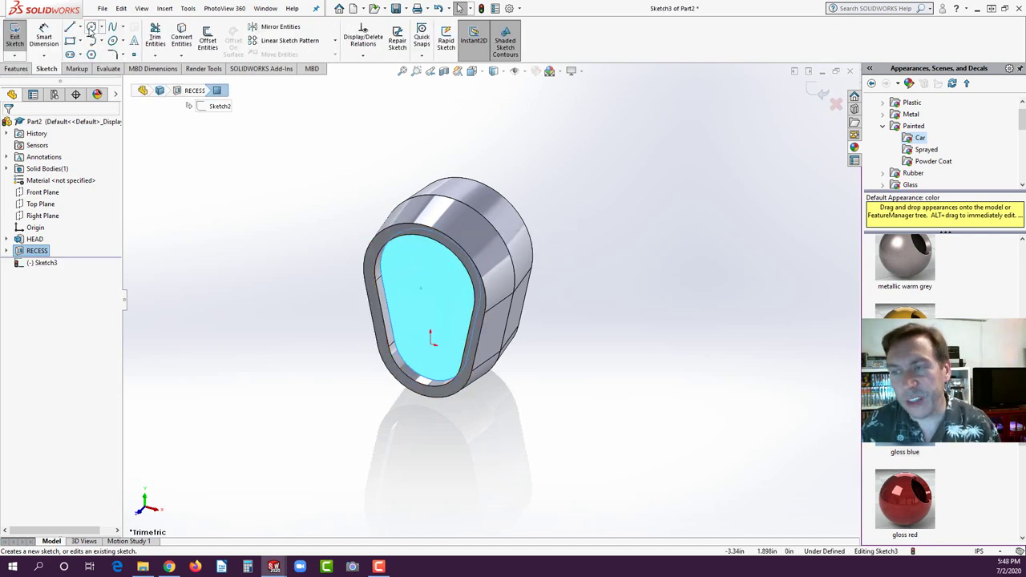
left_click(91, 27)
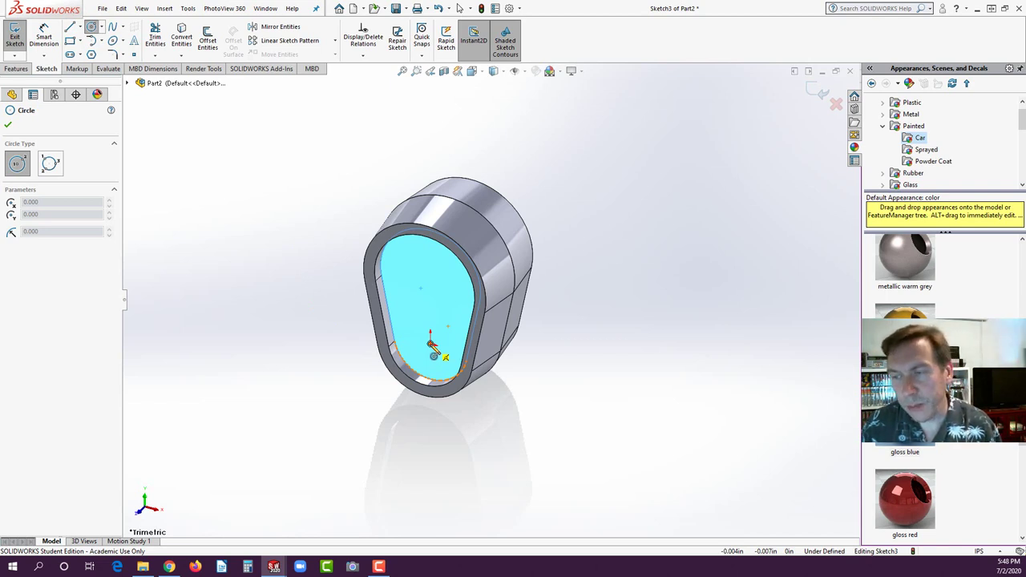
left_click(431, 343)
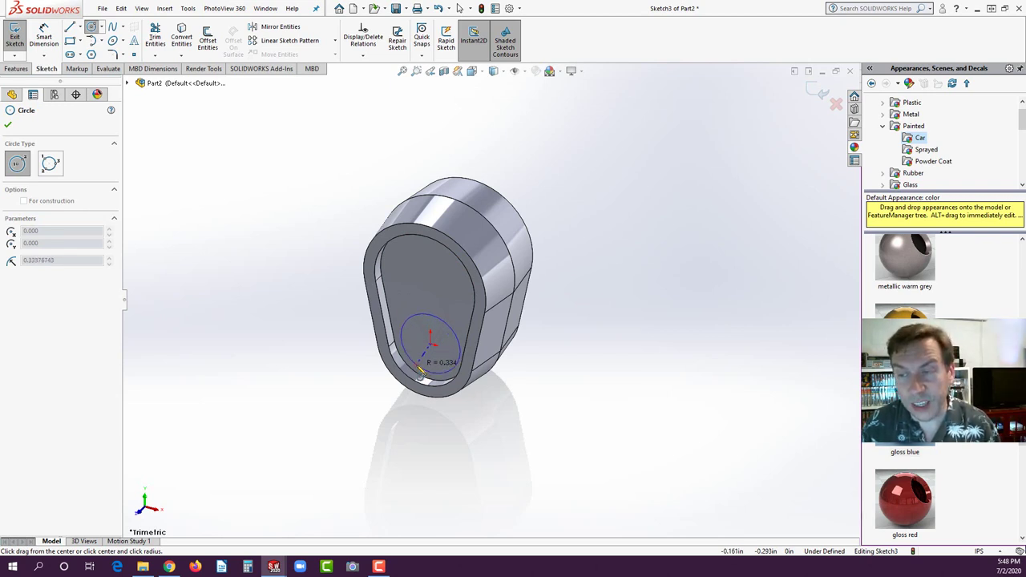
left_click(420, 371)
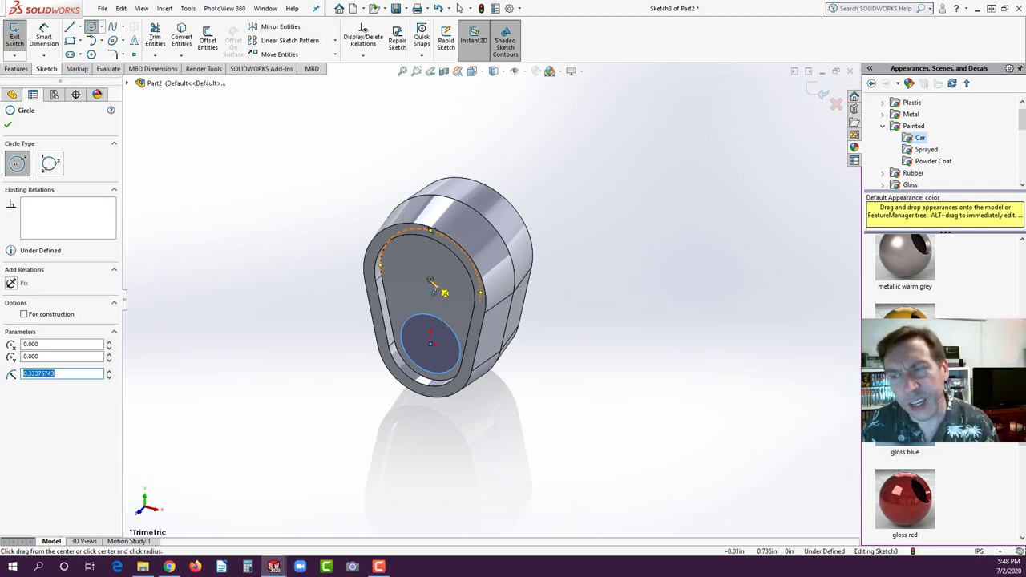
Step: Draw a second circle of about 0.506 in radius centred on the upper arc's centre, overlapping the lower circle
left_click(431, 279)
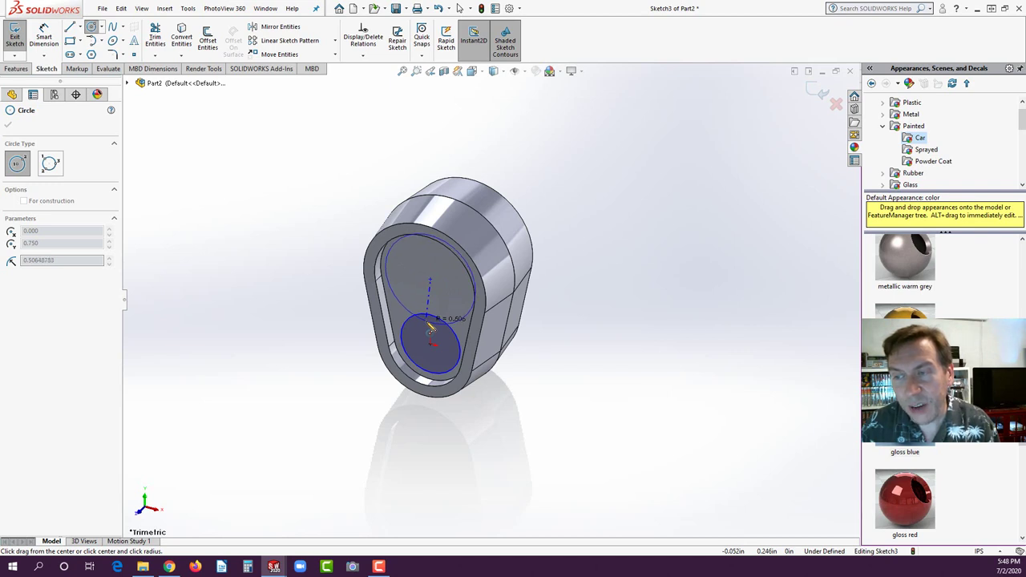
left_click(431, 326)
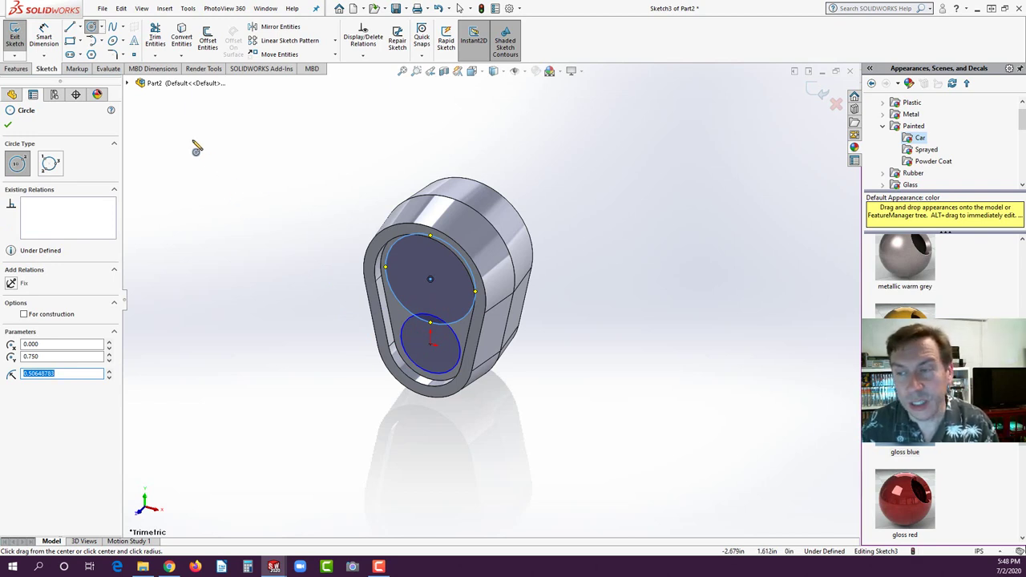
key("Escape")
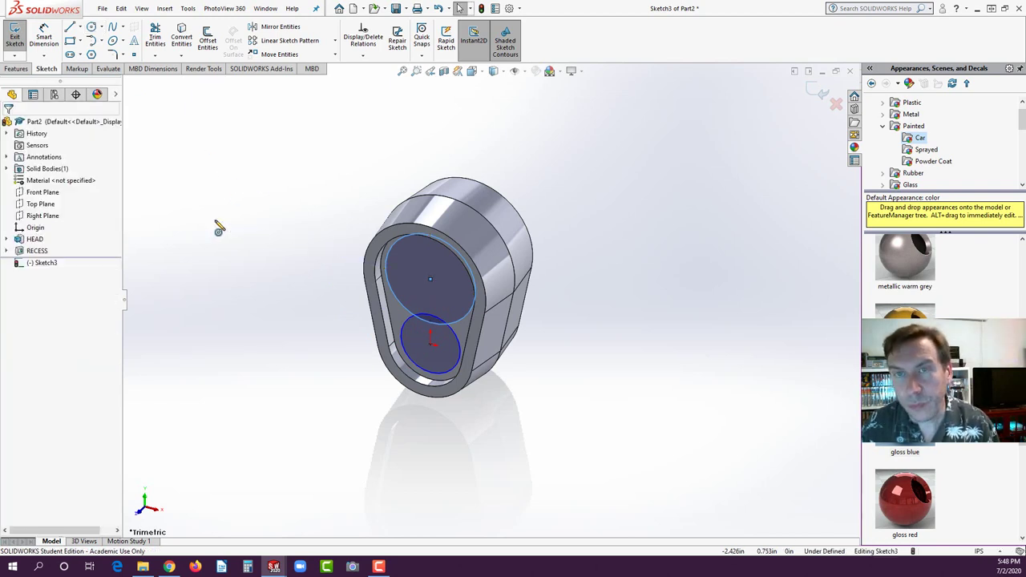
Step: Use Power trim to remove the part of the lower circle that lies inside the upper circle
scroll(216, 225, "down", 2)
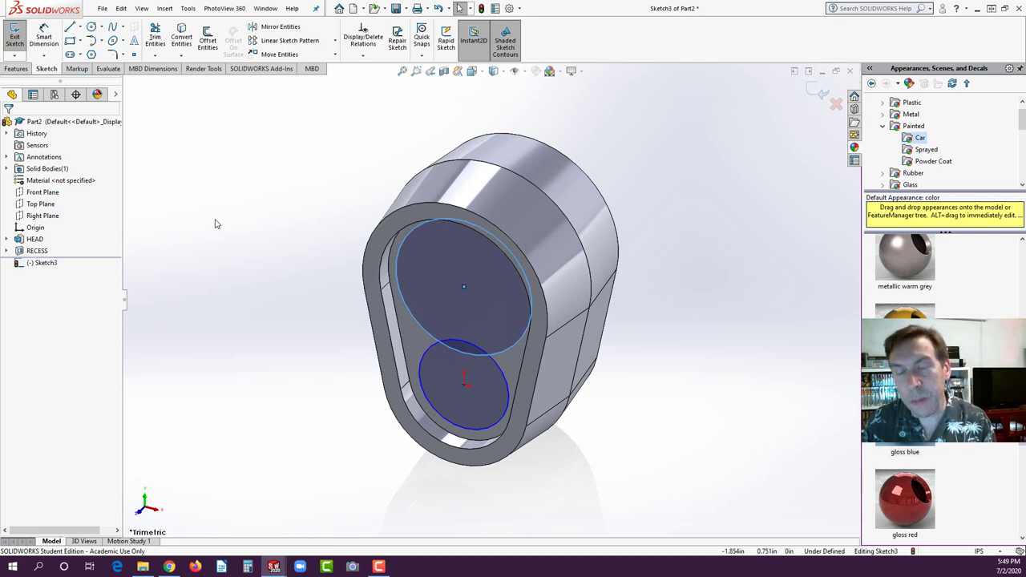
left_click(156, 56)
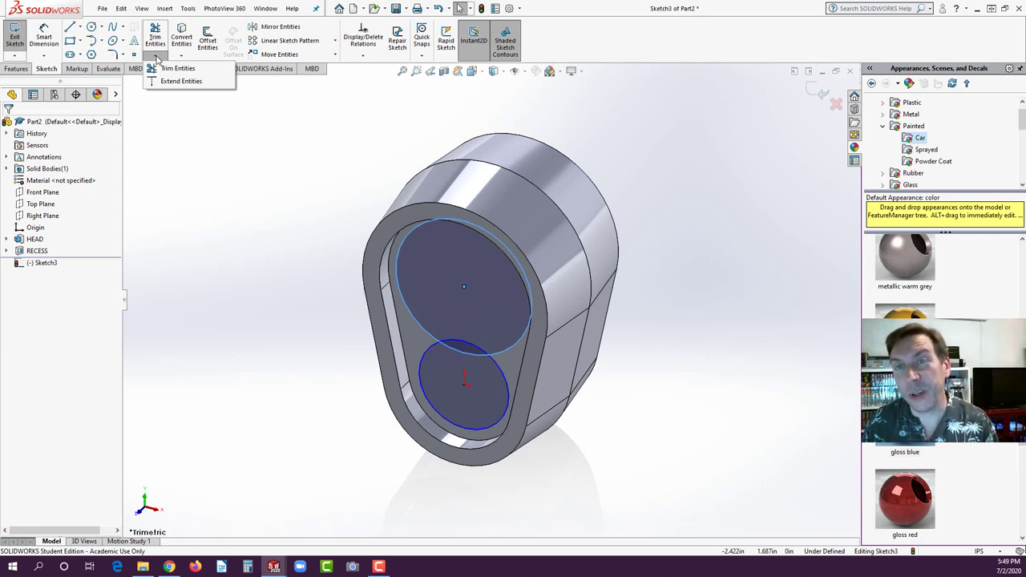
left_click(168, 69)
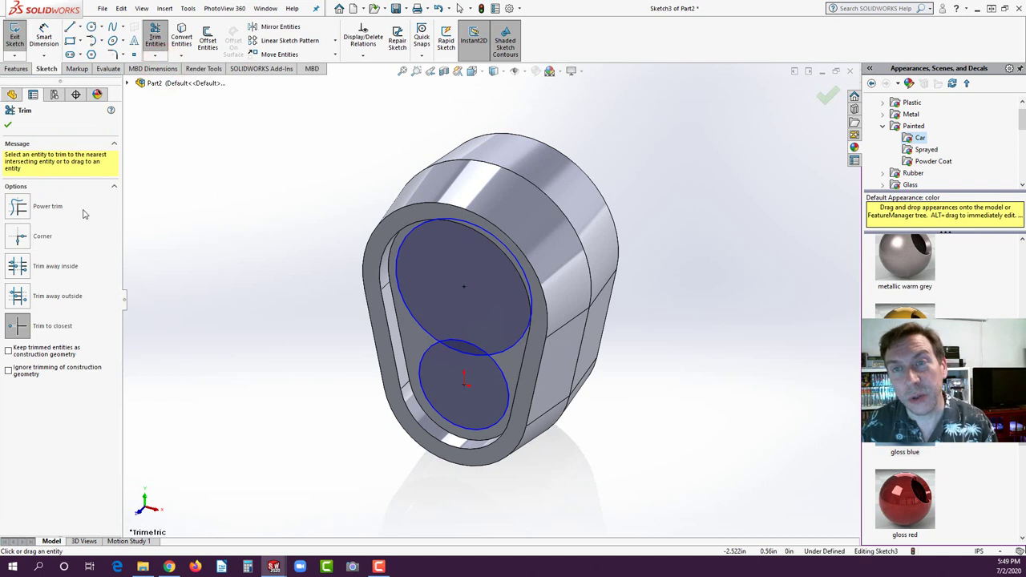
left_click(19, 207)
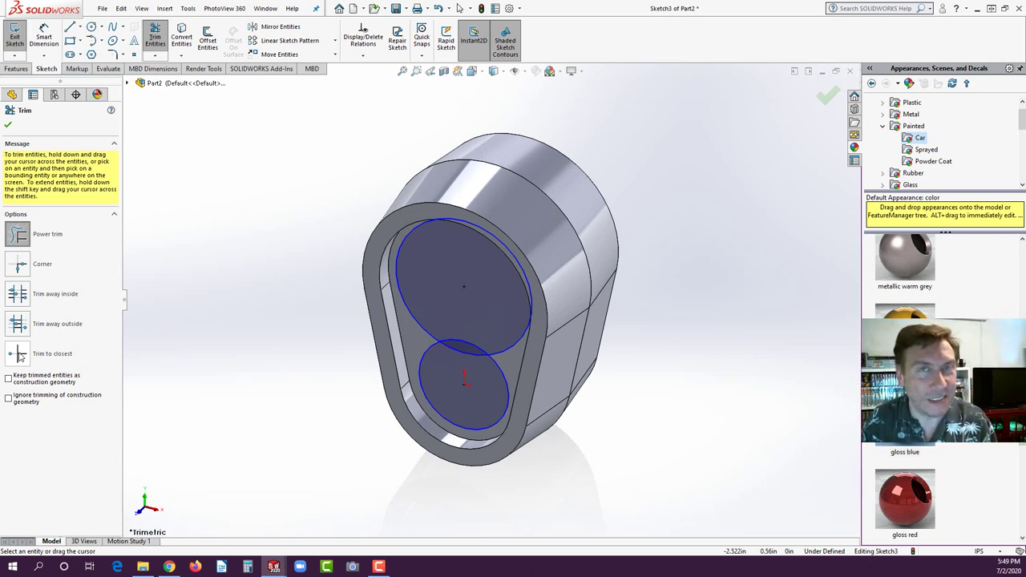
left_click(21, 236)
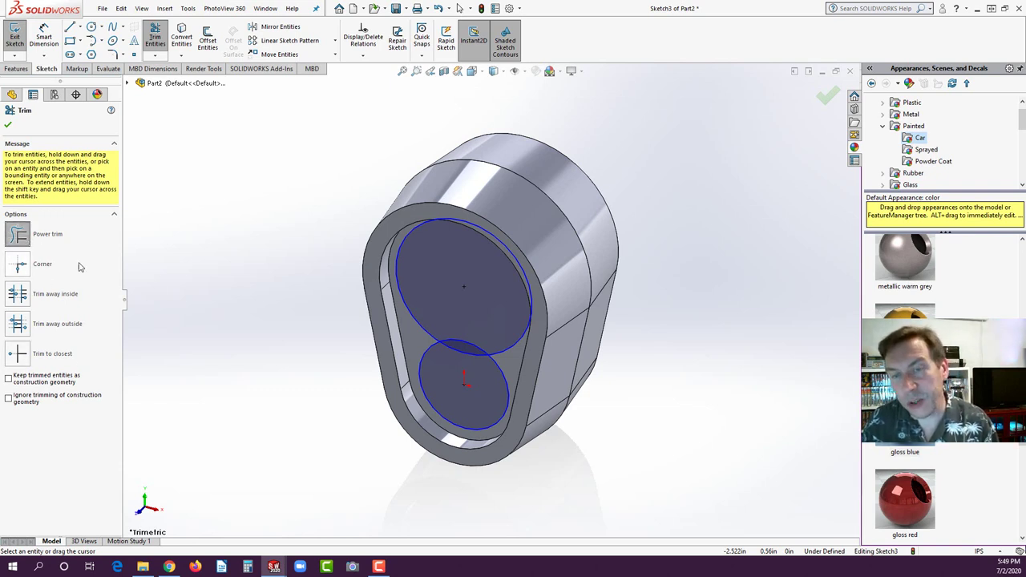
left_click(472, 331)
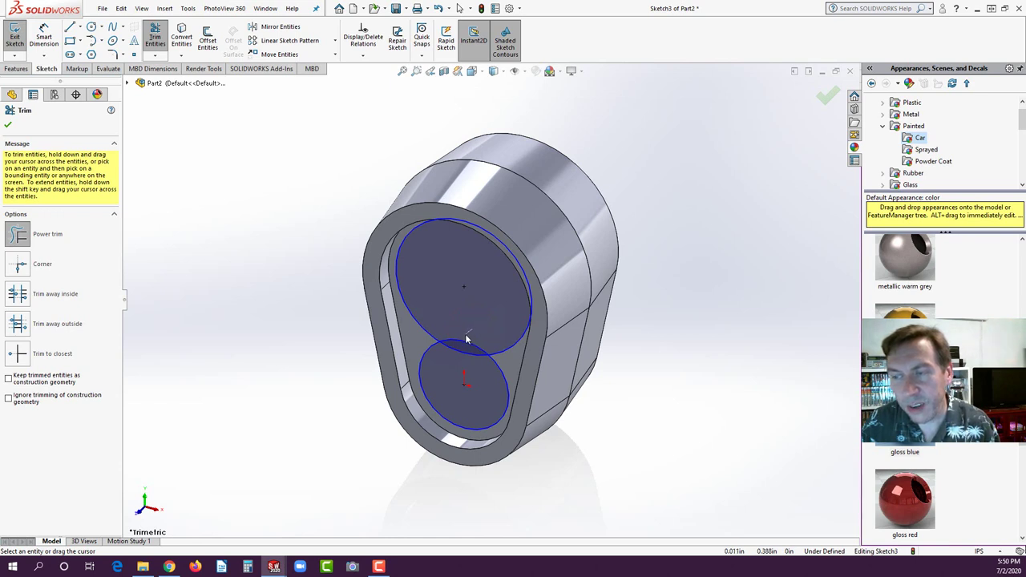
mouse_move(465, 333)
left_mouse_down()
mouse_move(476, 341)
mouse_move(467, 347)
left_mouse_up()
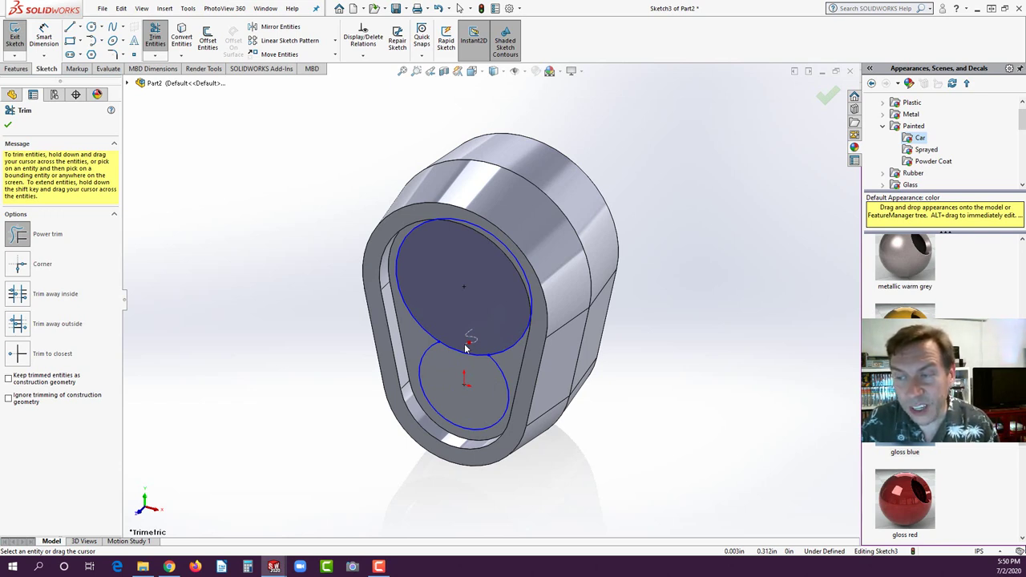
left_click_drag(466, 347, 464, 344)
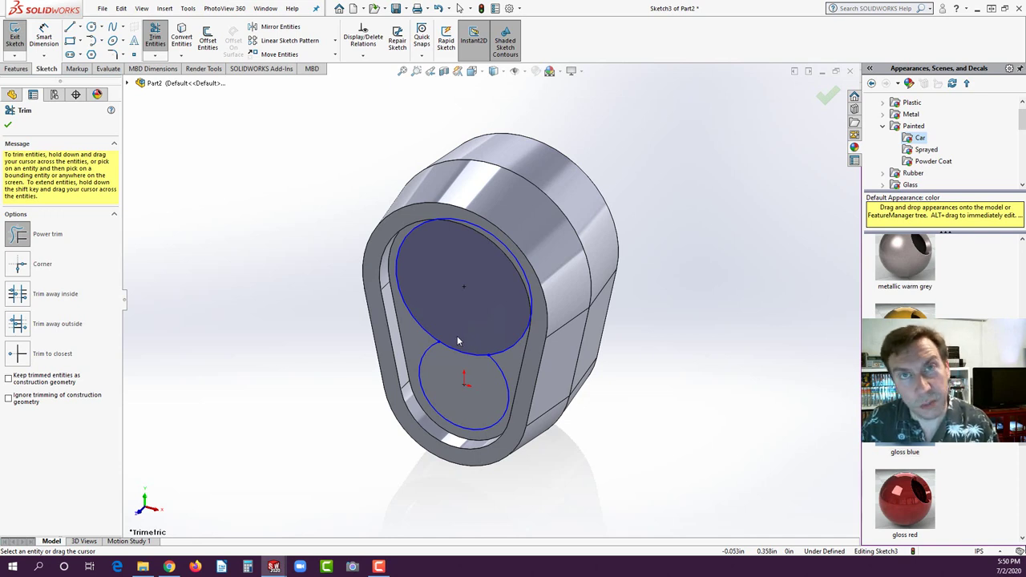
Step: Use Trim to closest to remove the upper circle's remaining arc inside the lower circle, joining both into one outline
left_click(23, 355)
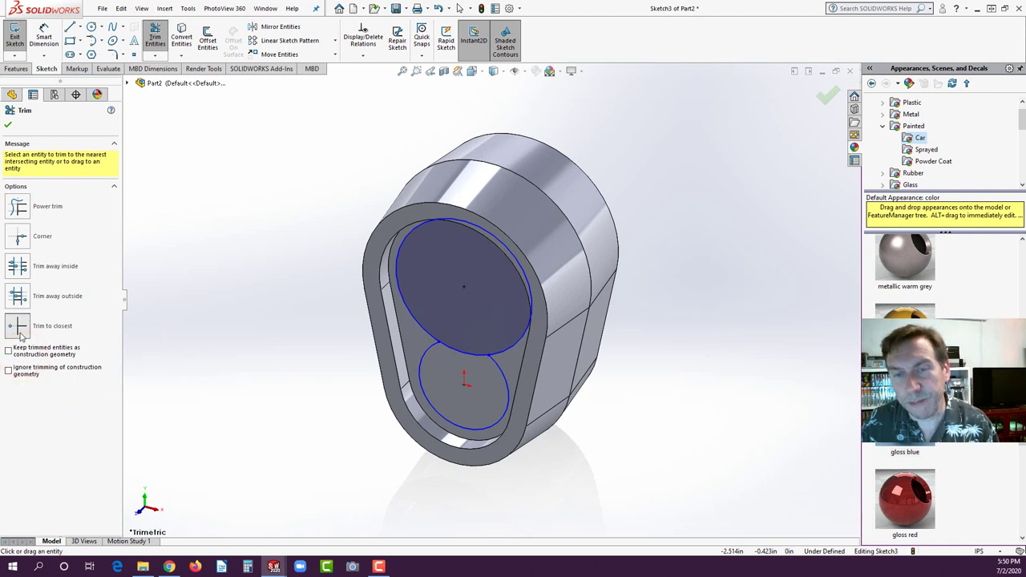
left_click(462, 353)
left_click(461, 361)
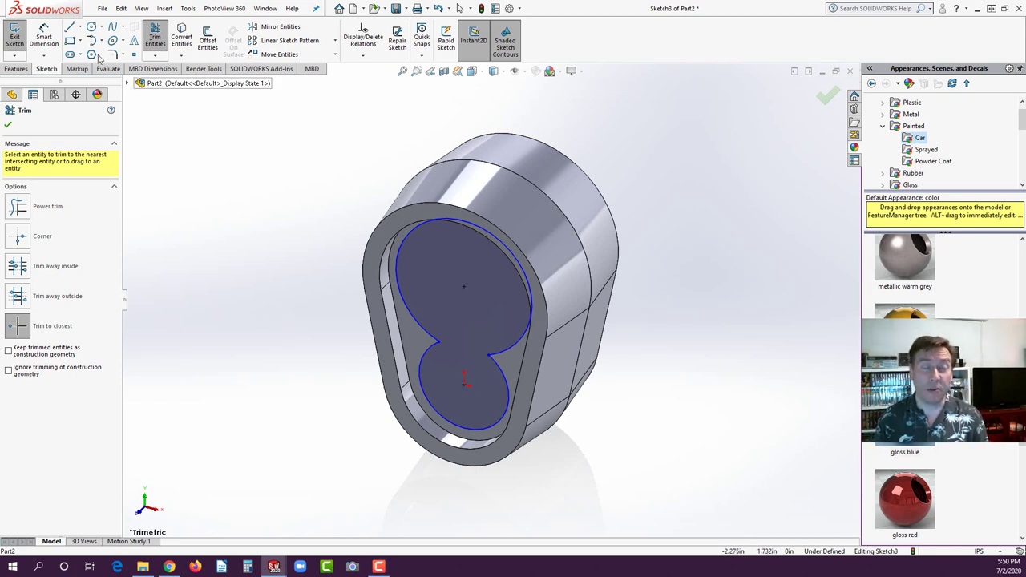
Step: Dimension the lower arc of the trimmed profile with a 0.35 in radius and display the dimension as a diameter
left_click(44, 33)
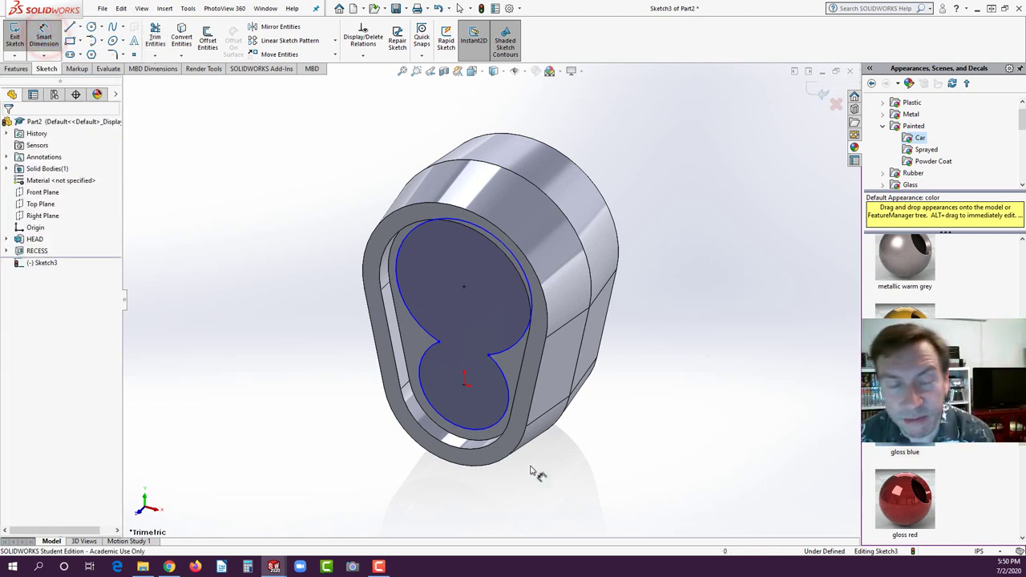
left_click(492, 427)
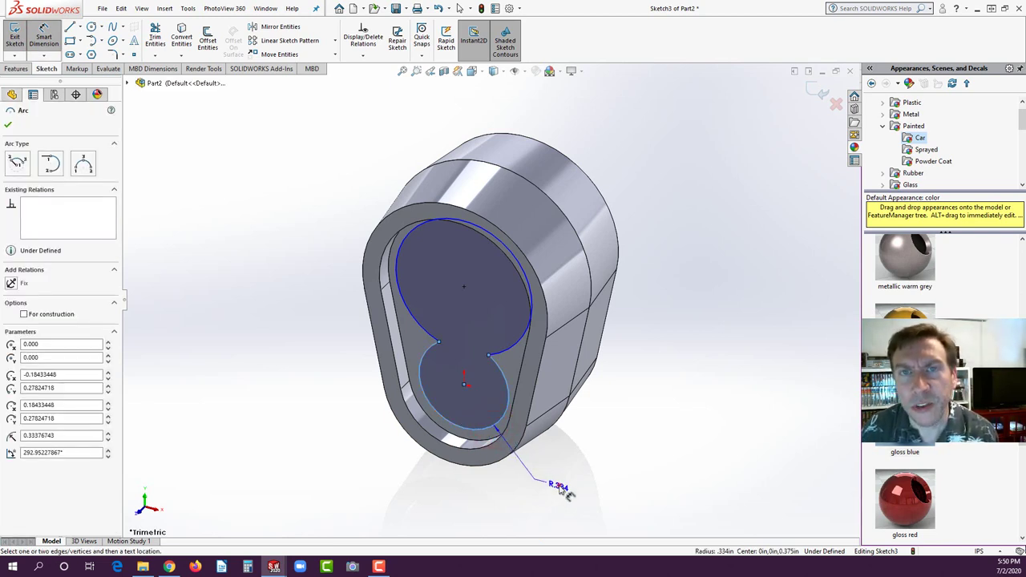
left_click(565, 492)
type(".35")
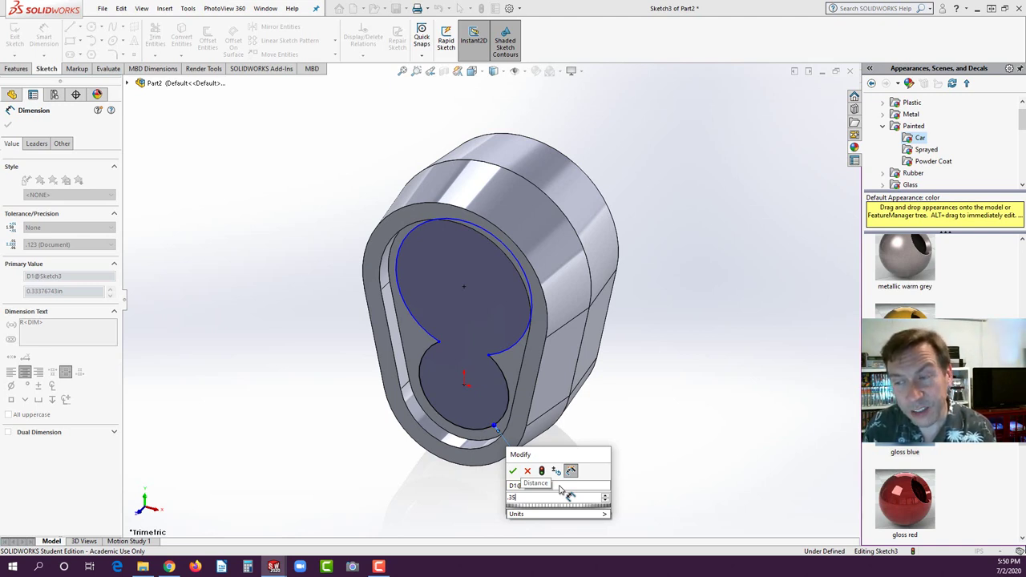
left_click(512, 470)
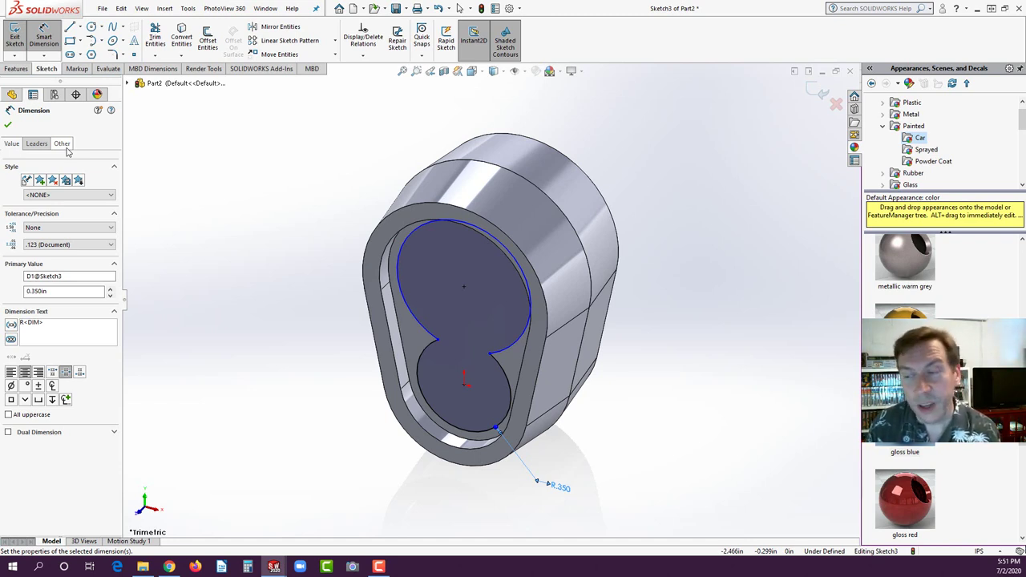
left_click(37, 144)
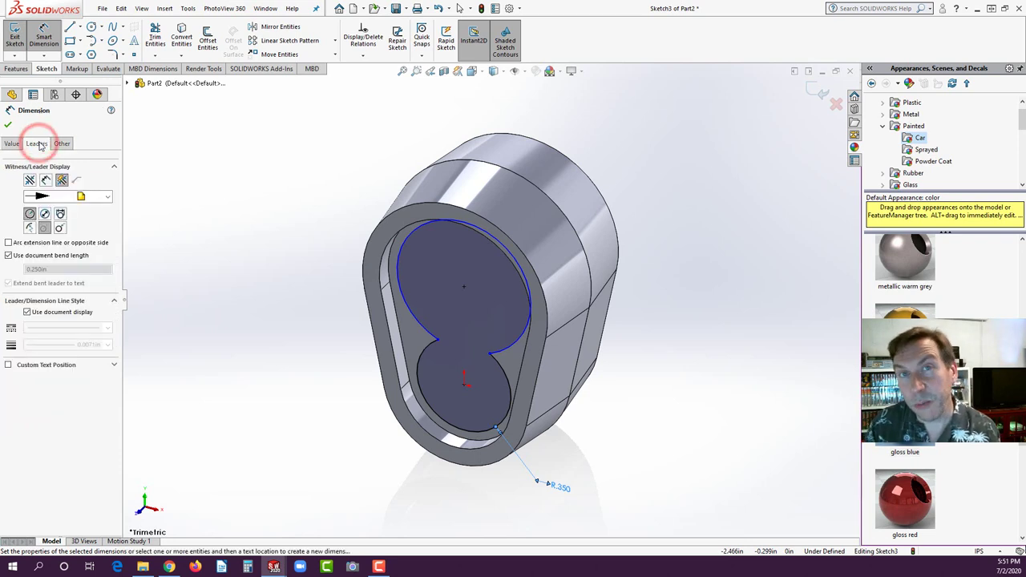
left_click(46, 214)
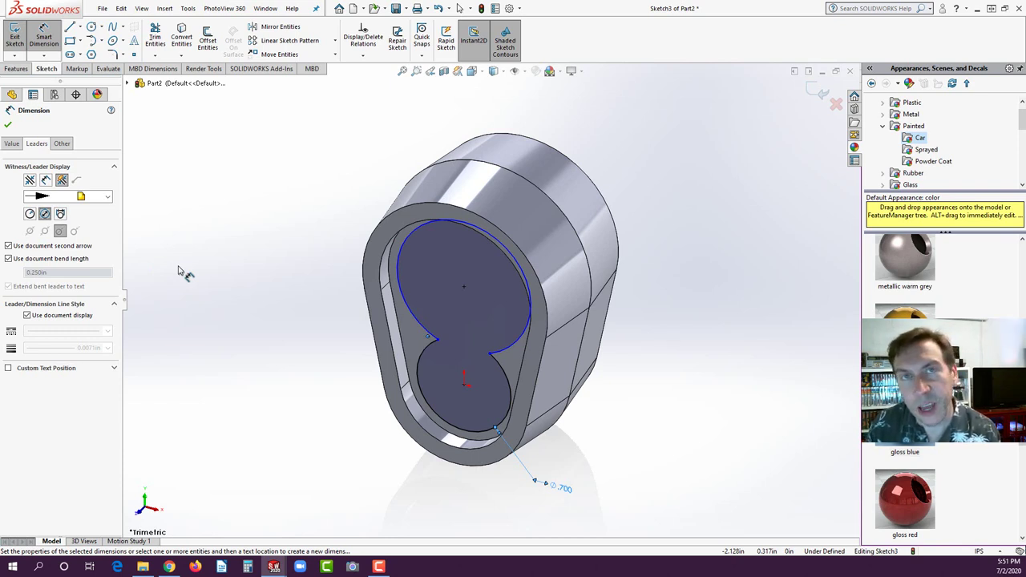
Step: Dimension the upper arc with a 0.5 in radius, checking the value against the sketch in the SolidWorks Basics PDF in Chrome
left_click(528, 329)
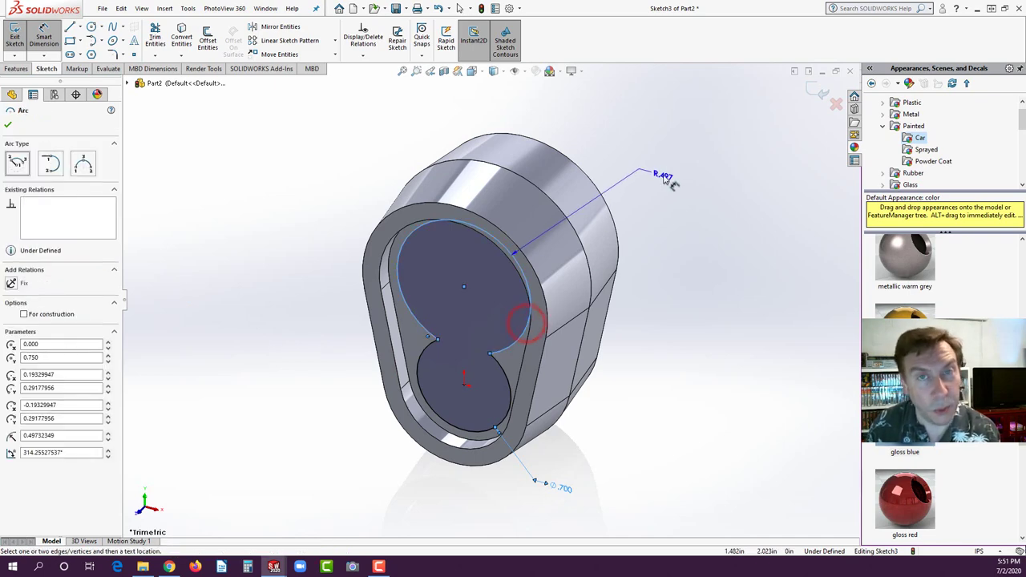
left_click(658, 174)
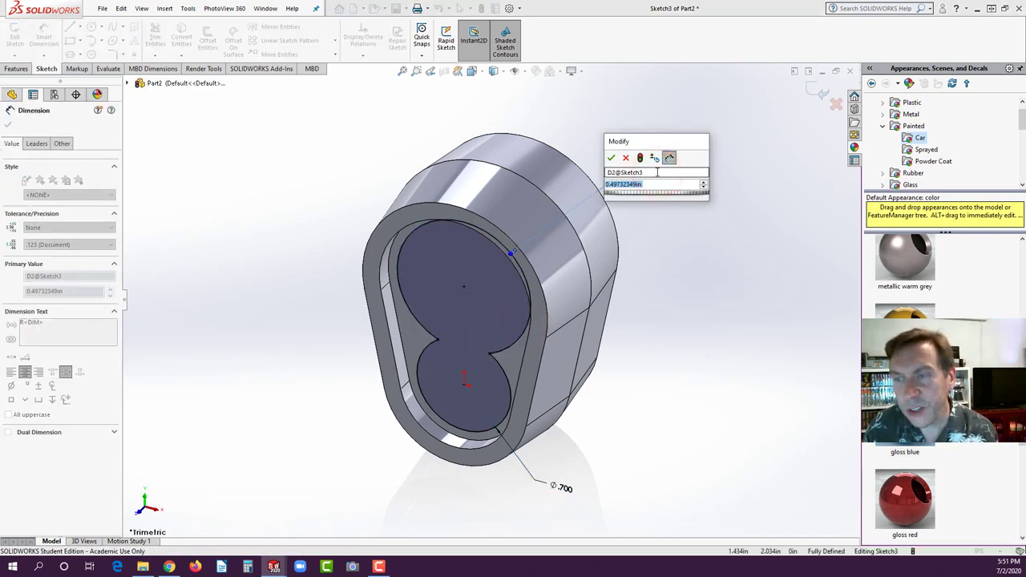
key("BackSpace")
type(".5")
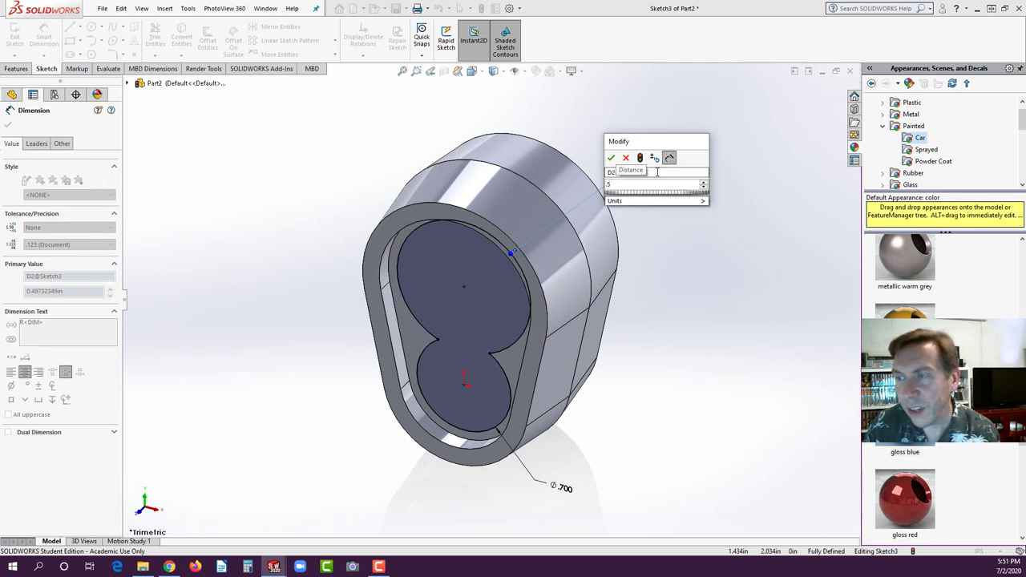
left_click(607, 185)
left_click(613, 184)
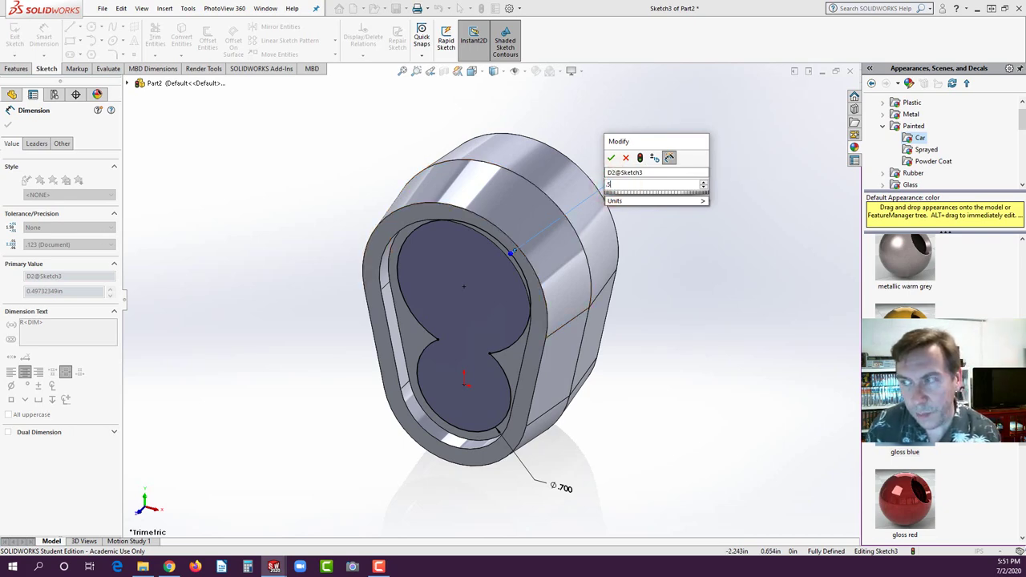
key("alt+Tab")
scroll(398, 297, "down", 10)
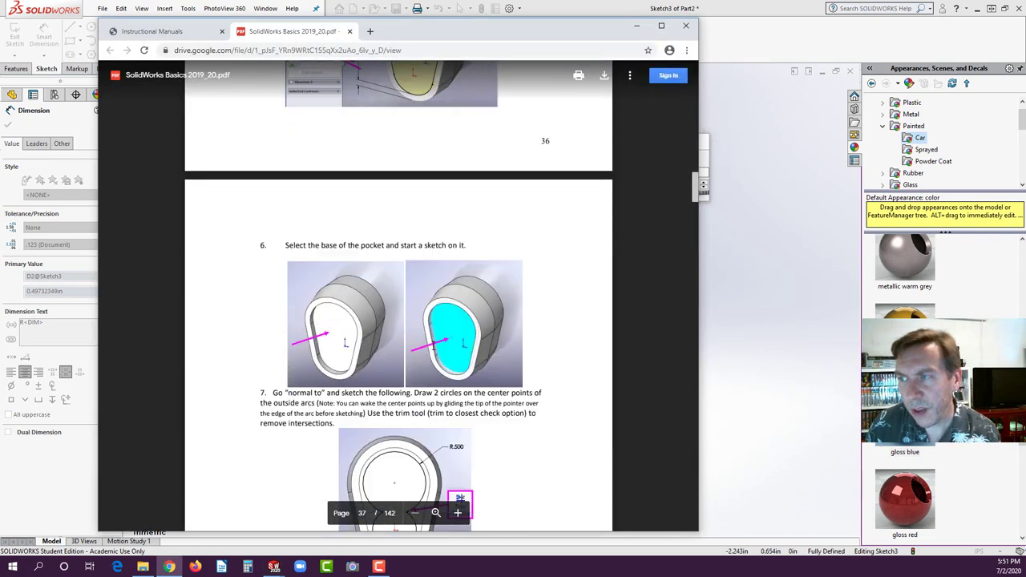
scroll(399, 297, "down", 4)
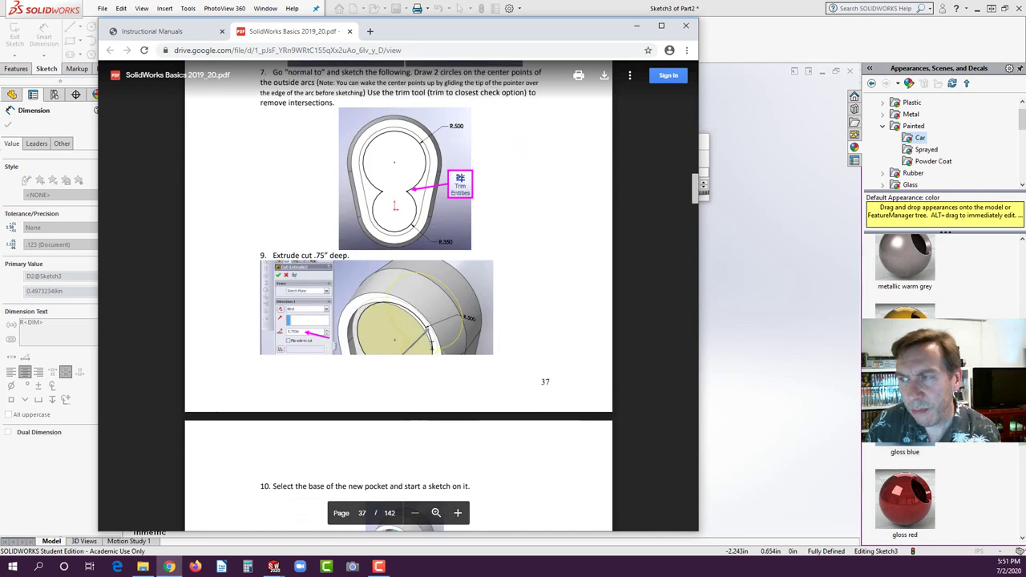
left_click(748, 17)
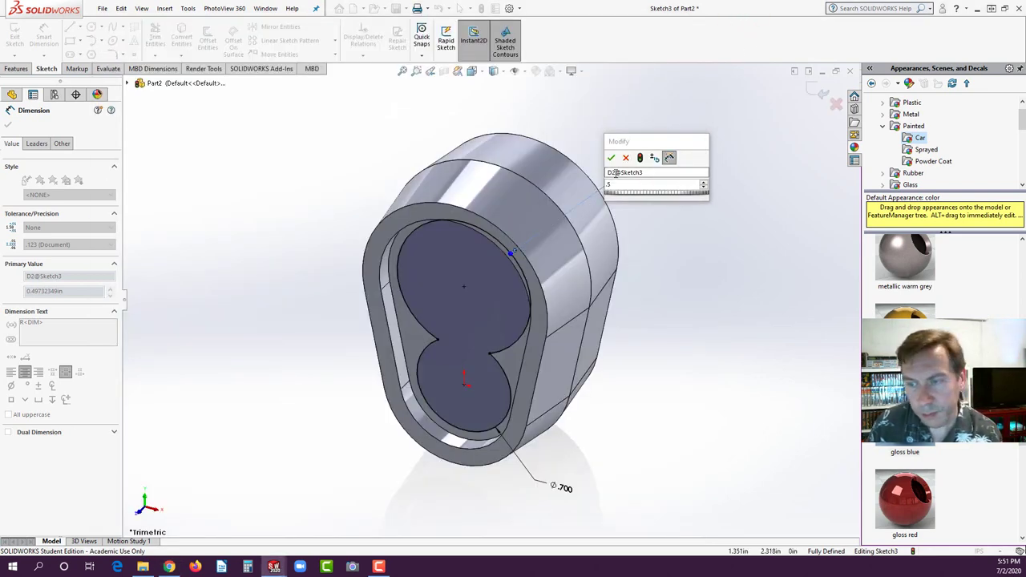
left_click(611, 158)
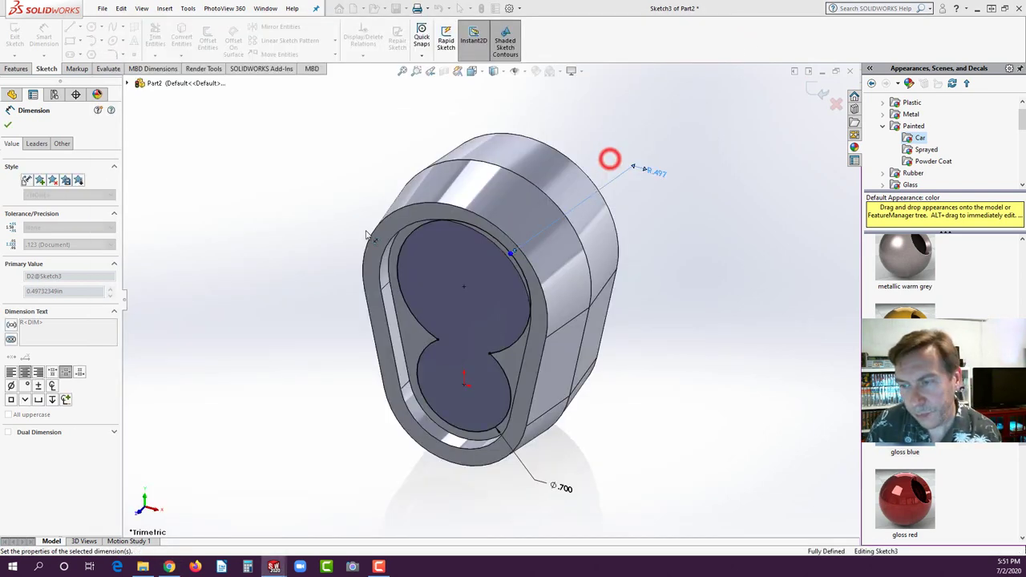
Step: Display the upper arc's radius dimension as a diameter and finish dimensioning the profile
left_click(33, 145)
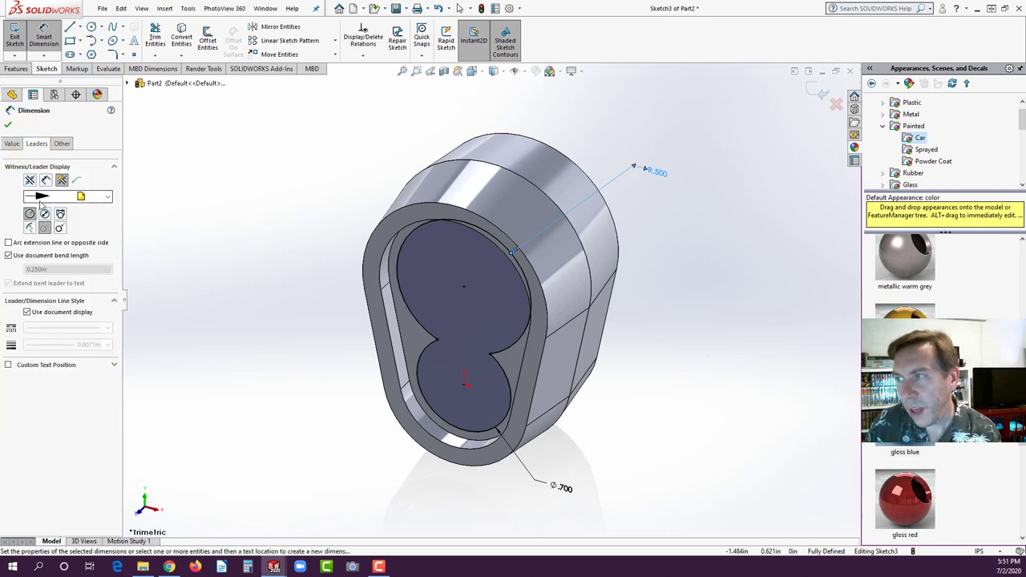
left_click(45, 214)
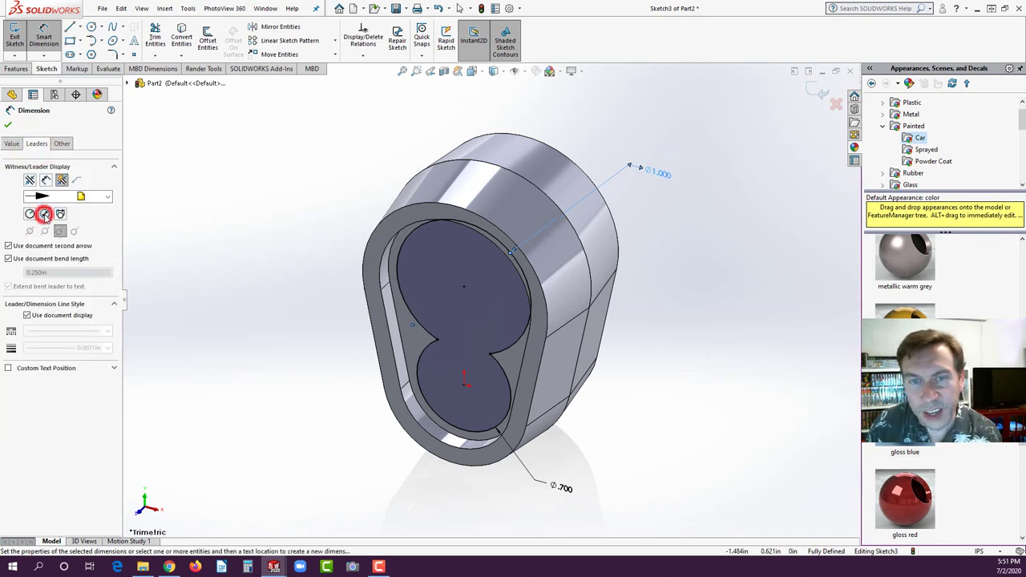
left_click(8, 125)
left_click(143, 217)
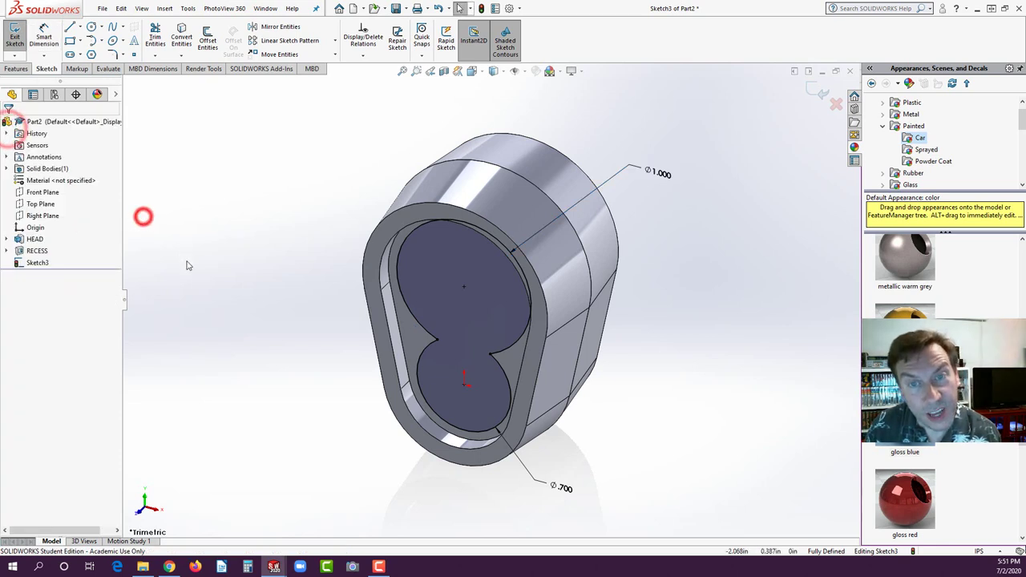
Step: Extrude-cut the two-circle profile into the recess floor with a Blind depth of 0.75 in
left_click(16, 69)
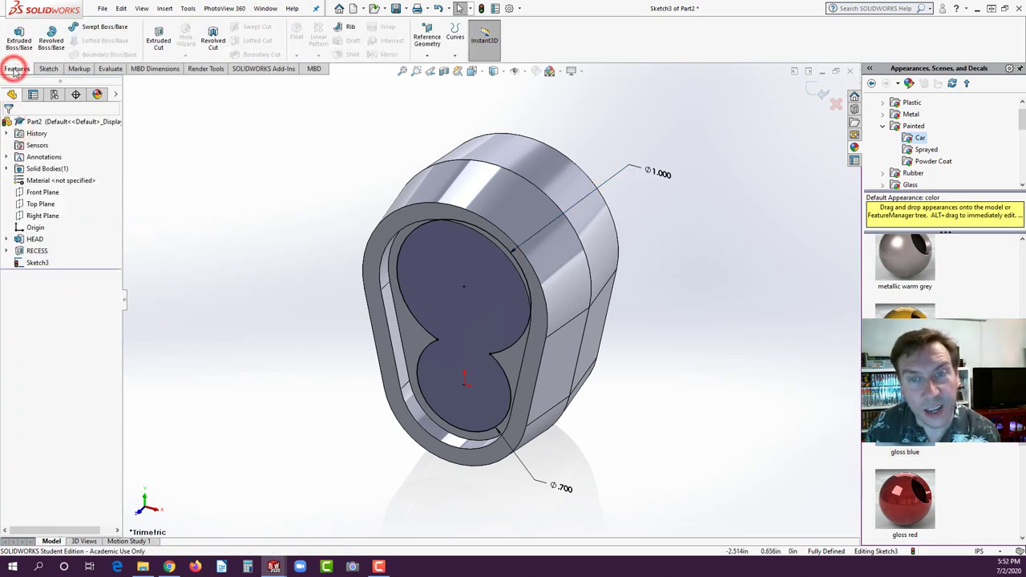
left_click(158, 37)
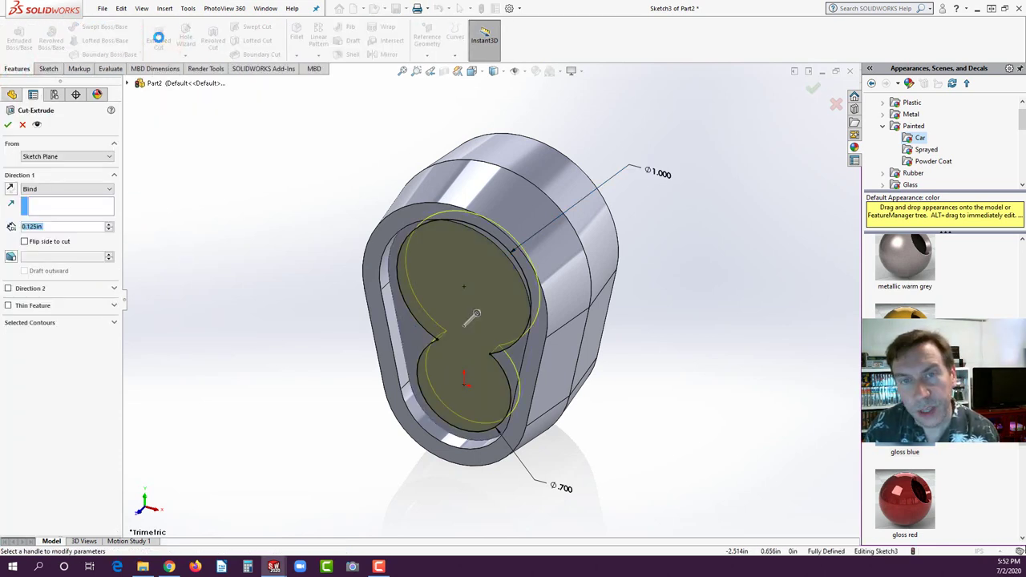
type(".75")
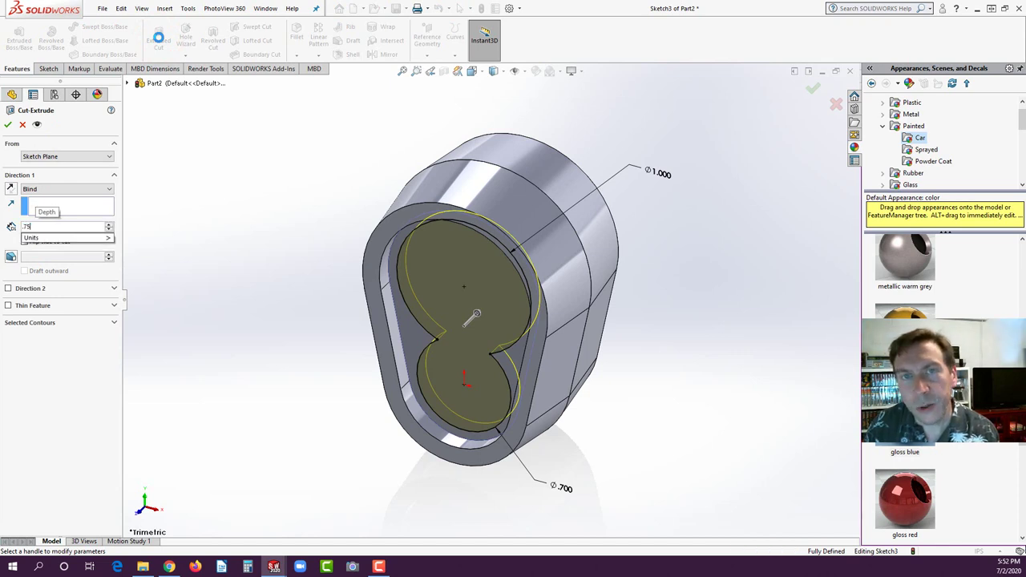
key("Return")
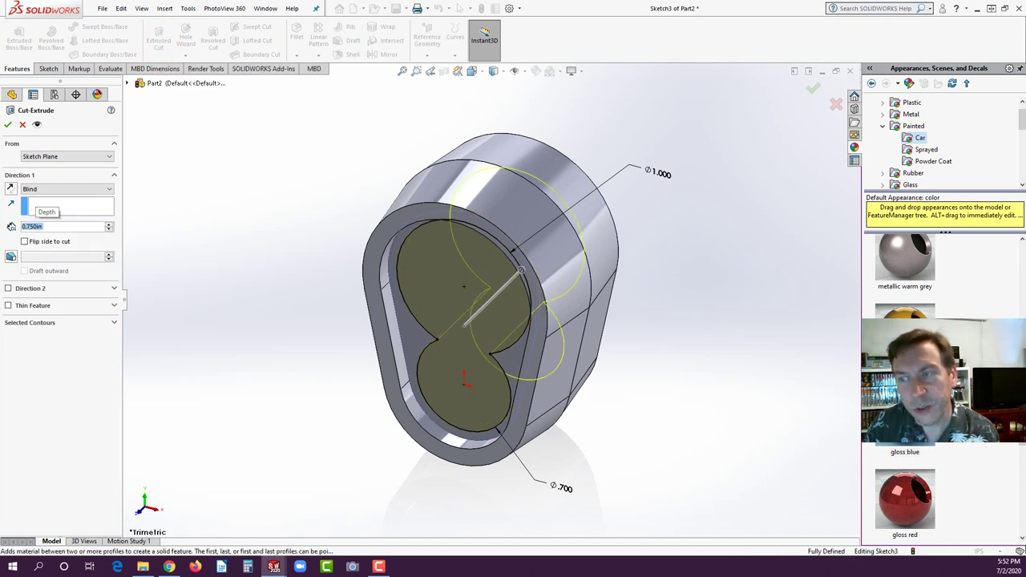
left_click(8, 125)
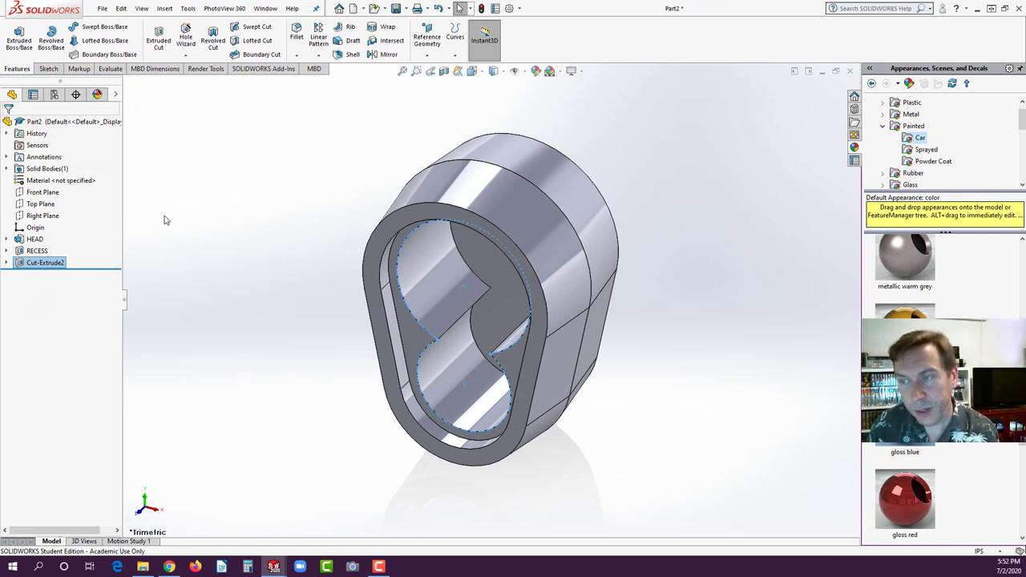
left_click(318, 308)
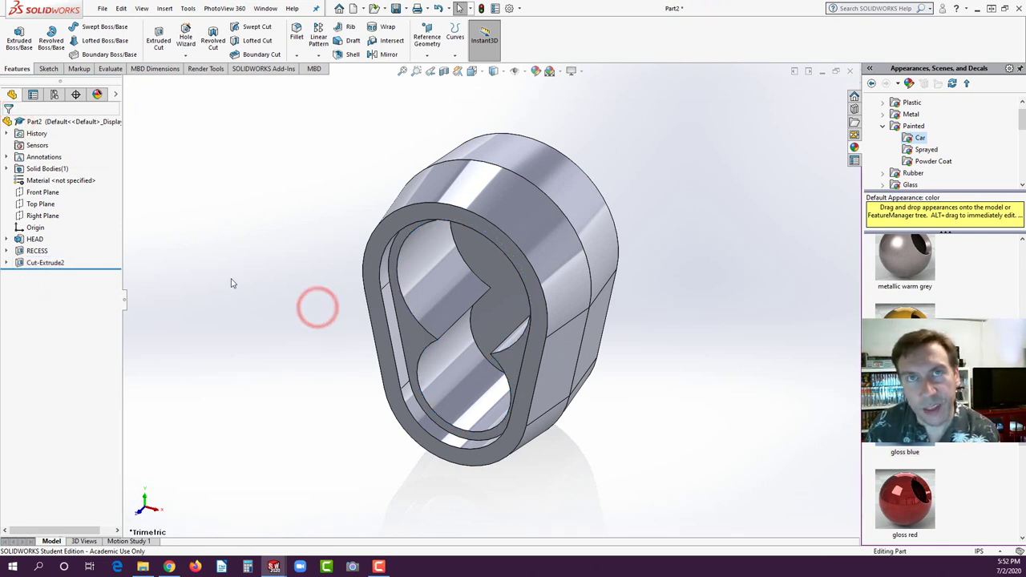
Step: Start a sketch on the floor of the two-circle pocket and draw a circle of about 0.136 in radius centred on the origin
middle_click_drag(333, 414, 355, 348)
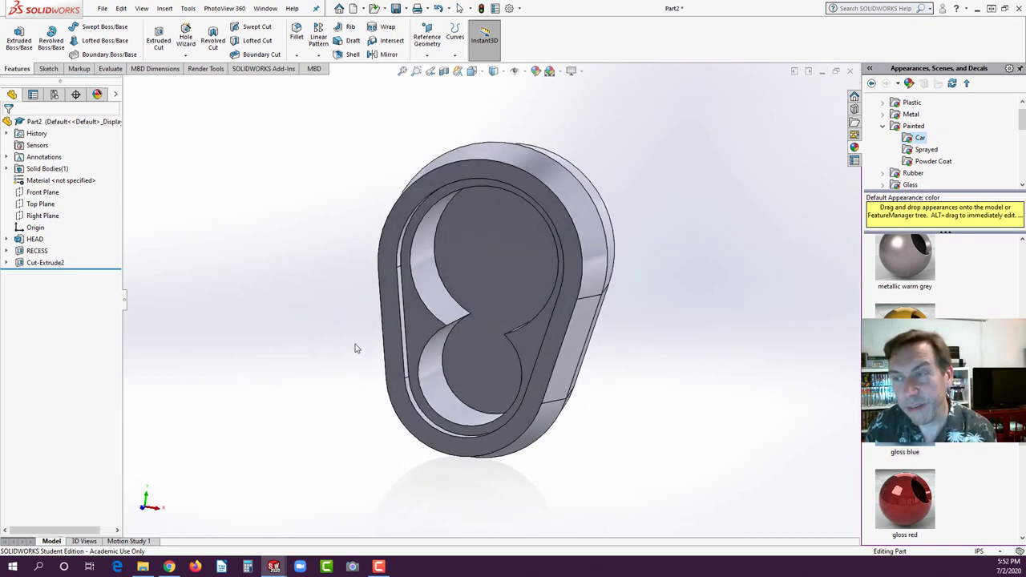
left_click(487, 357)
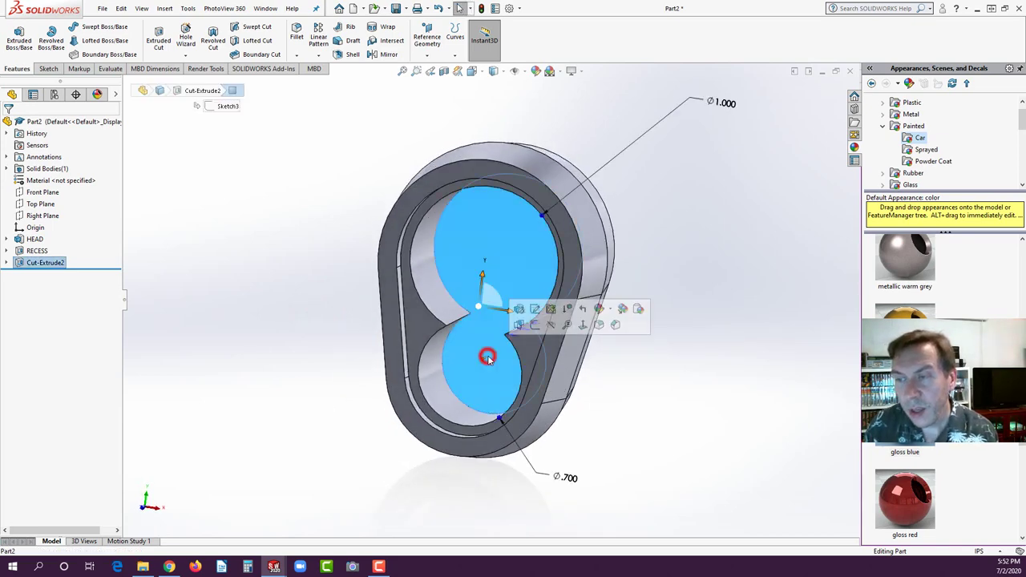
left_click(535, 324)
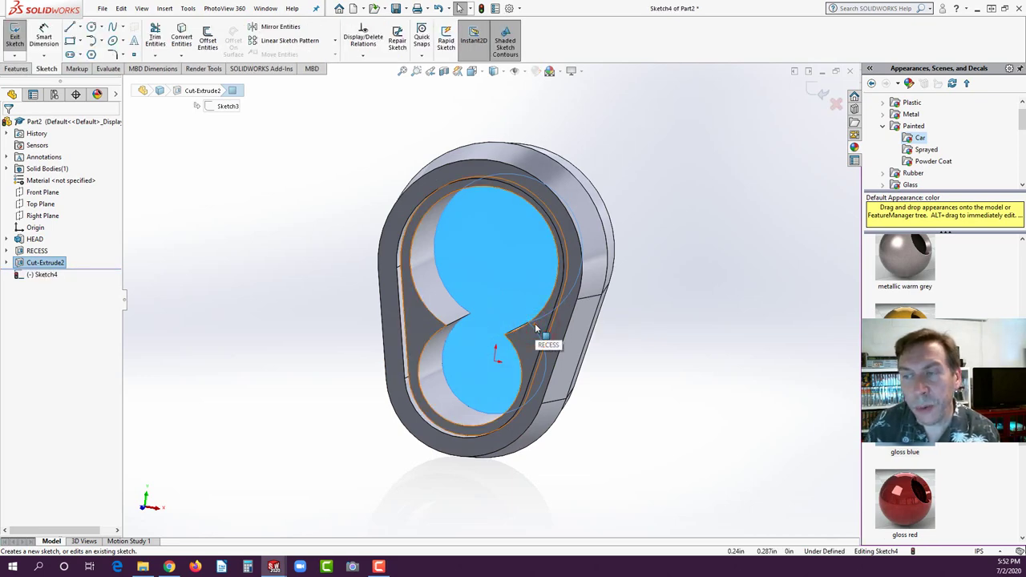
key("space")
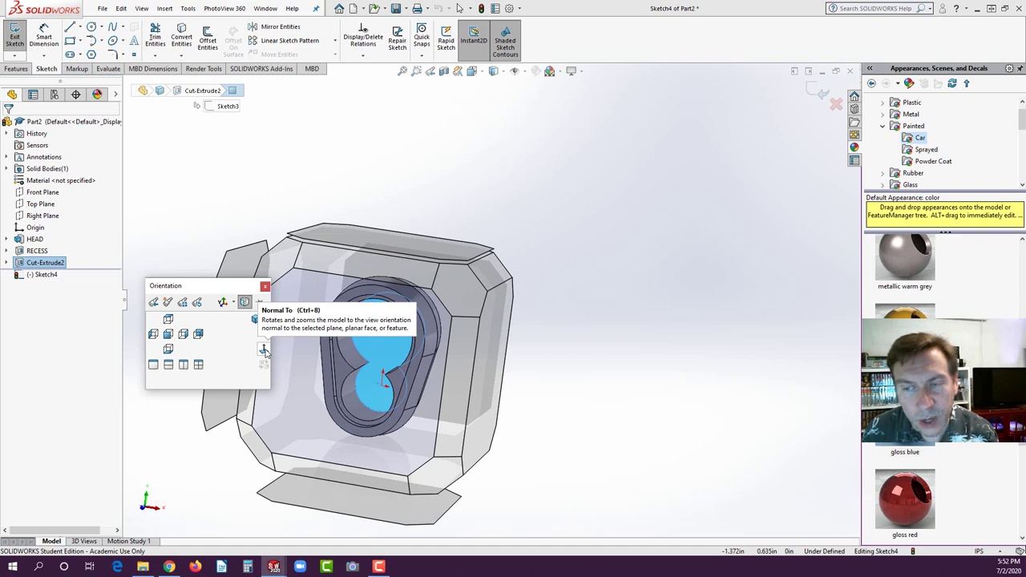
left_click(264, 351)
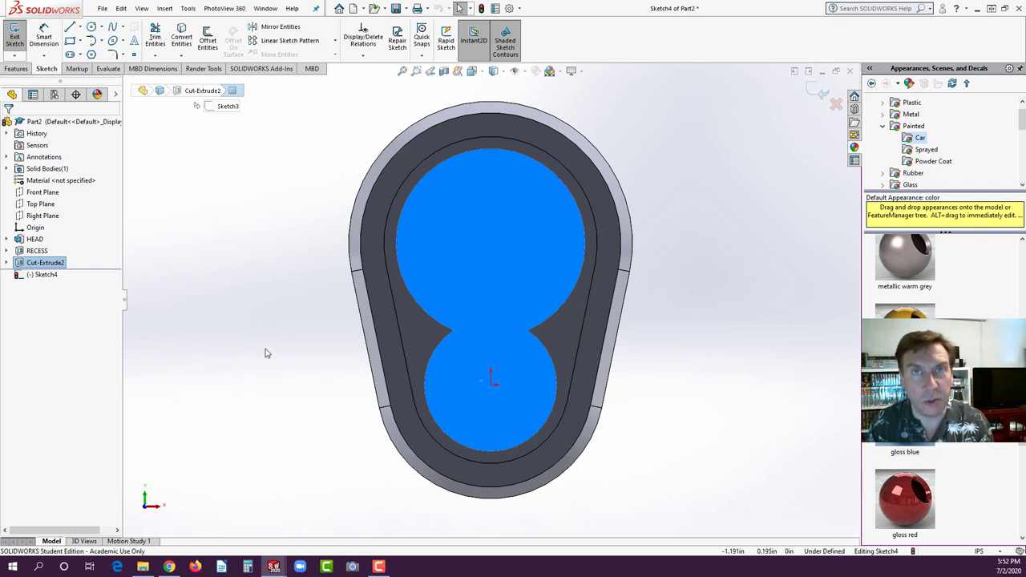
left_click(92, 26)
left_click(492, 385)
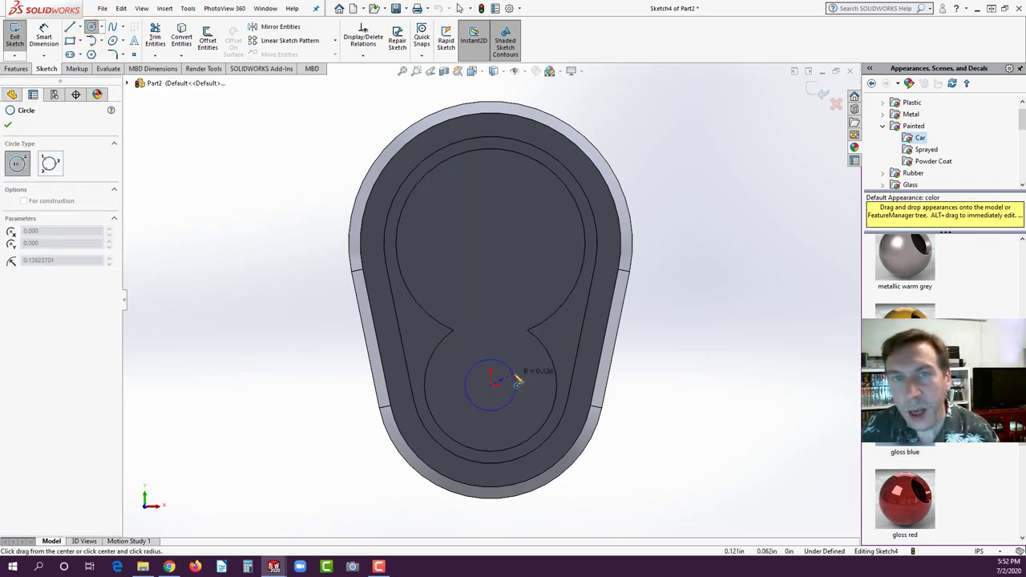
left_click(517, 382)
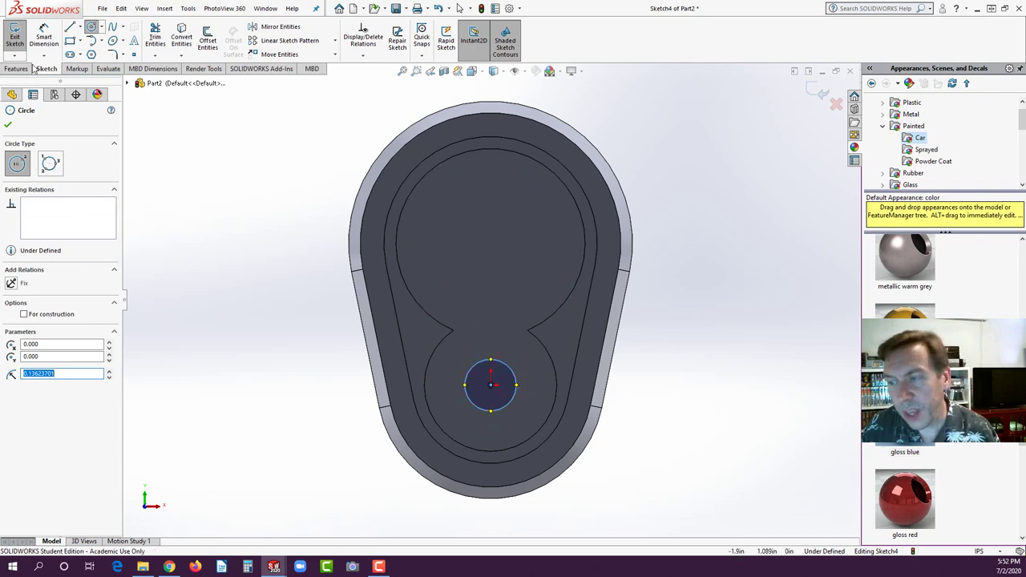
Step: Dimension the small circle at the origin with a diameter of 0.35 in
left_click(44, 40)
left_click(475, 403)
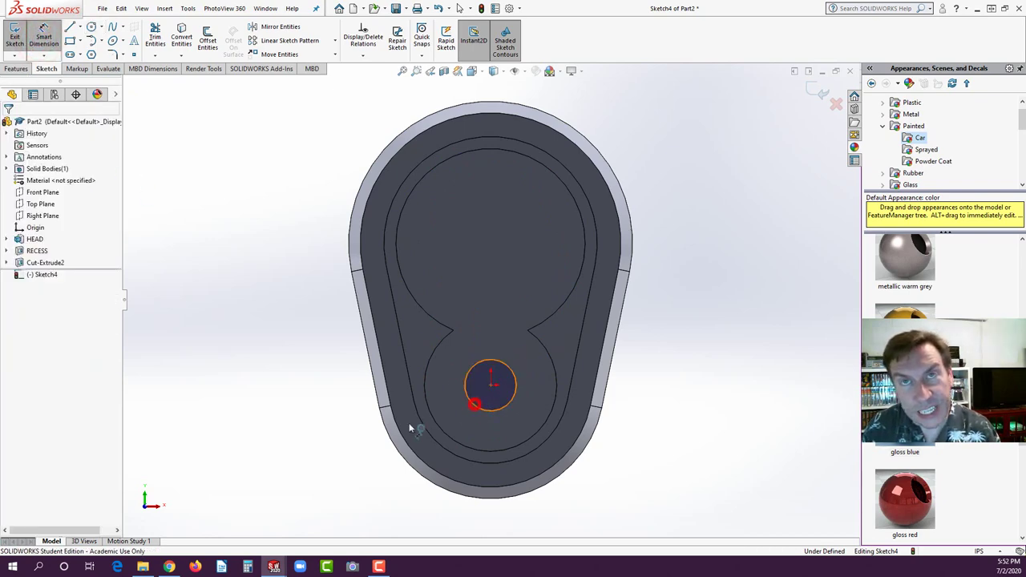
left_click(365, 455)
type(".35")
key("Return")
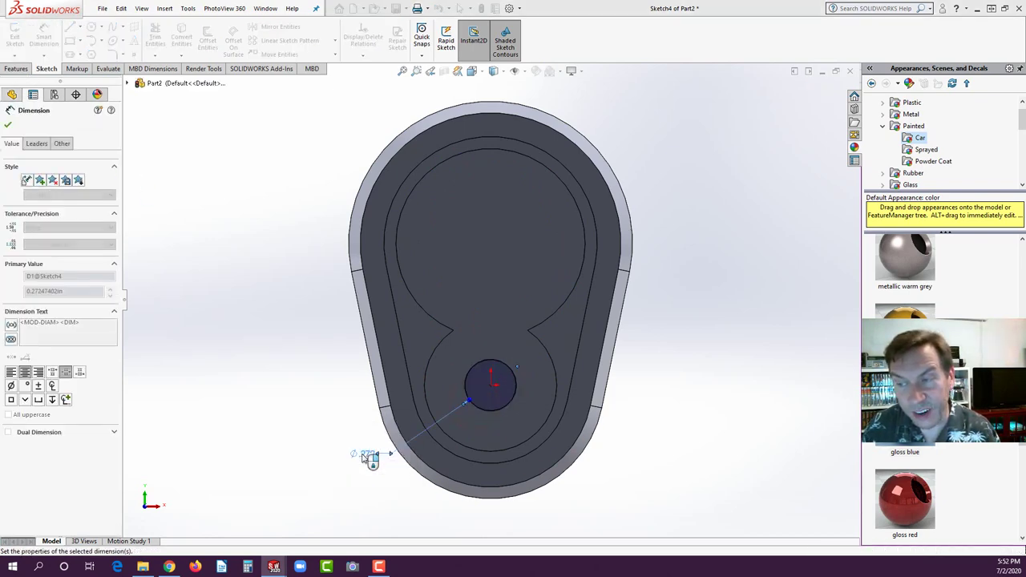
left_click(313, 323)
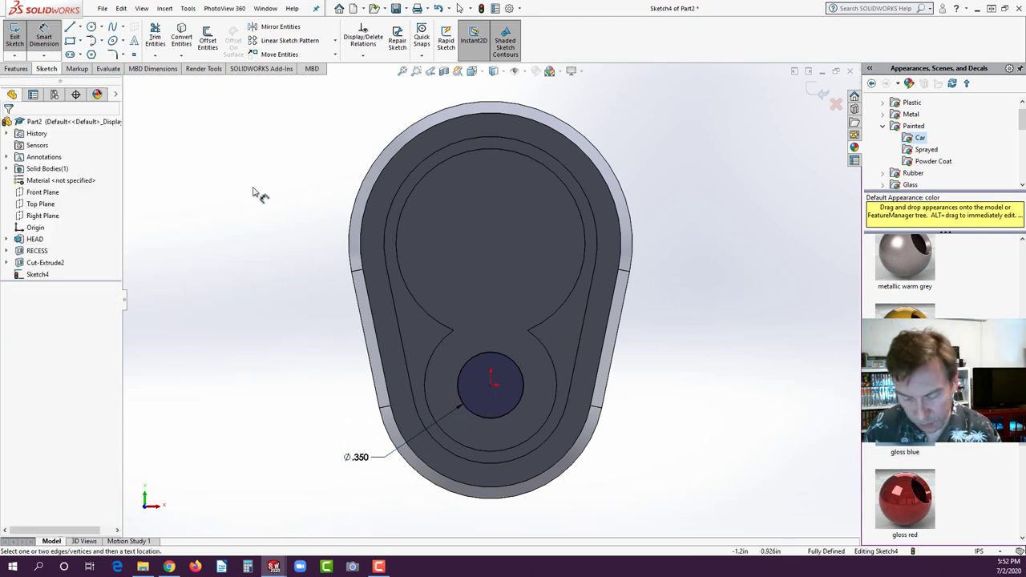
Step: Sketch a circle of about 0.25 in radius centred on the pocket's larger upper arc
left_click(90, 28)
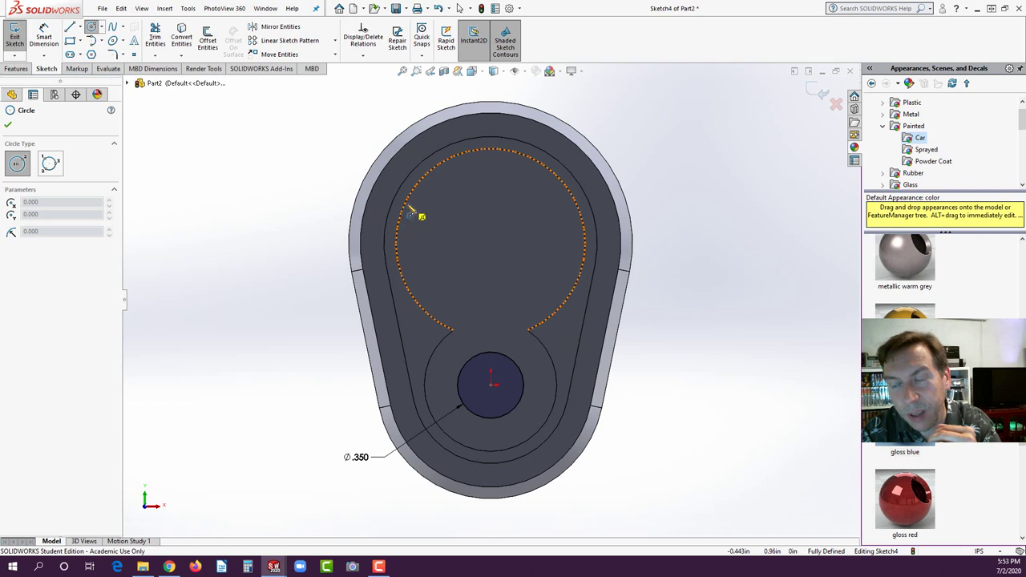
mouse_move(405, 197)
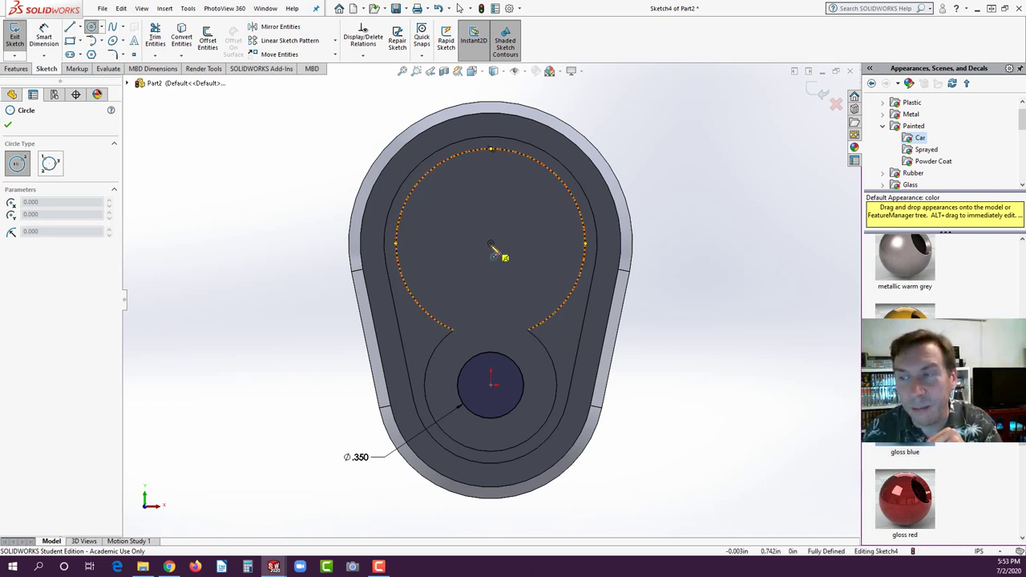
left_click(491, 244)
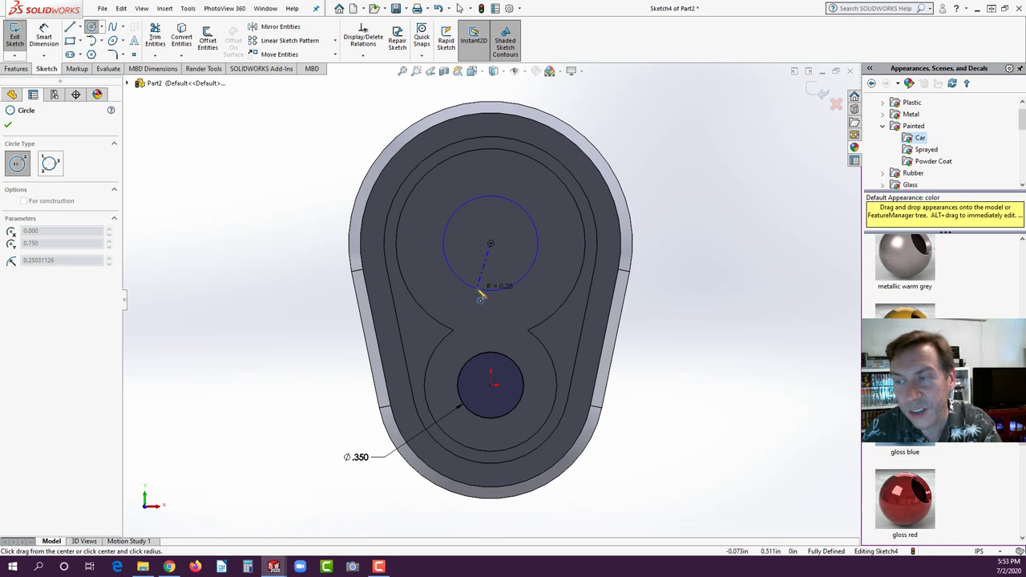
left_click(479, 290)
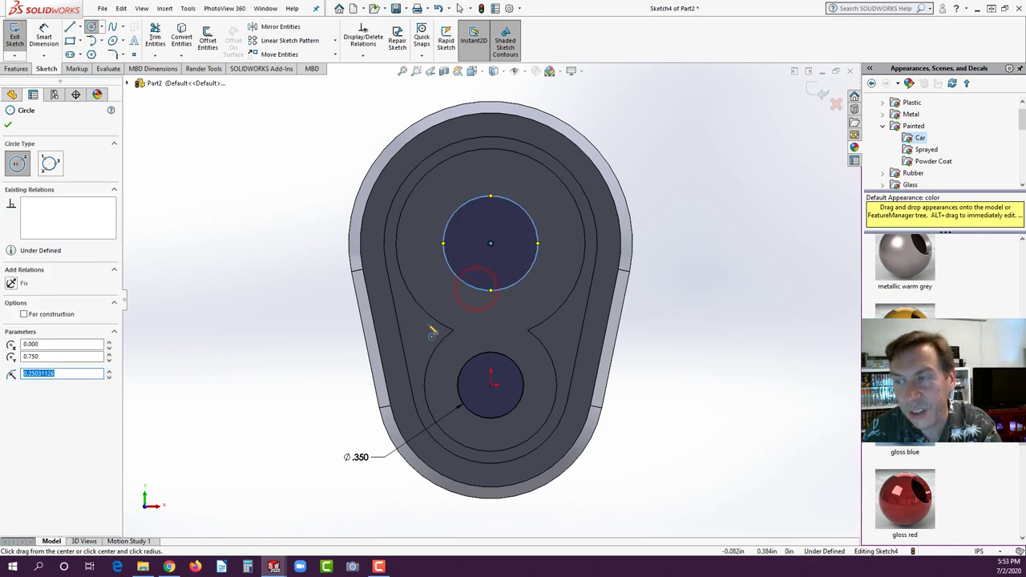
key("Escape")
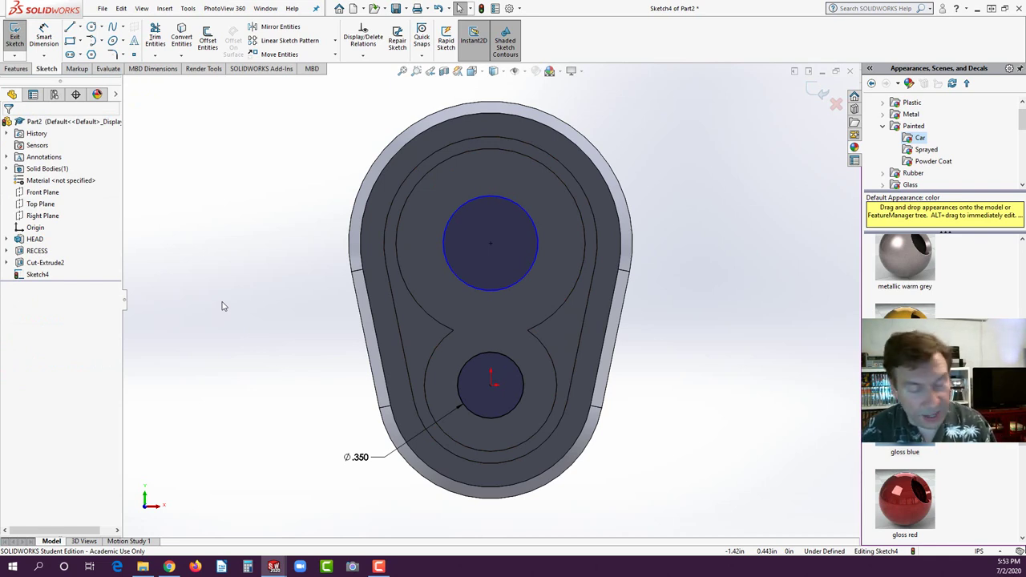
Step: Make the upper circle equal in size to the circle at the origin with an Equal relation
left_click(483, 360)
left_click(486, 290, "ctrl")
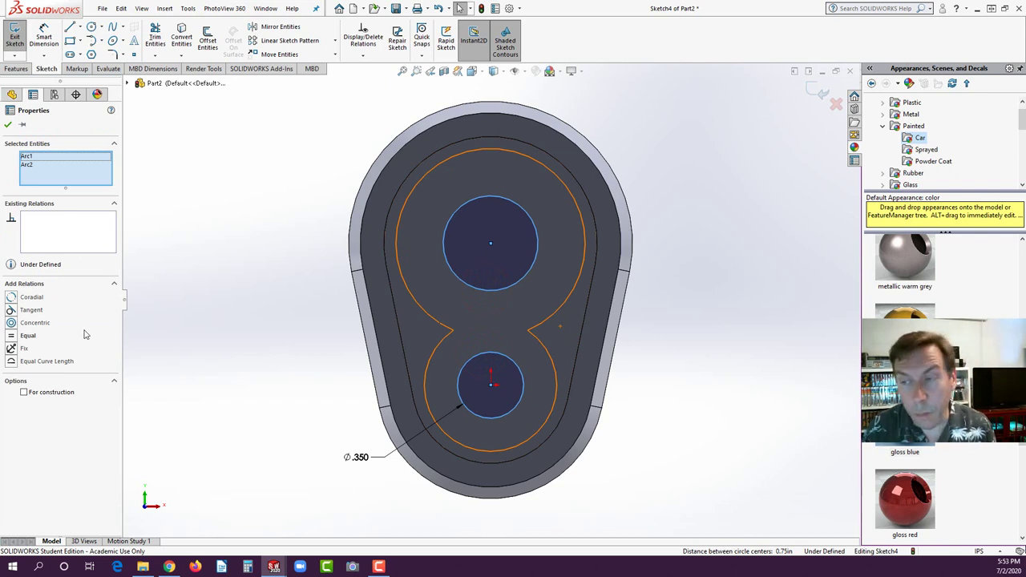
left_click(12, 337)
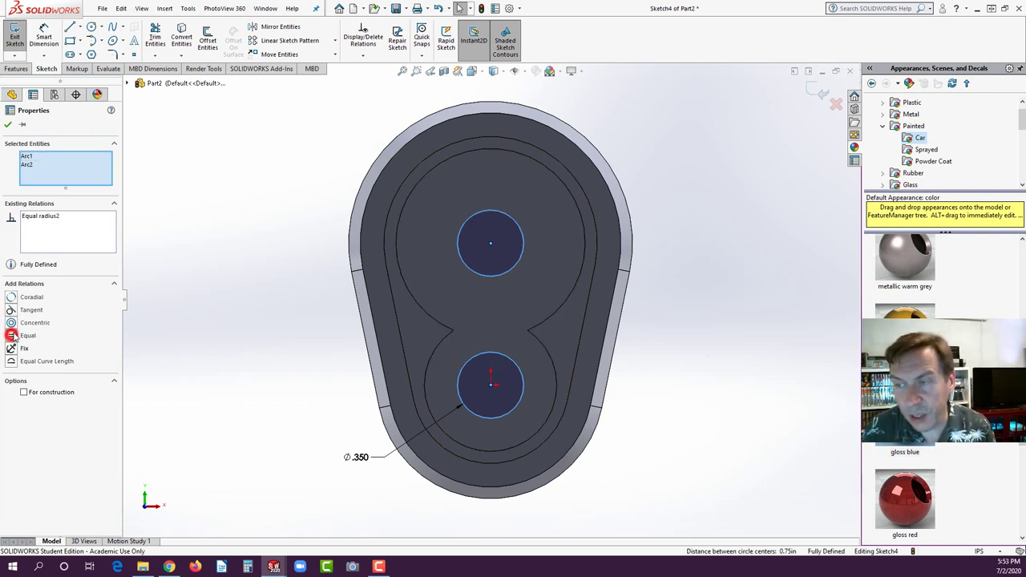
left_click(177, 328)
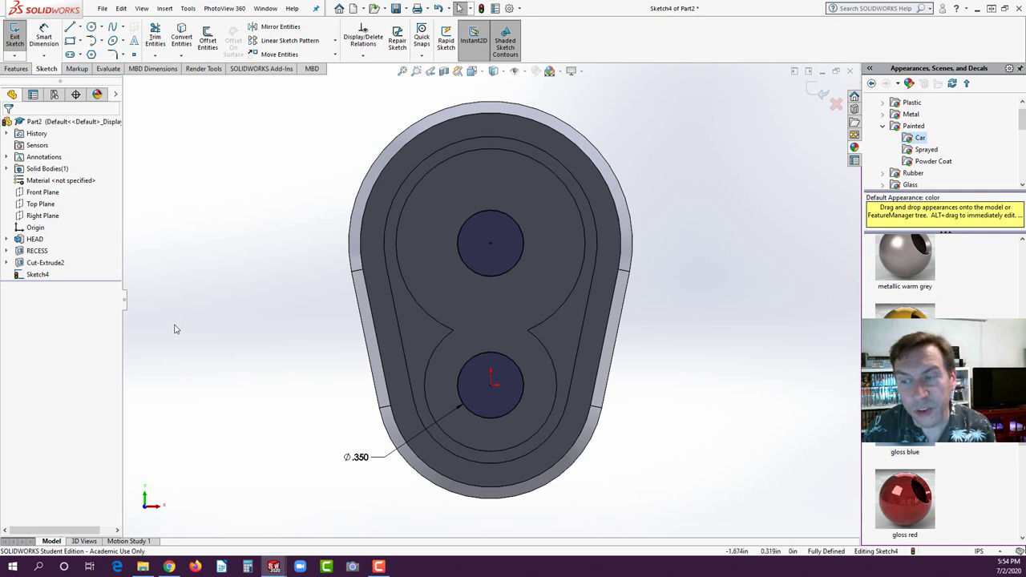
Step: Add "2 PLCS." on a second line beneath the lower circle's diameter dimension text
left_click(381, 461)
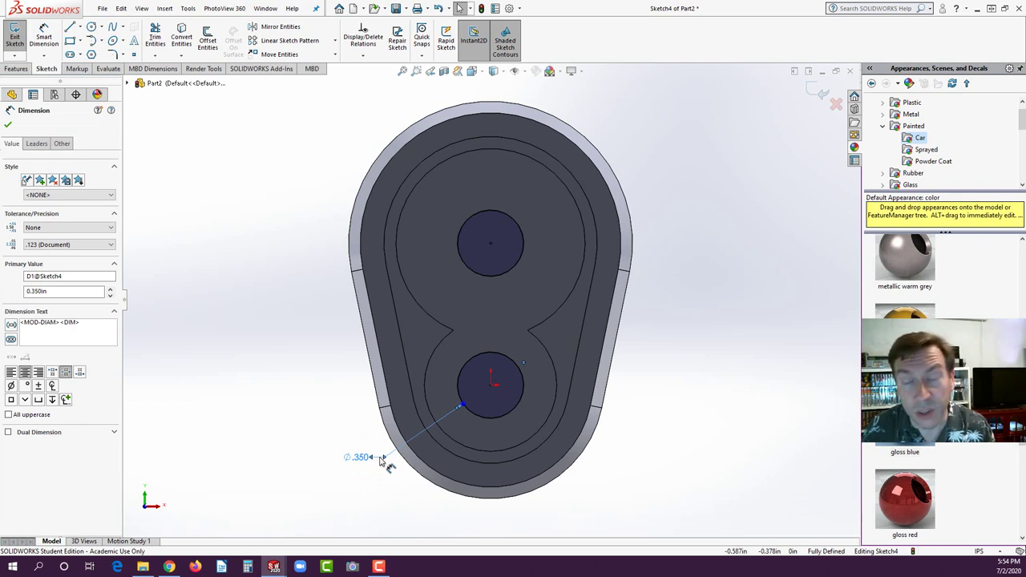
left_click(80, 322)
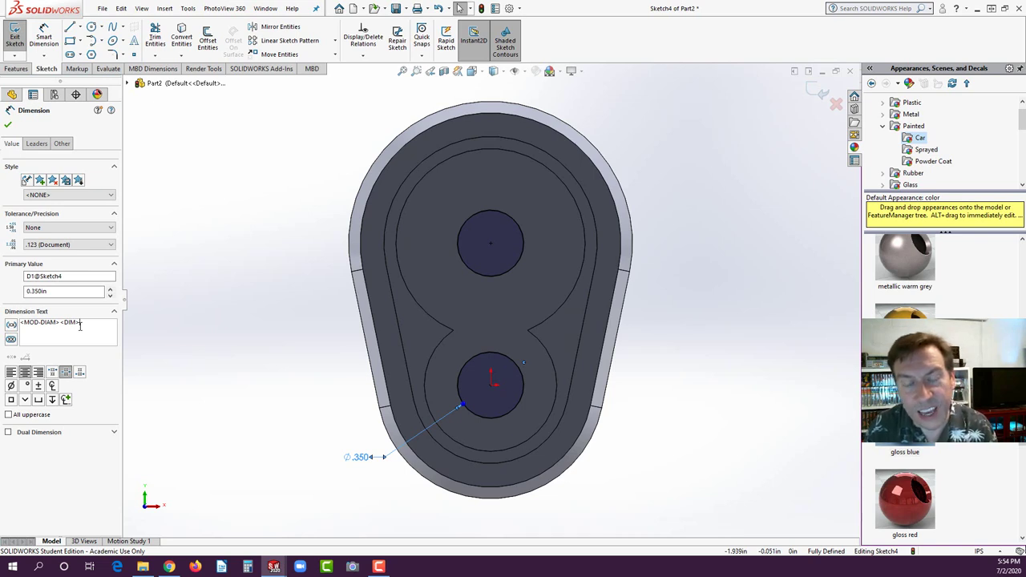
key("Return")
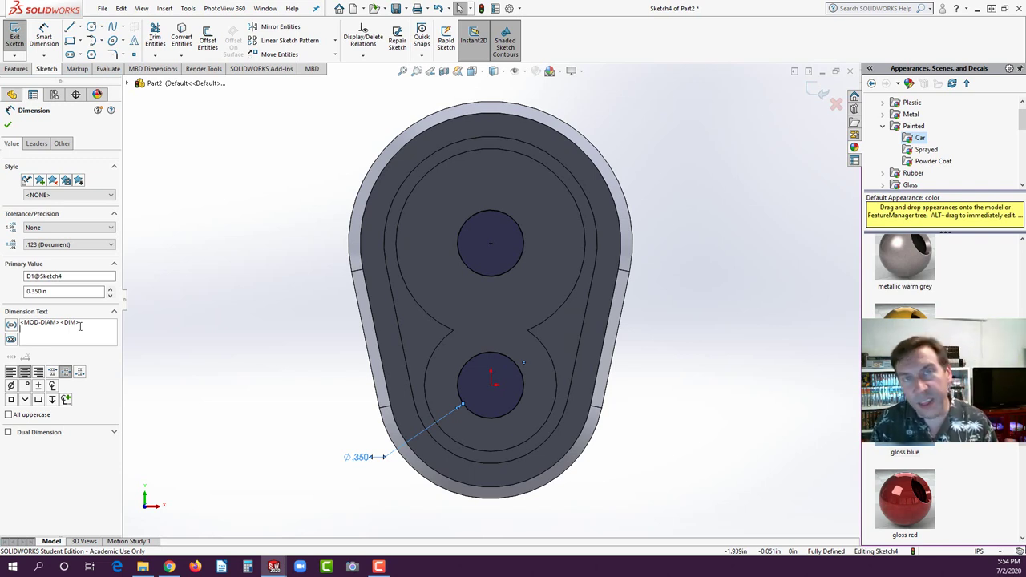
type("23")
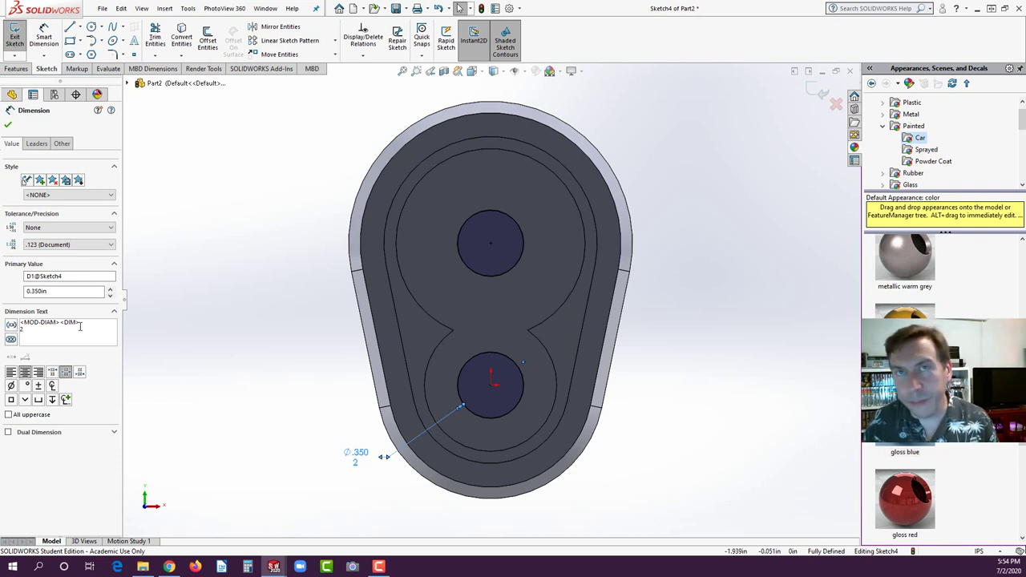
type("P")
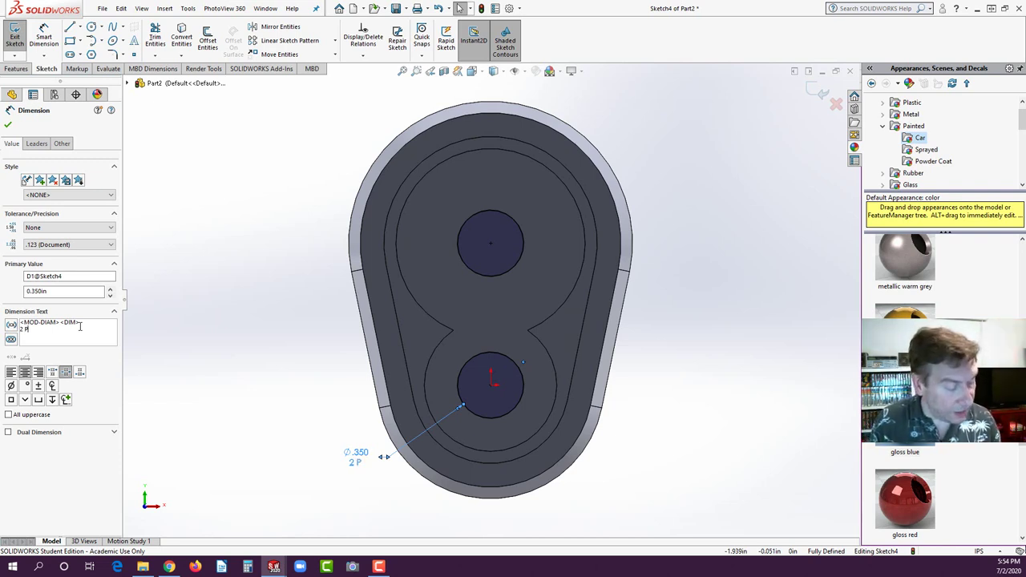
type("LCS.")
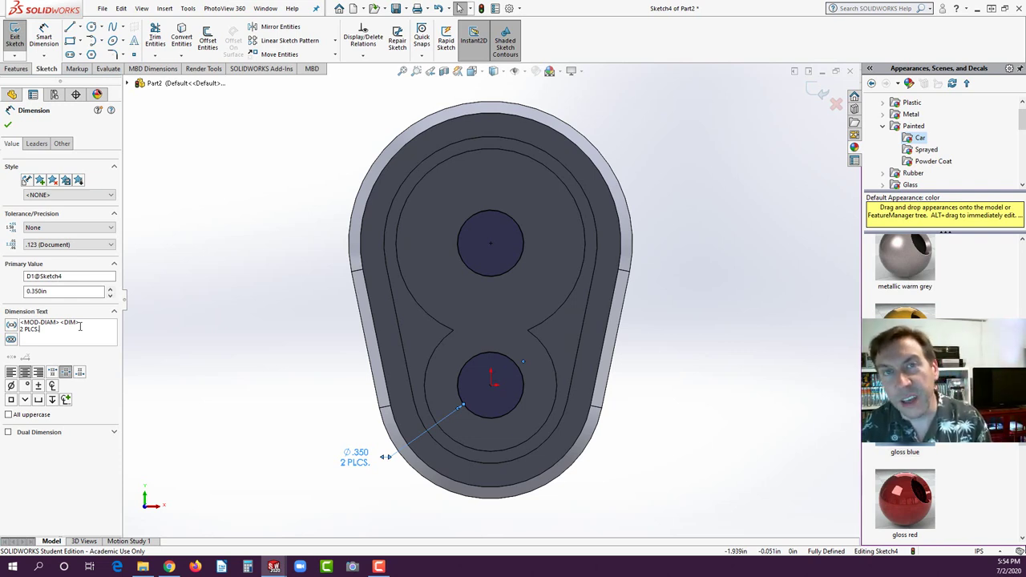
left_click(8, 126)
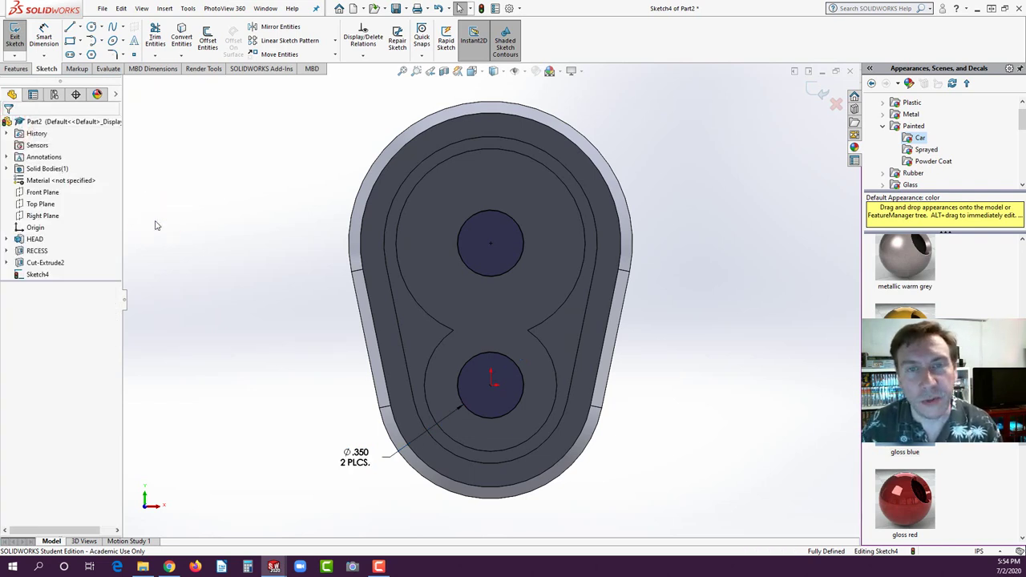
Step: Extrude-cut the two equal circles from the pocket floor with a Through All end condition
left_click(16, 70)
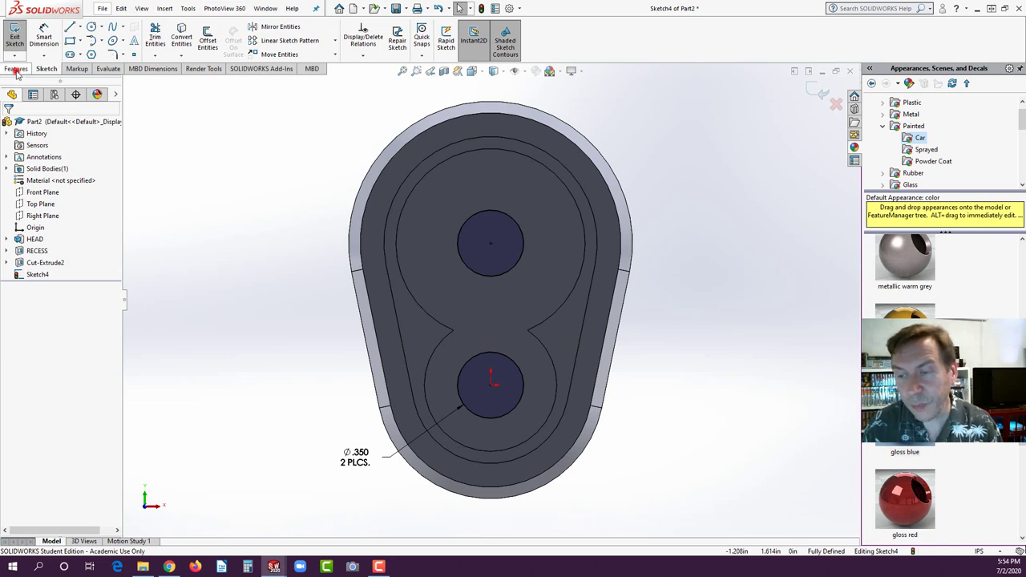
left_click(158, 40)
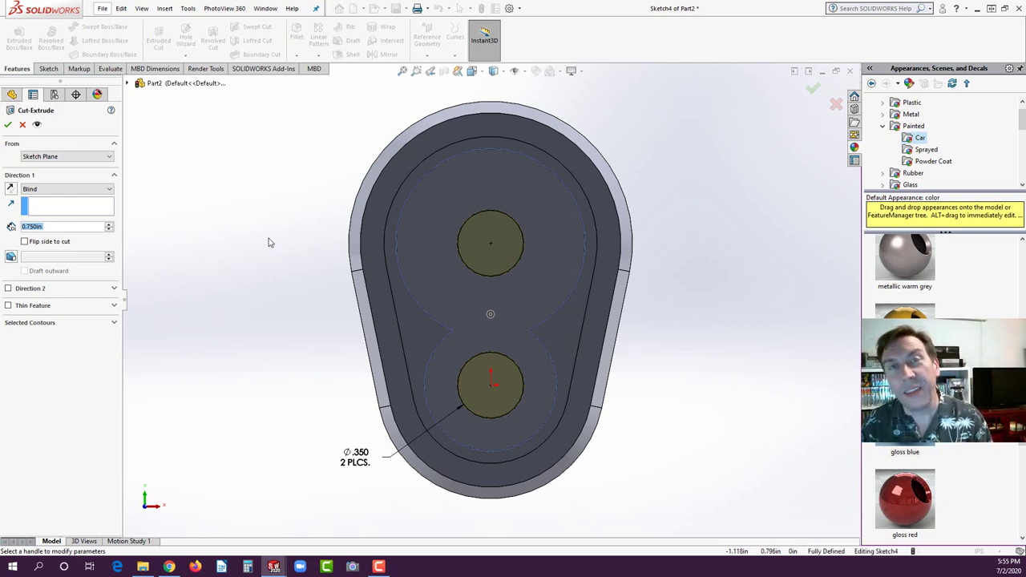
middle_click_drag(269, 242, 230, 289)
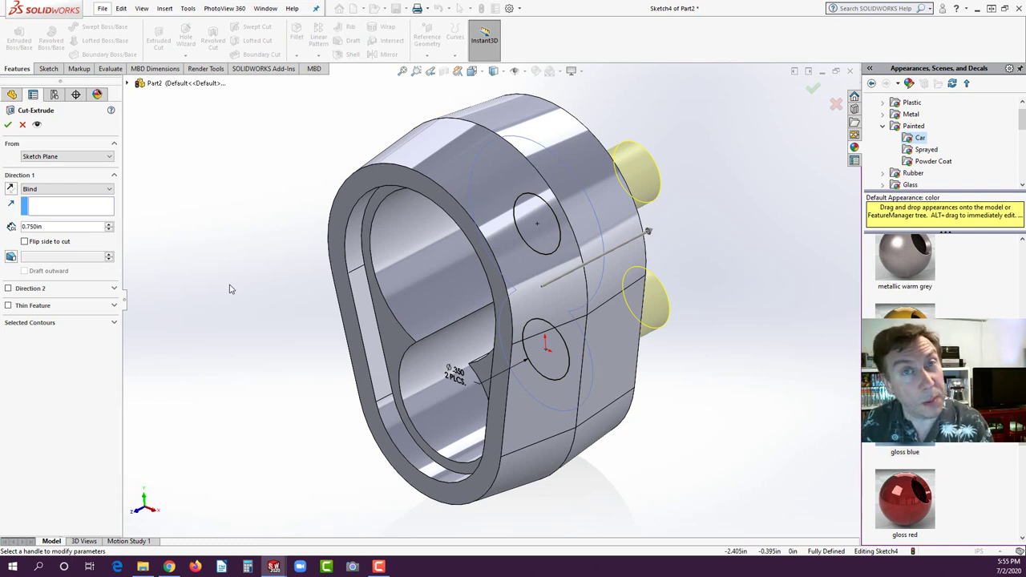
left_click(94, 189)
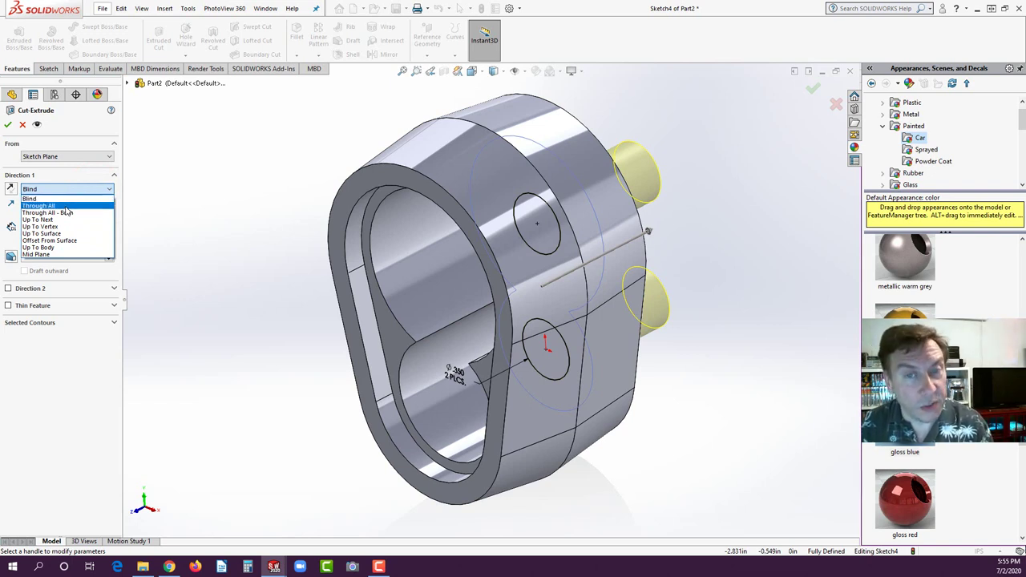
left_click(67, 206)
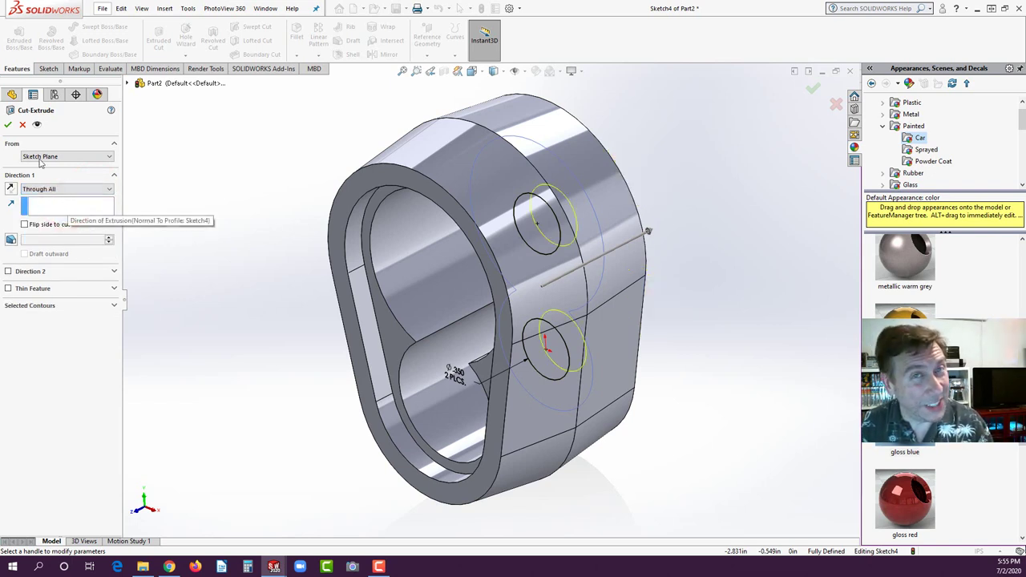
left_click(8, 124)
left_click(187, 299)
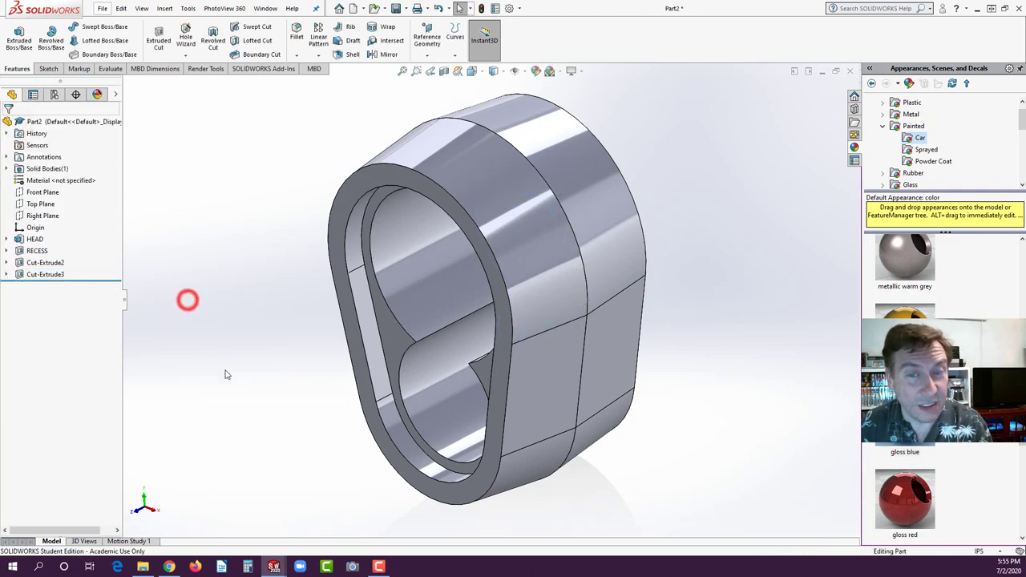
Step: Fillet the part's outer front and outer rear perimeter edges with a symmetric 0.1 in radius
middle_click_drag(227, 374, 351, 220)
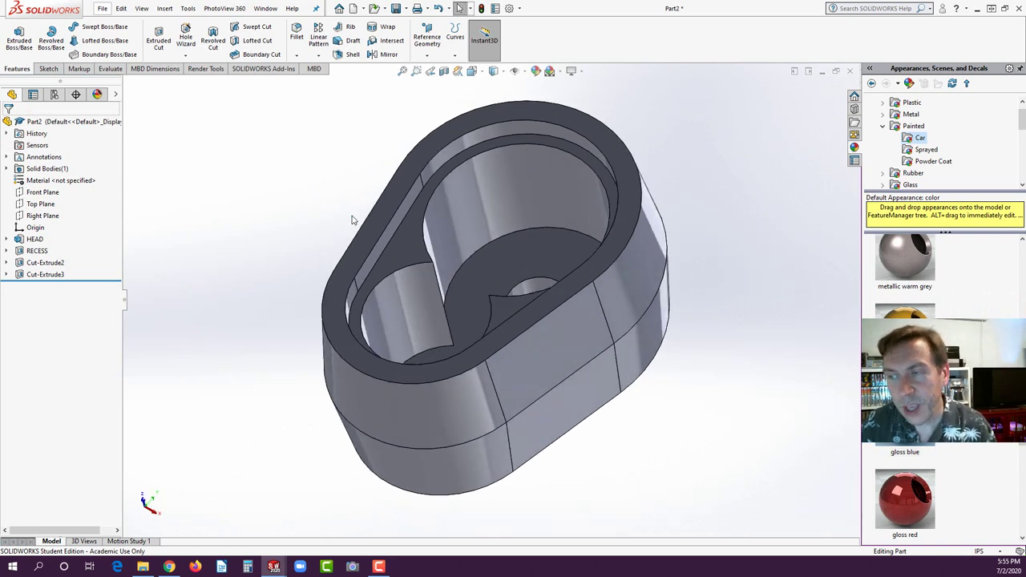
left_click(296, 32)
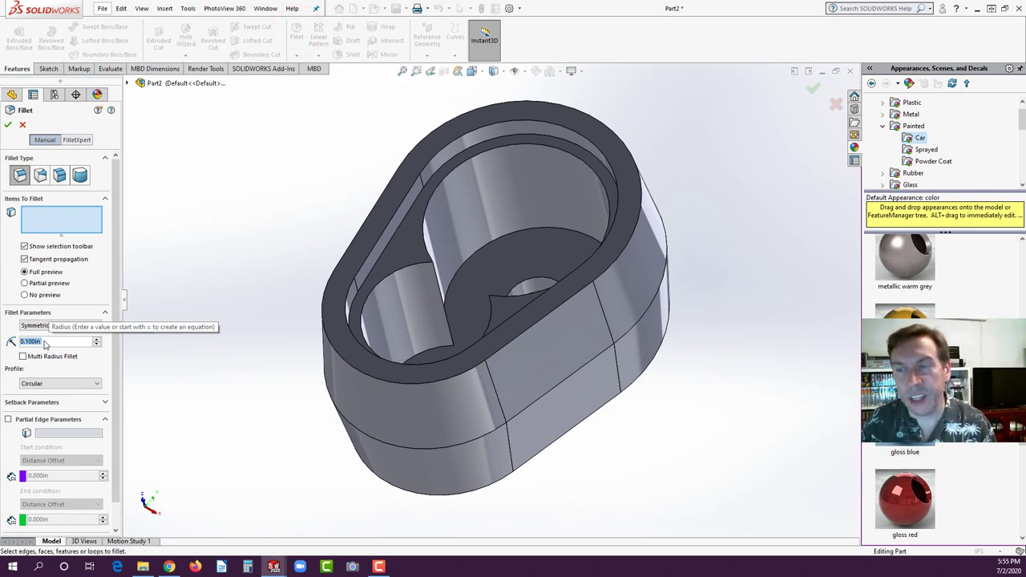
left_click(385, 384)
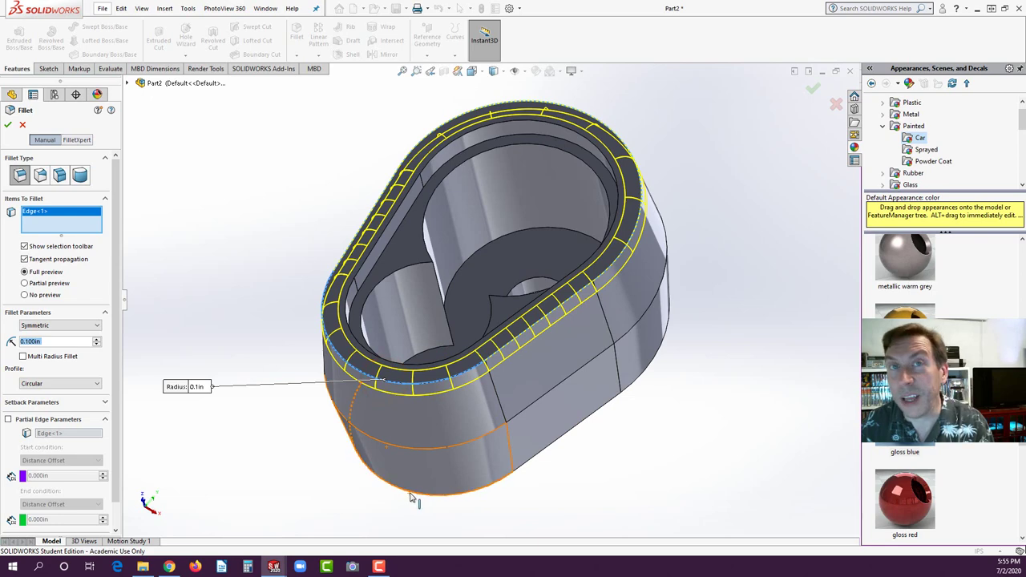
left_click(414, 495)
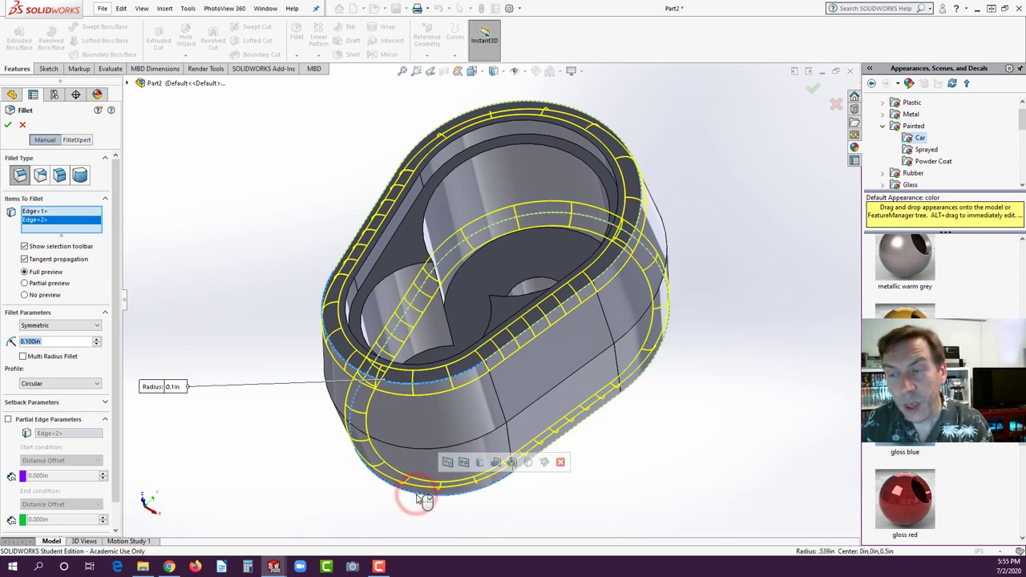
left_click(535, 382)
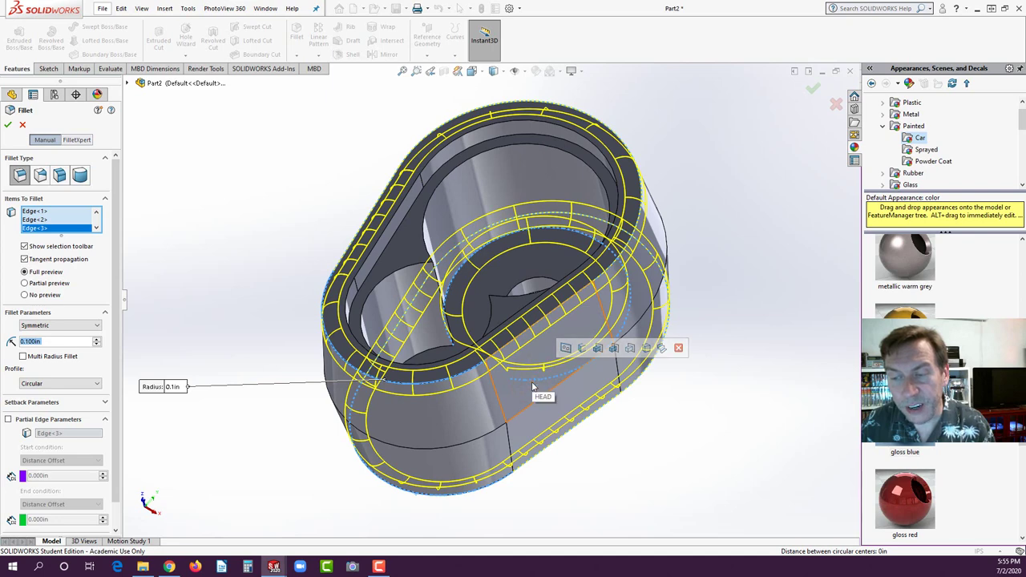
left_click(533, 384)
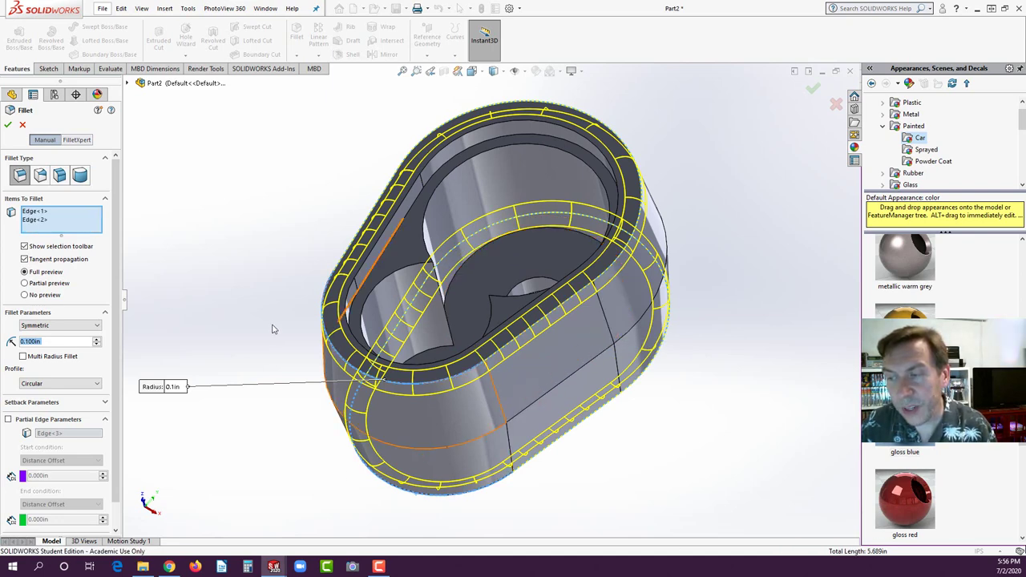
left_click(8, 126)
left_click(260, 213)
Step: Create a reference plane parallel to the Top Plane, offset 4 in below it
key("f")
mouse_move(505, 281)
middle_mouse_down()
mouse_move(536, 415)
mouse_move(614, 403)
mouse_move(534, 424)
mouse_move(496, 245)
mouse_move(497, 287)
middle_mouse_up()
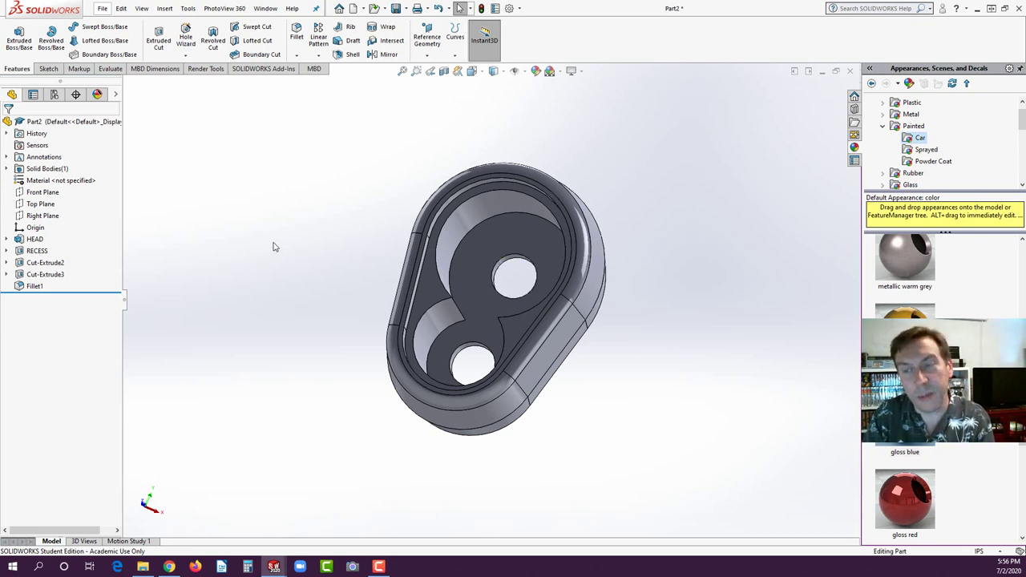
key("space")
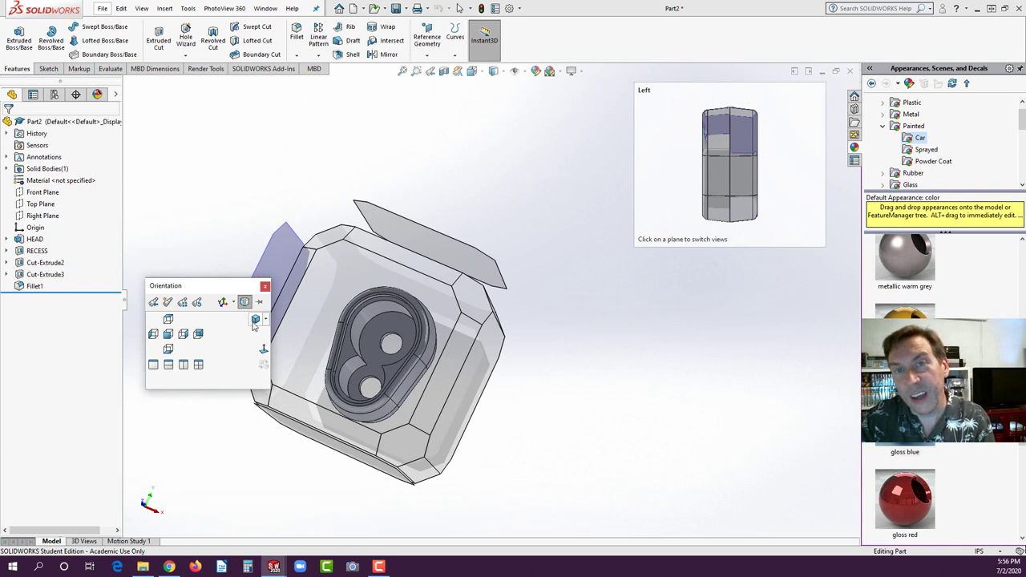
left_click(254, 320)
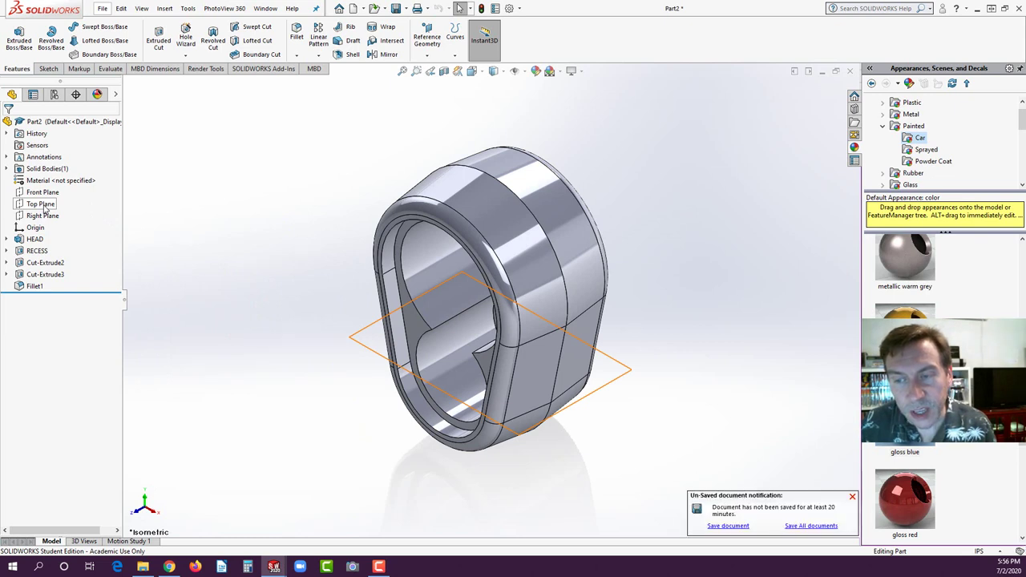
left_click(42, 205)
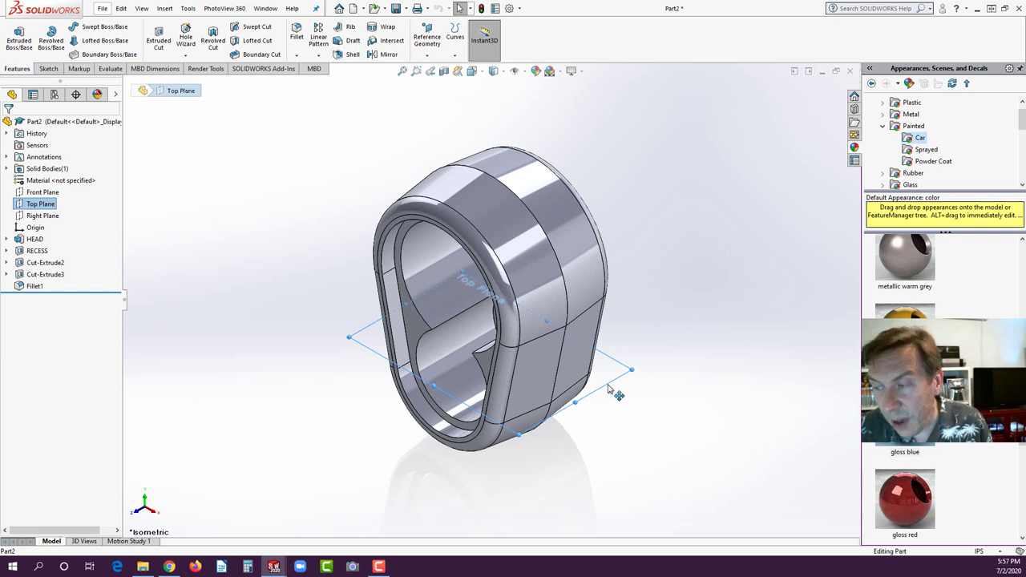
left_click_drag(614, 394, 594, 484, "ctrl")
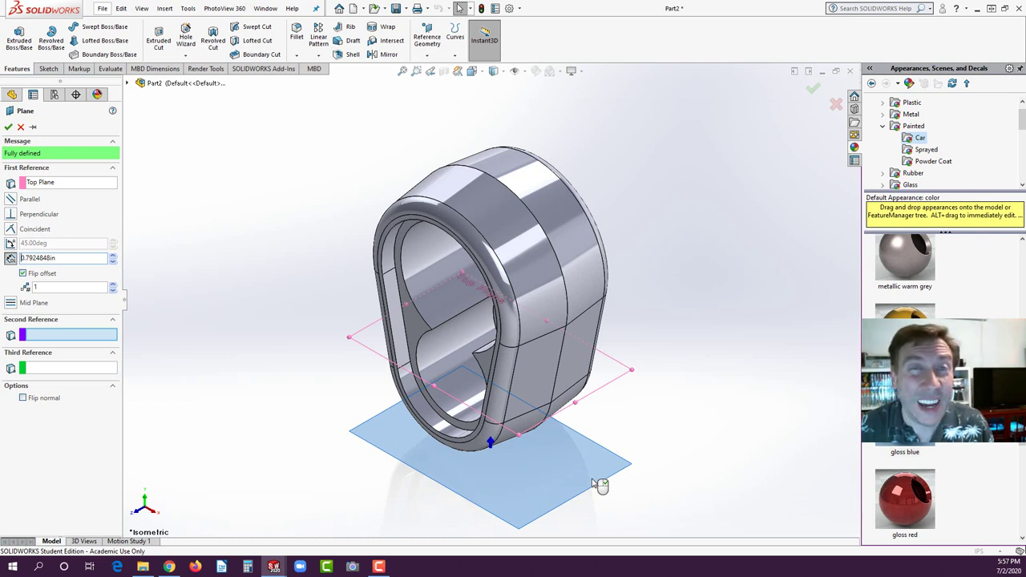
left_click_drag(595, 484, 596, 484)
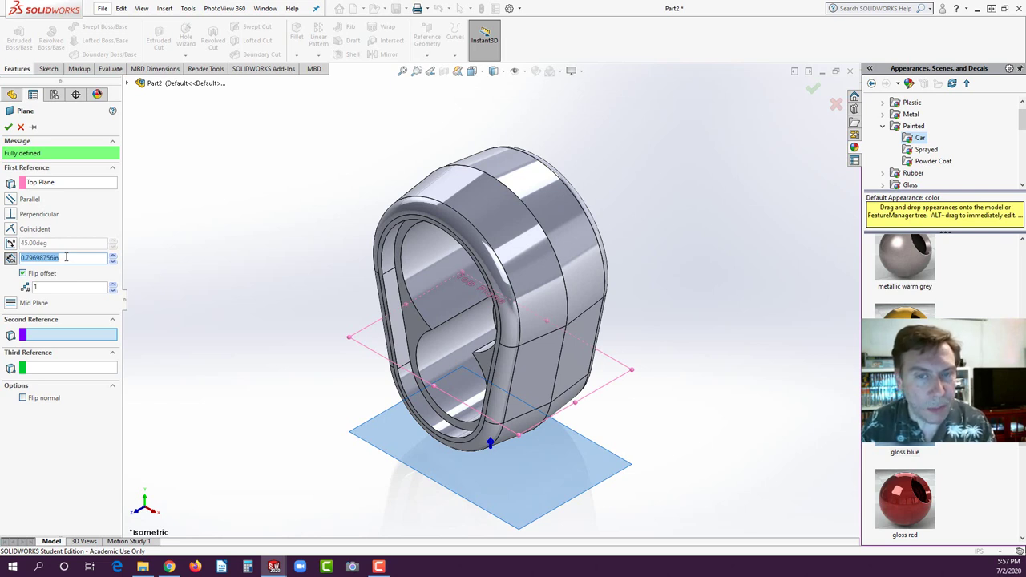
type("4")
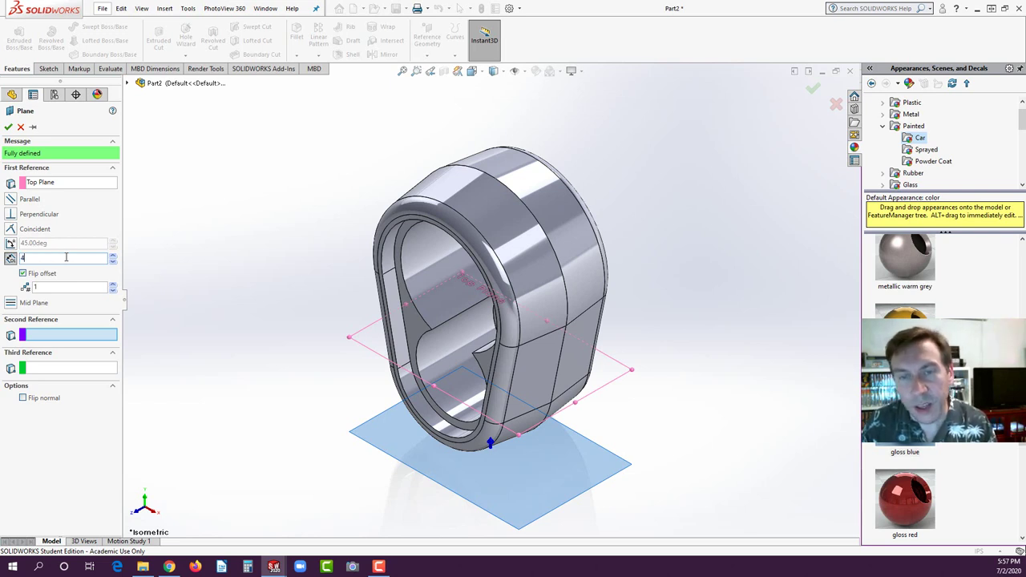
left_click(7, 127)
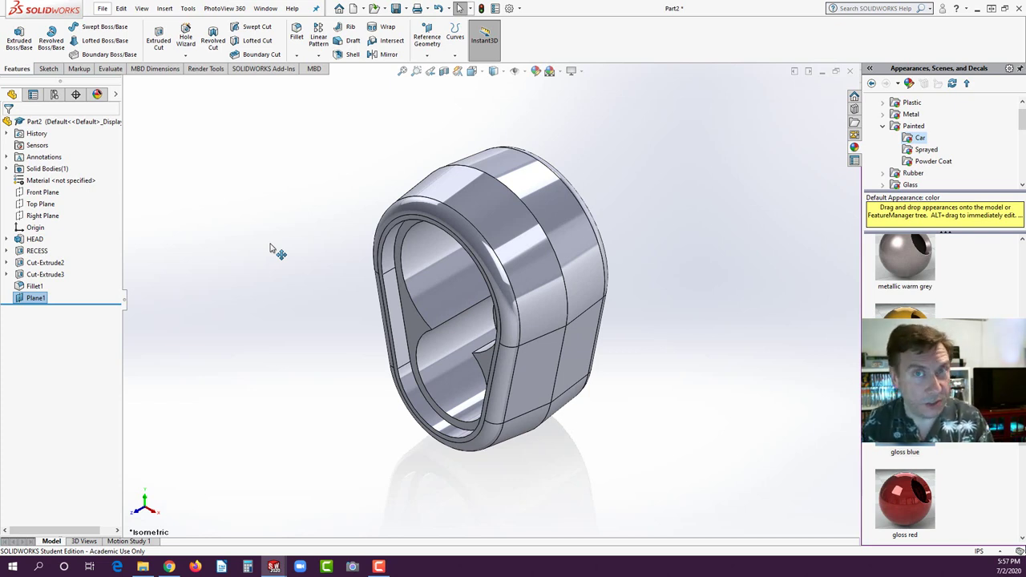
Step: Start a sketch on the offset reference plane and draw a circle about 0.55 in in diameter centred on the origin
key("f")
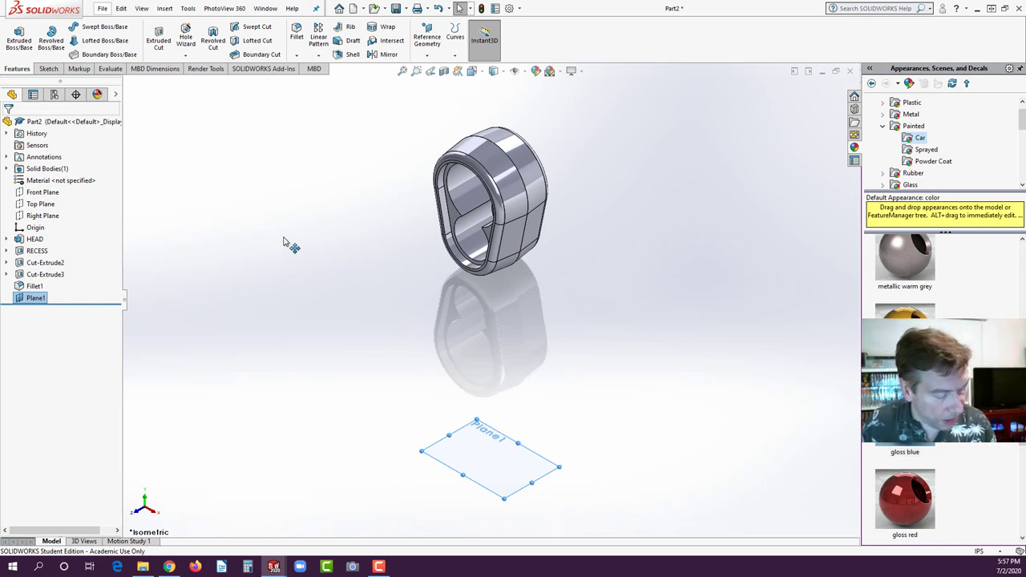
left_click(485, 493)
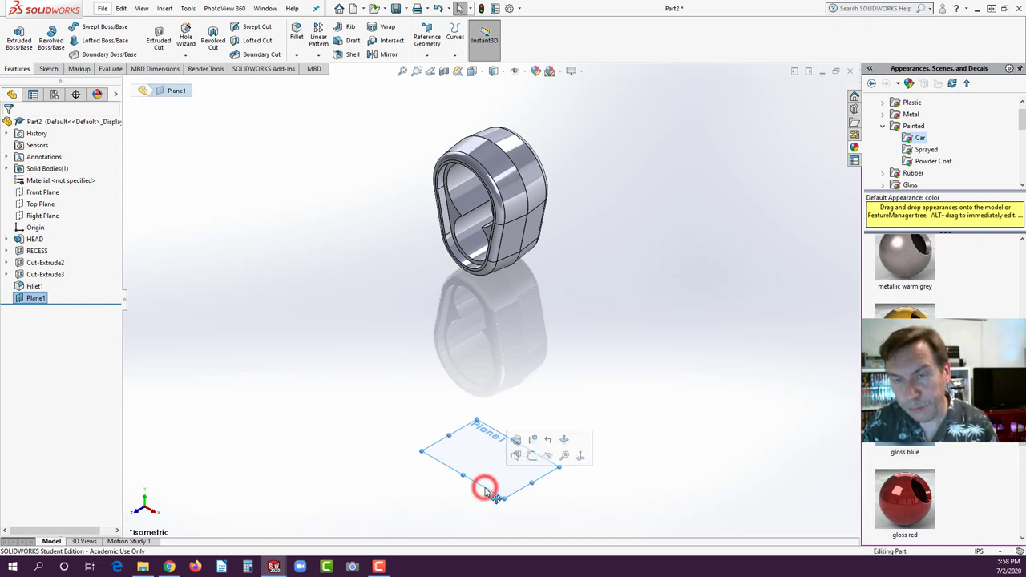
left_click(532, 456)
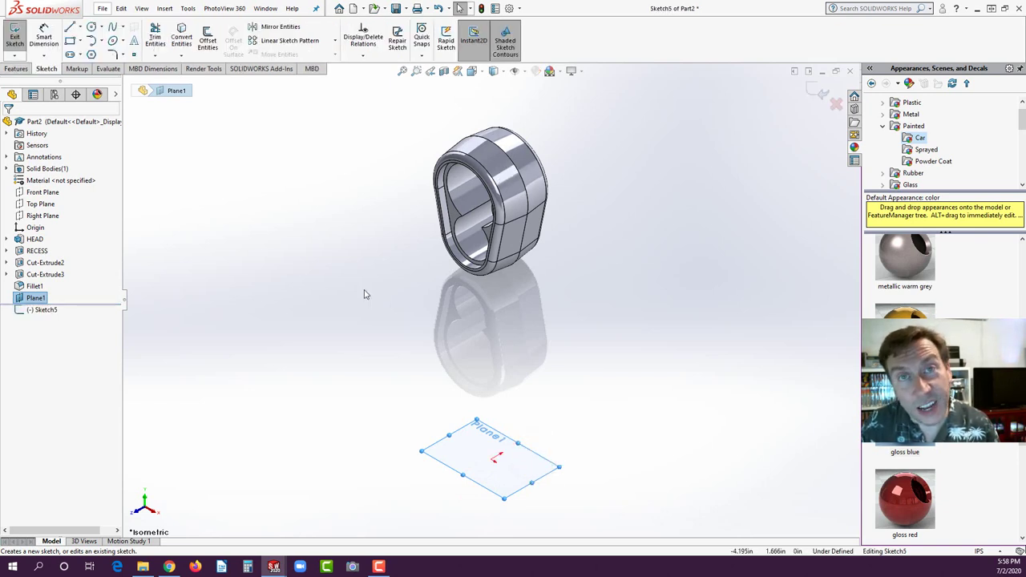
left_click(91, 28)
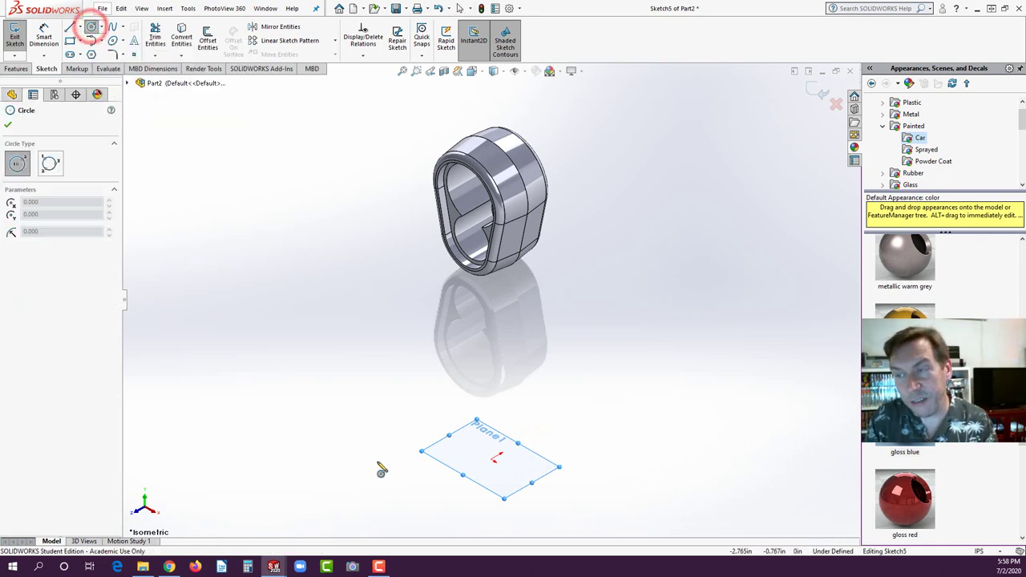
left_click(494, 464)
left_click(505, 459)
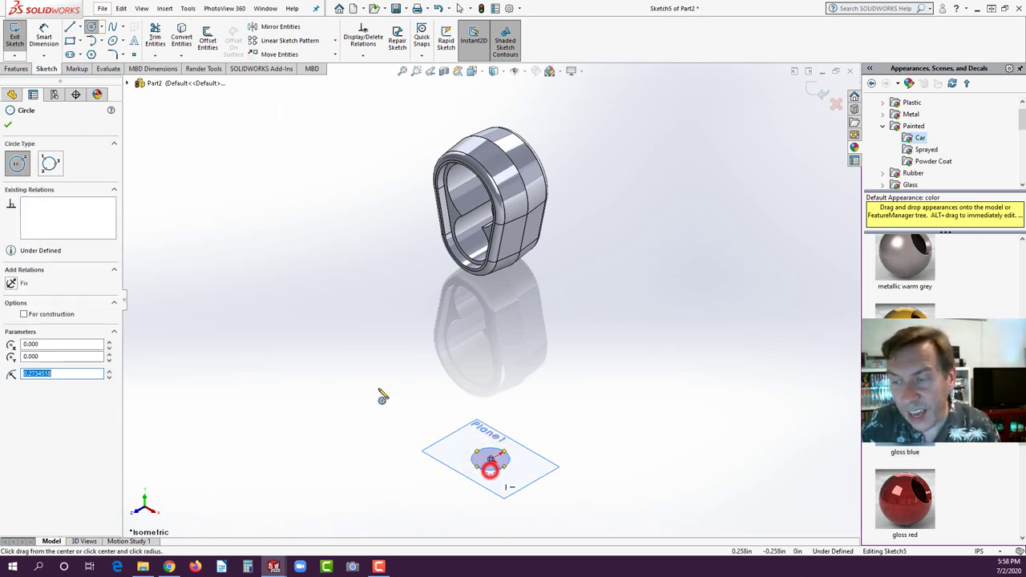
Step: Dimension the circle on the offset plane with a diameter of 0.5 in
left_click(45, 33)
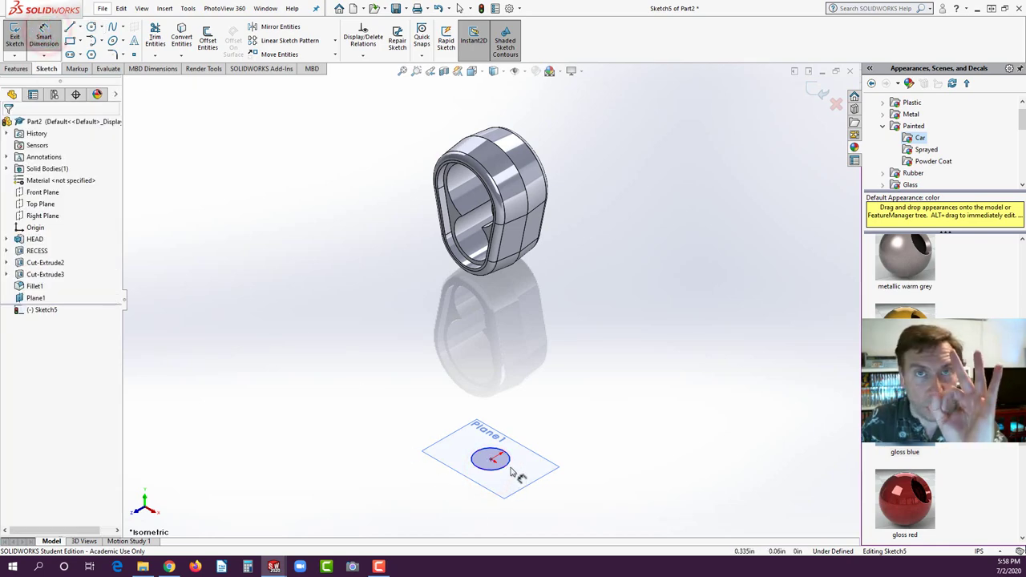
left_click(511, 463)
left_click(597, 467)
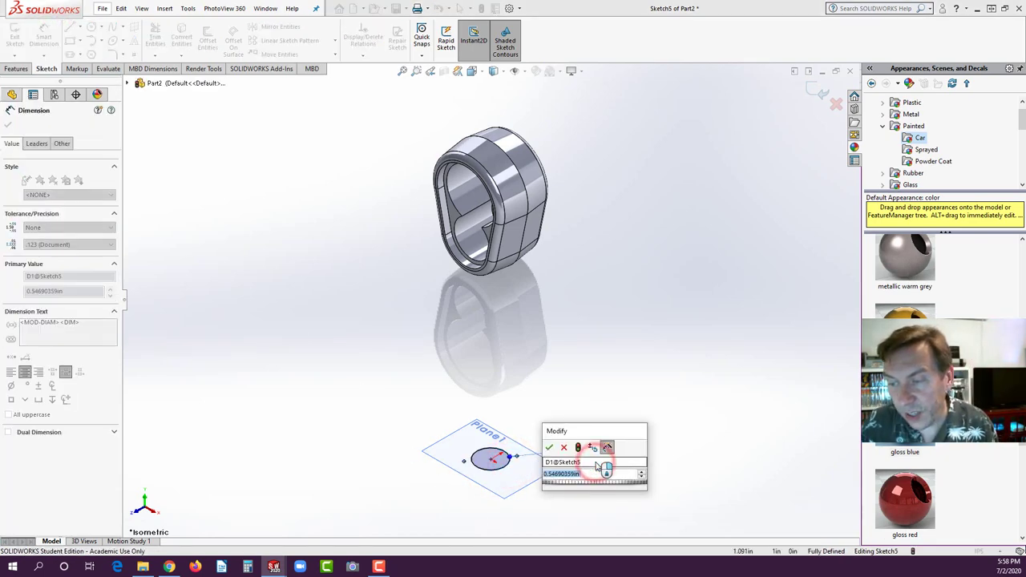
type(".5")
key("Return")
left_click(595, 419)
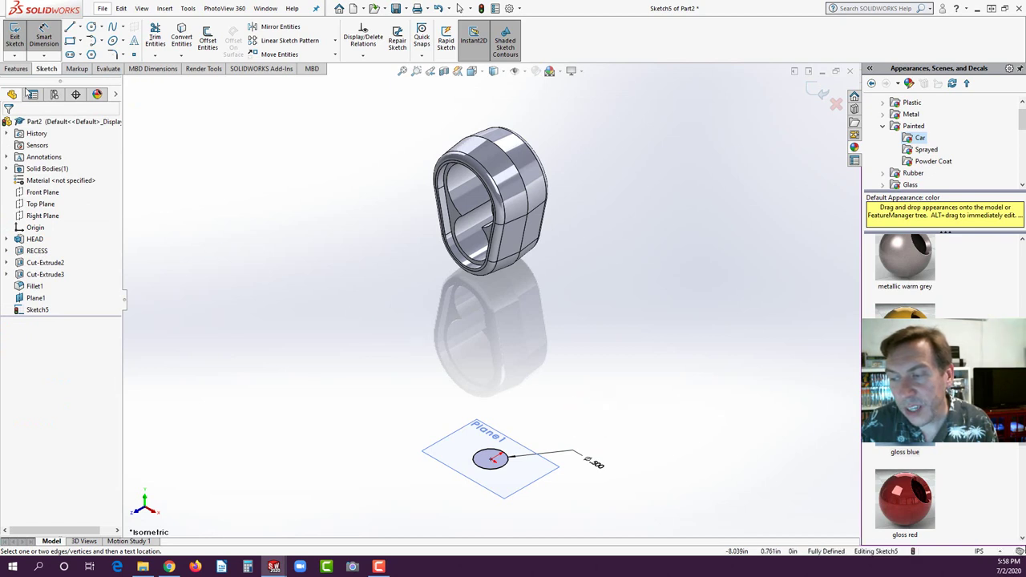
Step: Begin a boss extrusion of the 0.5 in circle toward the head with a blind depth of about 3.83 in
left_click(15, 69)
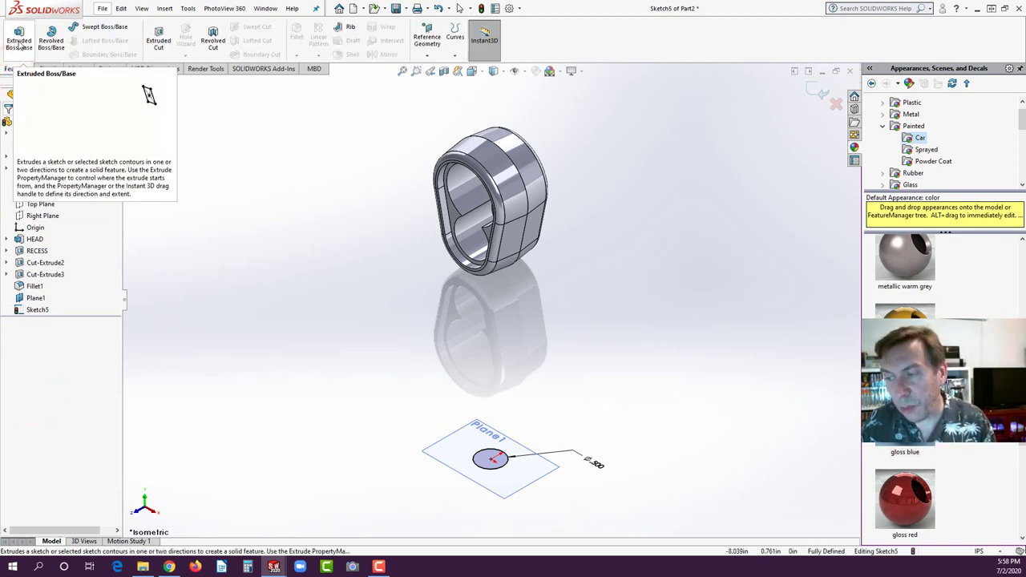
left_click(19, 42)
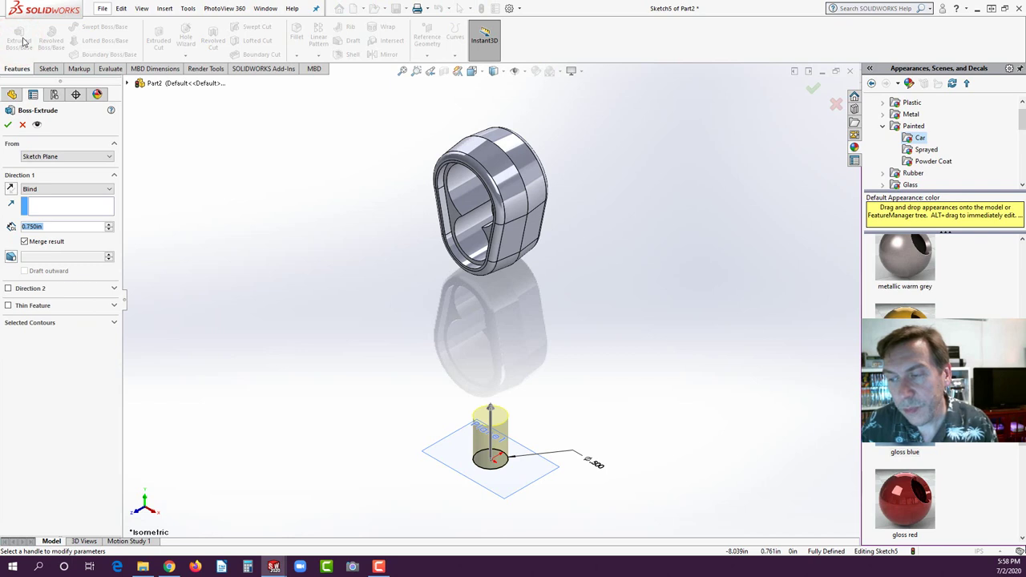
left_click(490, 409)
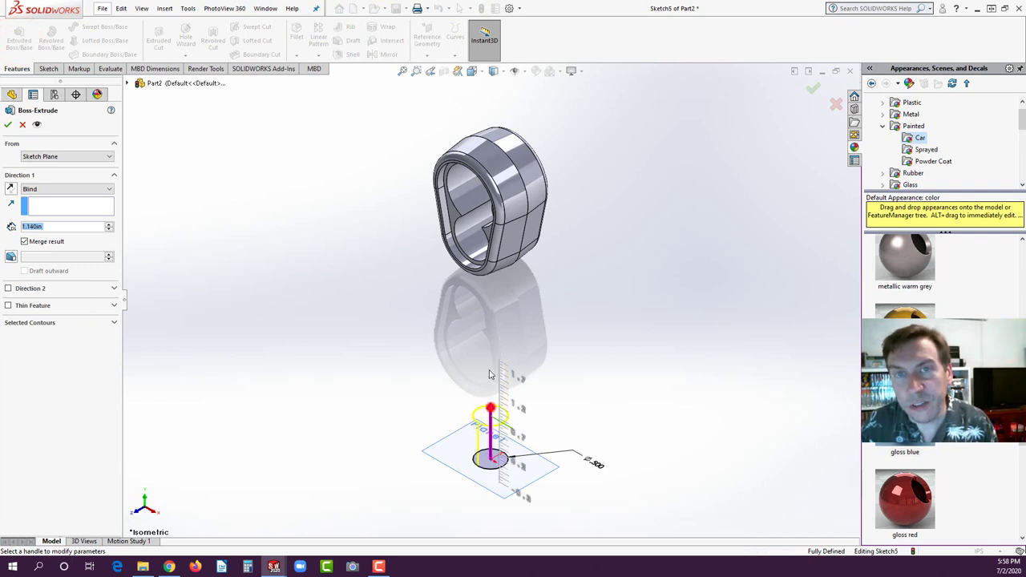
left_click(489, 257)
middle_click_drag(421, 330, 531, 233)
left_click(531, 233)
left_click(551, 265)
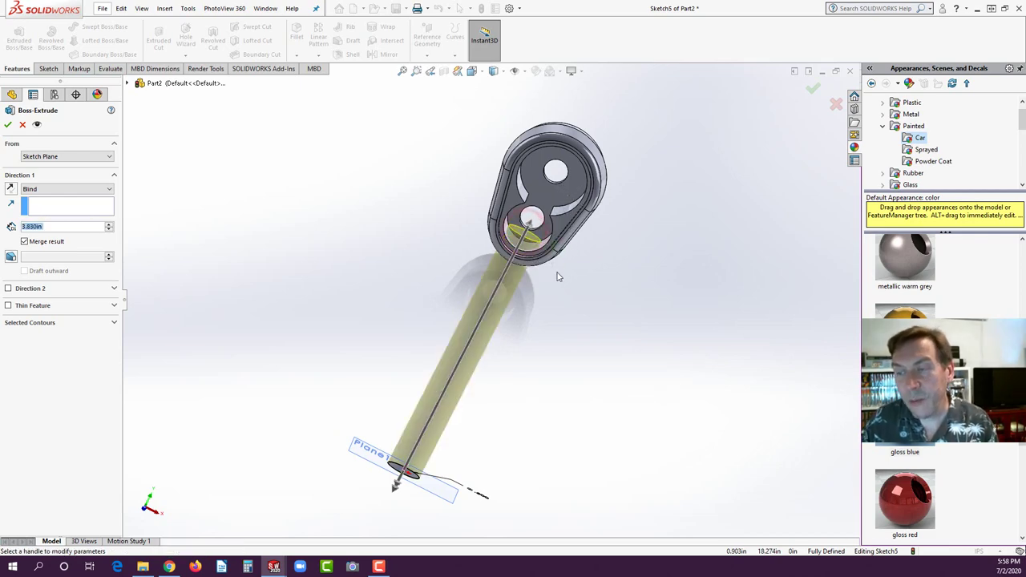
middle_click_drag(554, 278, 544, 256)
scroll(545, 258, "down", 4)
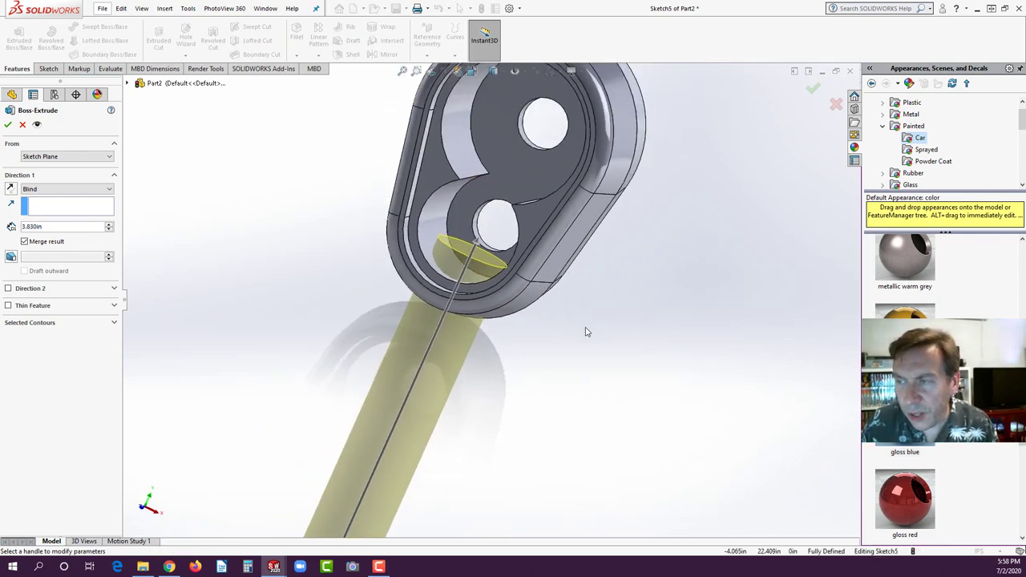
scroll(584, 337, "up", 2)
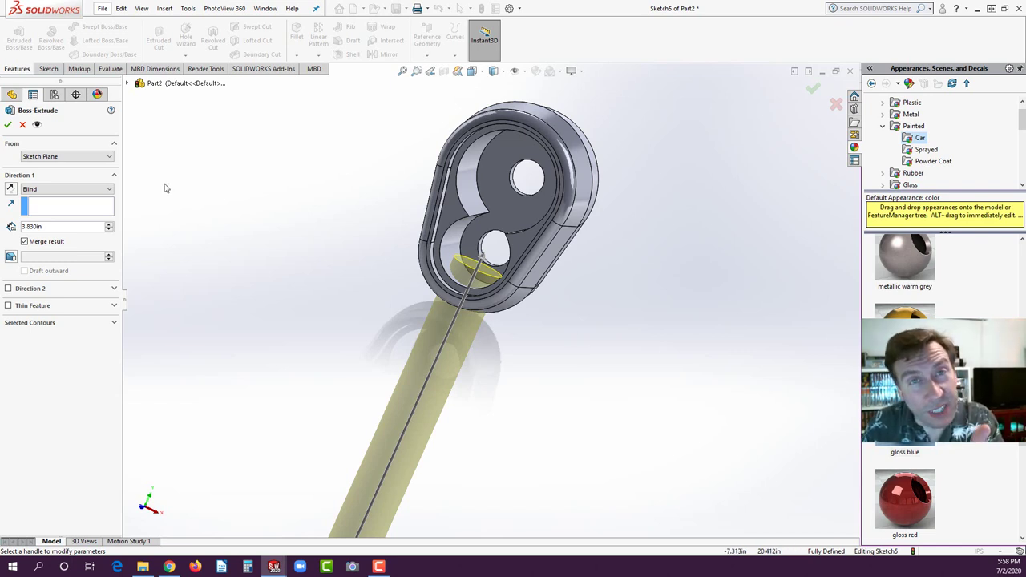
Step: Change the shaft extrusion's end condition to Up To Next and complete it against the head's curved underside
left_click(110, 189)
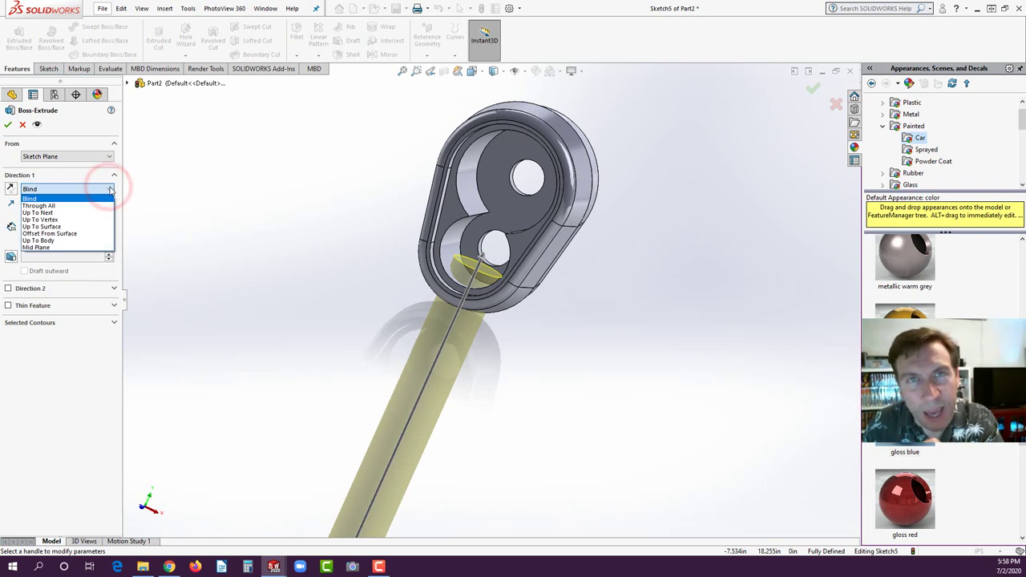
left_click(71, 212)
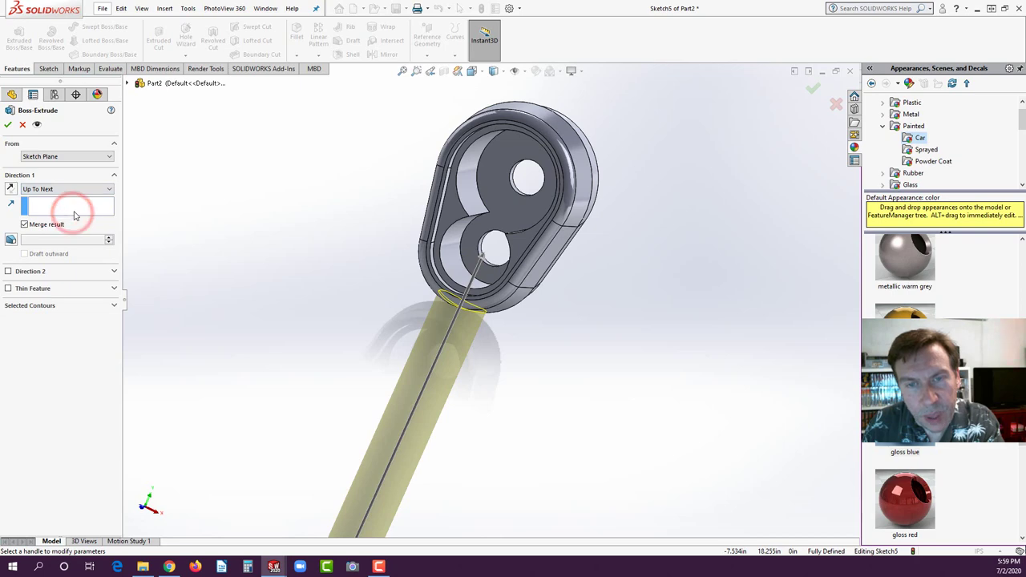
middle_click_drag(514, 337, 495, 394)
scroll(486, 333, "down", 3)
scroll(486, 333, "down", 2)
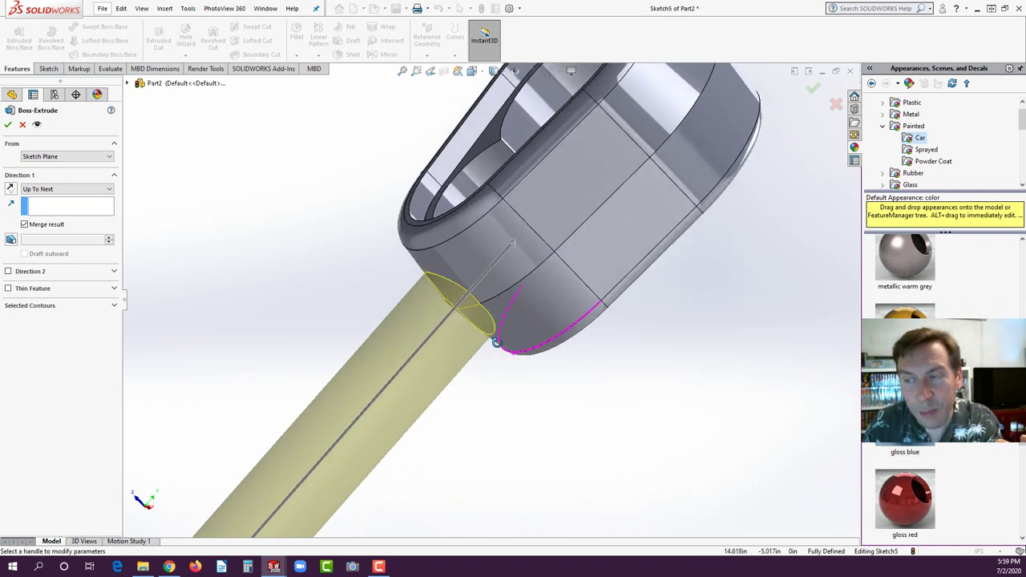
scroll(493, 349, "down", 3)
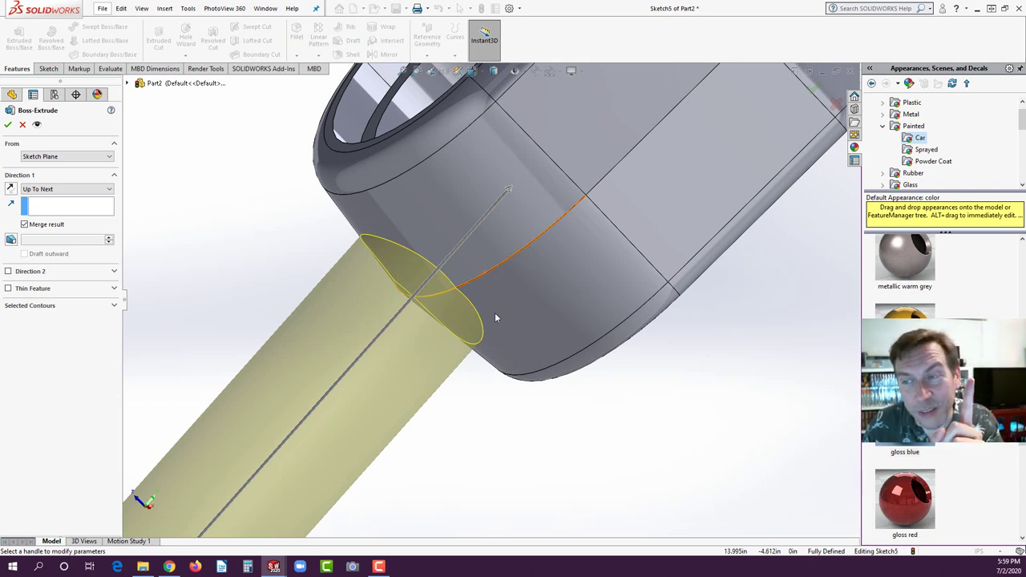
left_click(8, 126)
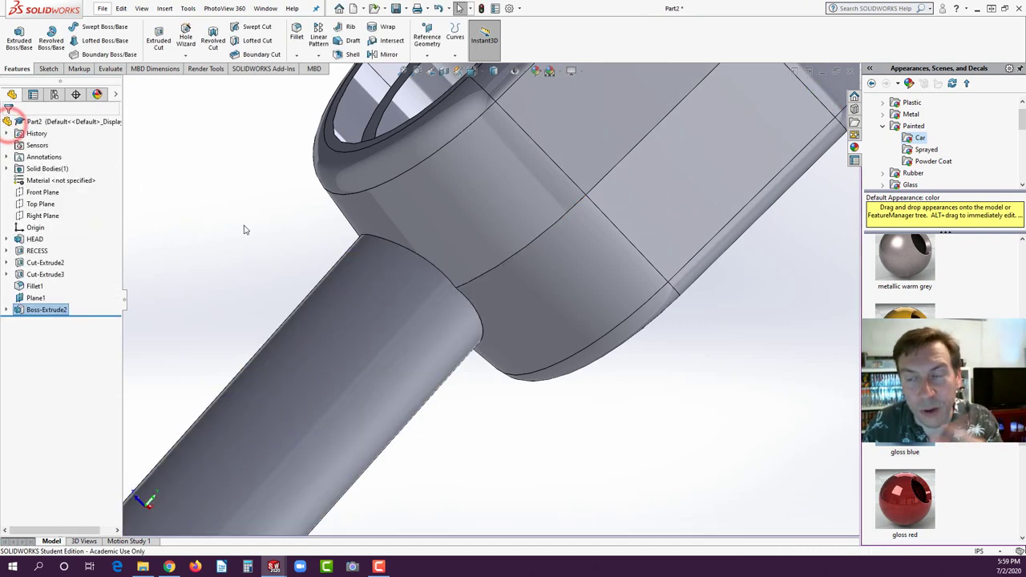
Step: Hide the offset reference plane at the free end of the shaft
middle_click_drag(250, 230, 336, 317)
scroll(337, 317, "down", 5)
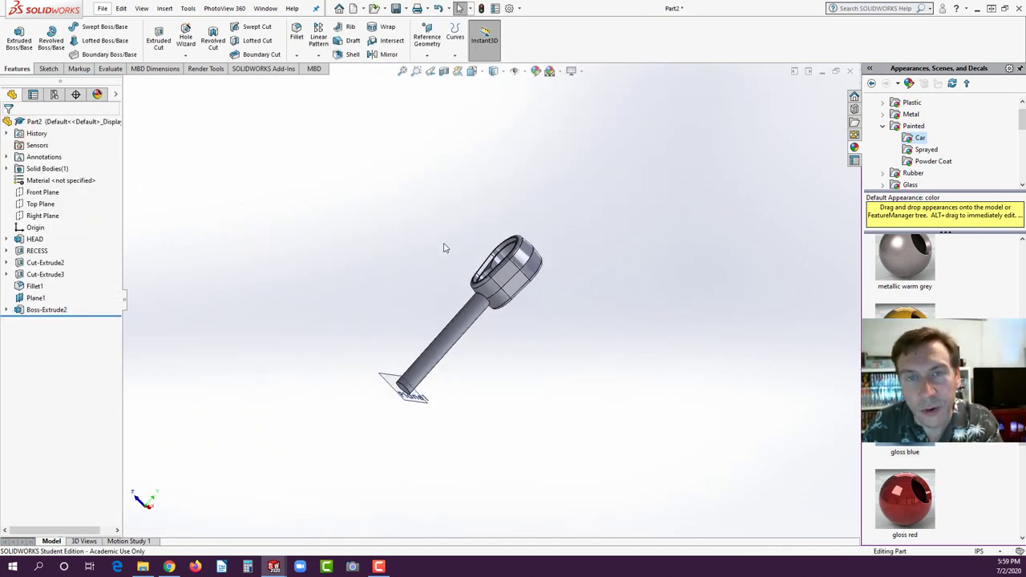
middle_click_drag(444, 245, 458, 389)
scroll(458, 377, "up", 5)
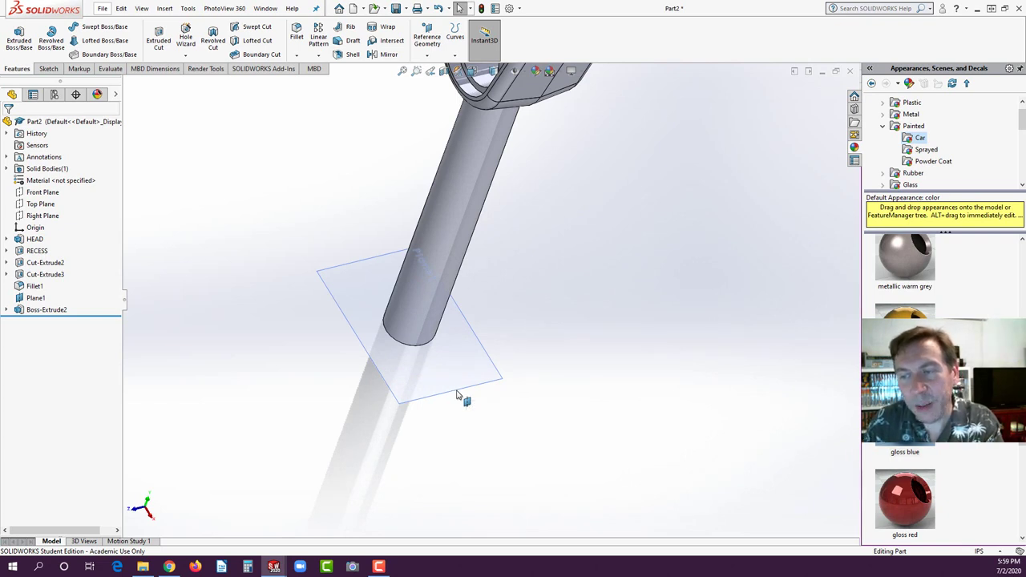
right_click(457, 393)
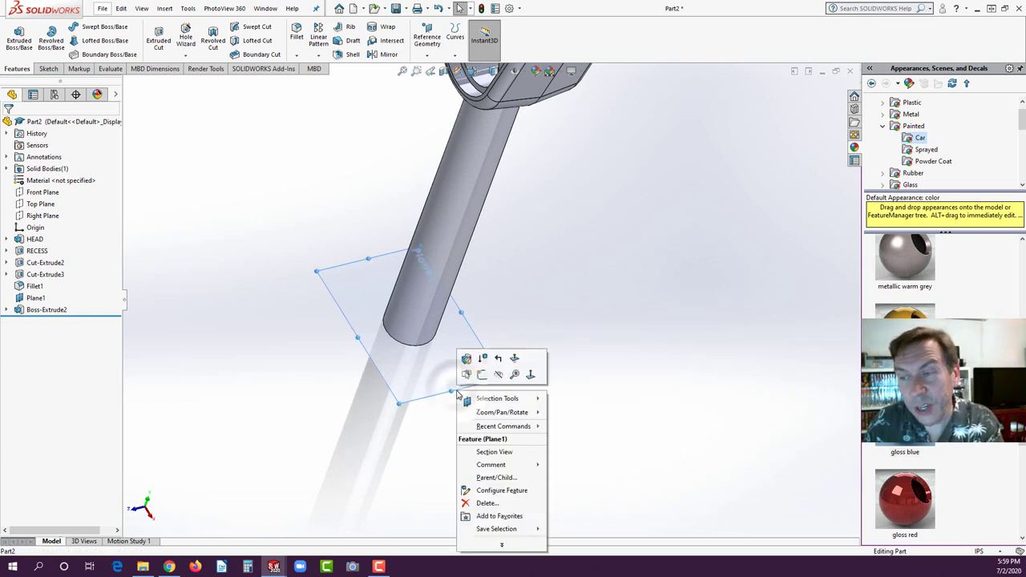
left_click(498, 376)
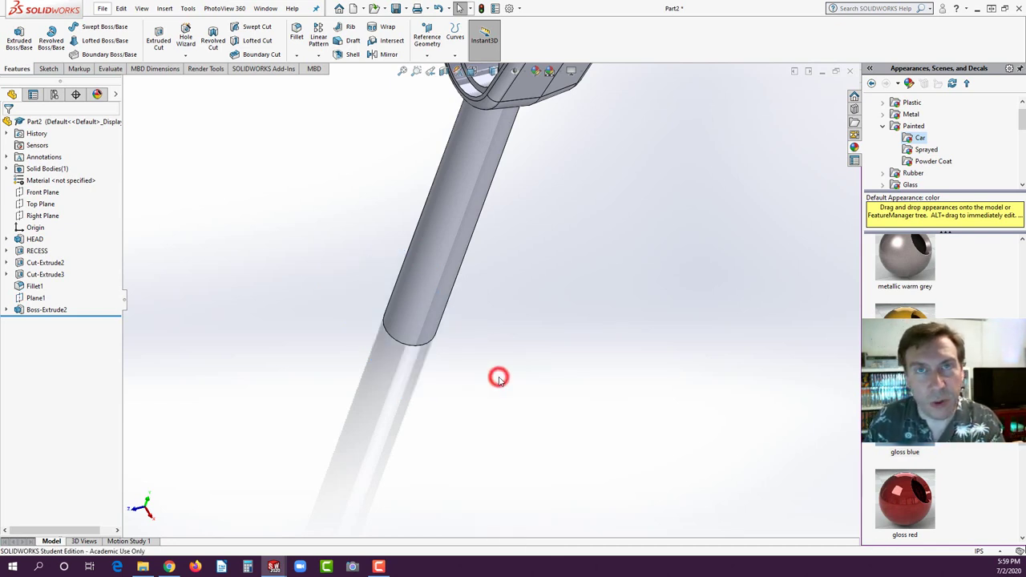
left_click(318, 403)
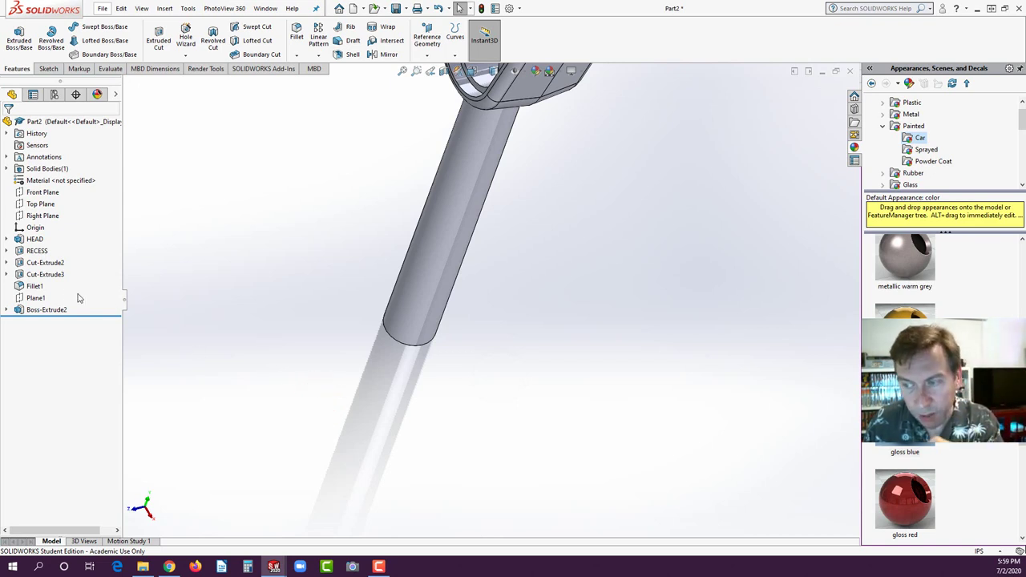
left_click(36, 298)
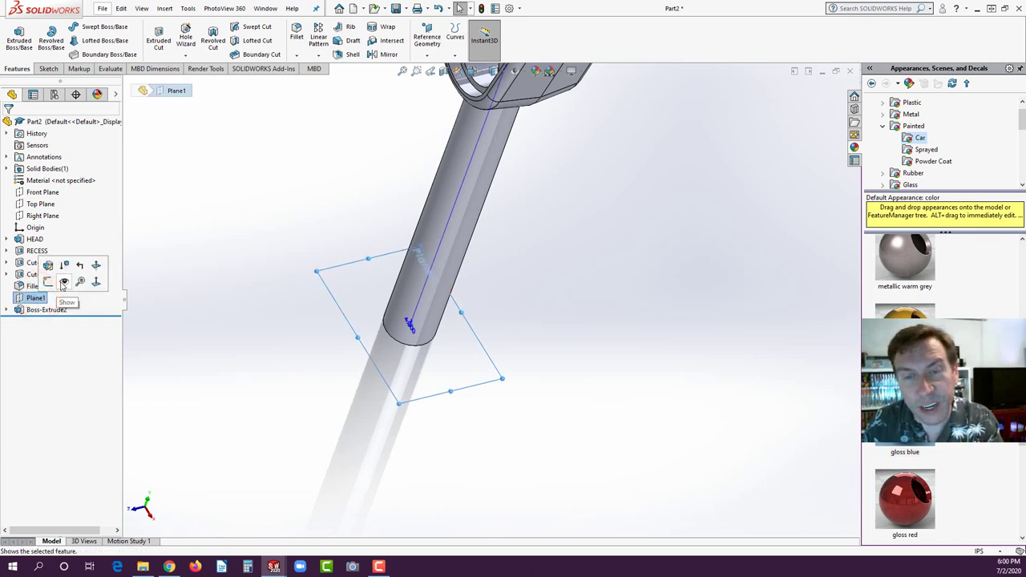
left_click(215, 333)
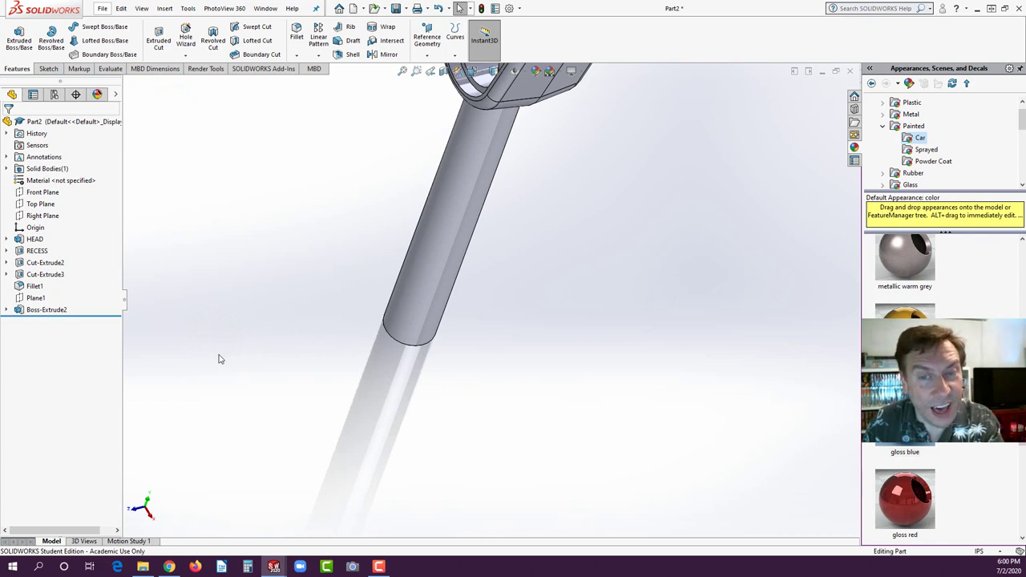
scroll(256, 393, "up", 3)
scroll(264, 397, "up", 2)
scroll(513, 258, "down", 2)
middle_click_drag(499, 261, 453, 313)
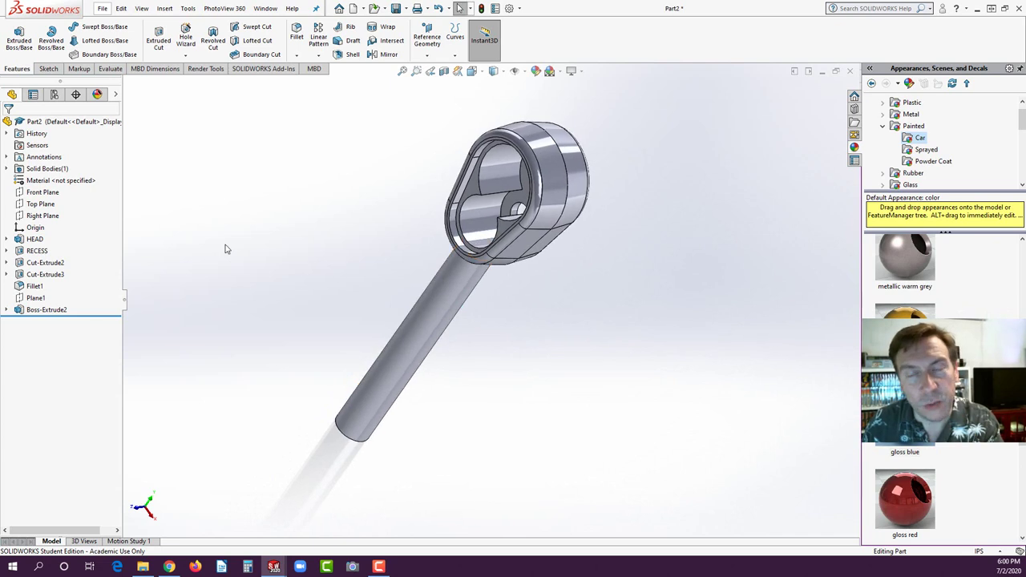
Step: Open a new sketch on the Front Plane and orient the view to Front with room below the shaft
left_click(48, 194)
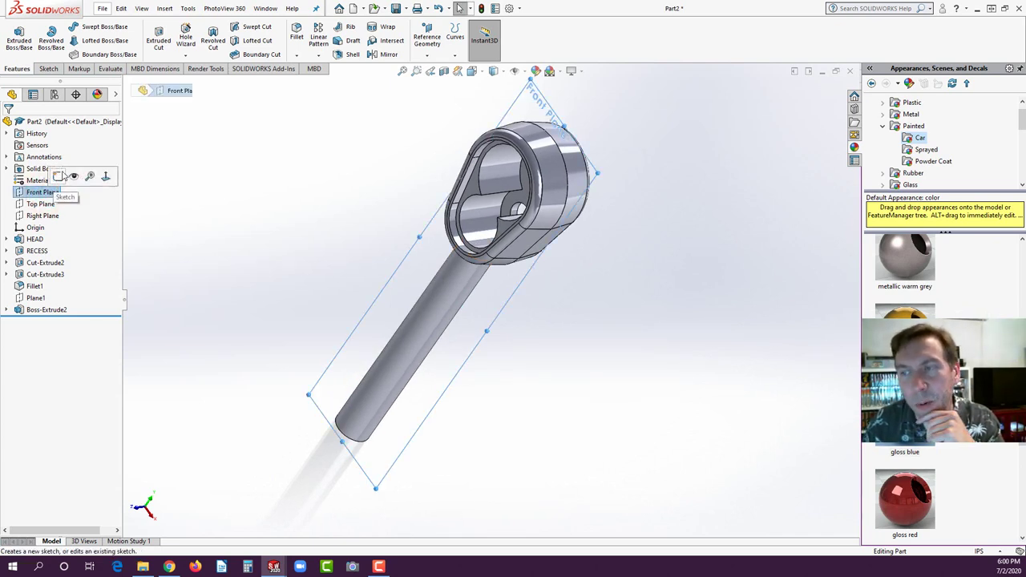
left_click(58, 177)
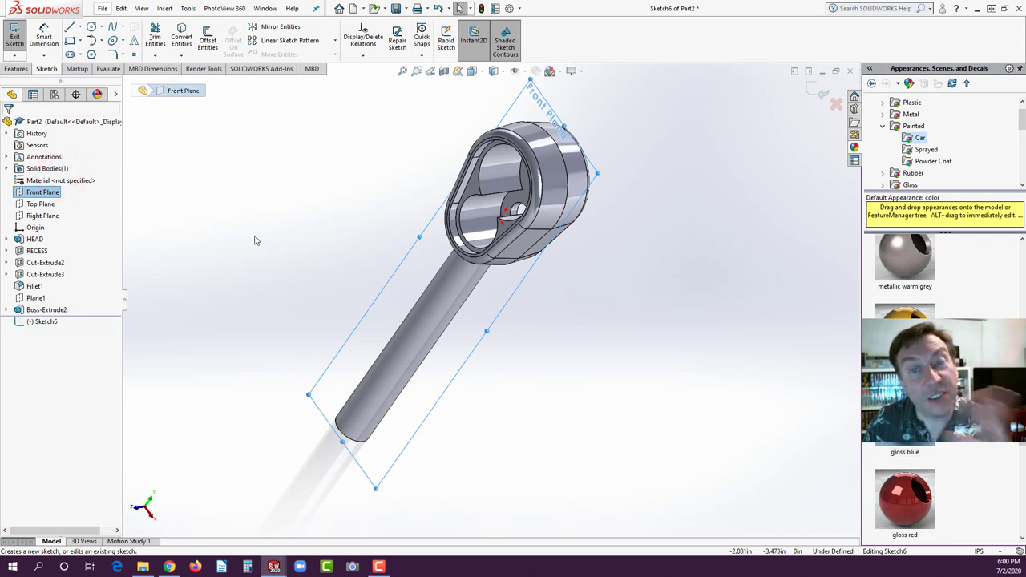
key("space")
left_click(167, 335)
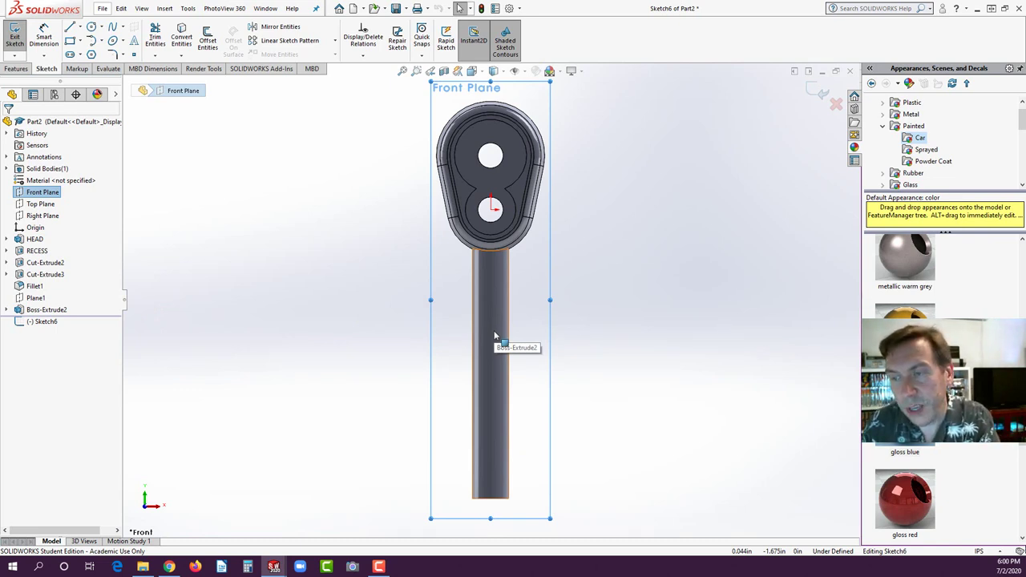
scroll(495, 336, "up", 5)
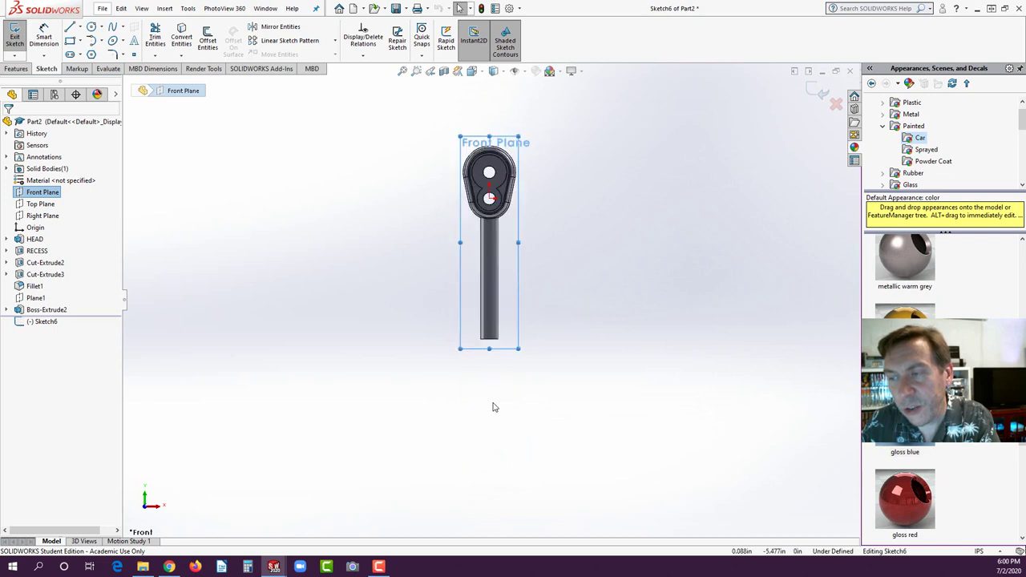
scroll(494, 407, "down", 1)
scroll(494, 406, "up", 1)
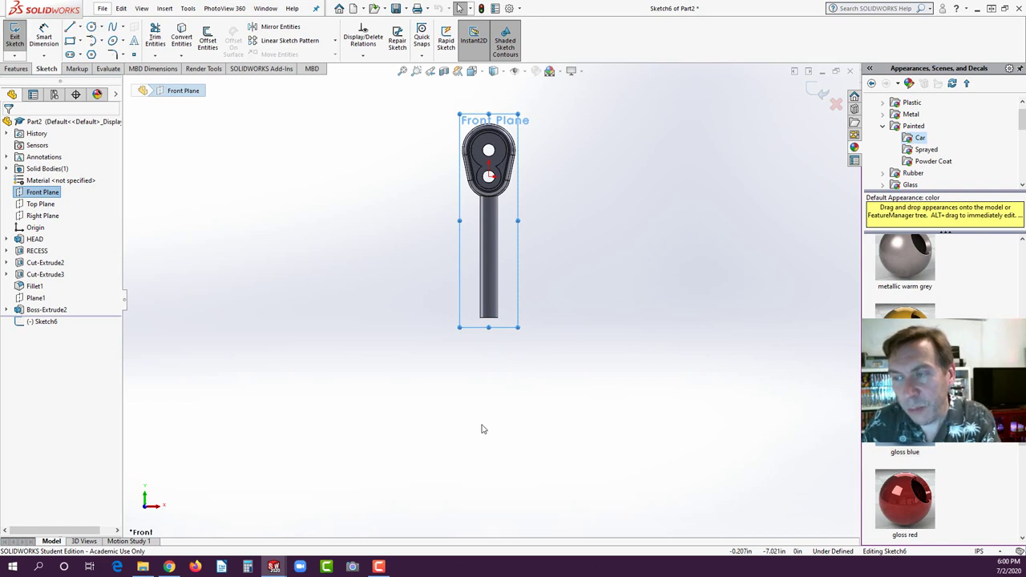
scroll(481, 426, "down", 1)
scroll(477, 411, "up", 2)
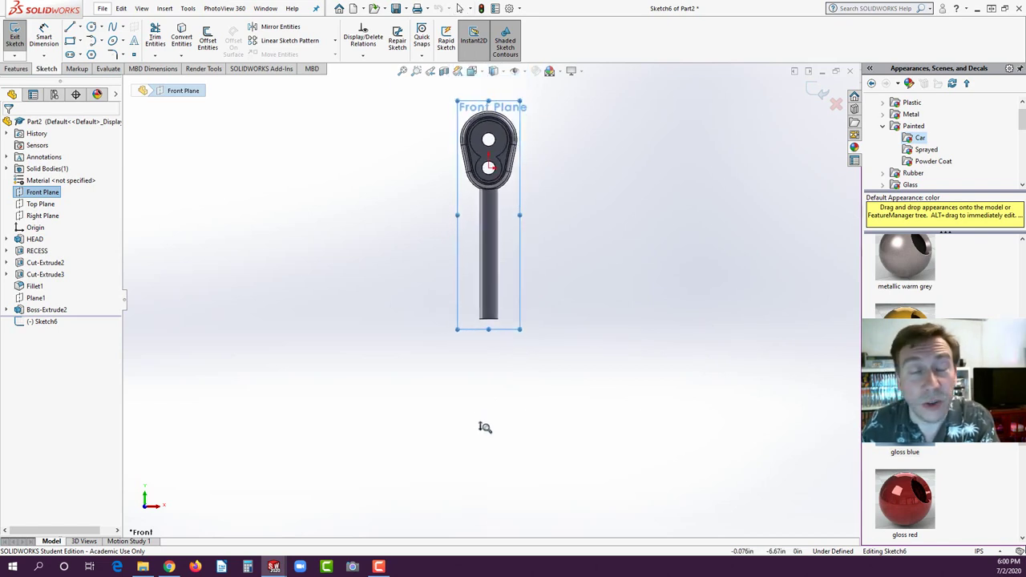
middle_click_drag(486, 434, 486, 387, "ctrl")
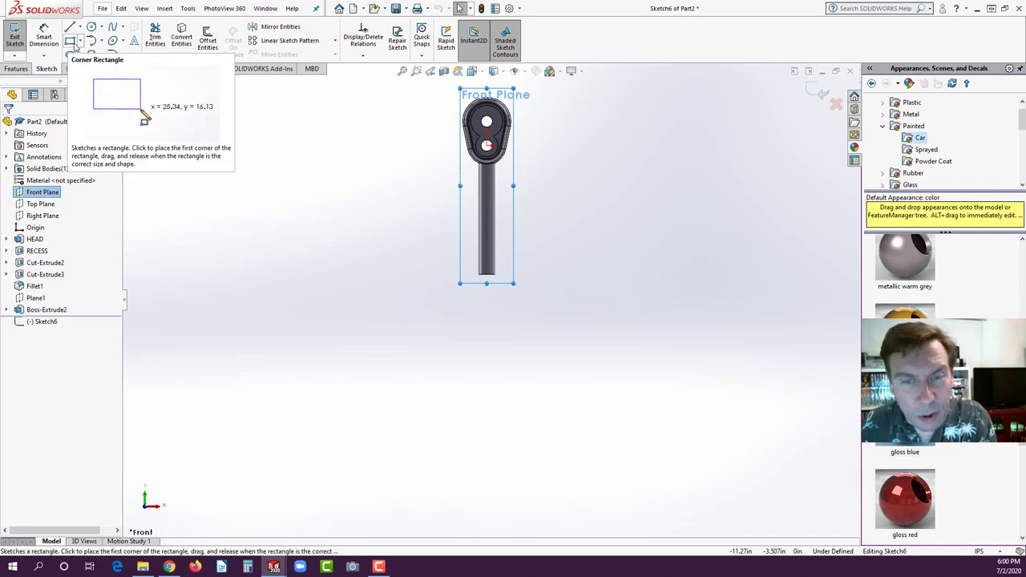
Step: Sketch a corner rectangle about 1.16 in wide and 3.03 in tall, off to the right of the shaft's lower end
left_click(81, 44)
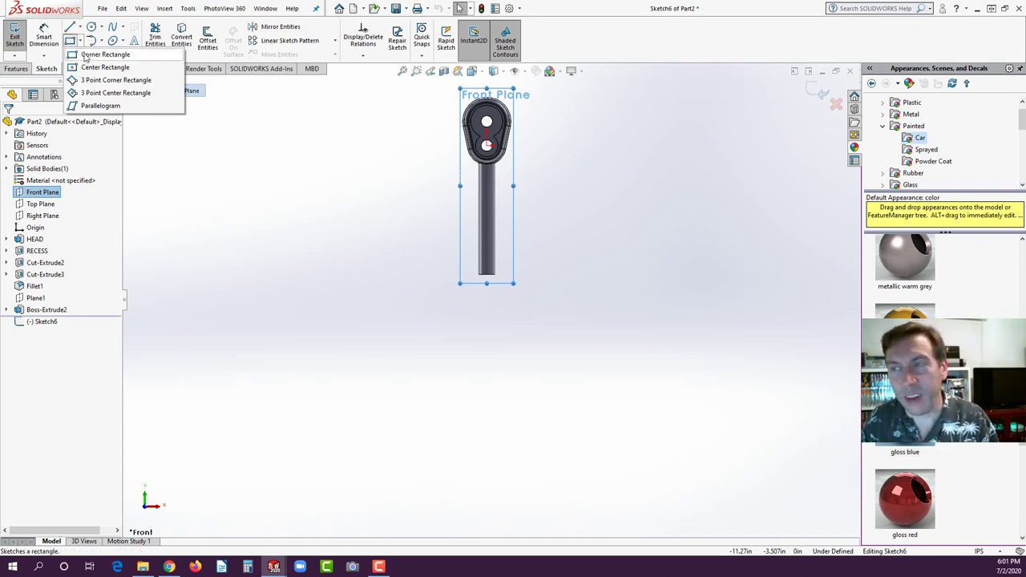
left_click(85, 54)
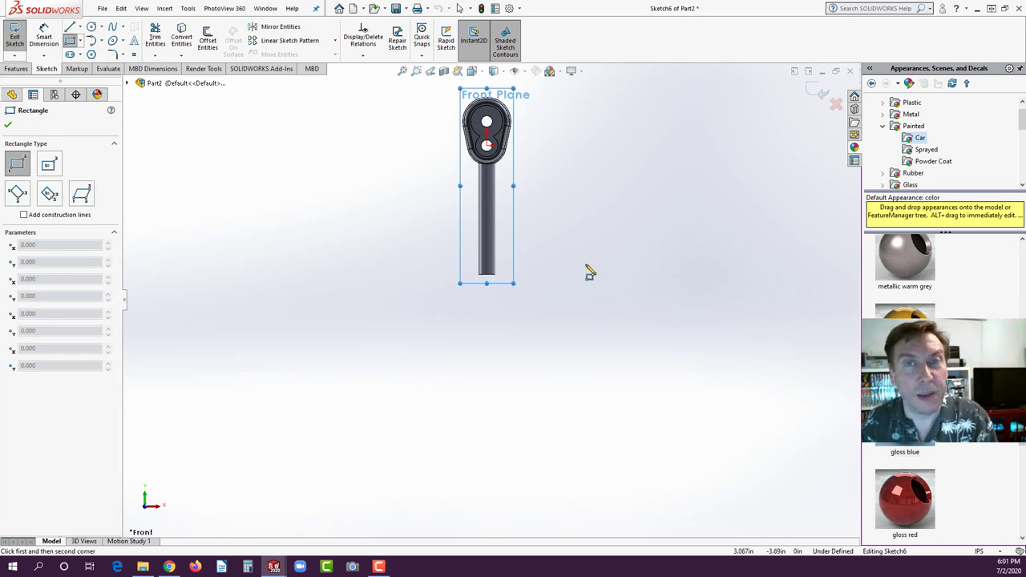
left_click(585, 264)
left_click(623, 363)
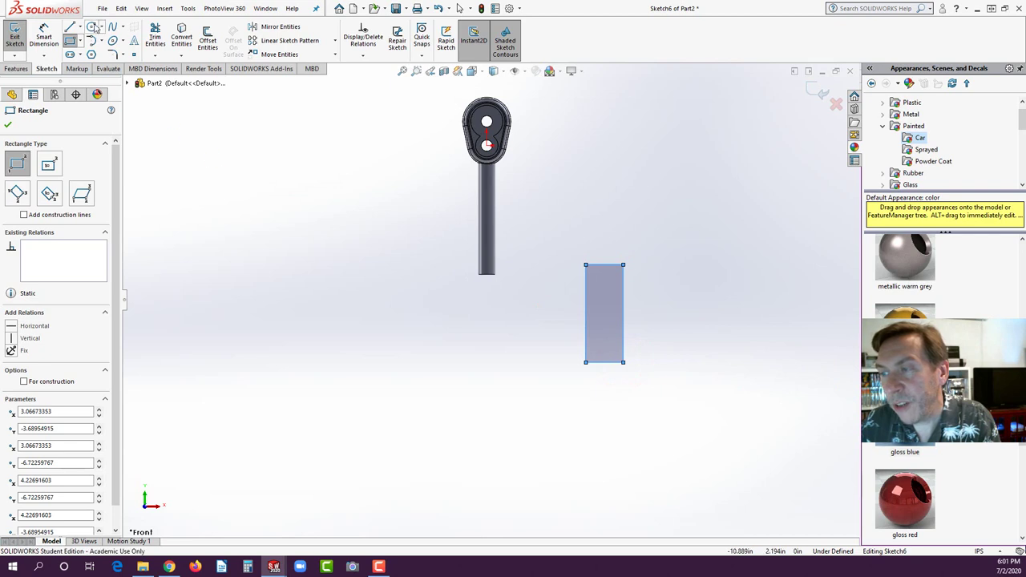
Step: Draw a vertical centerline about 3 in long upward from the midpoint of the rectangle's top edge
left_click(80, 30)
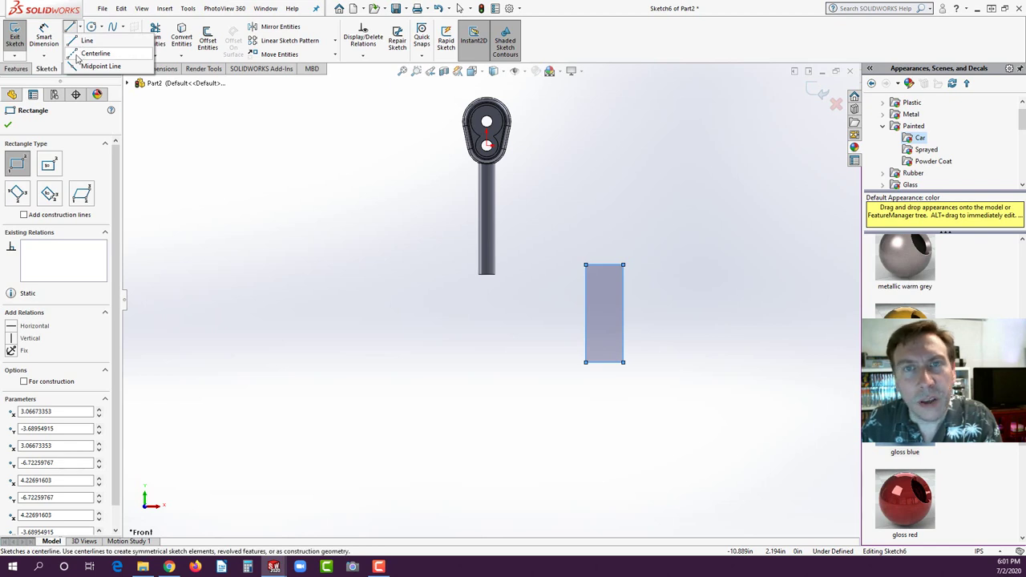
left_click(77, 56)
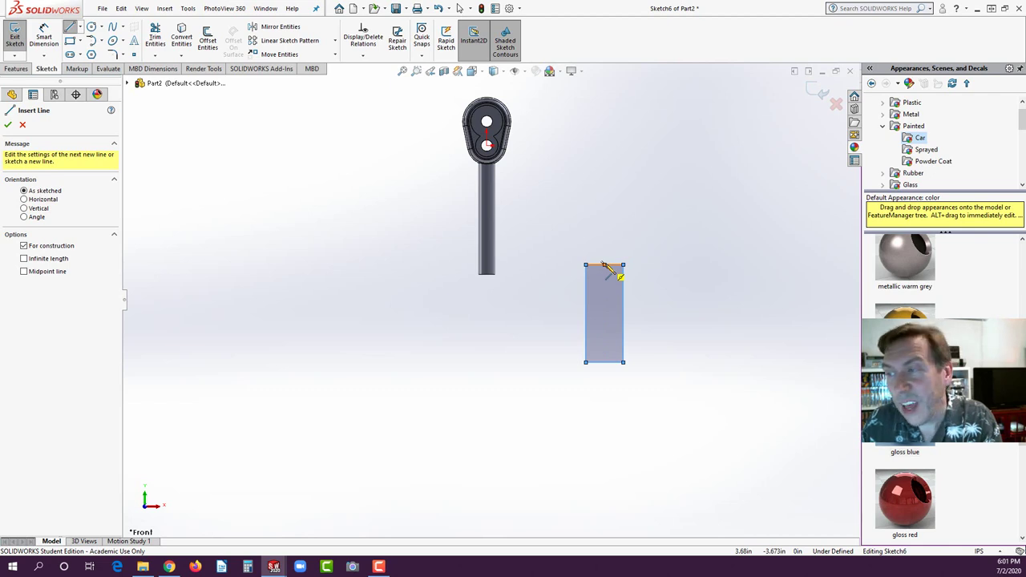
left_click(605, 264)
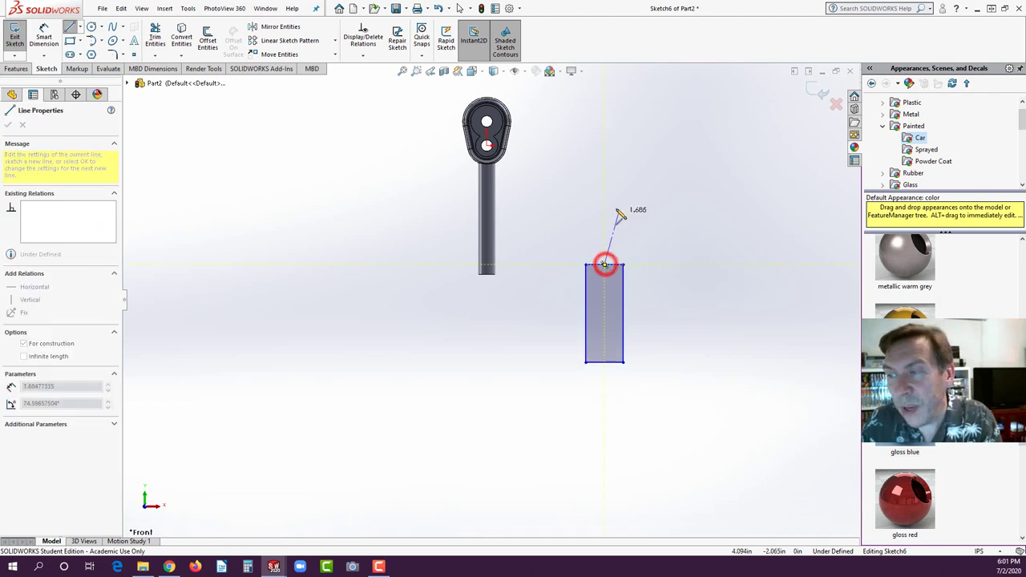
left_click(606, 168)
key("Escape")
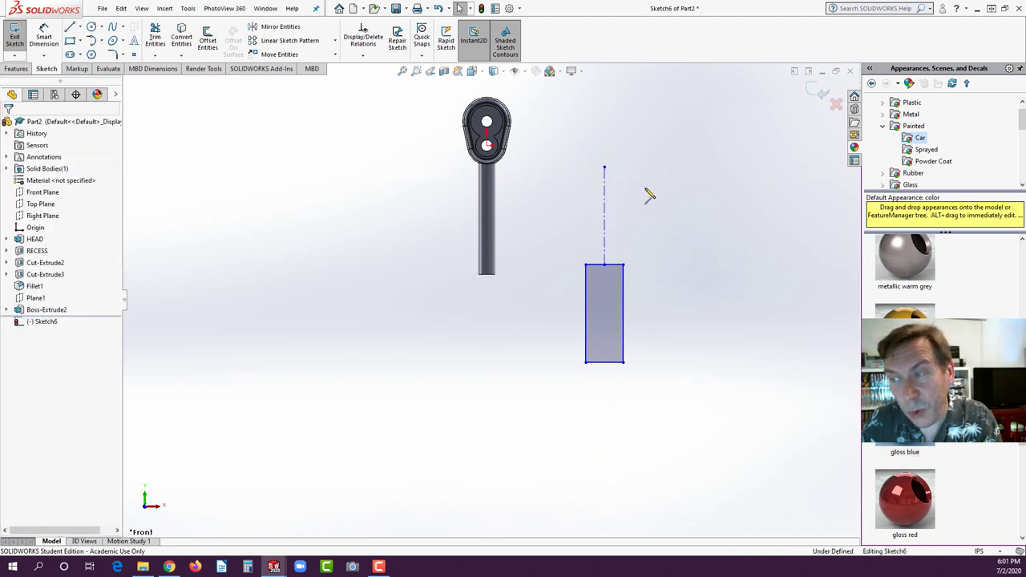
Step: Dimension the rectangle to 4 in high and 1 in wide
left_click(48, 40)
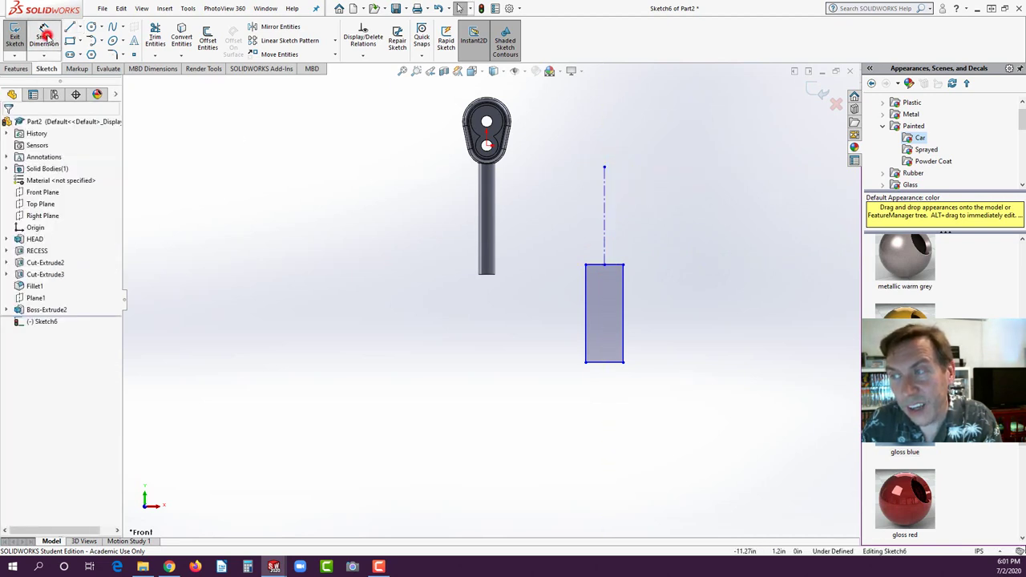
left_click(624, 307)
left_click(644, 315)
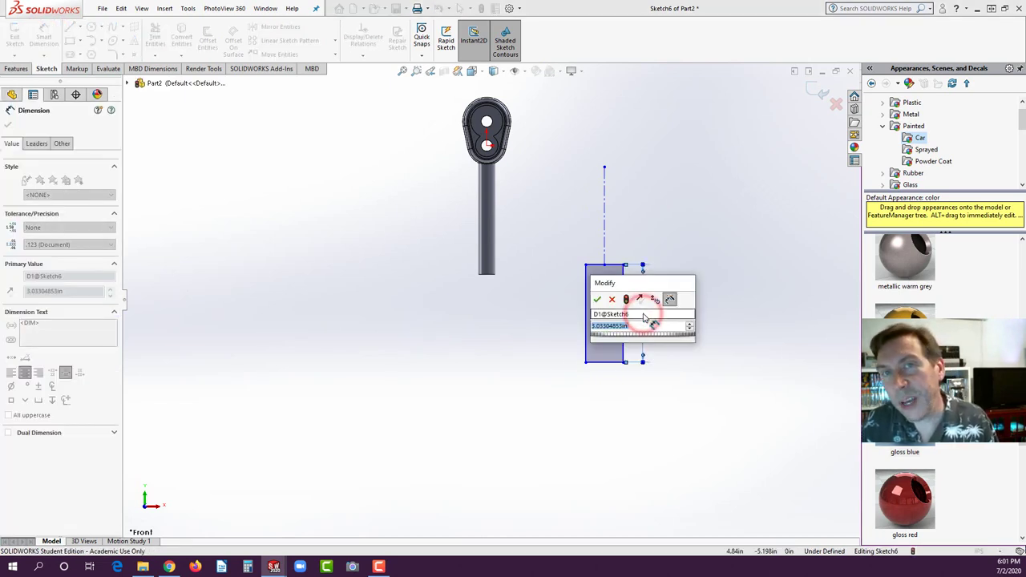
type("4")
key("Return")
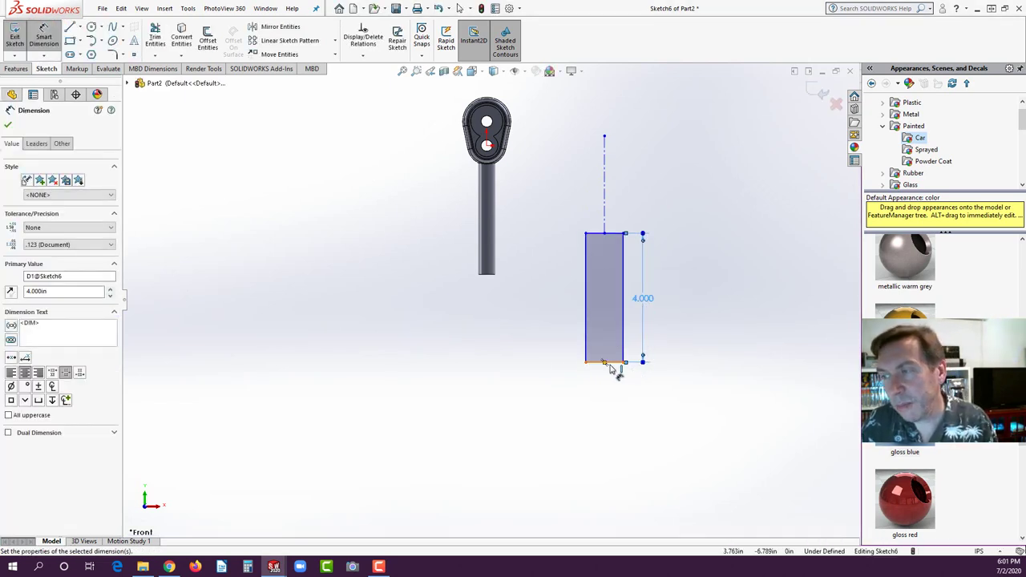
left_click(612, 363)
left_click(607, 391)
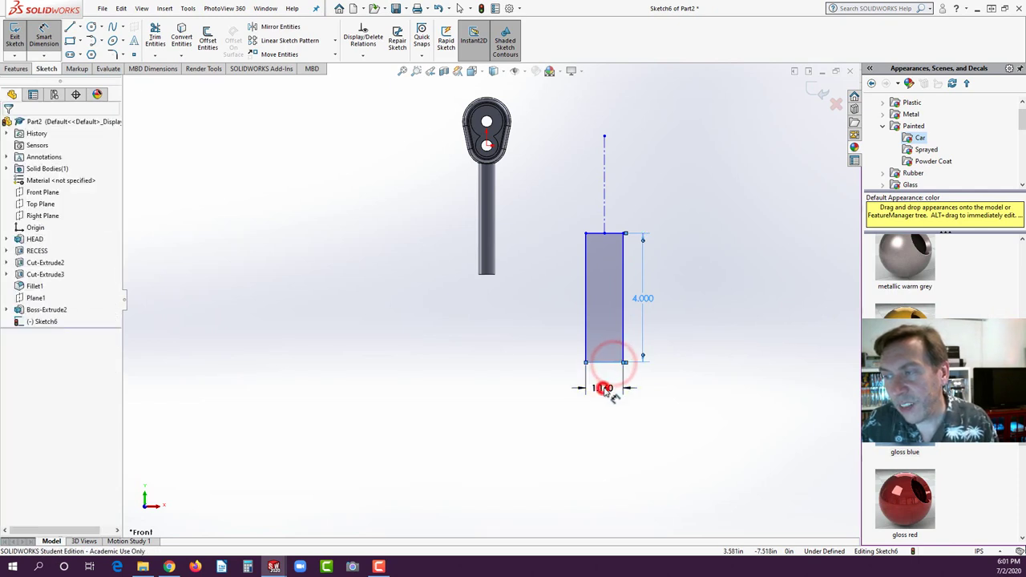
type("1.000in")
key("Return")
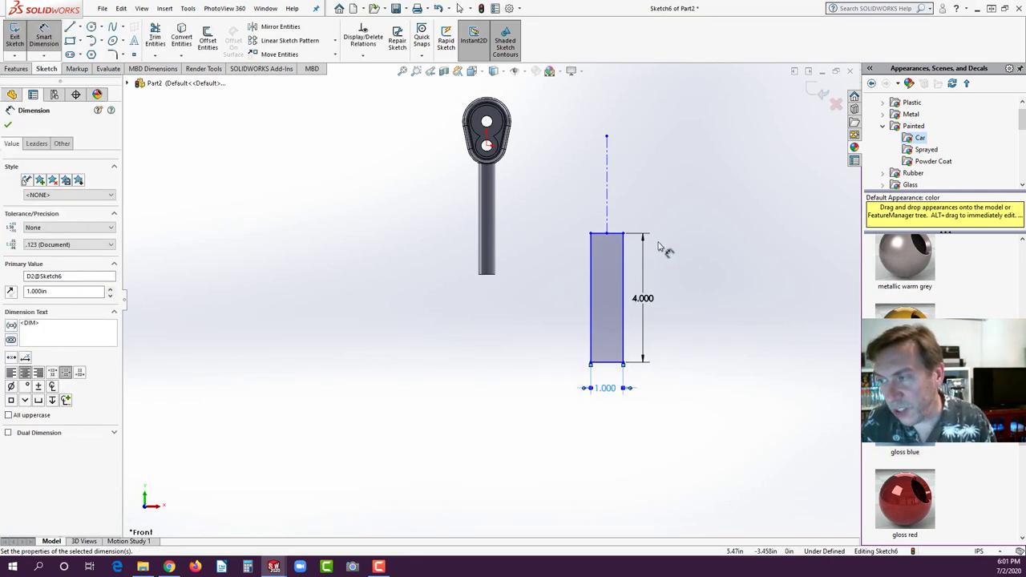
Step: Dimension the vertical centerline's length to 3.7 in
left_click(607, 159)
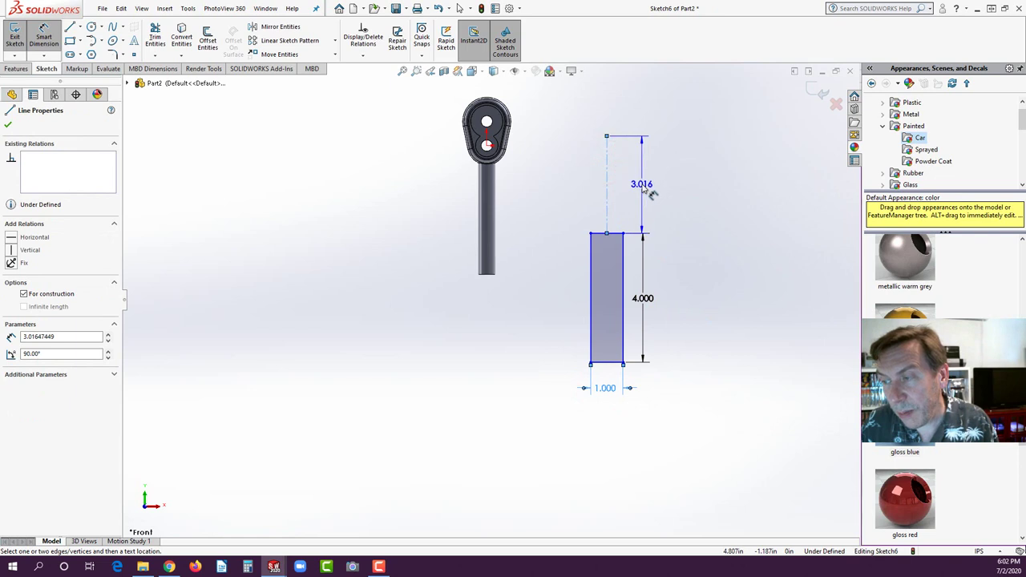
left_click(642, 189)
type("3.7")
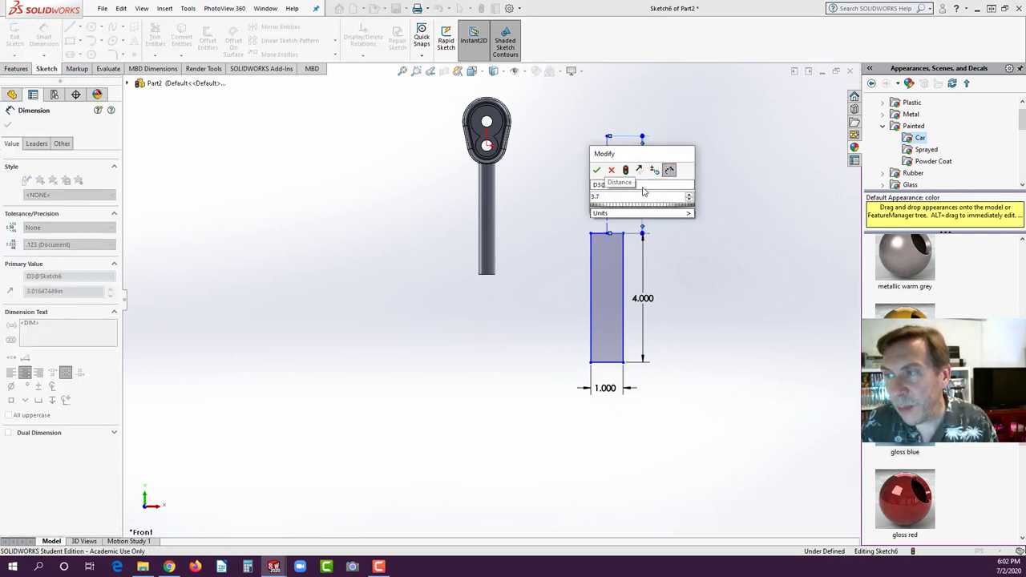
key("Return")
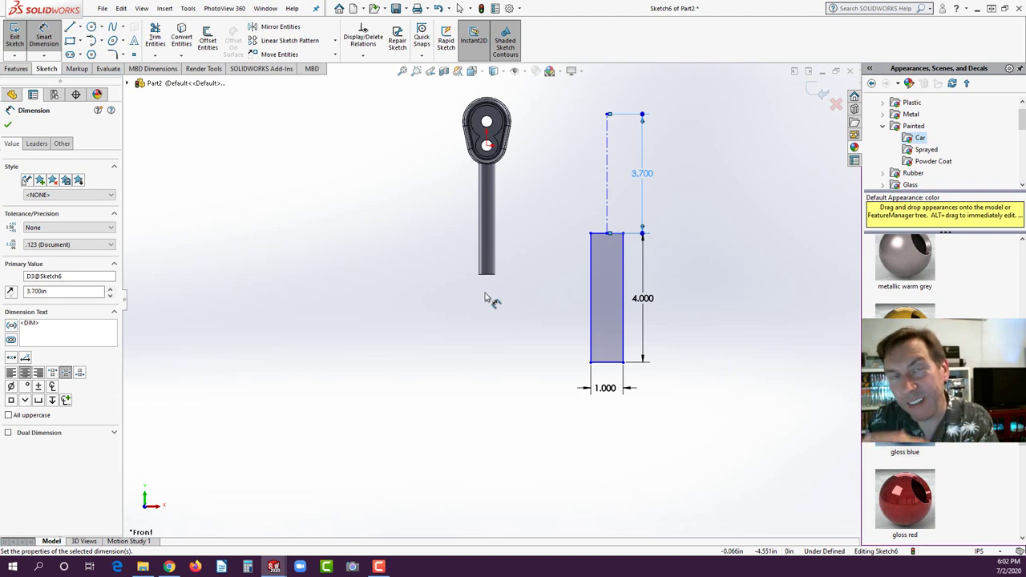
left_click(533, 273)
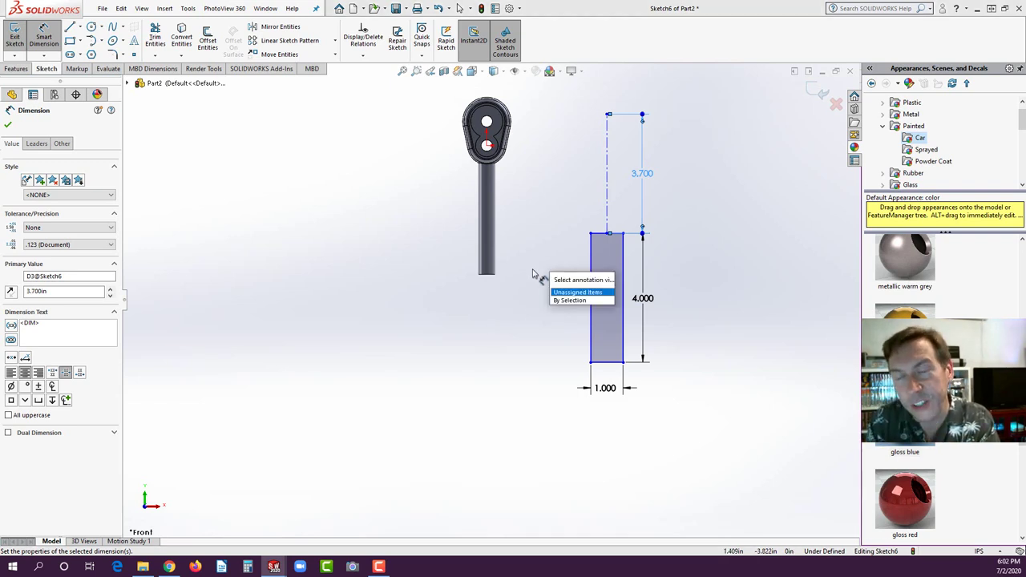
key("Escape")
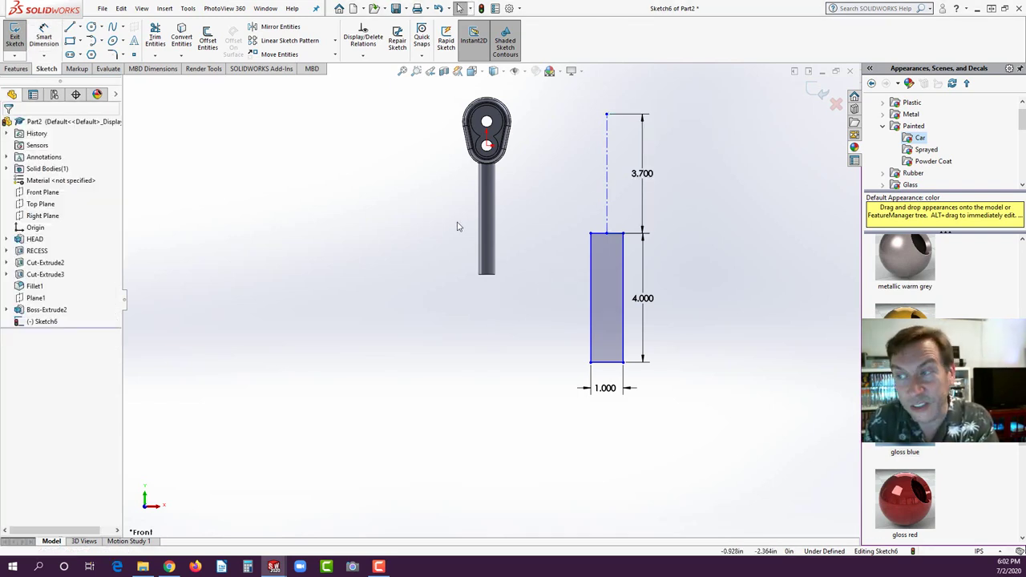
Step: Move the centerline's upper endpoint onto the origin in the wrench head so the rectangle lines up with the shaft
left_click(607, 116)
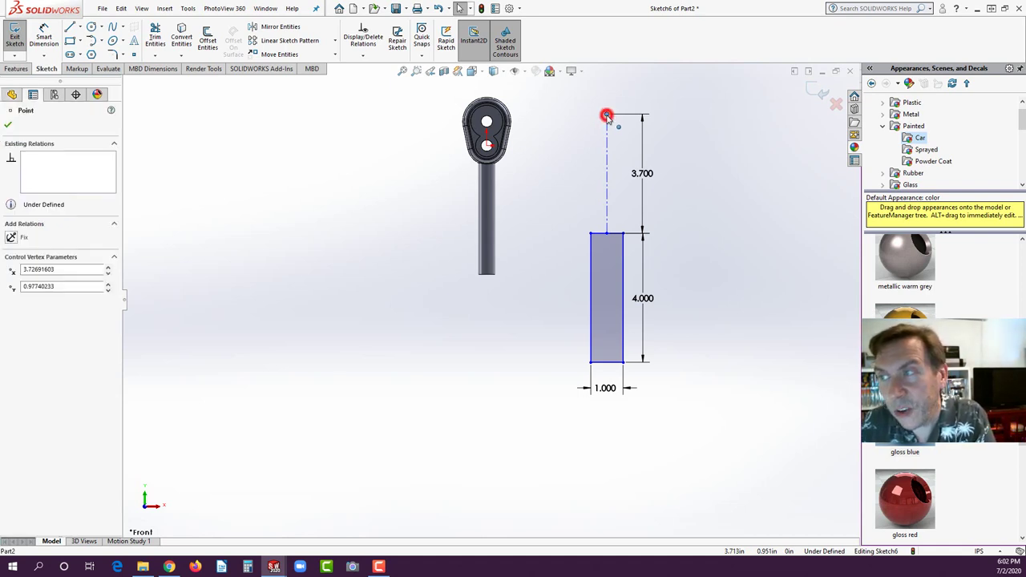
left_click_drag(607, 116, 488, 146)
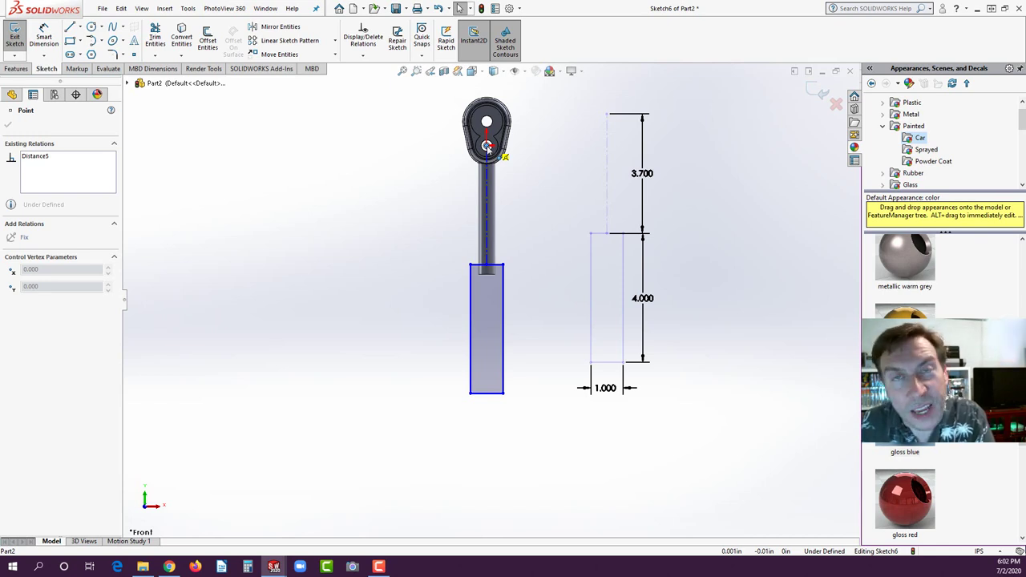
left_click_drag(487, 147, 487, 148)
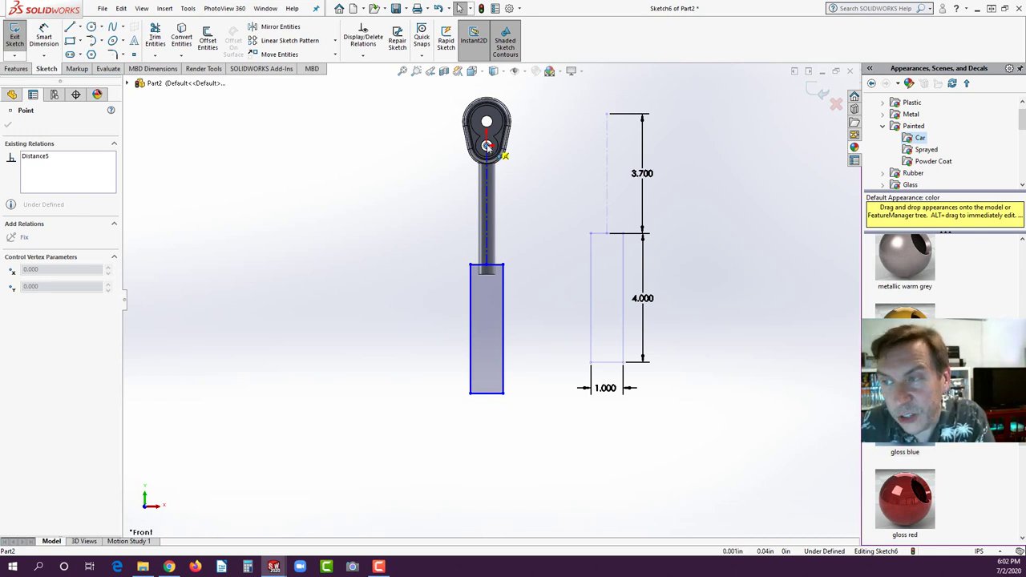
left_click(429, 213)
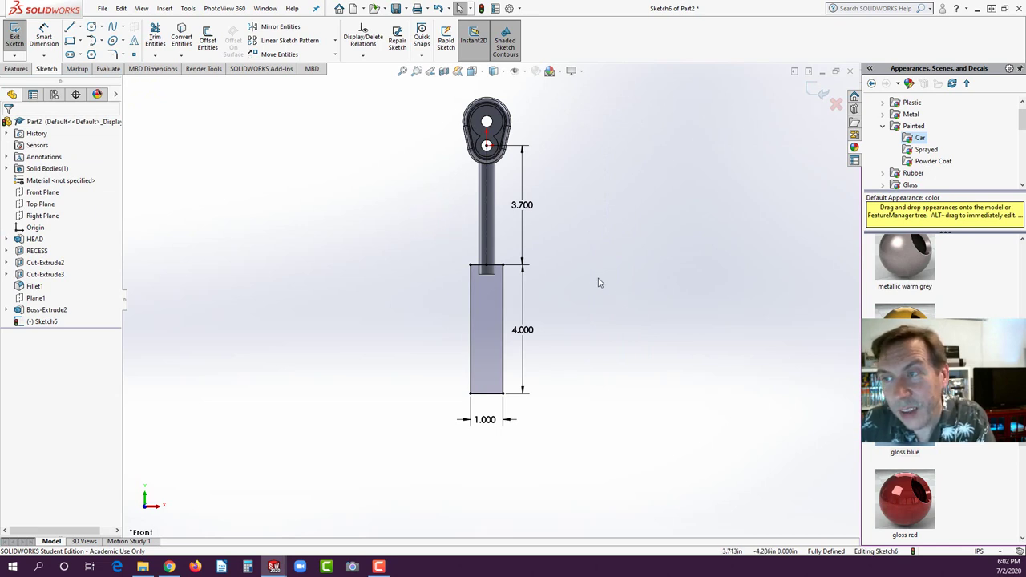
Step: Extrude the handle rectangle as a boss, Mid Plane, 0.75 in deep, with a 7-degree inward draft
middle_click_drag(601, 281, 554, 319)
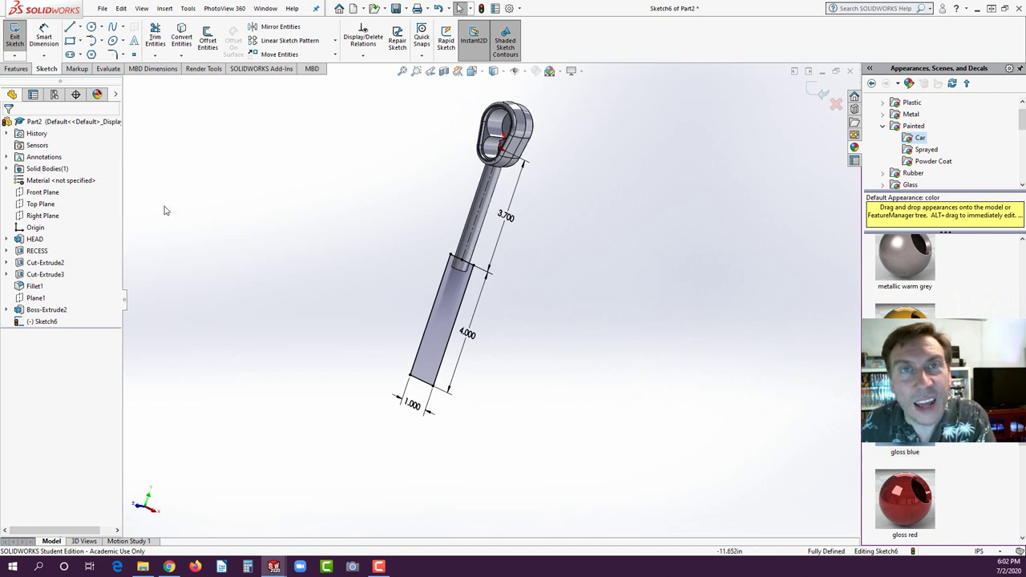
left_click(16, 69)
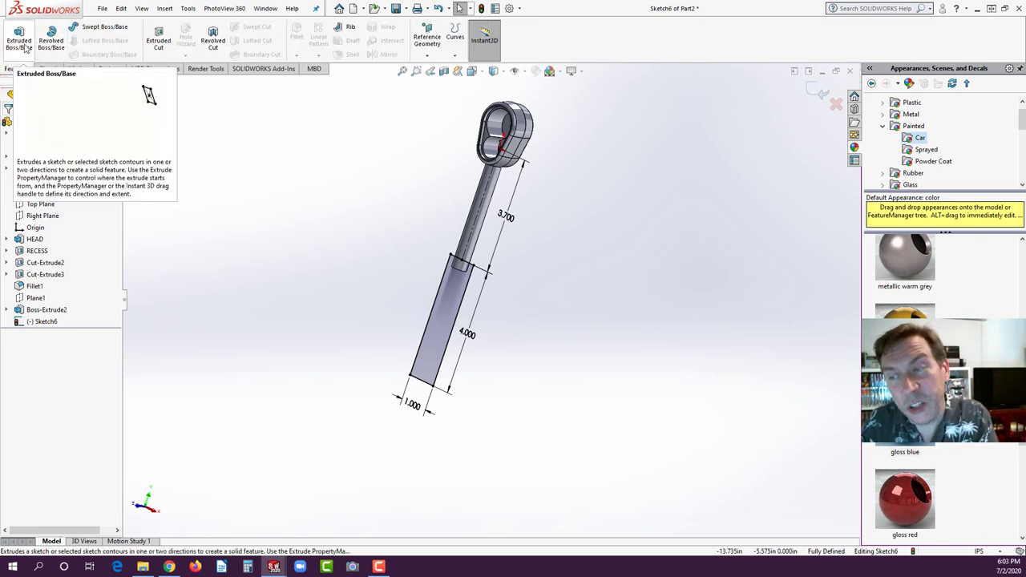
left_click(24, 45)
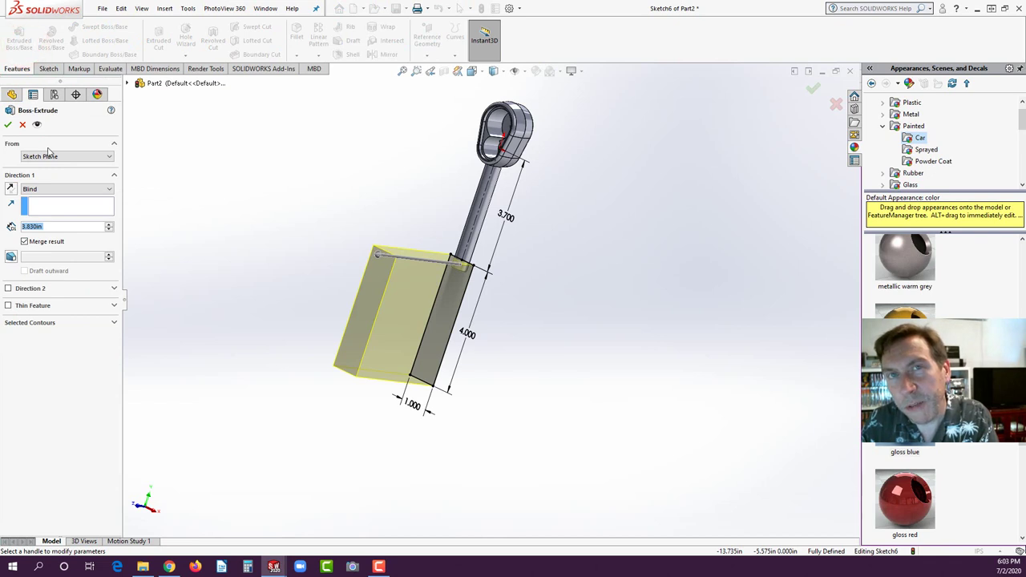
left_click(48, 190)
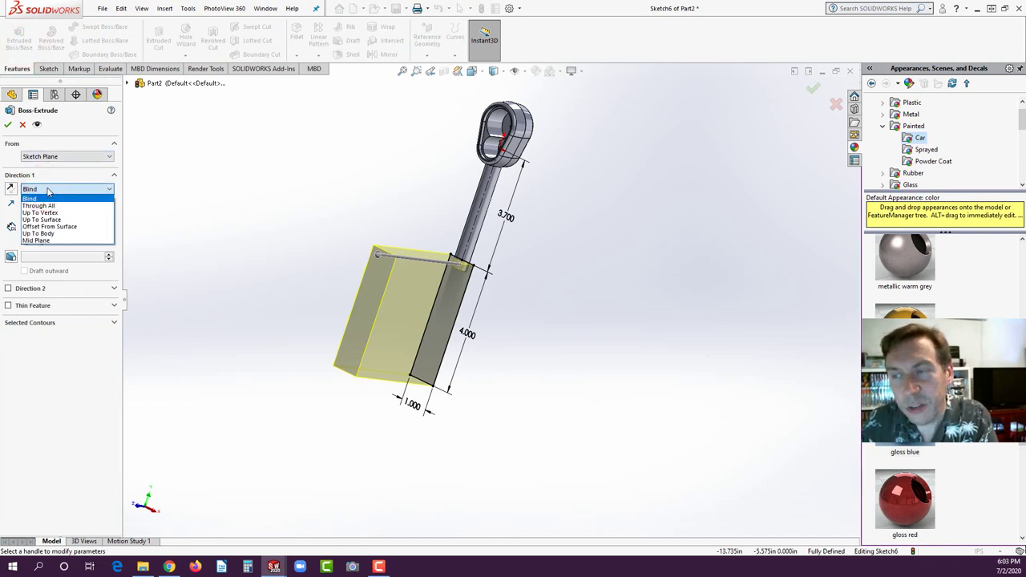
left_click(49, 240)
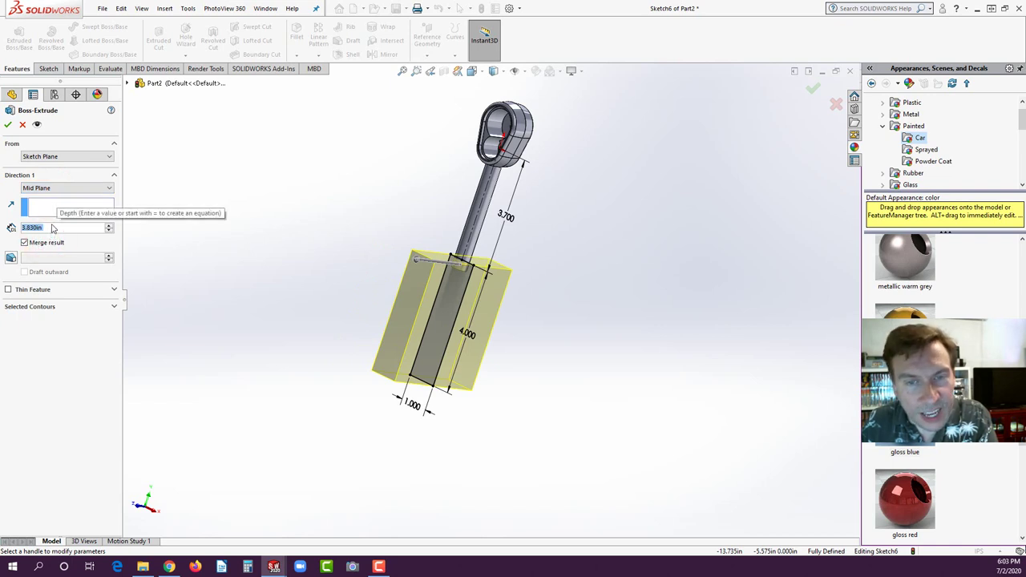
key("BackSpace")
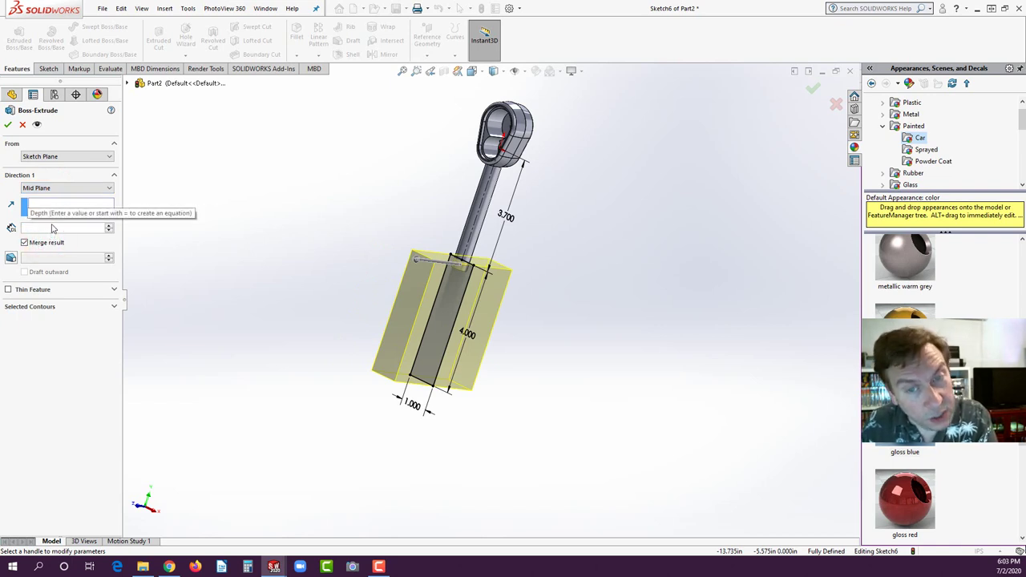
left_click(37, 228)
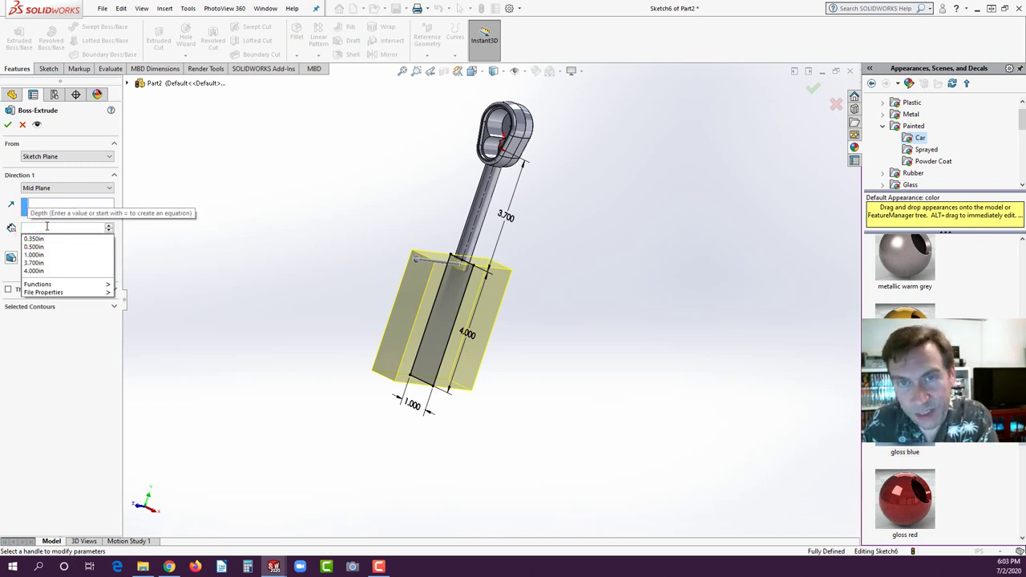
type(".75")
key("Return")
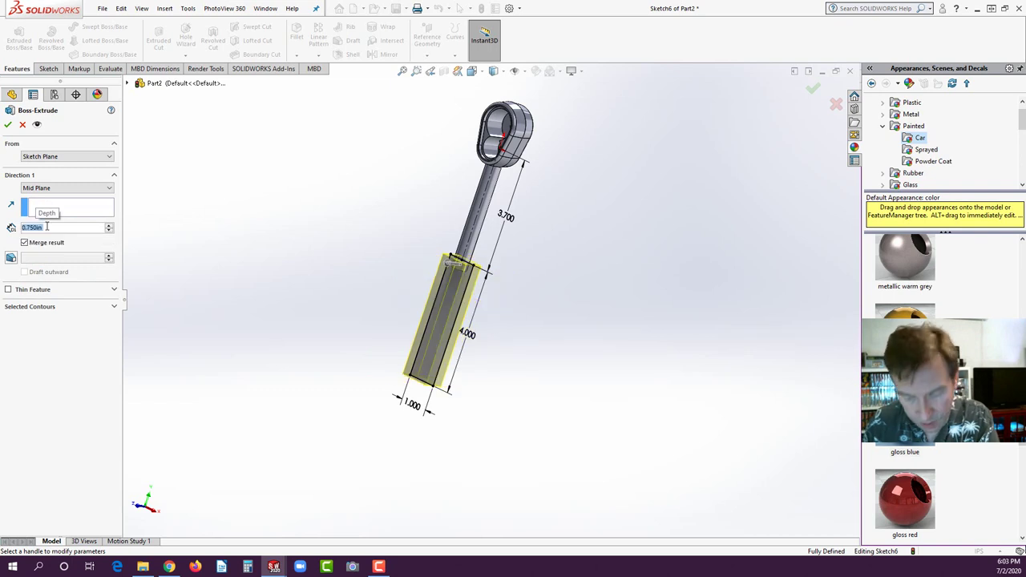
left_click(13, 257)
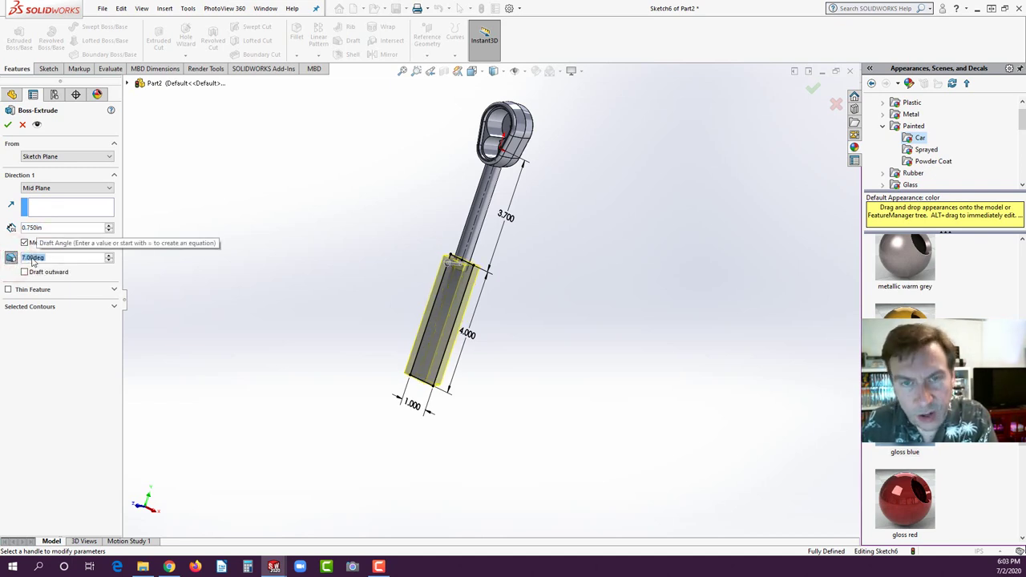
left_click(7, 125)
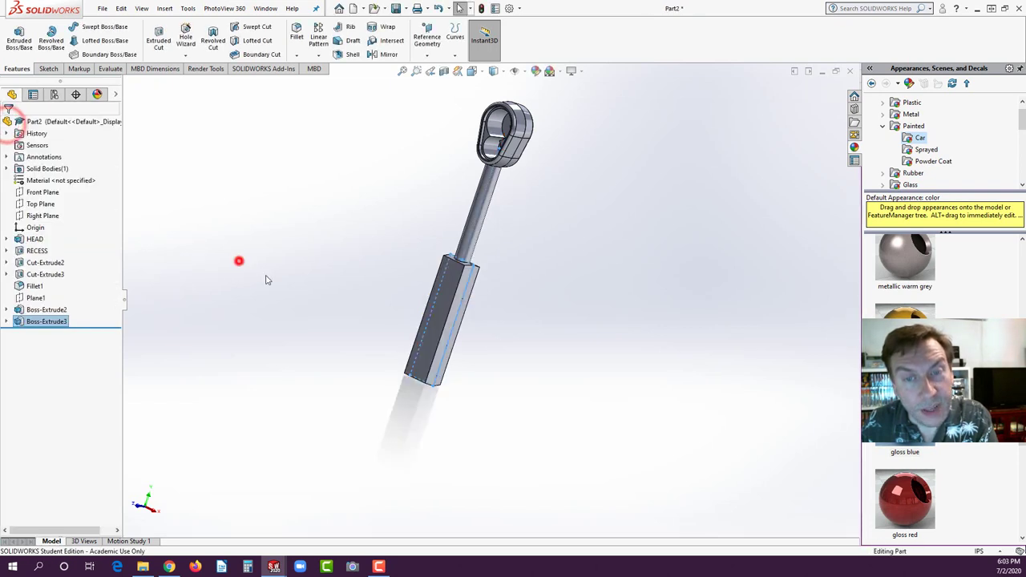
Step: Fillet the four long outer edges of the handle with a symmetric 0.1 in radius
middle_click_drag(238, 259, 492, 305)
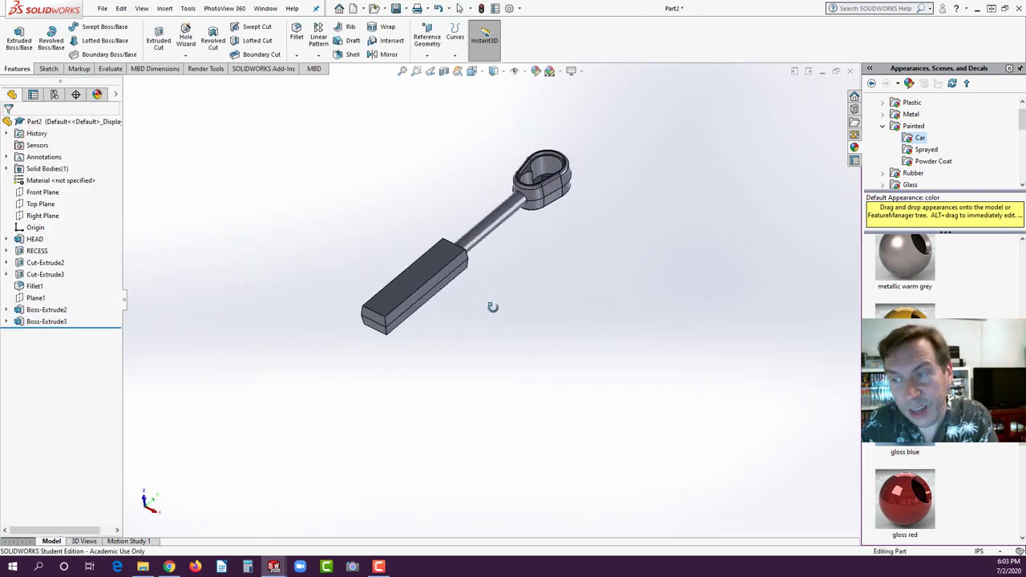
scroll(441, 264, "down", 4)
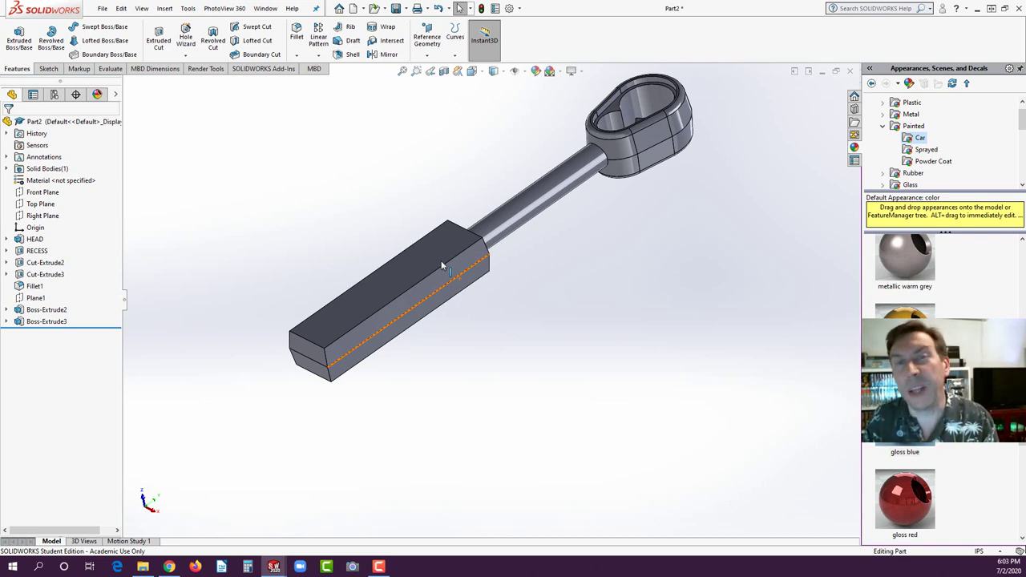
left_click(297, 32)
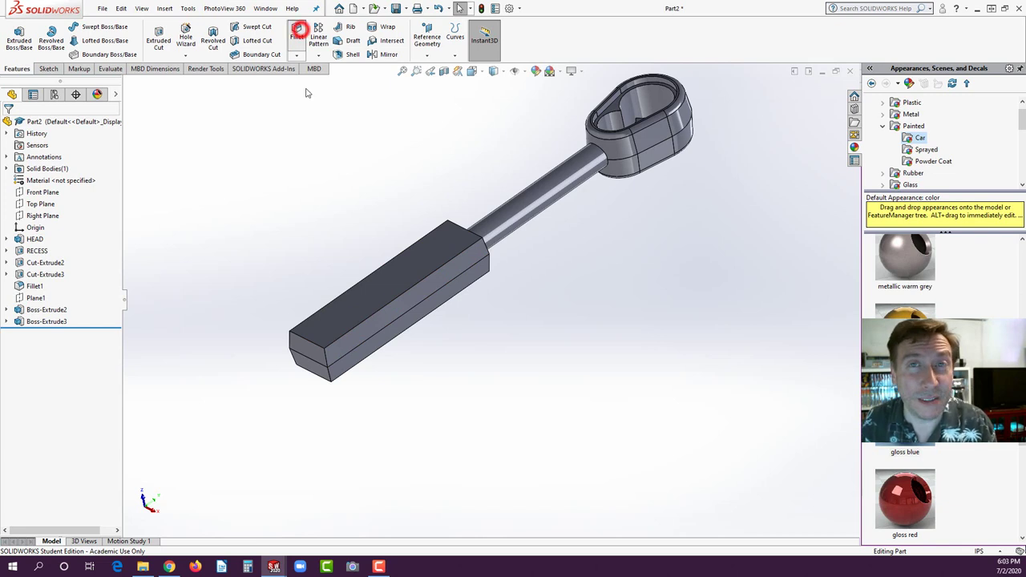
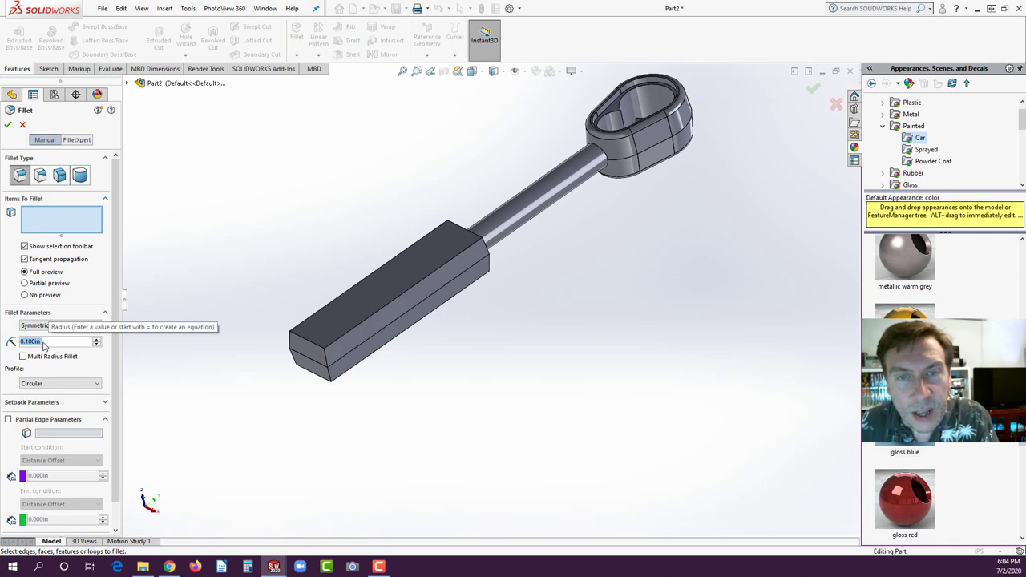
left_click(390, 302)
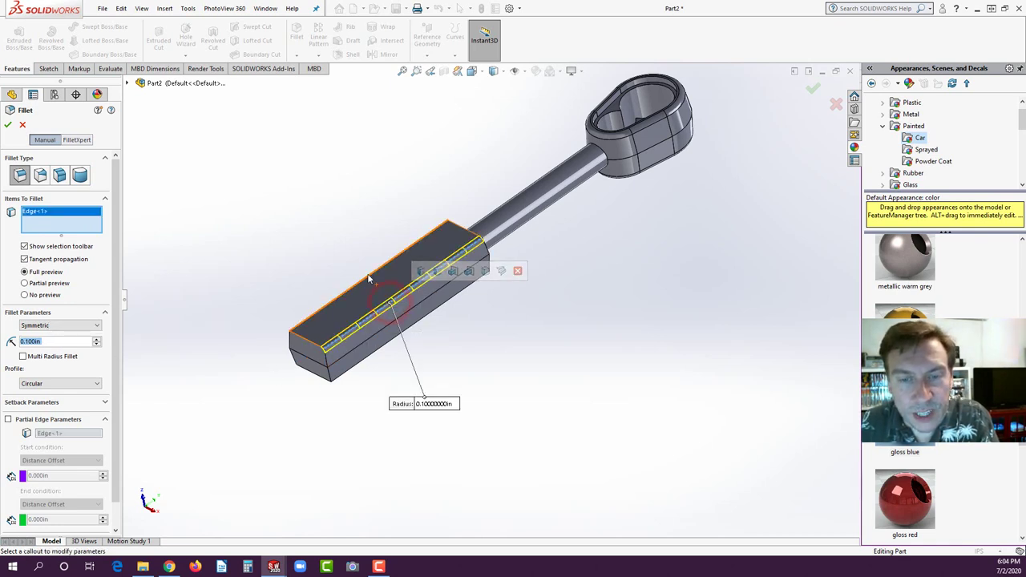
left_click(368, 278)
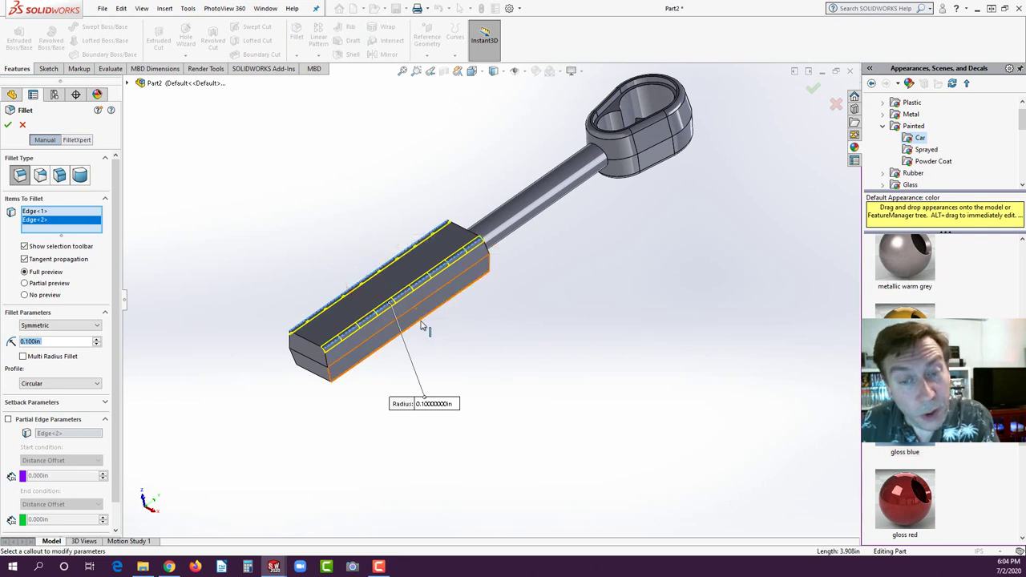
left_click(421, 322)
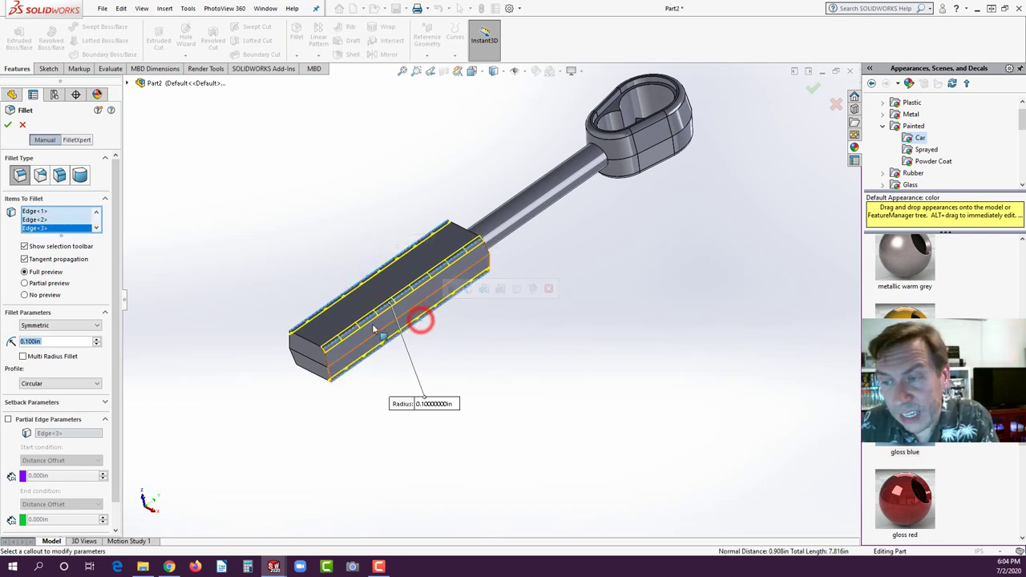
left_click(303, 366)
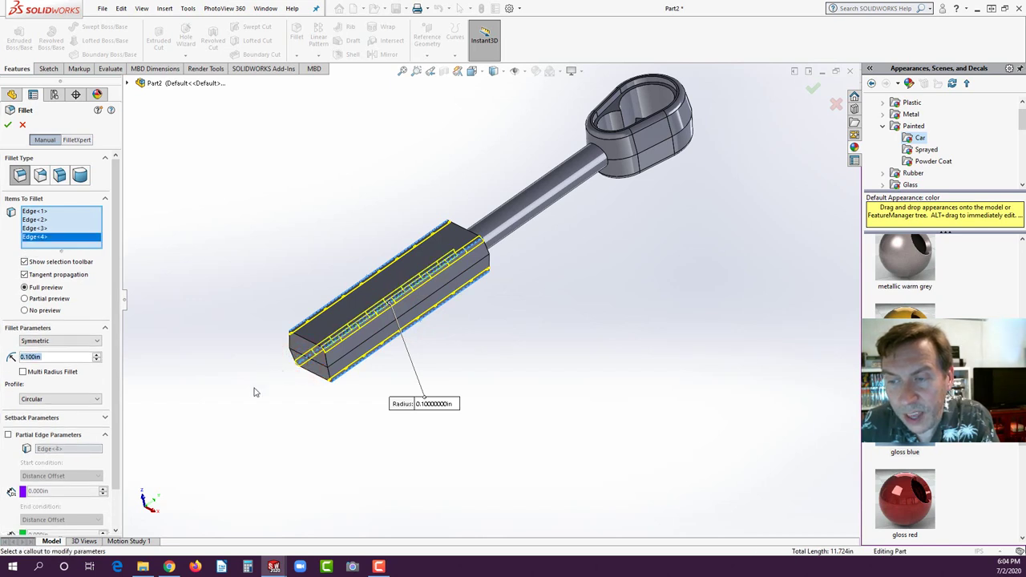
left_click(8, 125)
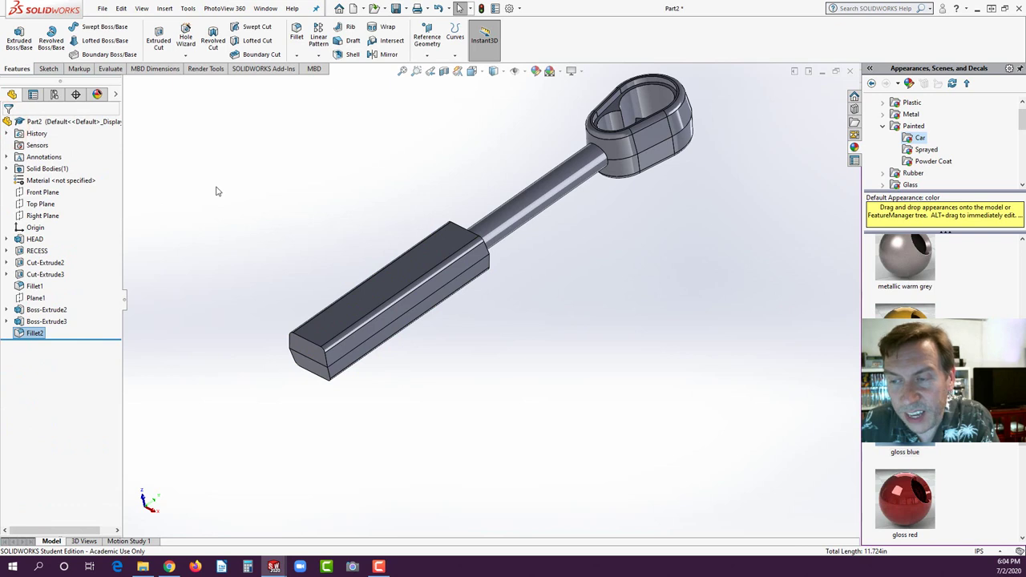
Step: Fillet the upper and lower edges at both handle ends and the shaft's cylindrical face with a 0.06 in radius
left_click(297, 36)
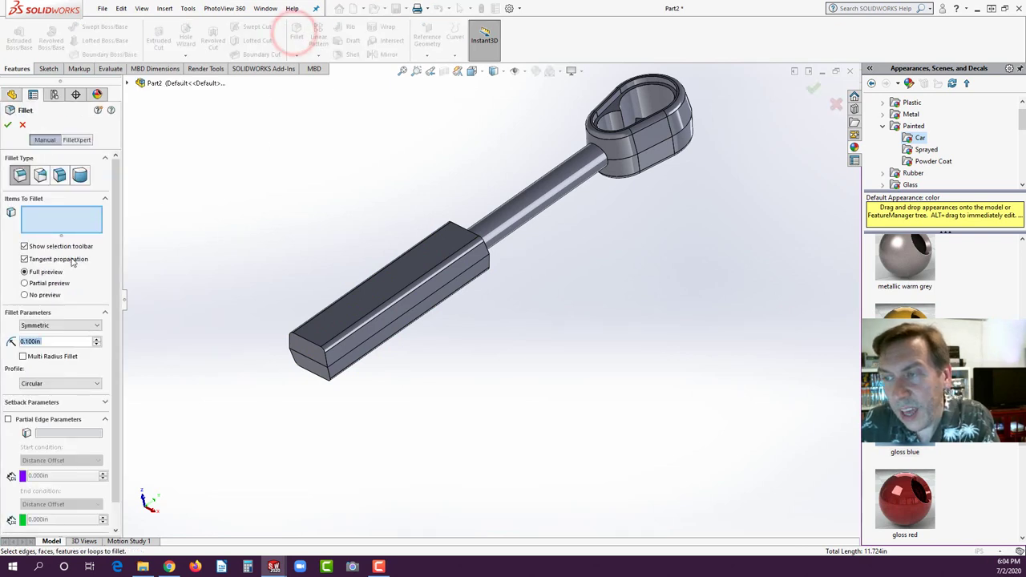
type(".06")
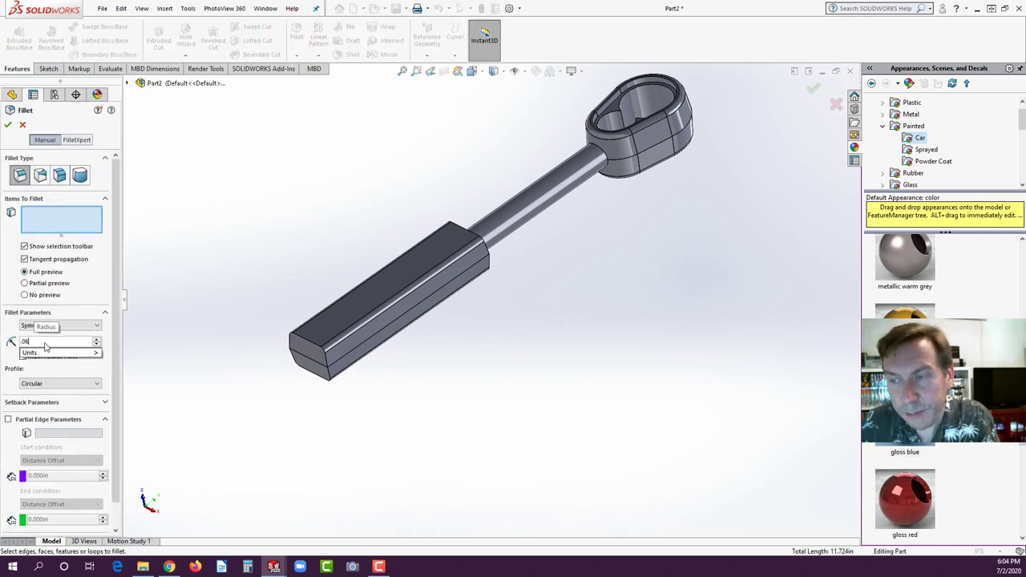
key("Return")
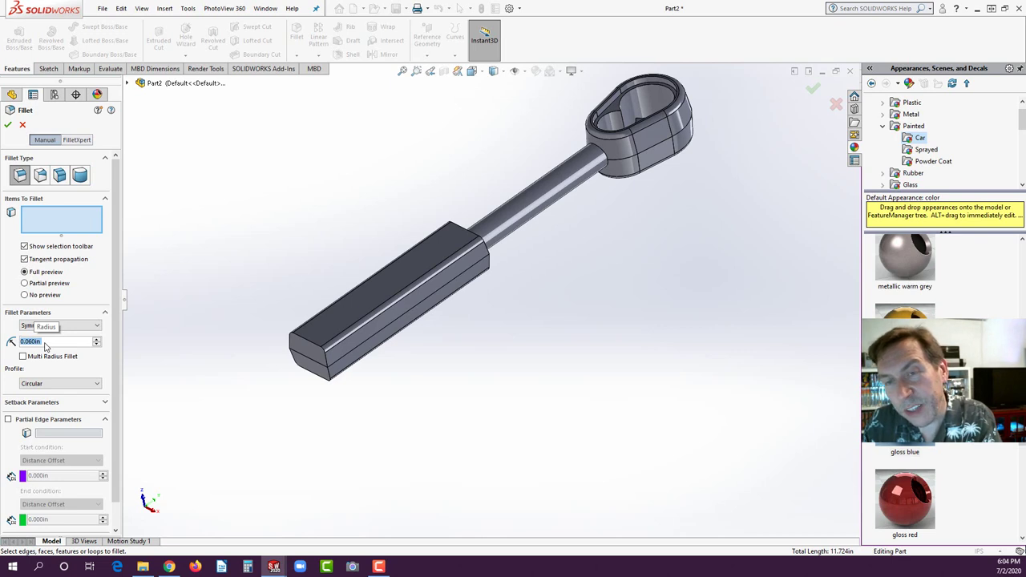
left_click(307, 343)
left_click(323, 380)
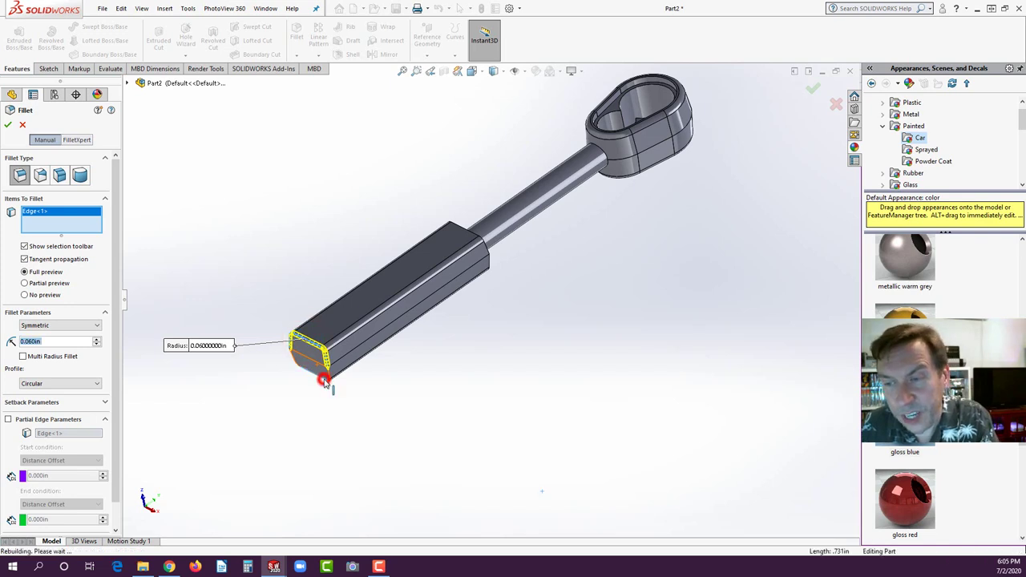
left_click(459, 230)
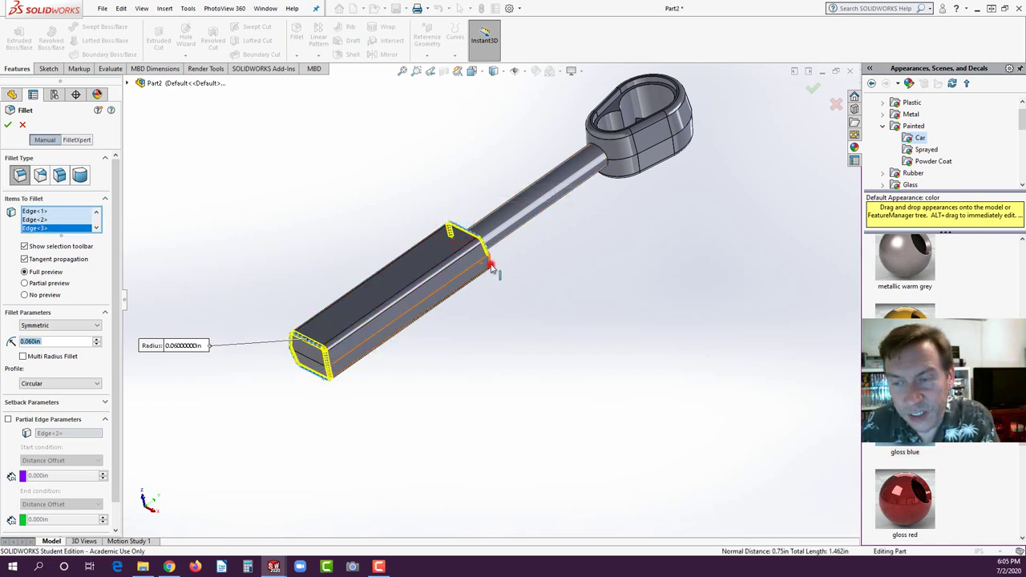
left_click(491, 266)
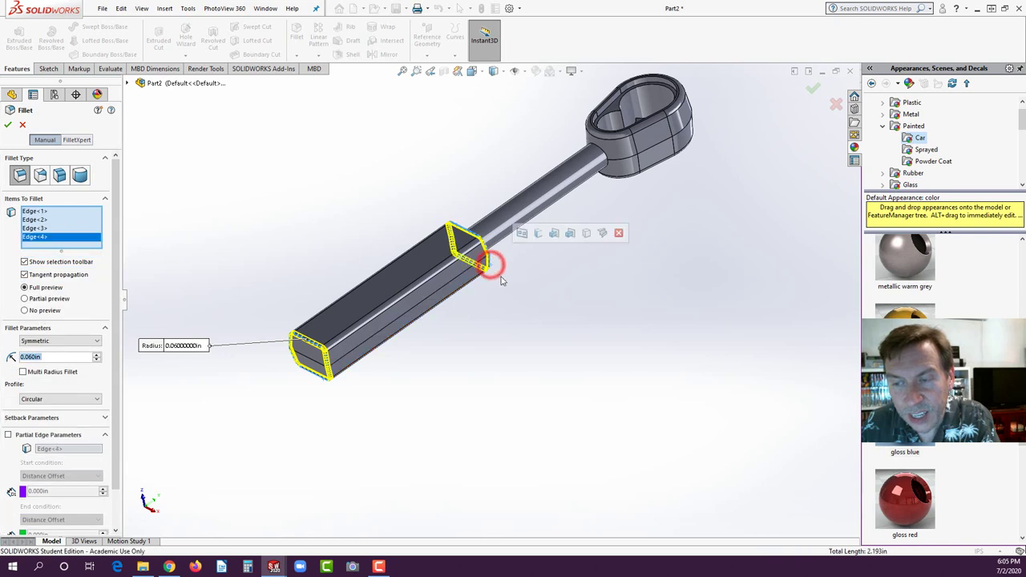
left_click(545, 202)
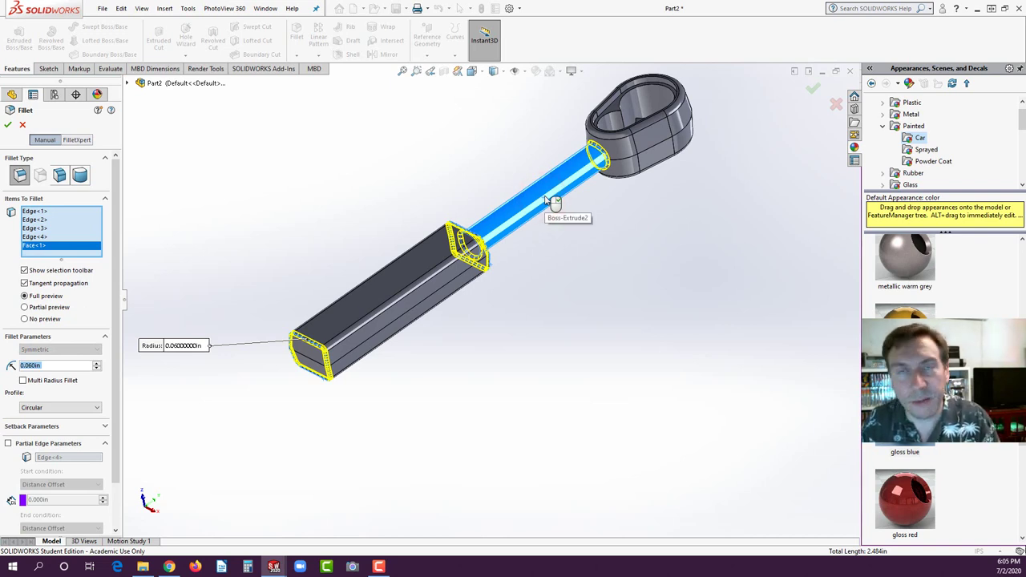
left_click(8, 125)
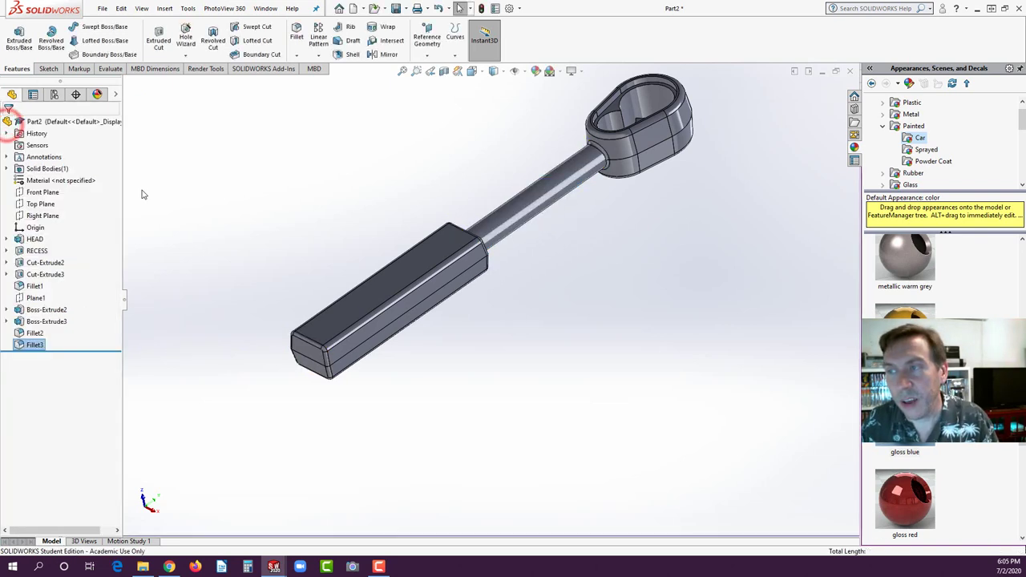
Step: Start a new sketch on the handle's large flat upper face
middle_click_drag(174, 185, 473, 188)
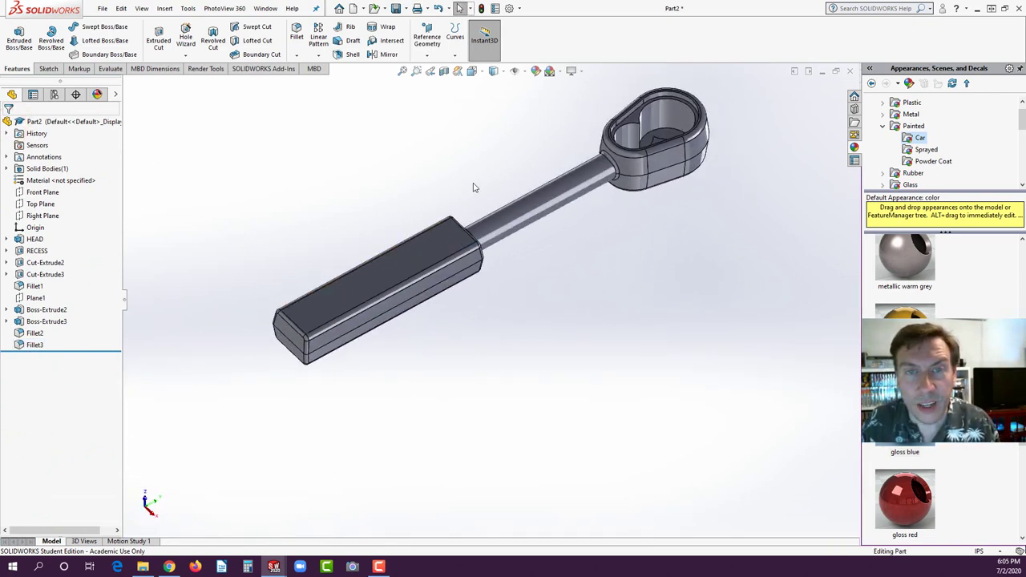
scroll(502, 140, "down", 2)
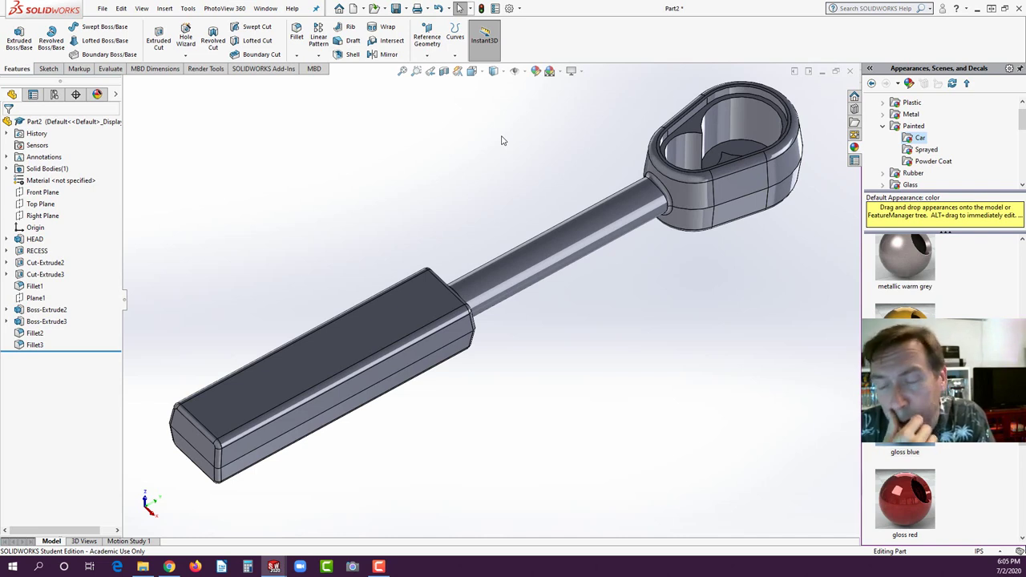
left_click(320, 365)
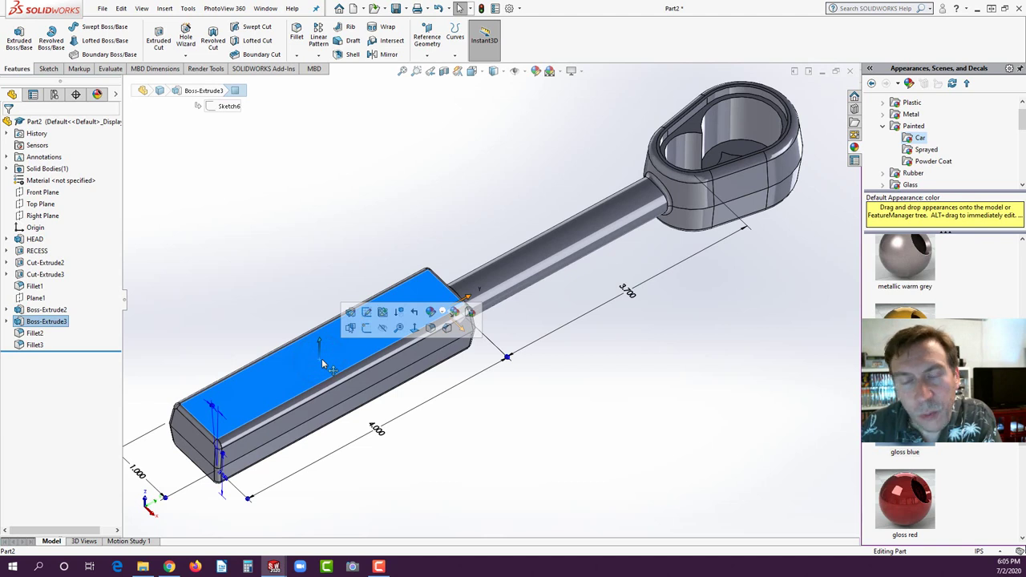
left_click(366, 329)
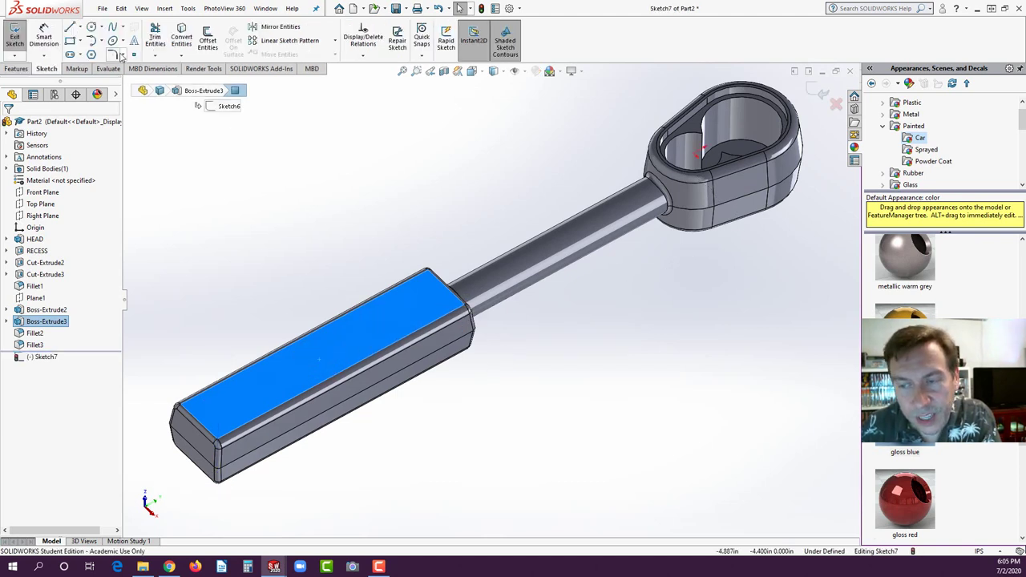
Step: Show the sketch face in the Front view, rotated a quarter turn clockwise so the handle lies horizontally
key("space")
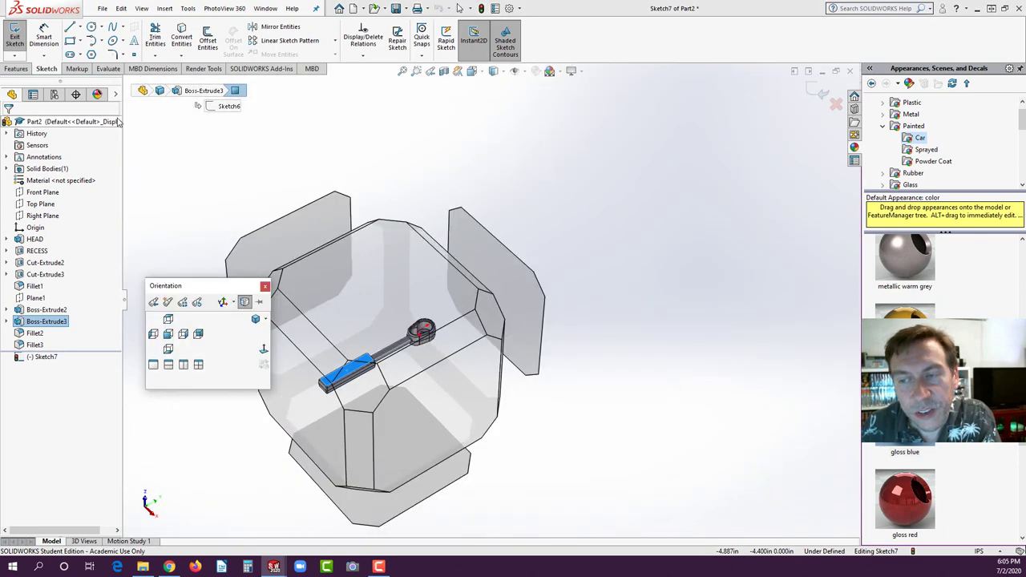
left_click(168, 319)
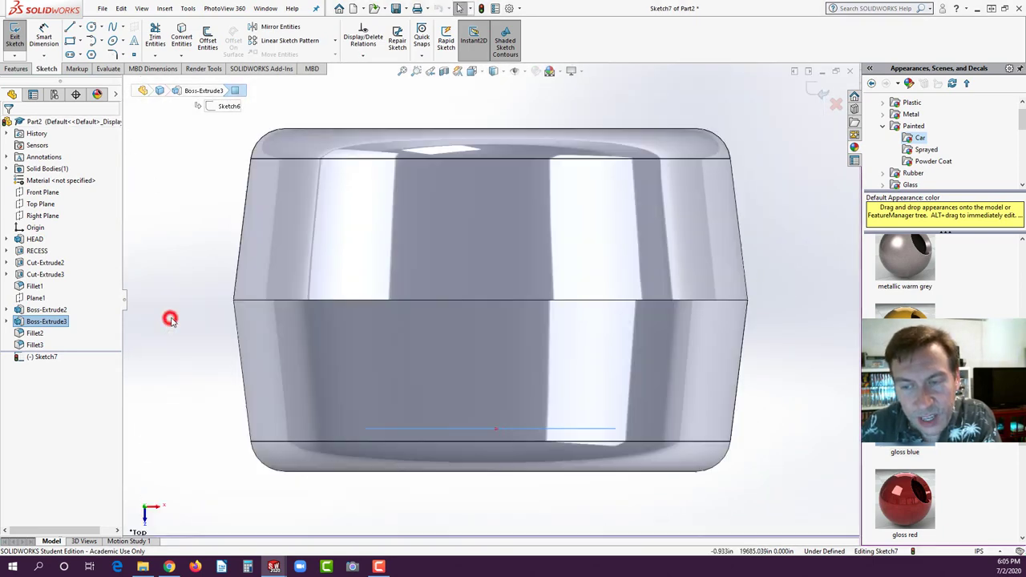
key("space")
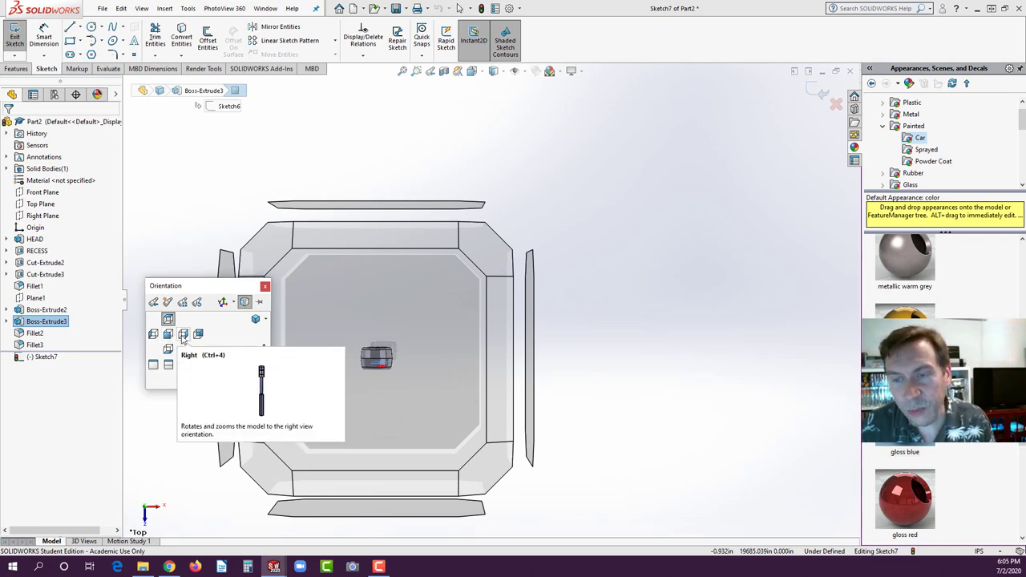
left_click(182, 337)
key("space")
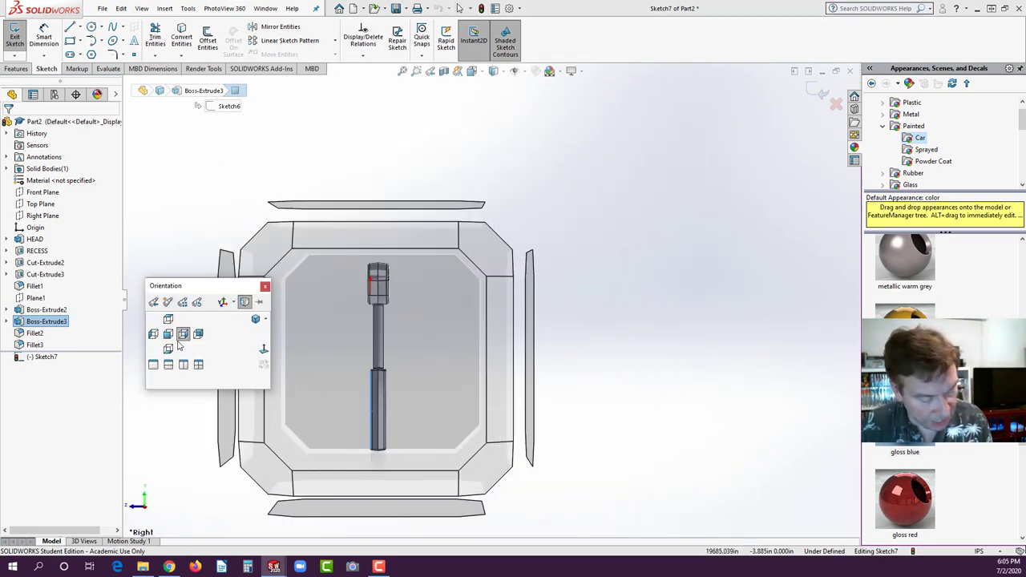
left_click(167, 334)
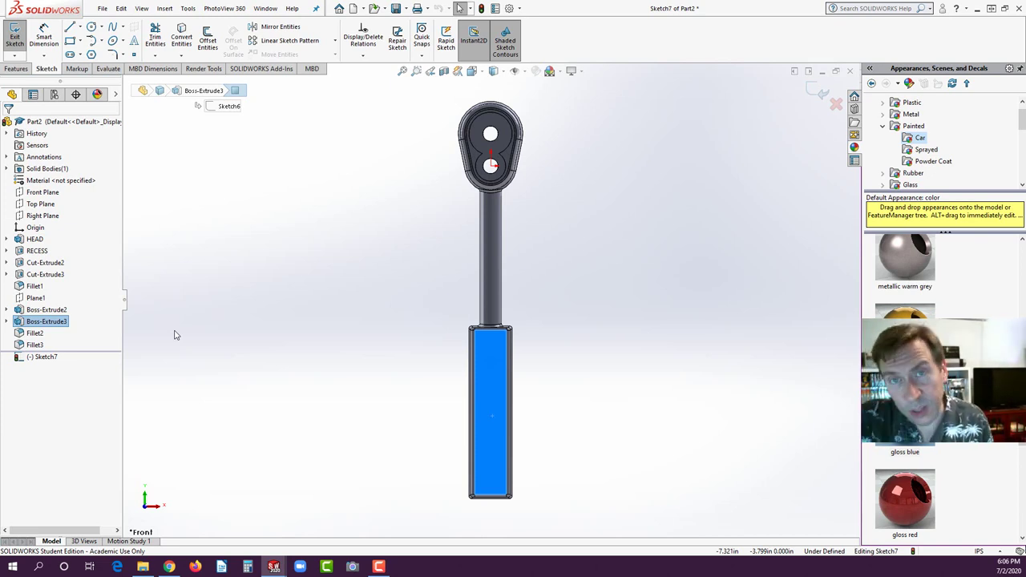
key("alt+Right")
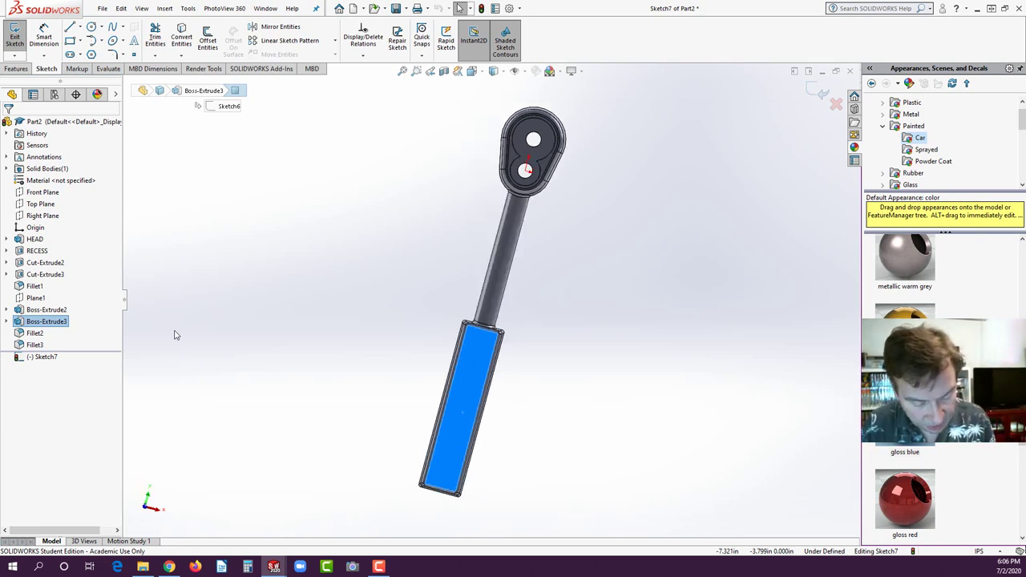
key("alt+Right")
key("alt+Right")
key("alt+Right")
key("alt+Right")
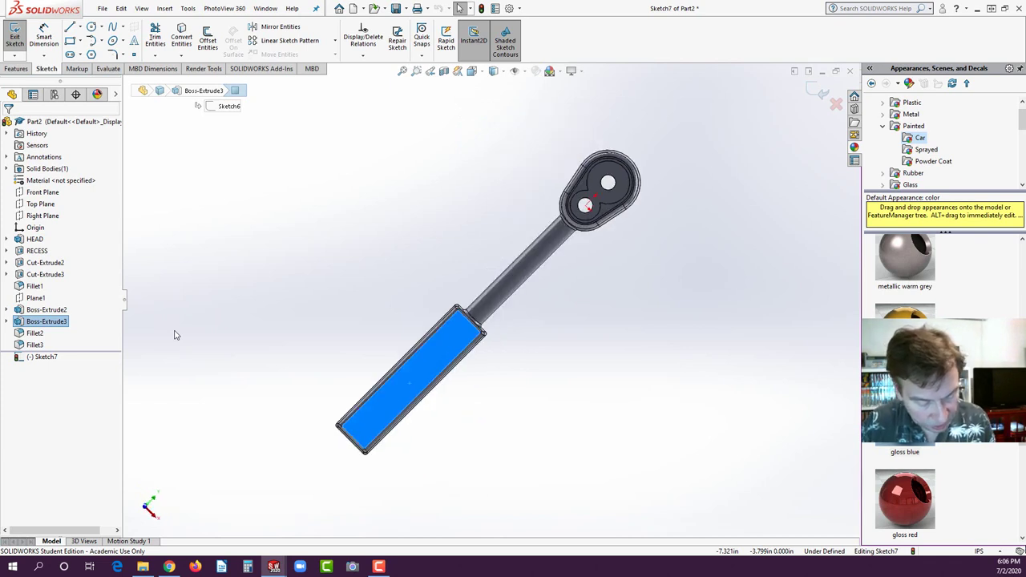
key("alt+Right")
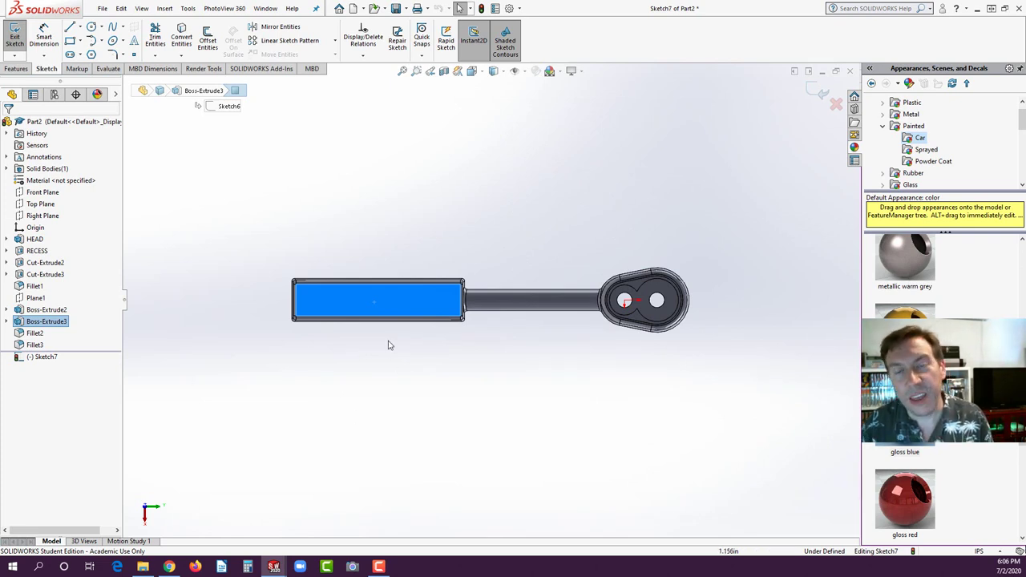
scroll(361, 305, "down", 3)
scroll(352, 301, "down", 1)
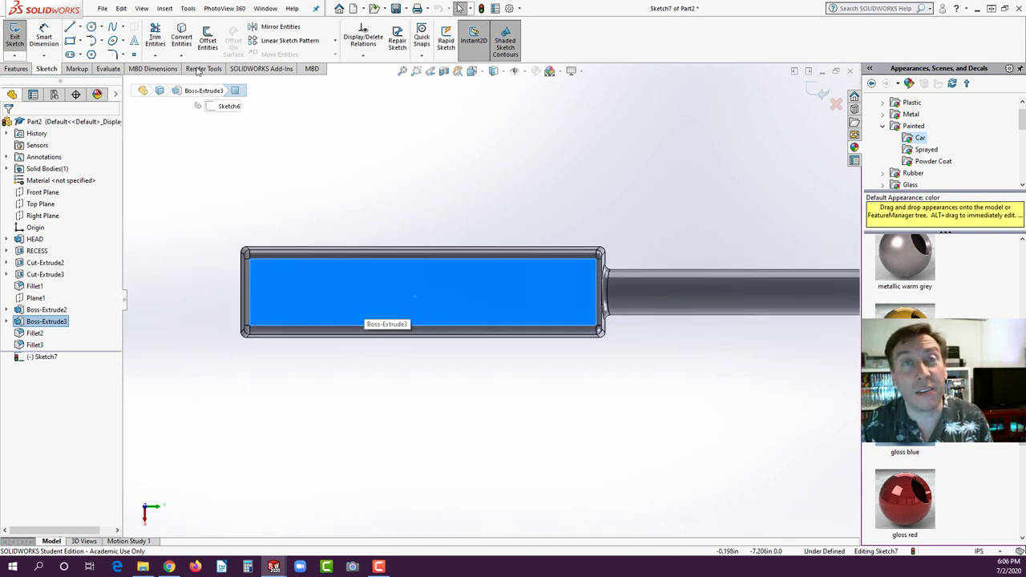
Step: Draw a lengthwise centerline about 3.25 in long near the lower edge of the handle's flat face
left_click(80, 30)
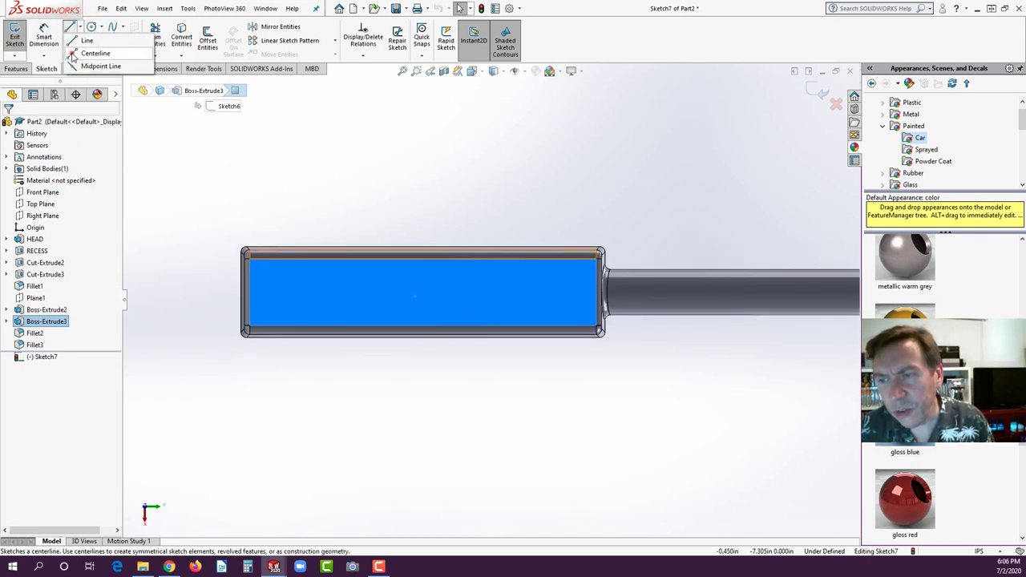
left_click(76, 53)
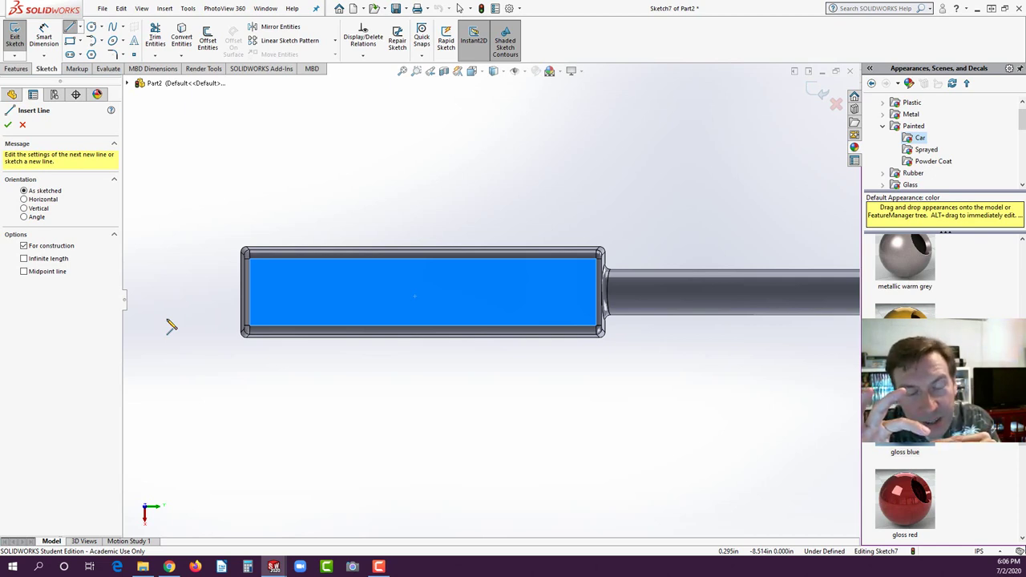
left_click(275, 313)
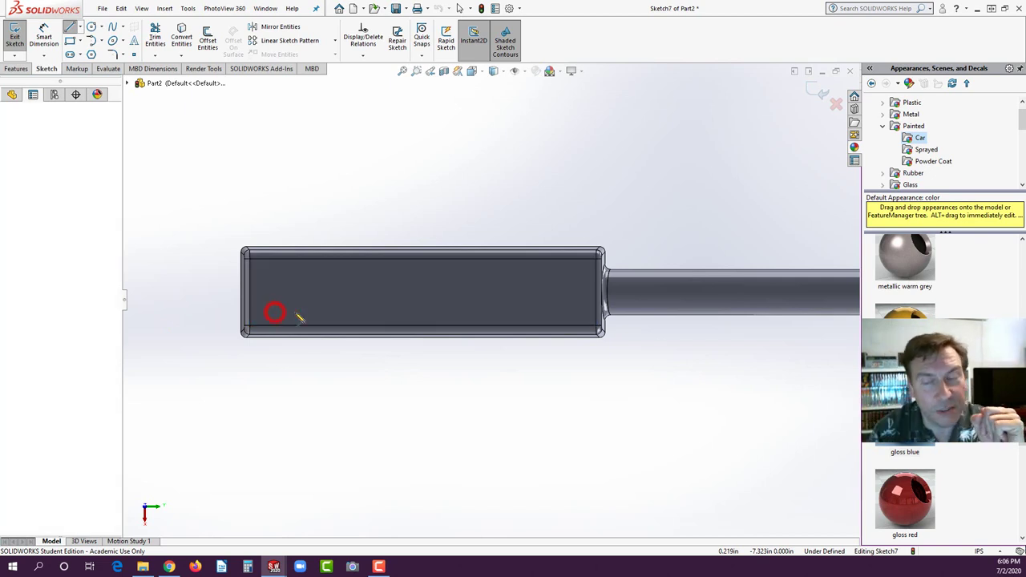
left_click(570, 313)
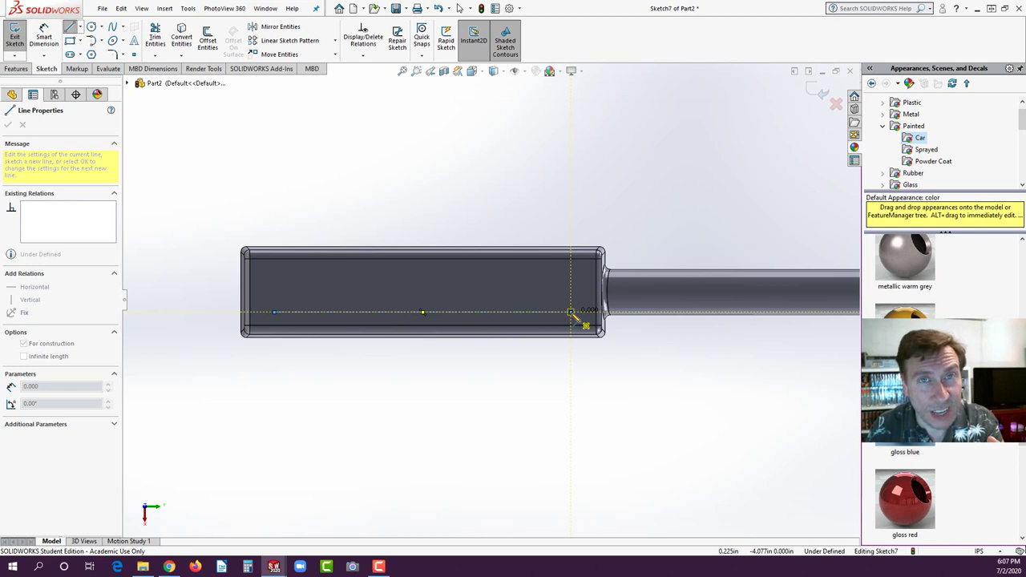
left_click(570, 312)
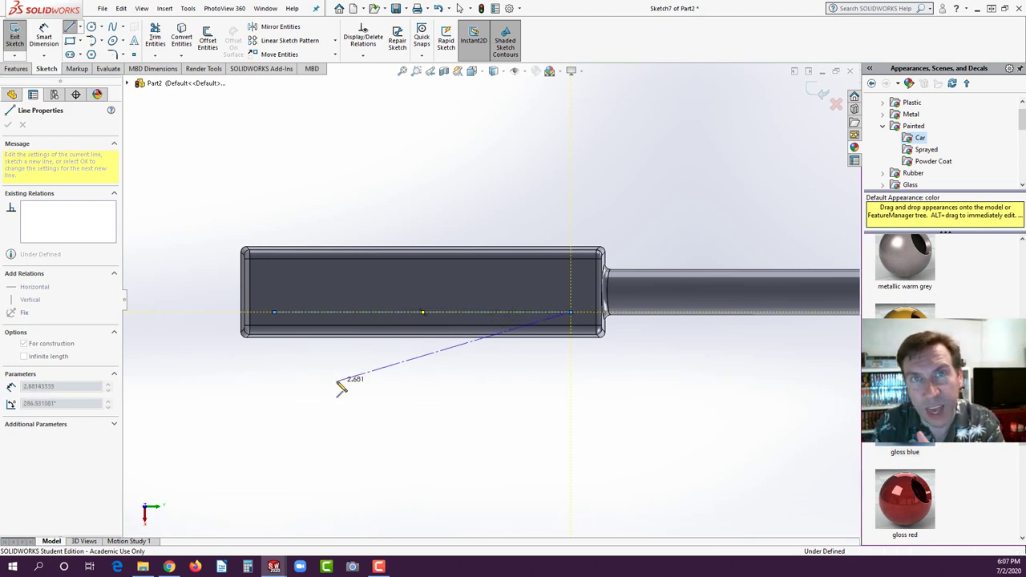
key("Escape")
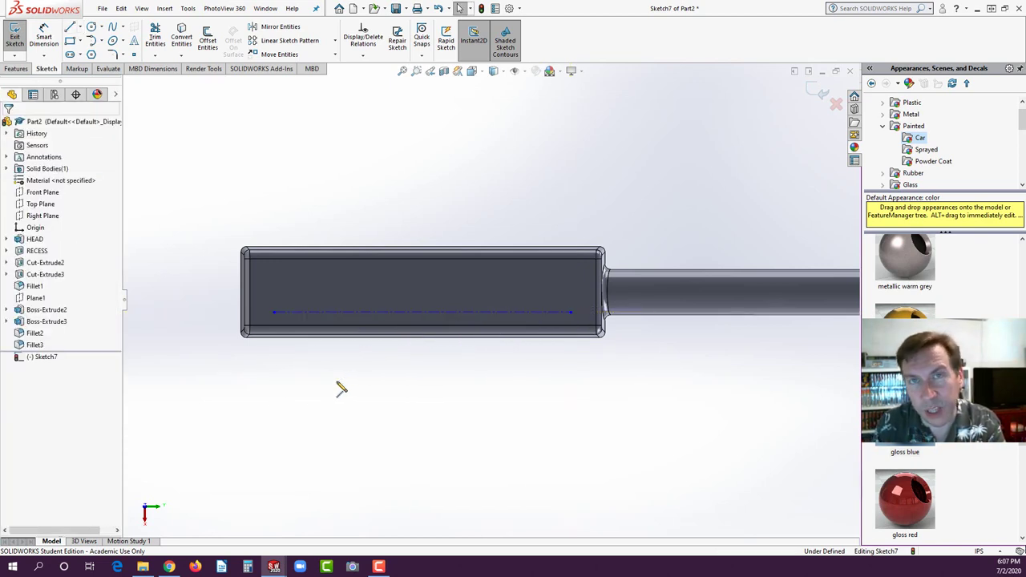
Step: Add the sketch text "SolidWorks" along the centerline, fully justified across its length
left_click(295, 314)
left_click_drag(287, 313, 286, 311)
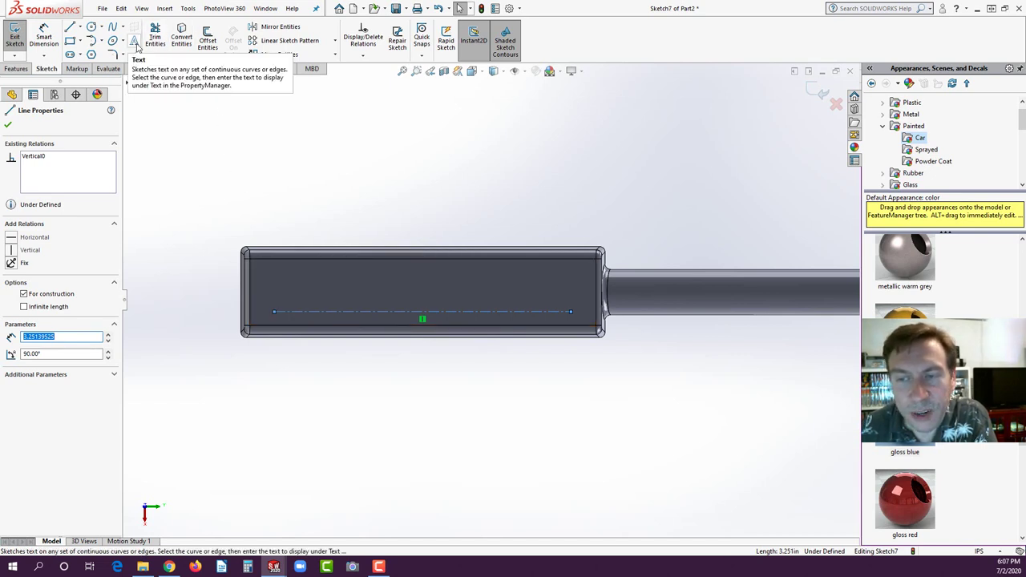
left_click(135, 41)
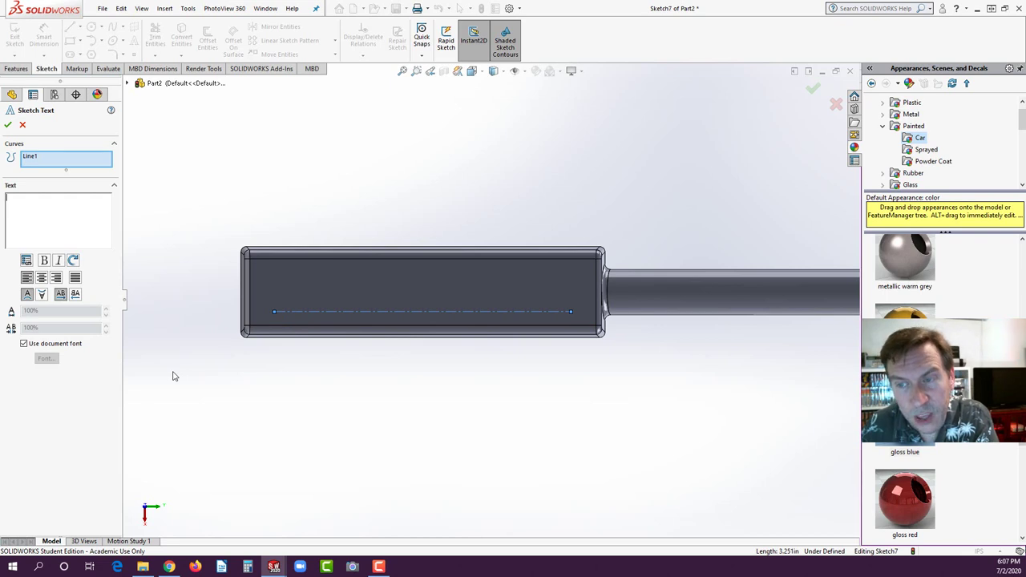
left_click(12, 199)
type("S")
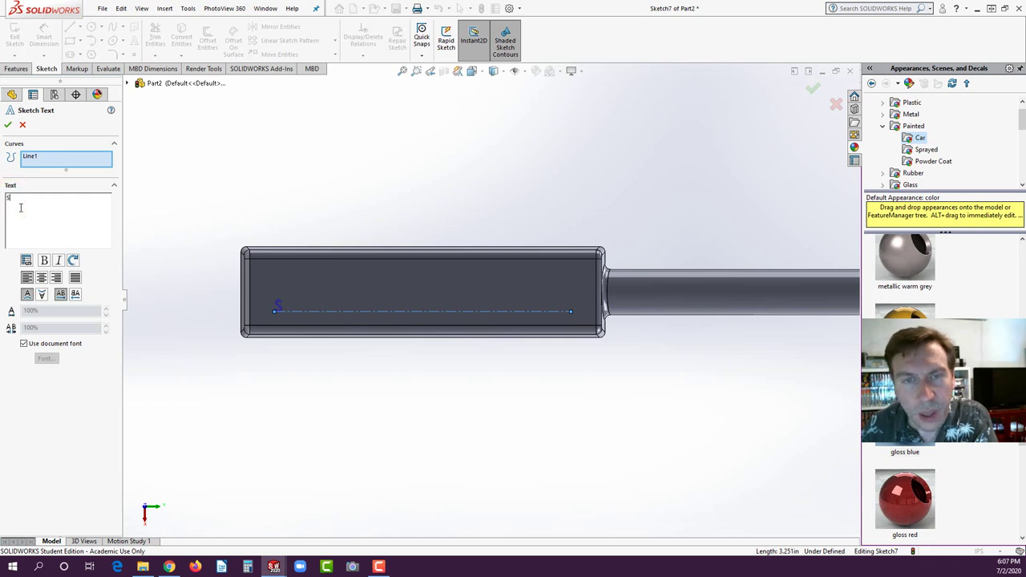
type("olidWorks")
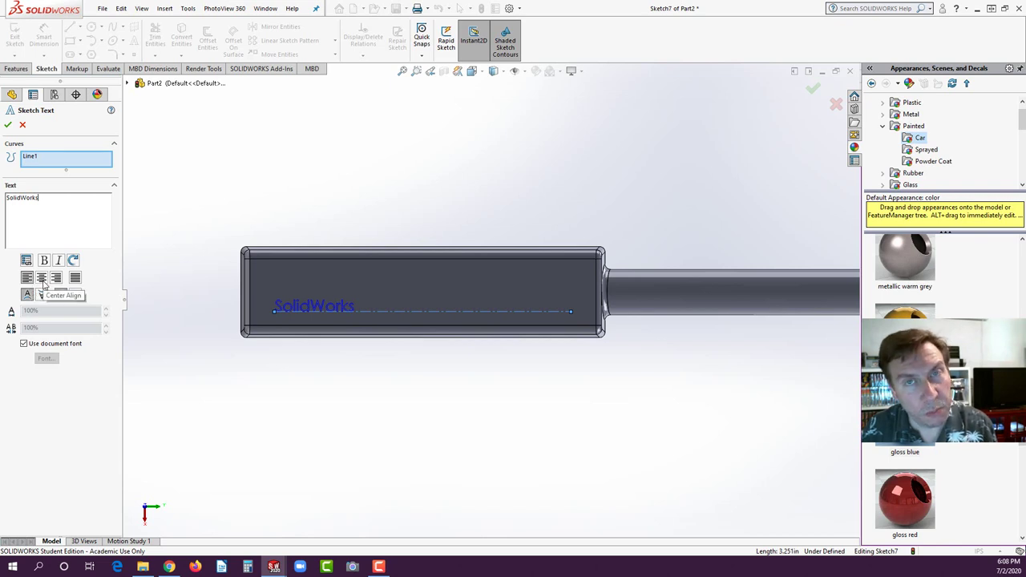
left_click(44, 279)
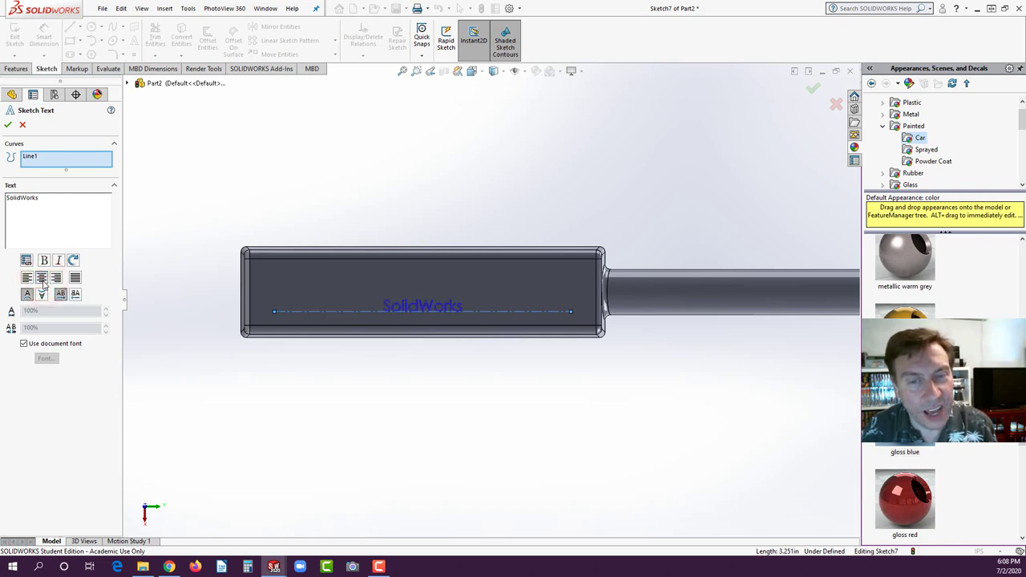
left_click(75, 279)
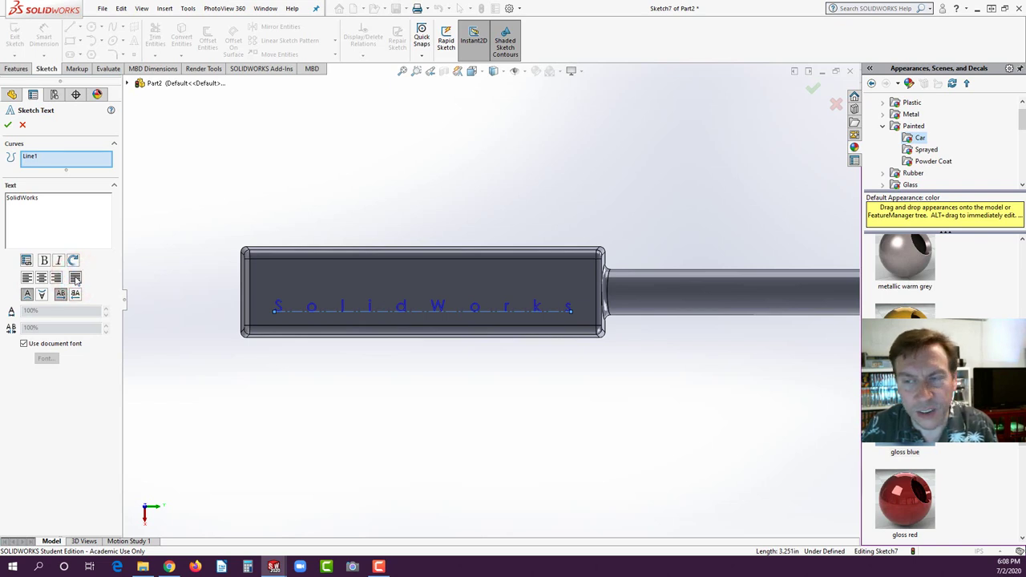
Step: Override the document font for the sketch text and choose Arial
left_click(24, 343)
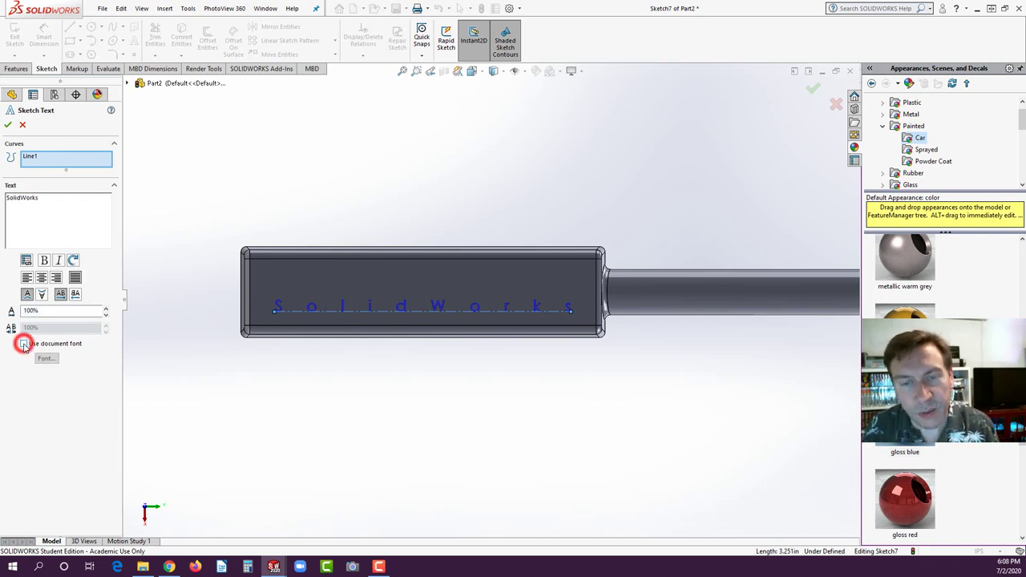
left_click(46, 359)
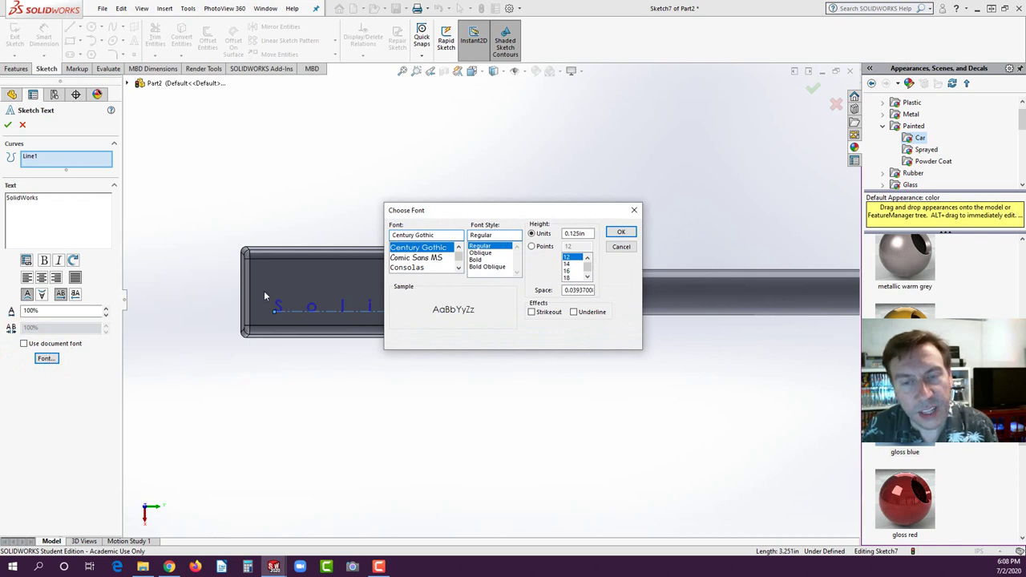
left_click(458, 257)
left_click_drag(458, 257, 459, 258)
left_click(458, 271)
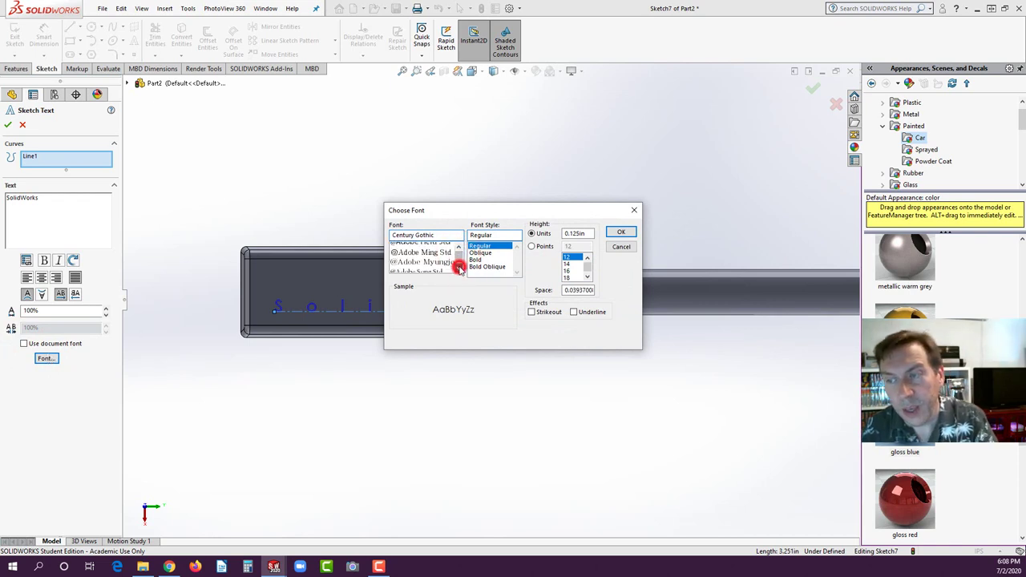
left_click(458, 270)
left_click(459, 270)
left_click(459, 270)
left_click(459, 270)
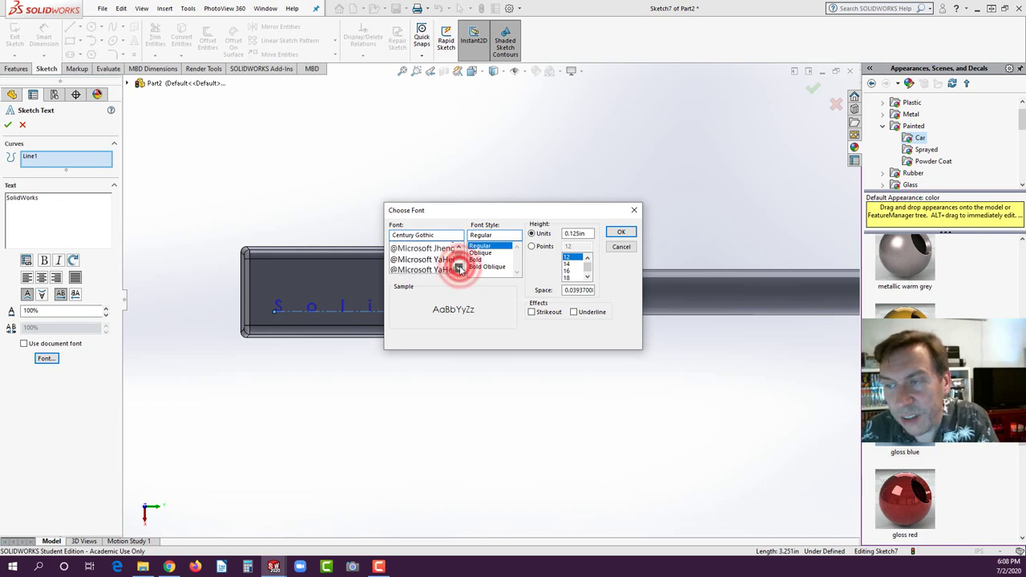
left_click(458, 270)
left_click(459, 271)
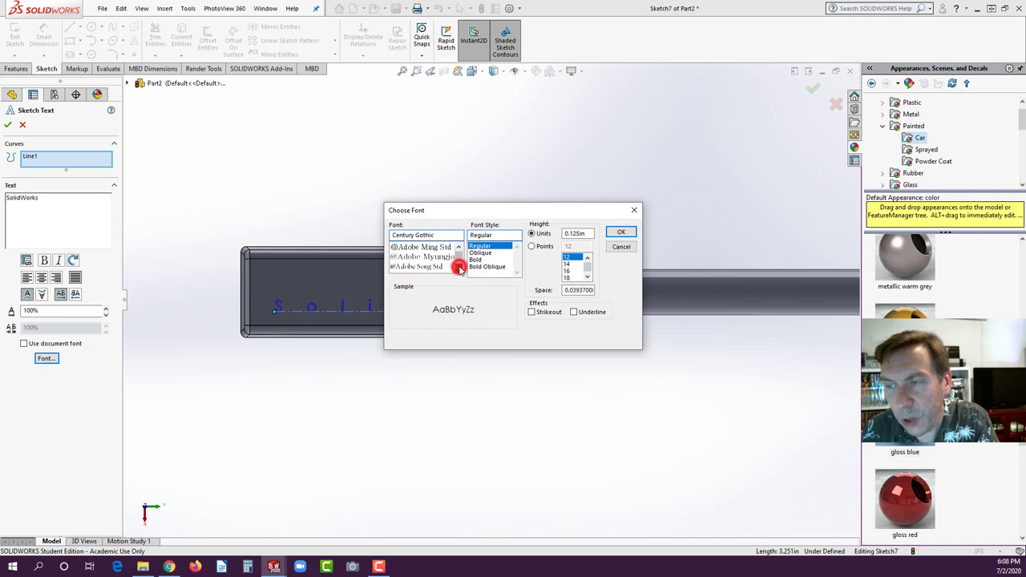
left_click(459, 270)
left_click(459, 270)
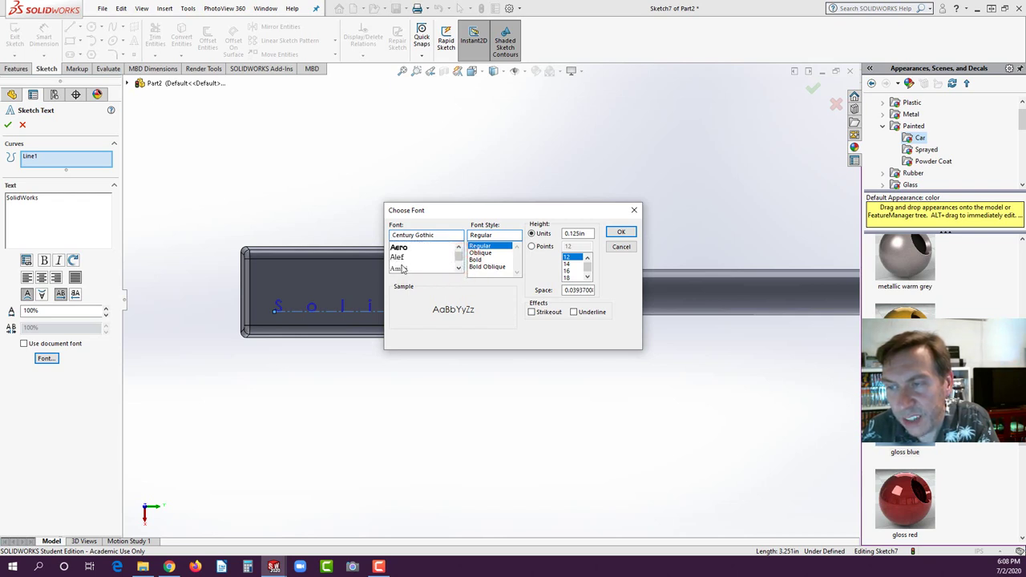
left_click(459, 271)
left_click(459, 271)
left_click(460, 271)
left_click(460, 271)
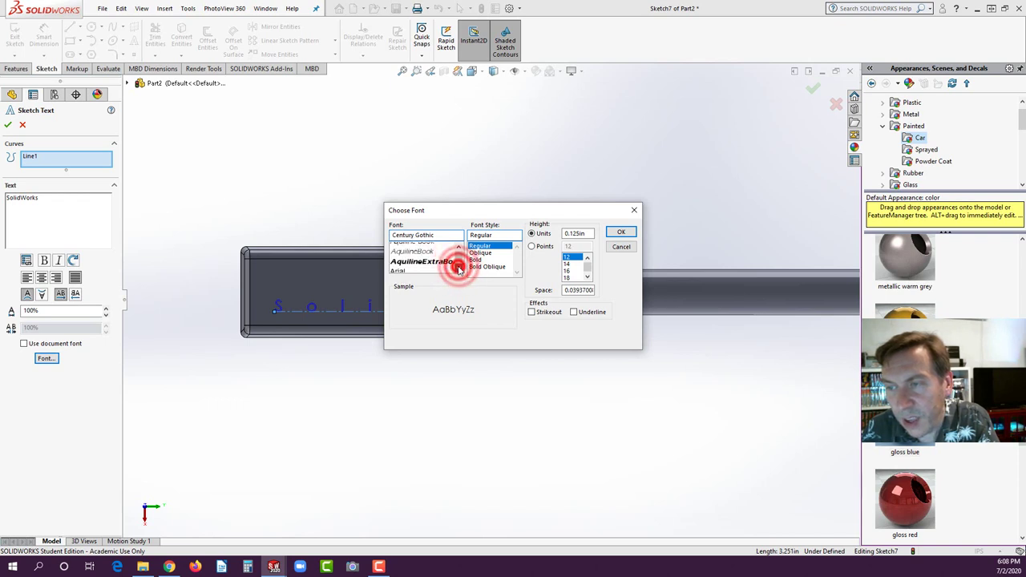
left_click(459, 271)
left_click(459, 271)
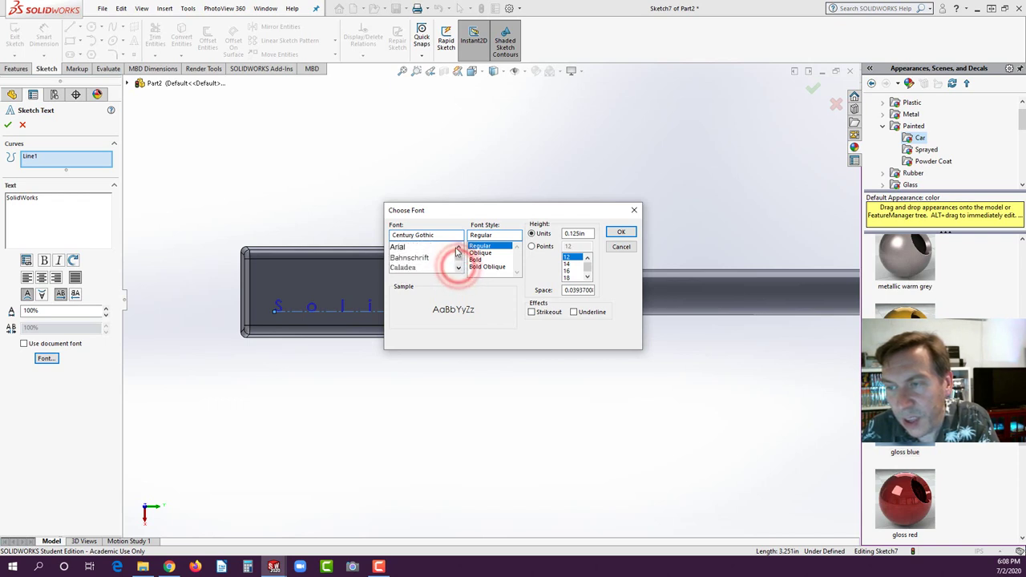
left_click(399, 247)
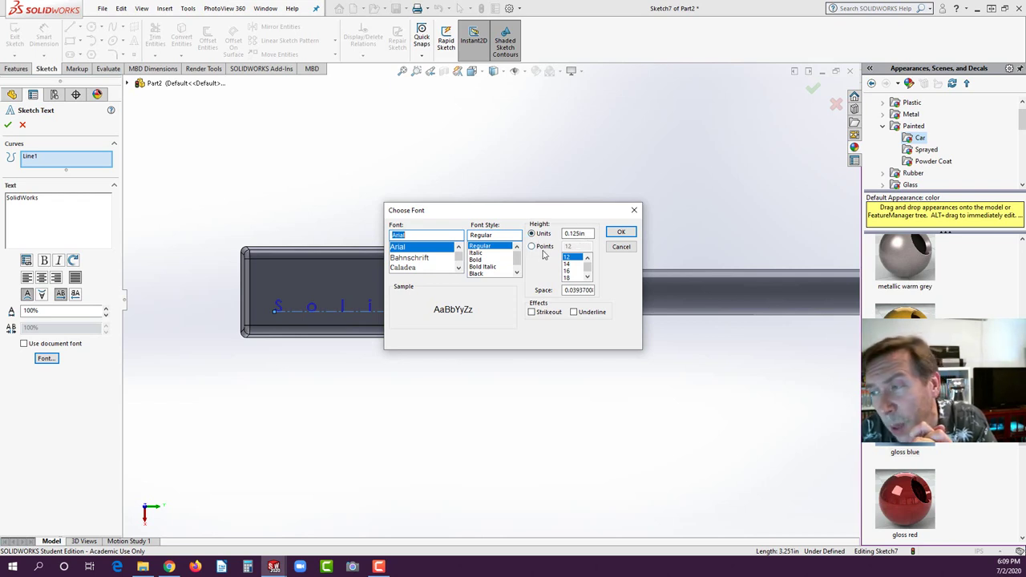
Step: Set the text height to 0.375 in and accept the sketch text
double_click(585, 232)
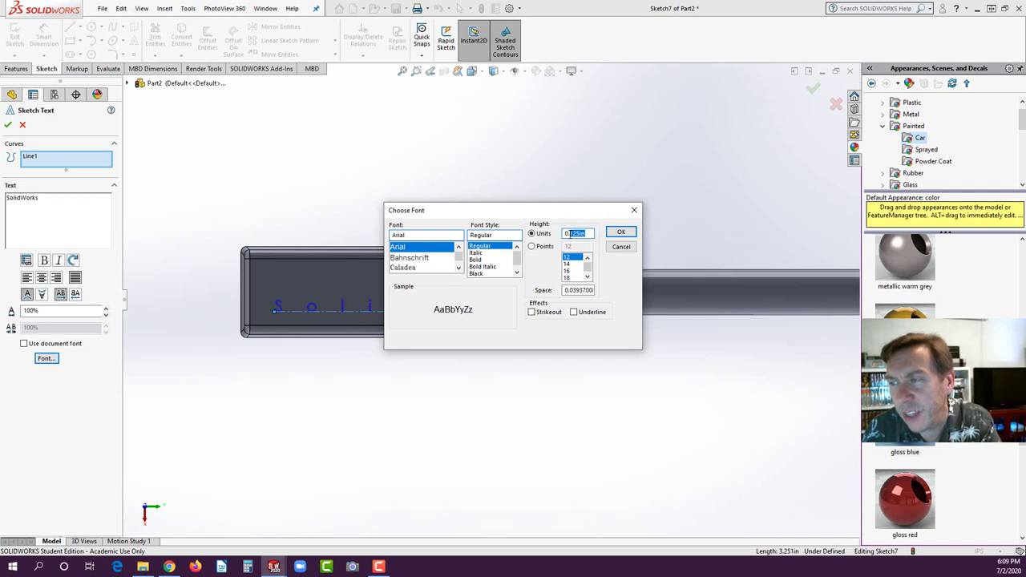
type("0.375")
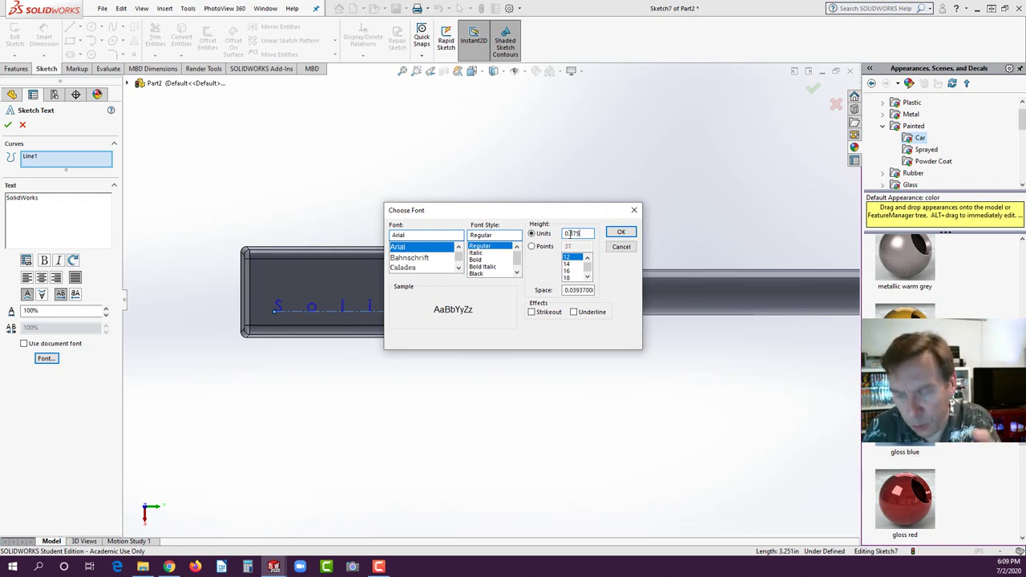
left_click(619, 232)
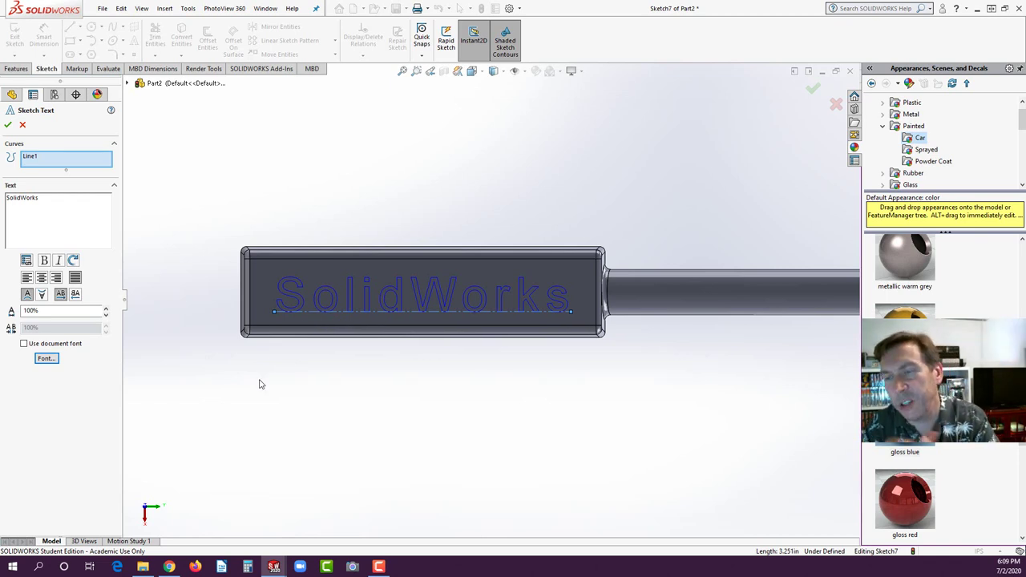
left_click(10, 126)
Step: Cut the SolidWorks lettering into the handle face with a blind Extruded Cut 0.02 in deep
mouse_move(246, 314)
middle_mouse_down()
mouse_move(249, 212)
mouse_move(297, 229)
middle_mouse_up()
scroll(298, 229, "down", 5)
left_click(16, 68)
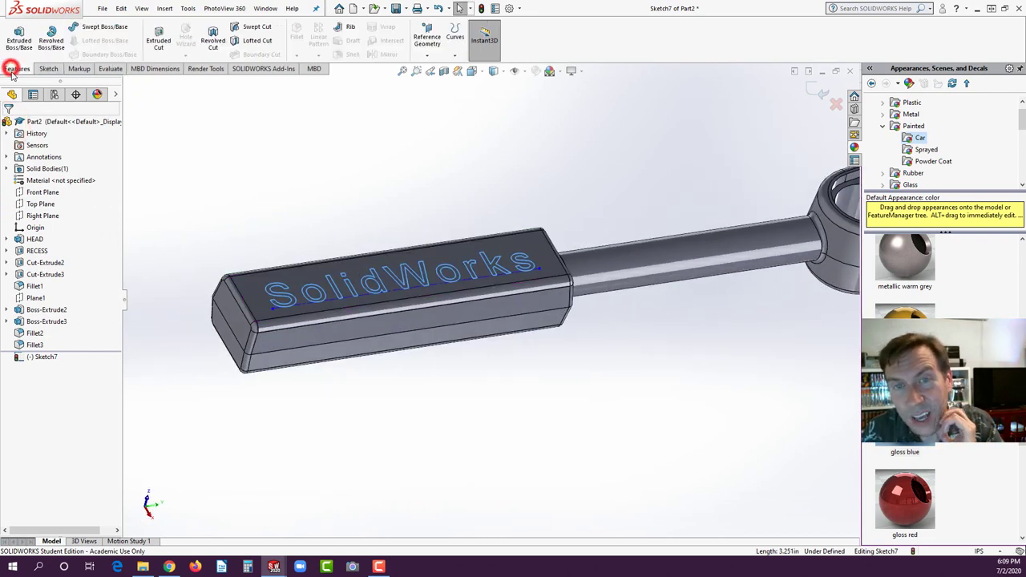
left_click(160, 40)
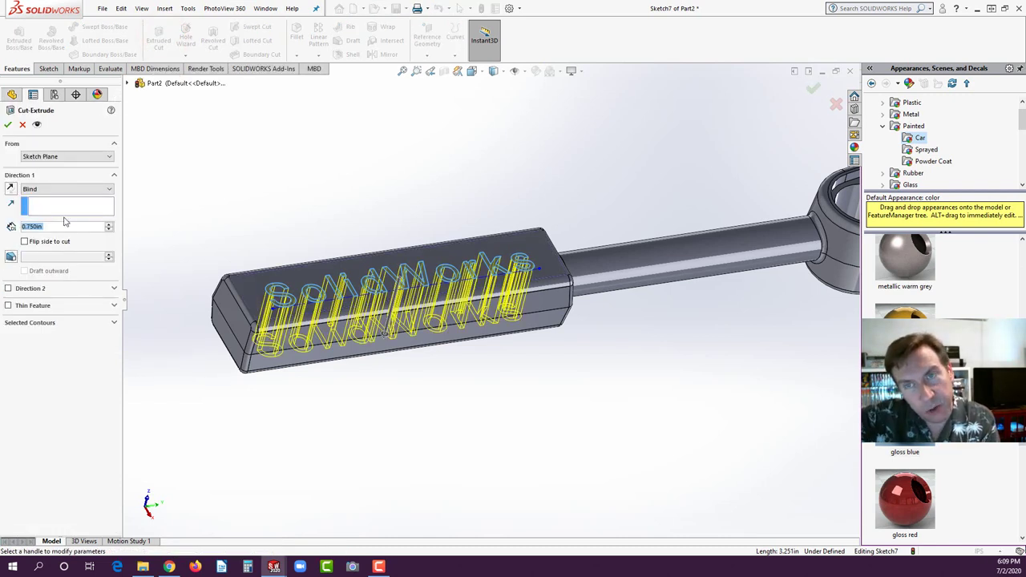
type(".02")
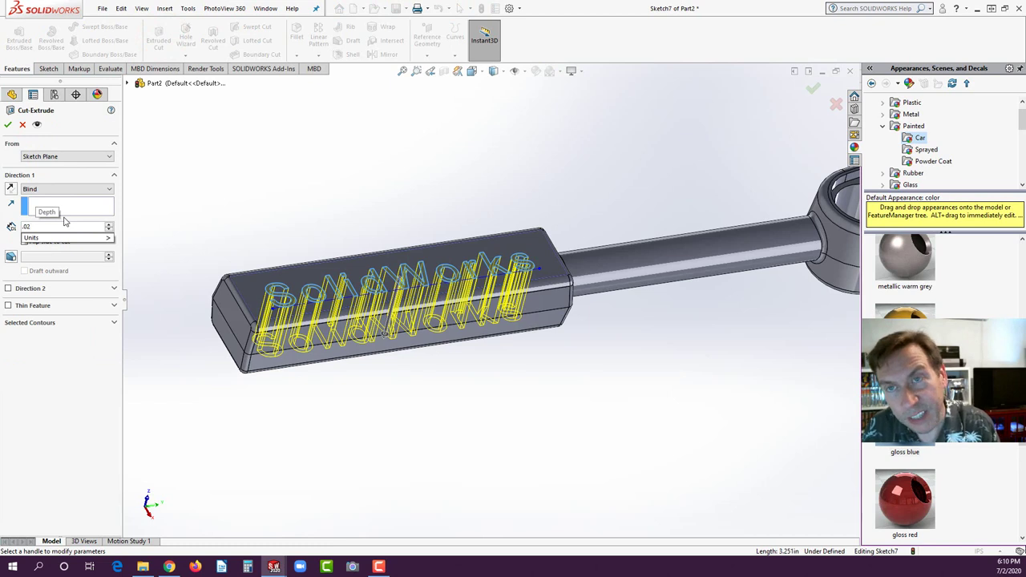
key("Return")
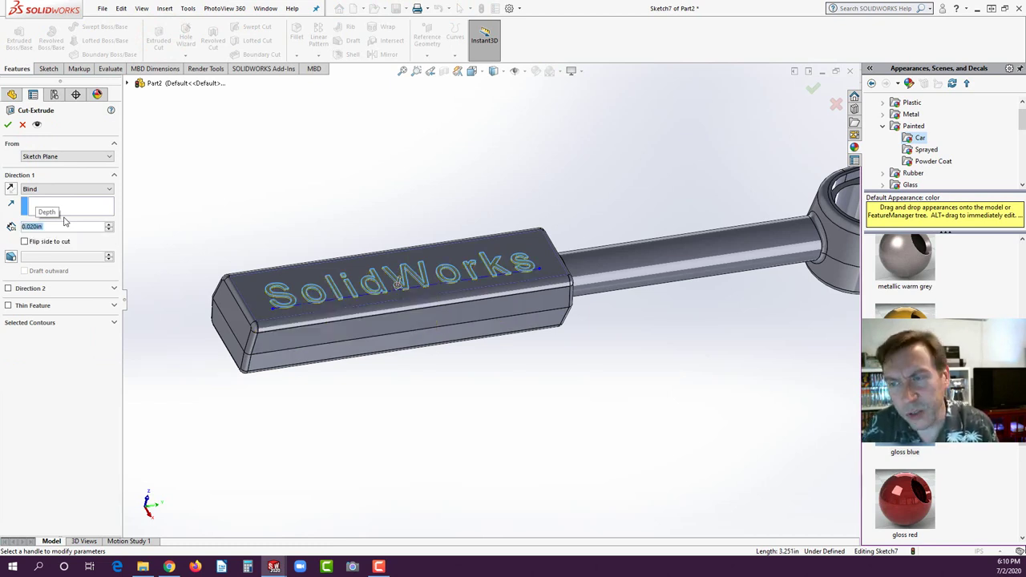
left_click(8, 125)
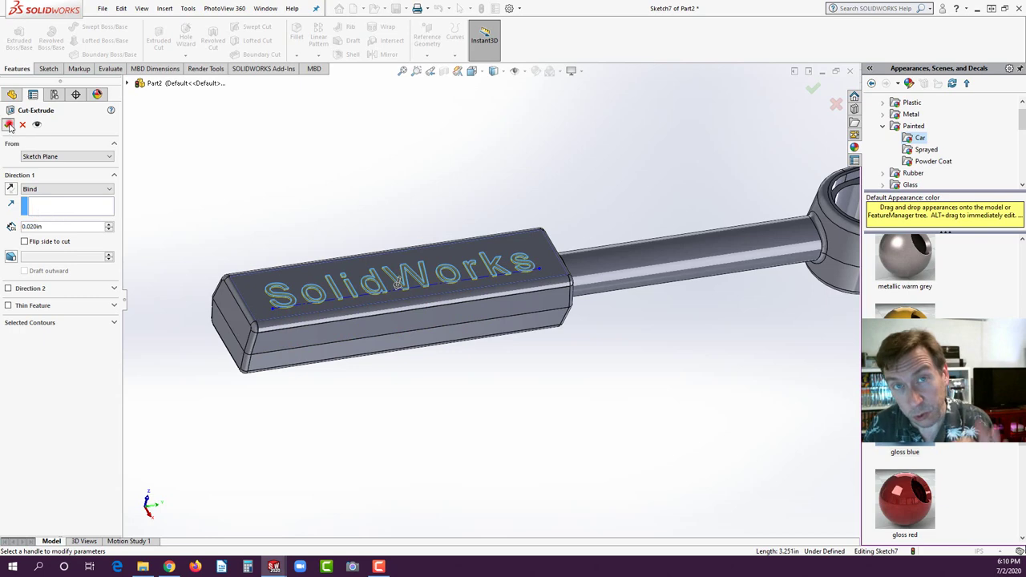
middle_click(206, 234)
scroll(513, 321, "down", 3)
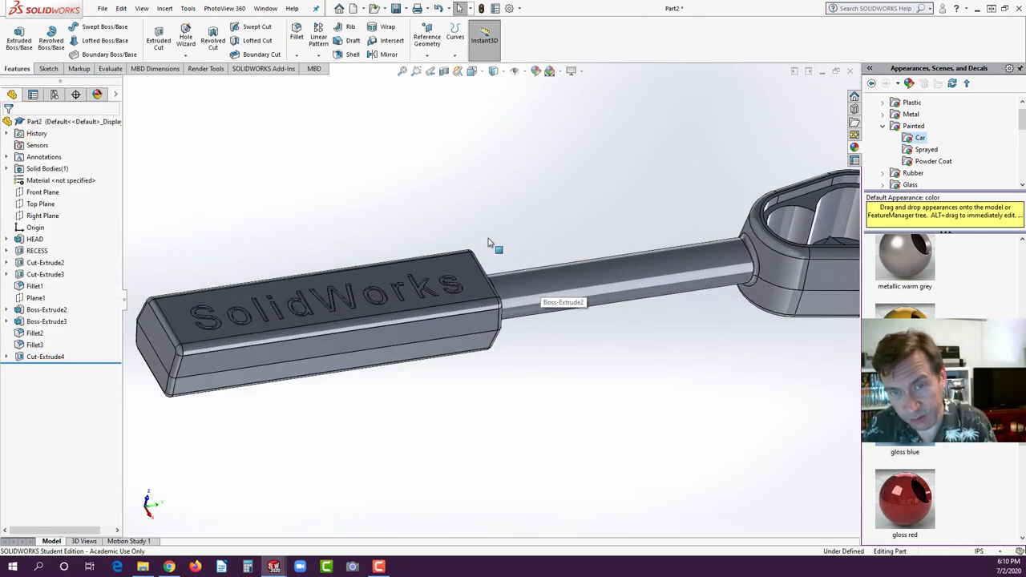
middle_click_drag(489, 298, 575, 341)
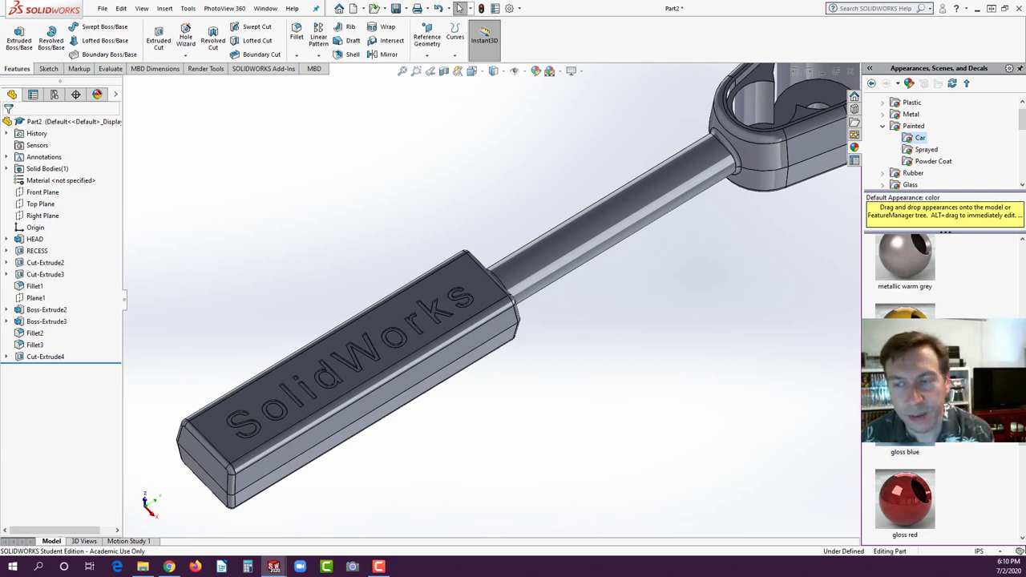
Step: Switch to the SolidWorks Basics PDF in Chrome and look through the remaining wrench instructions and the part drawings that follow
key("alt+Tab")
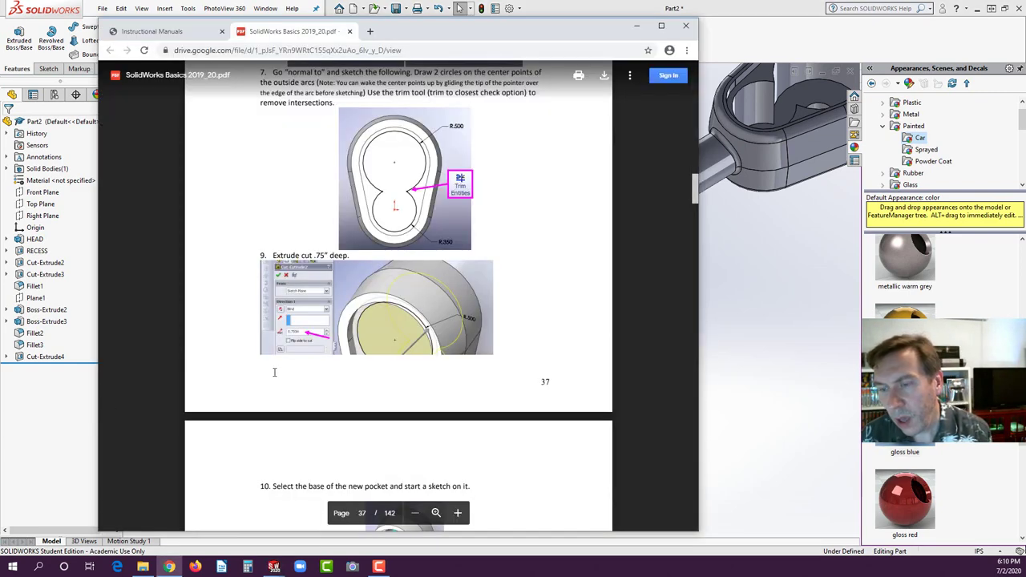
scroll(495, 305, "down", 5)
scroll(497, 308, "down", 15)
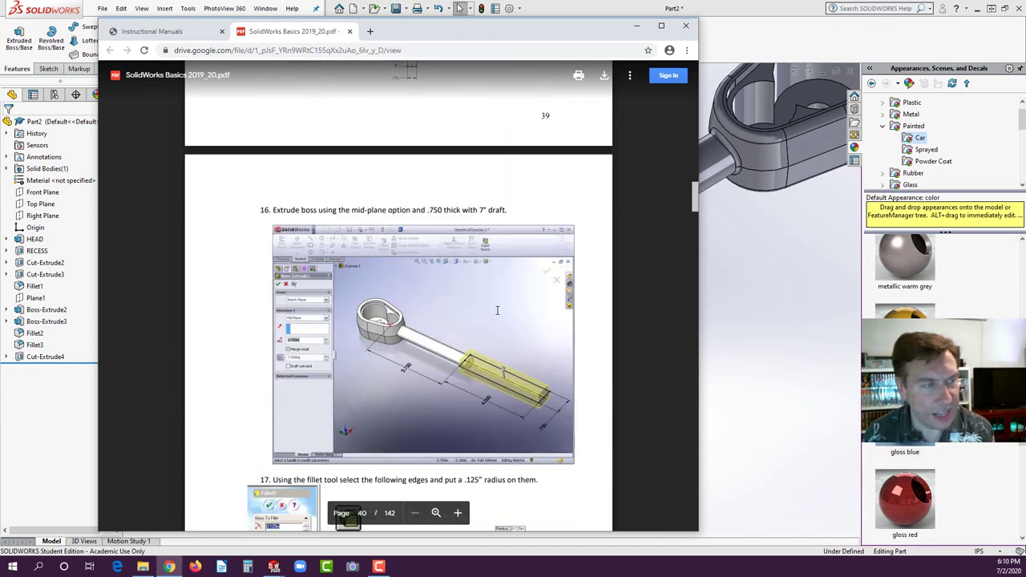
scroll(496, 310, "down", 6)
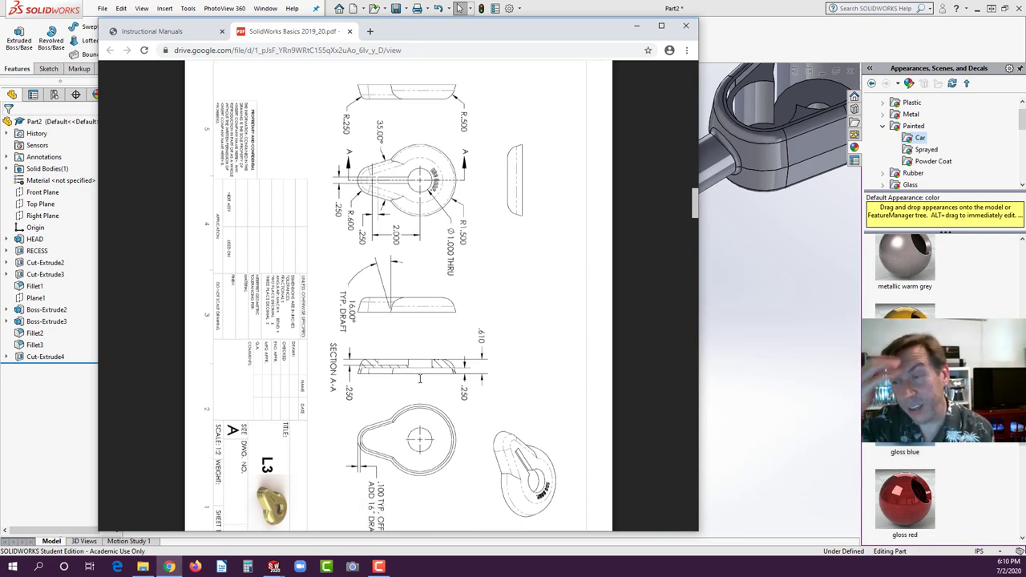
scroll(419, 377, "down", 5)
scroll(419, 377, "down", 3)
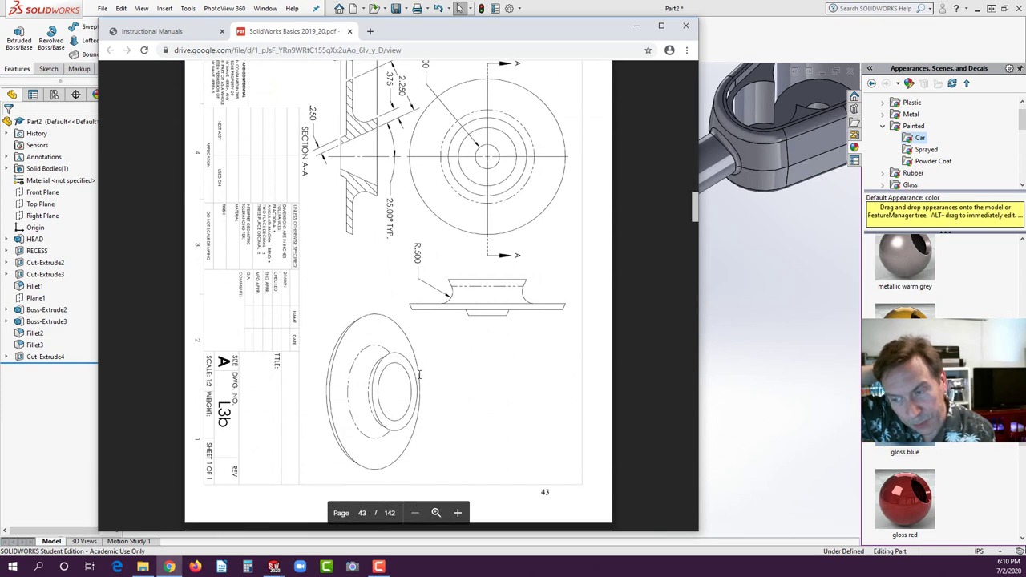
Step: Consult the L3b part drawing on page 43 of the manual, return to SolidWorks and create a new part document
scroll(418, 374, "up", 3)
scroll(418, 374, "down", 3)
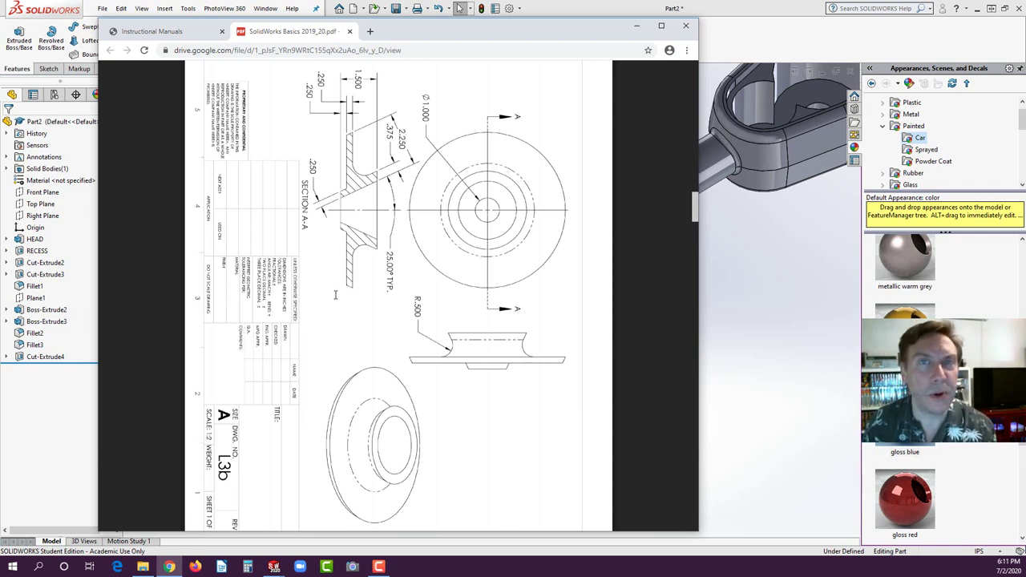
scroll(389, 276, "up", 1)
scroll(367, 285, "down", 1)
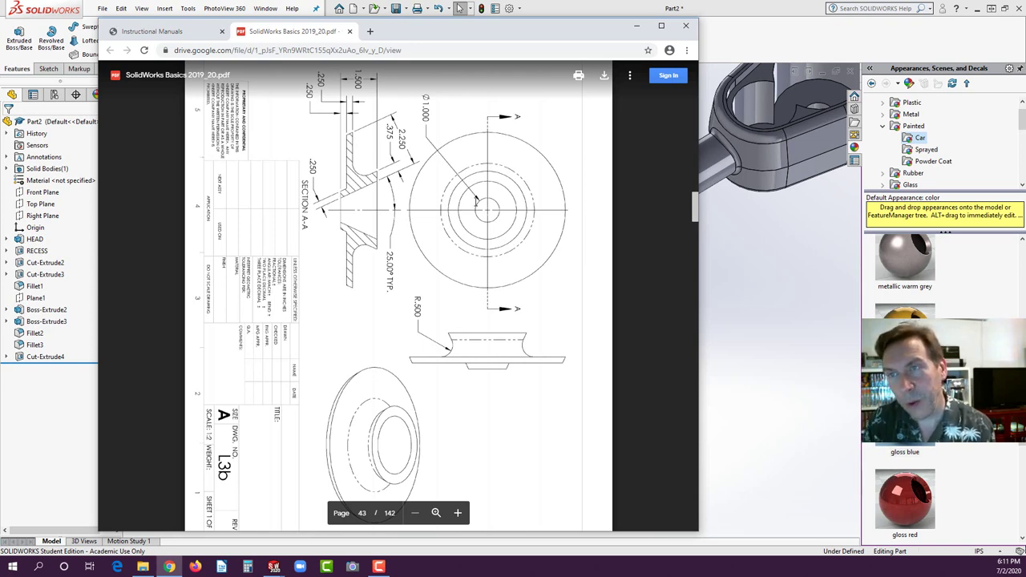
left_click(764, 282)
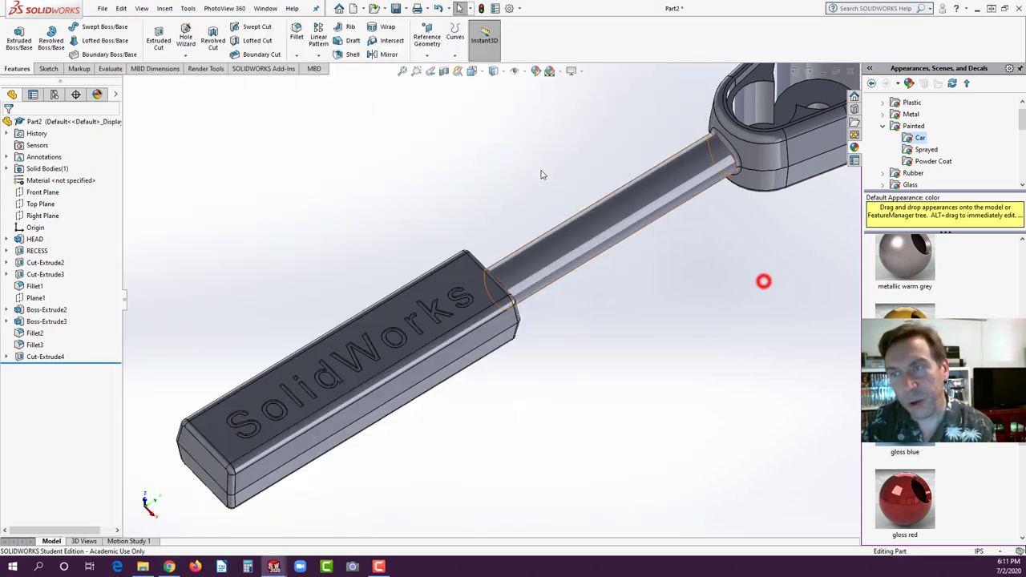
left_click(353, 10)
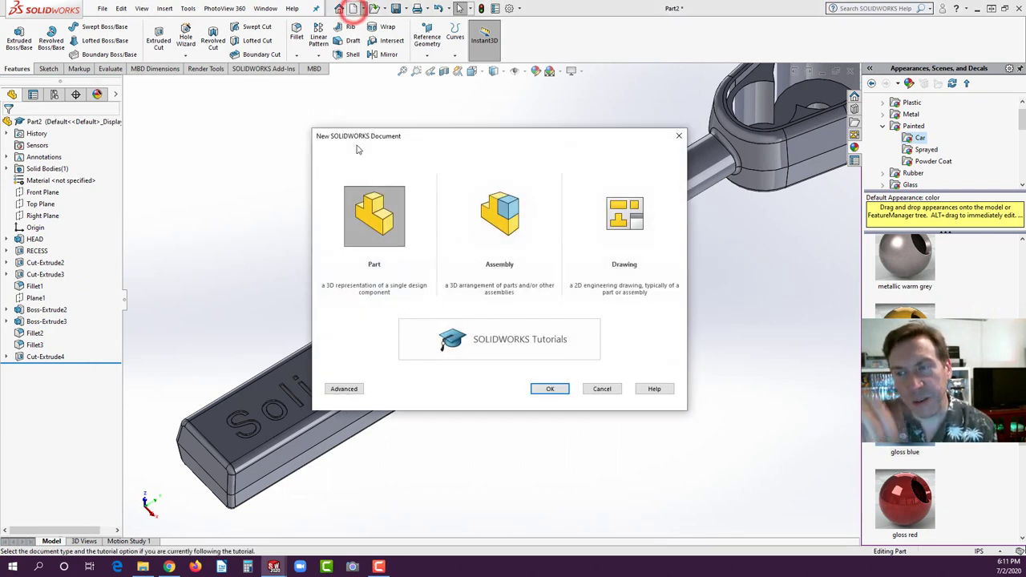
left_click(551, 388)
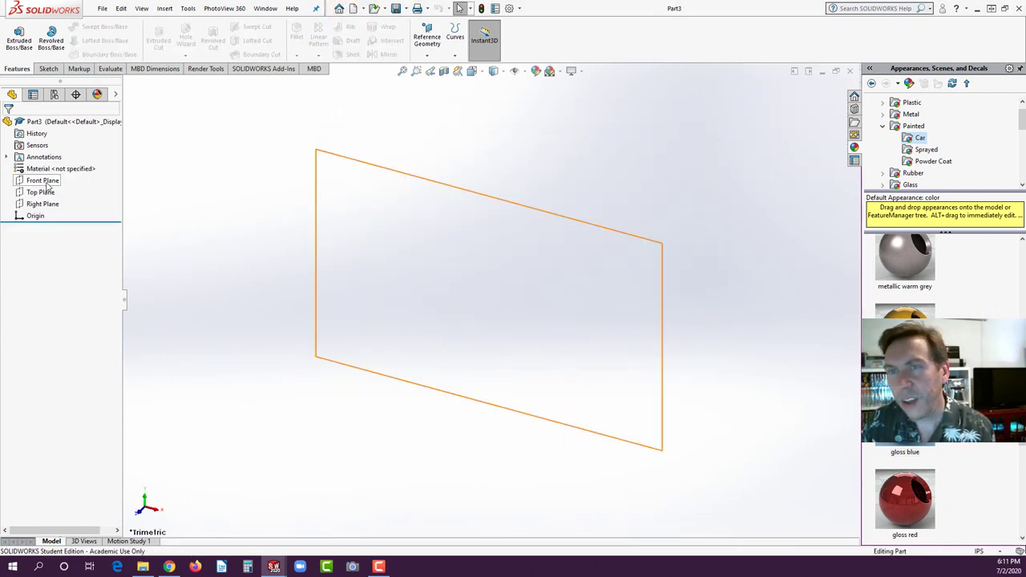
Step: Start a sketch on the Front Plane and draw a vertical centerline from above the origin down to it
left_click(44, 182)
left_click(56, 166)
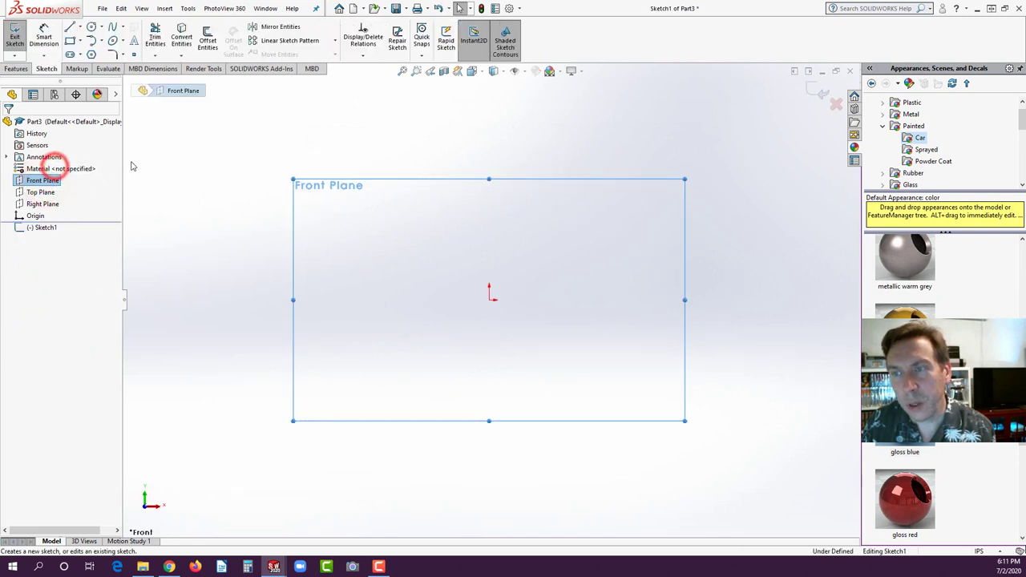
left_click(80, 27)
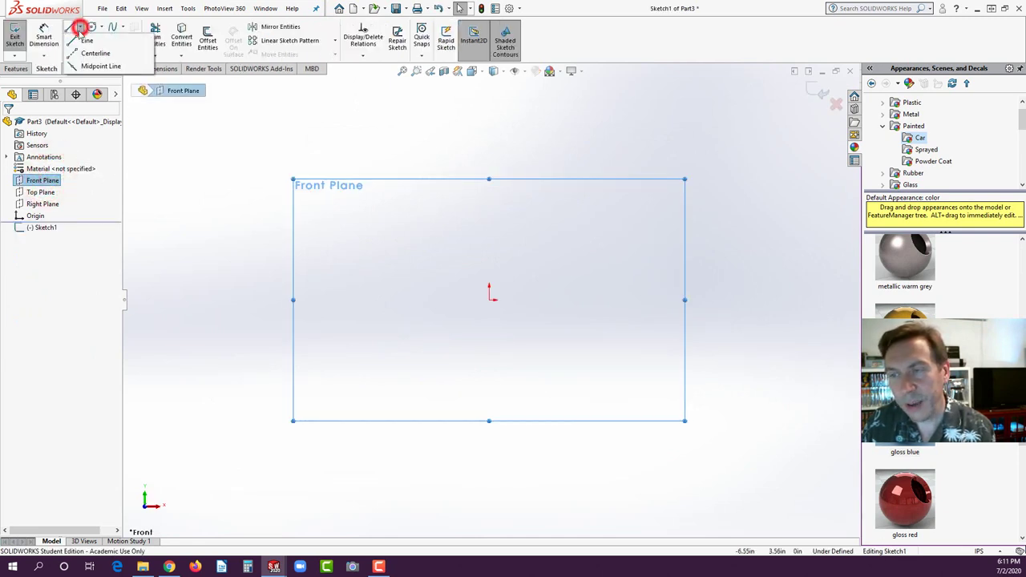
left_click(90, 50)
left_click(489, 204)
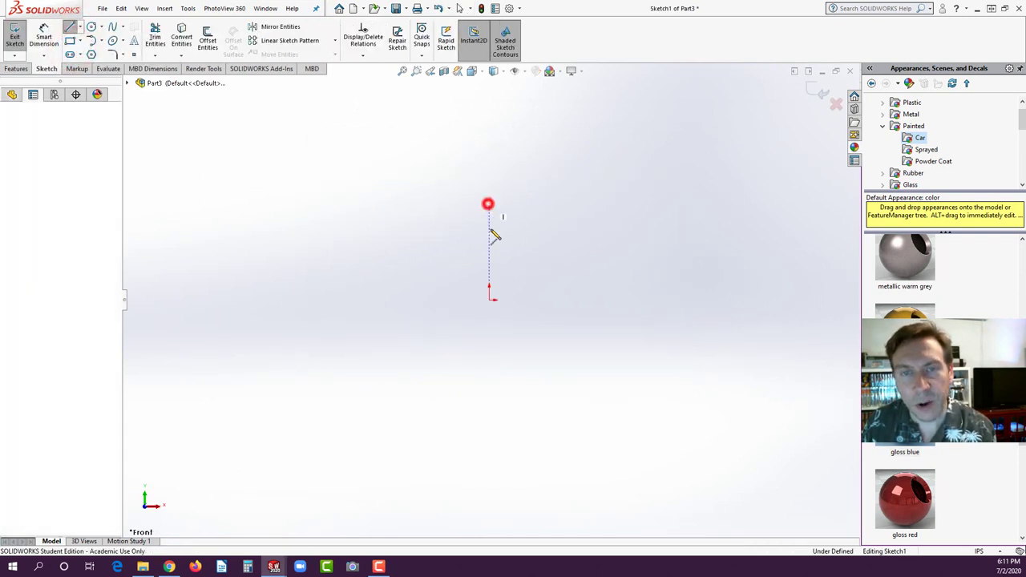
left_click(489, 299)
double_click(535, 358)
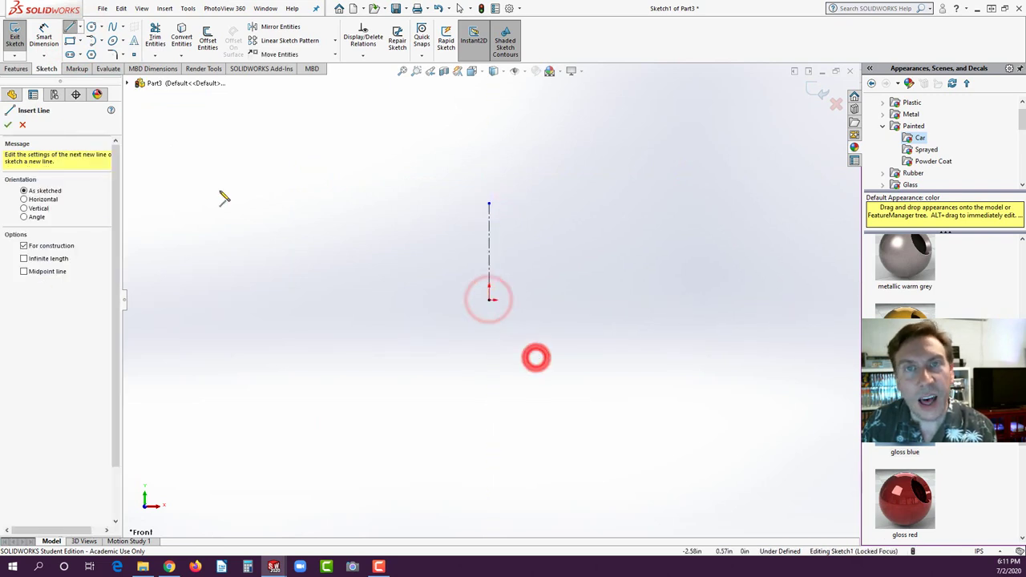
Step: Sketch the profile's lower outline left of the origin: a short horizontal foot, a slanted line, a long horizontal and a slanted end about 0.42 in
left_click(80, 26)
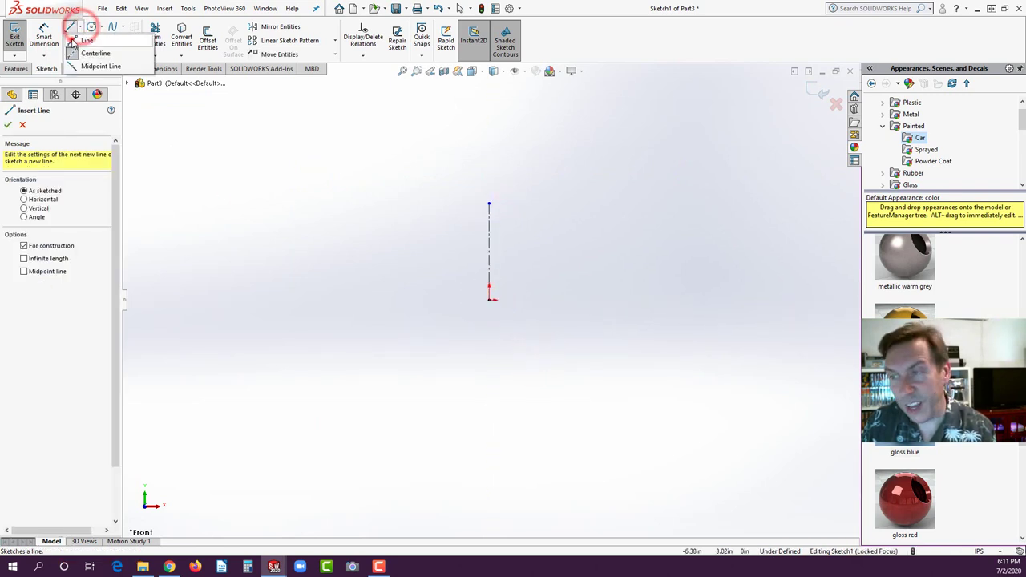
left_click(85, 40)
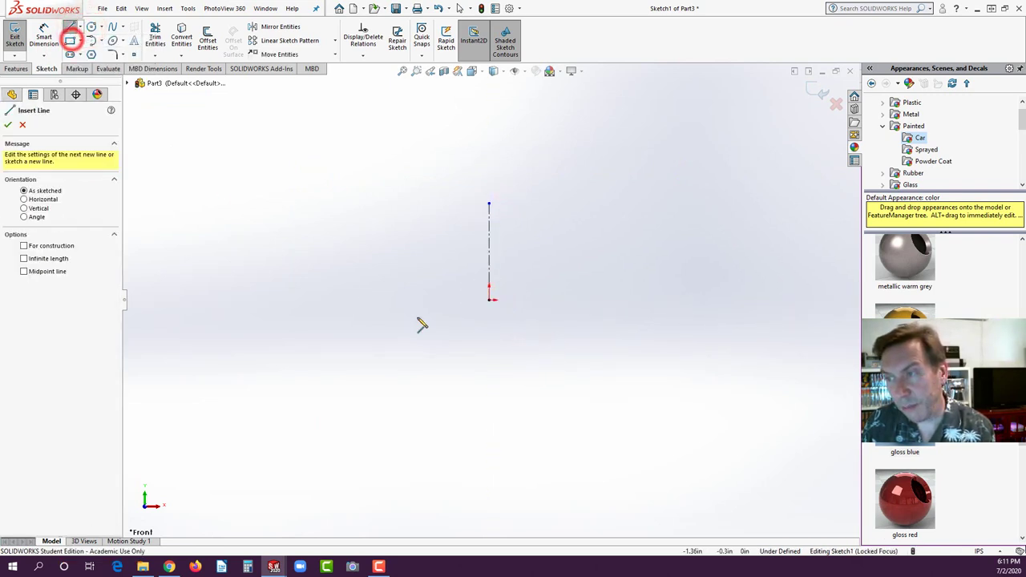
left_click(463, 301)
left_click(443, 299)
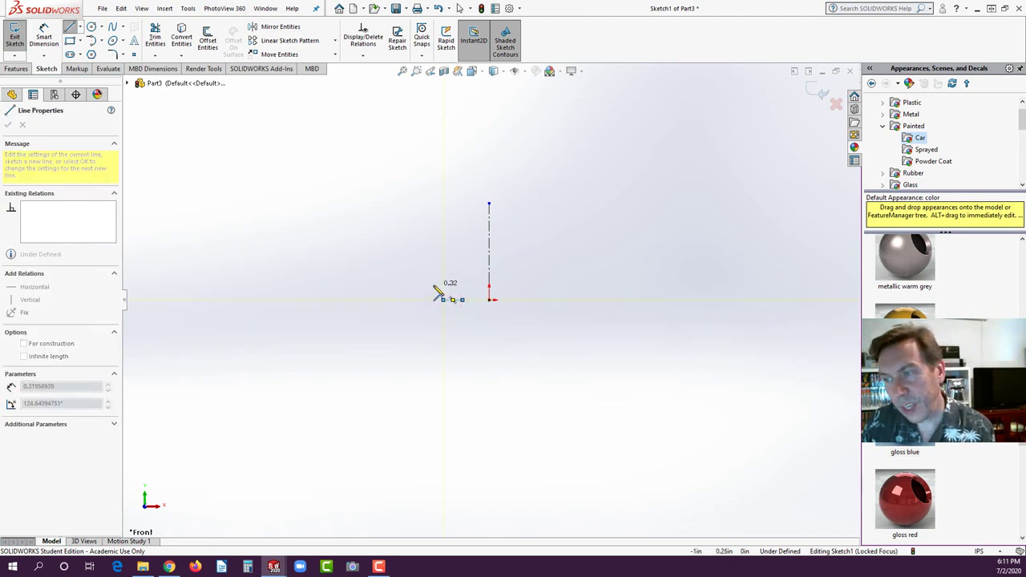
left_click(432, 284)
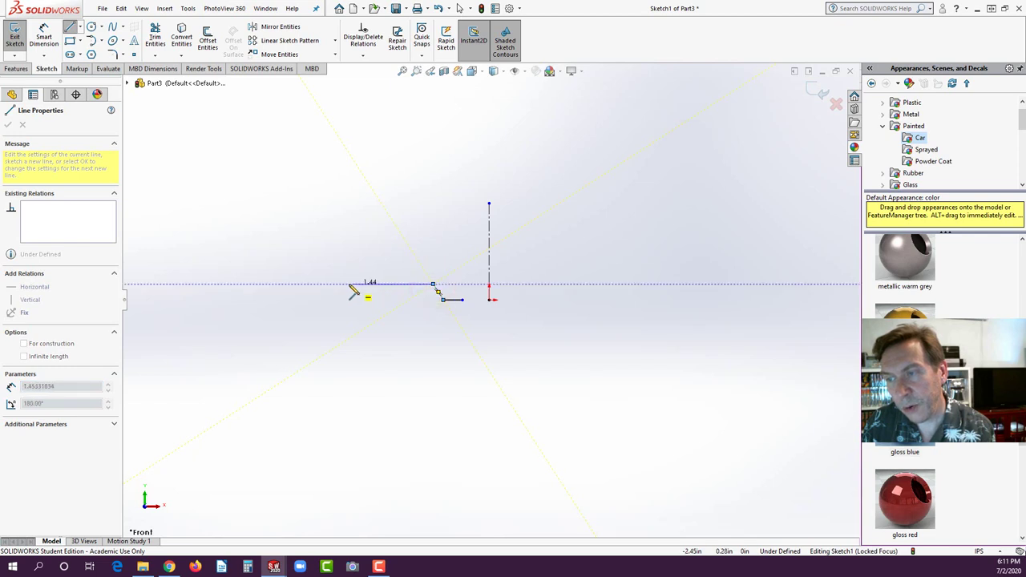
left_click(295, 284)
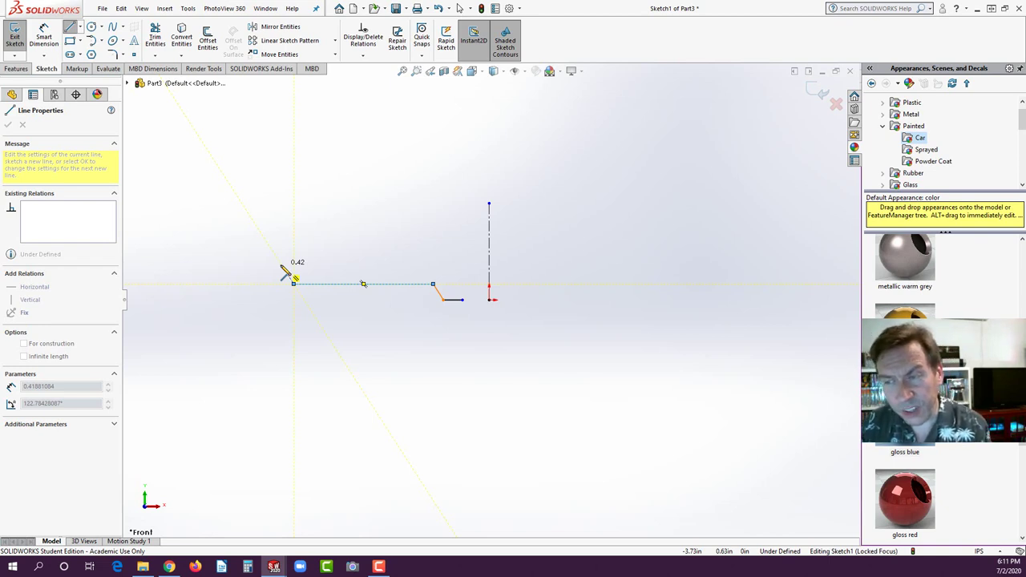
left_click(281, 265)
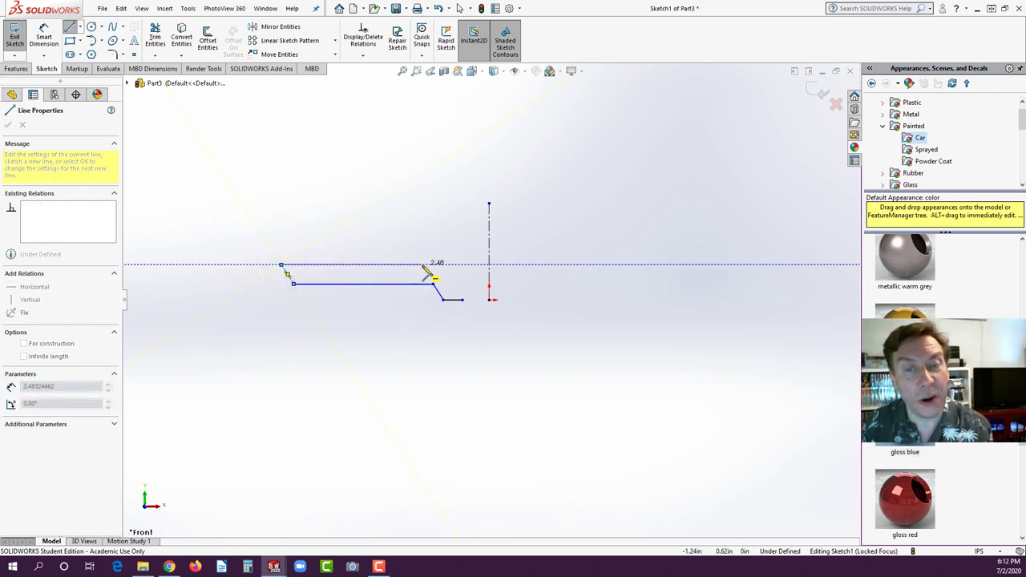
Step: Check the L3b drawing and close the profile with the flange's upper edge, a slanted line, a 0.54 in horizontal top and a long slanted line about 1.79 in
left_click(169, 569)
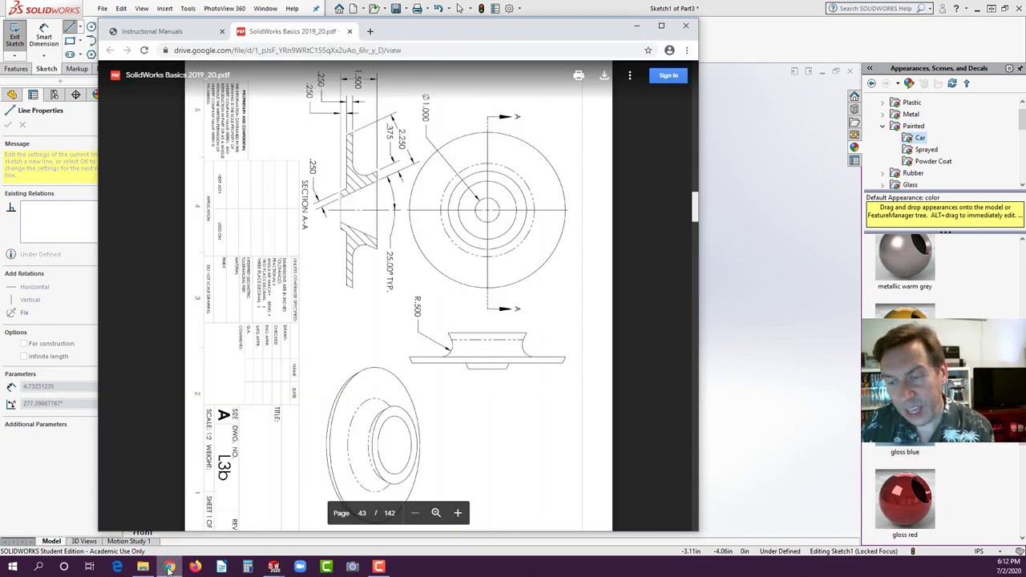
left_click(170, 568)
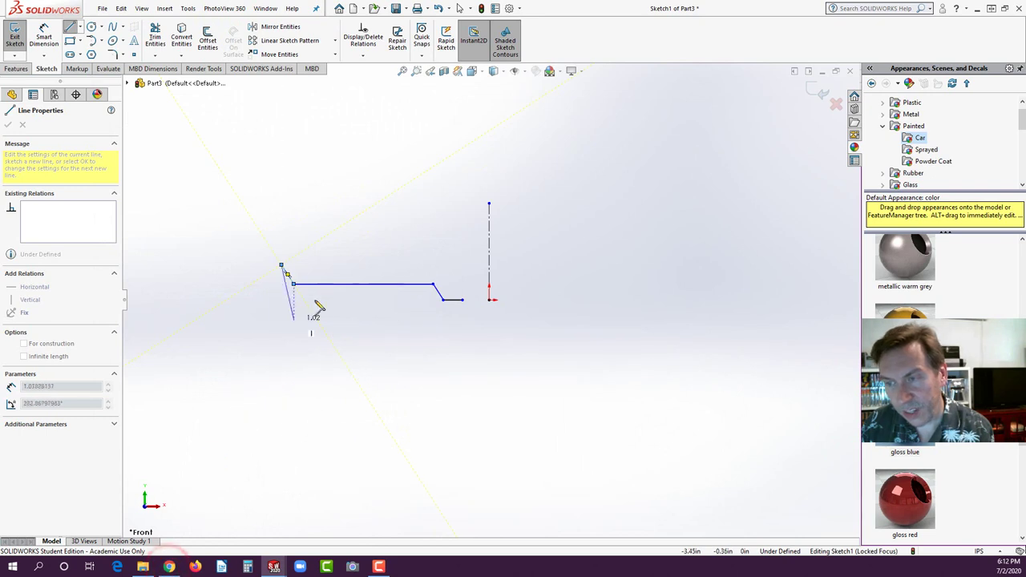
left_click(406, 265)
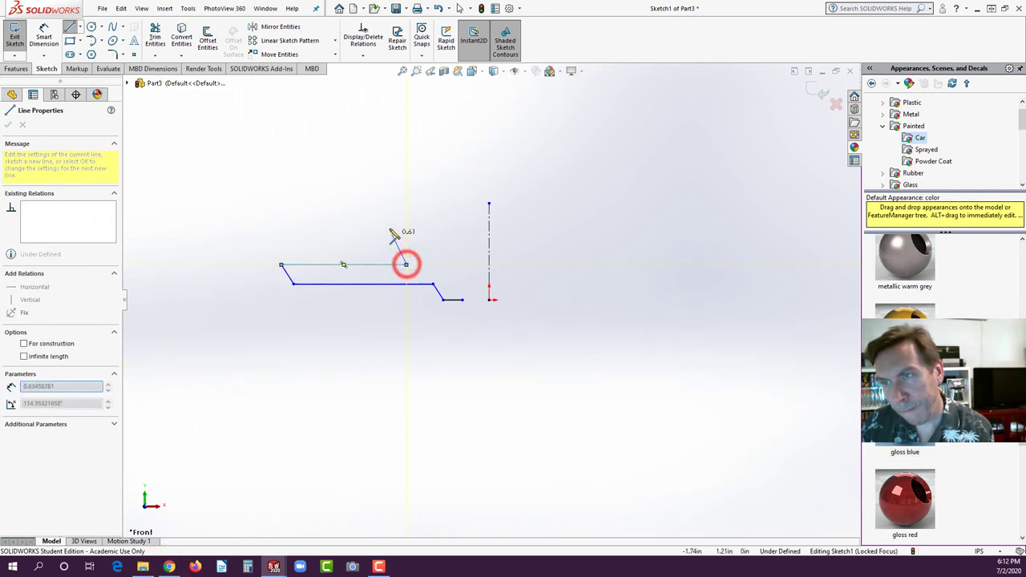
left_click(376, 217)
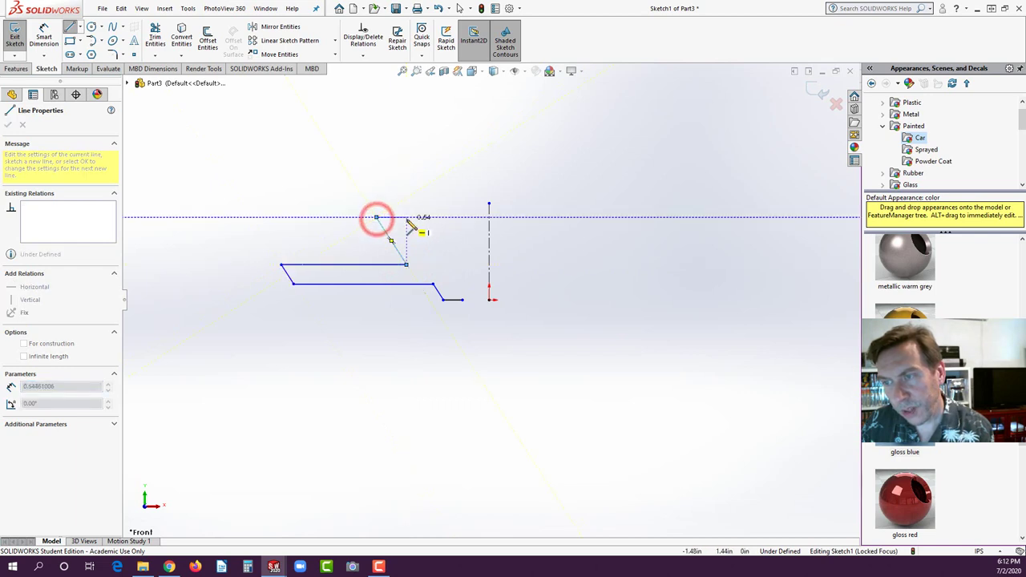
left_click(407, 217)
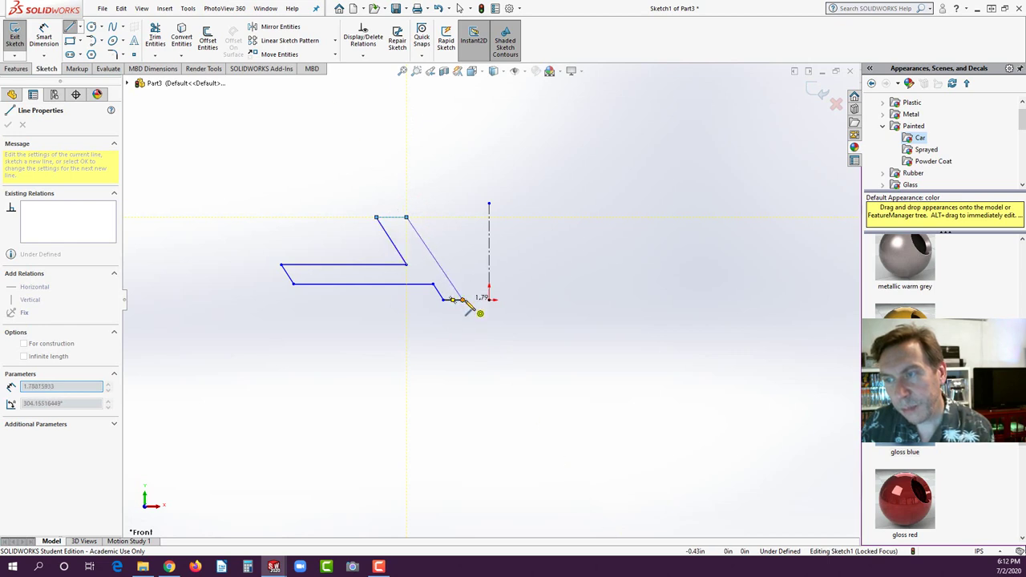
left_click(462, 300)
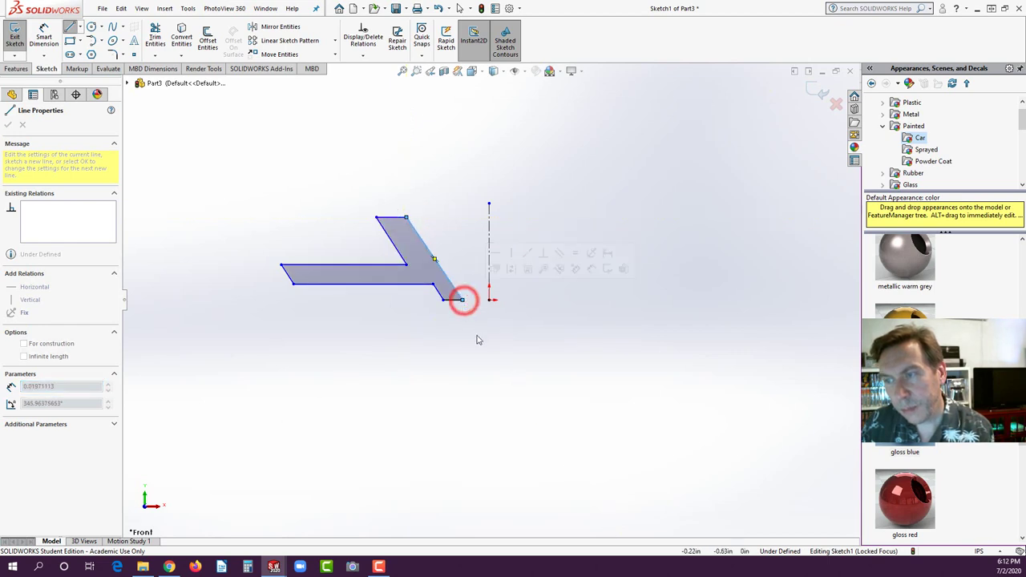
key("Escape")
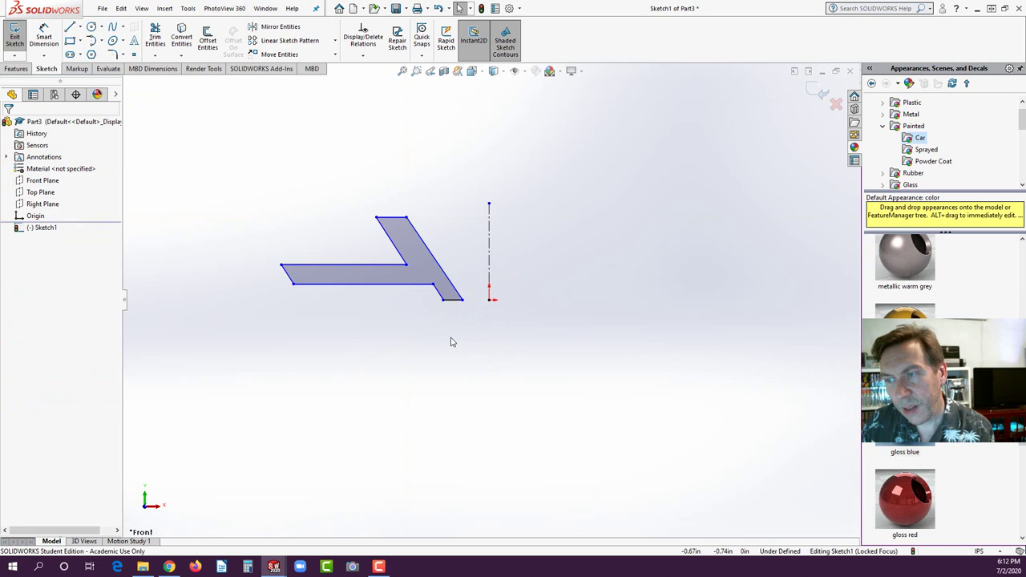
Step: Make the two slanted lines of the profile's upper arm parallel to each other
left_click(393, 245)
left_click(417, 234, "ctrl")
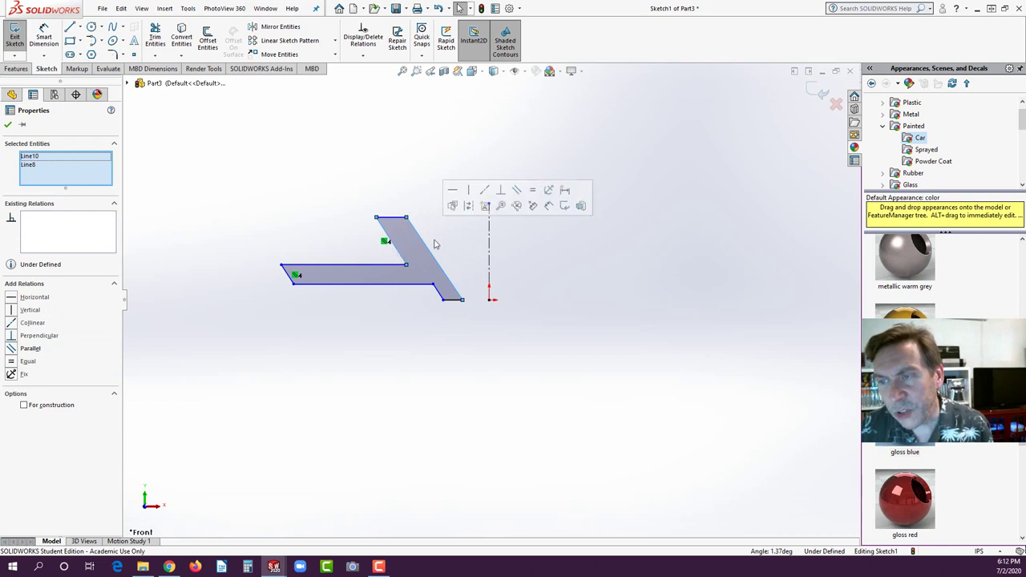
left_click(12, 348)
left_click(197, 368)
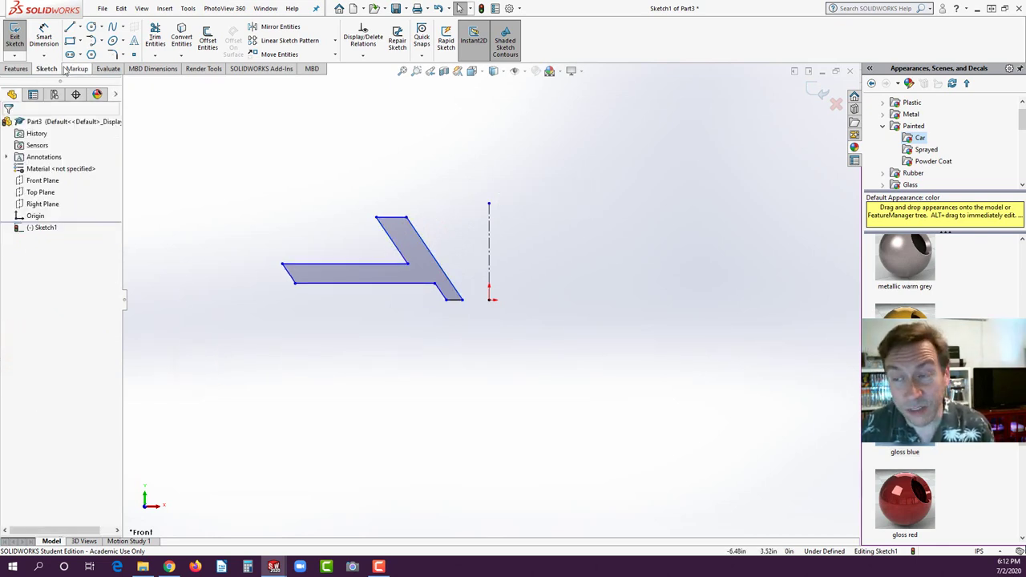
Step: Dimension the vertical distance between the profile's bottom foot and top edge as 1.5 in
left_click(44, 39)
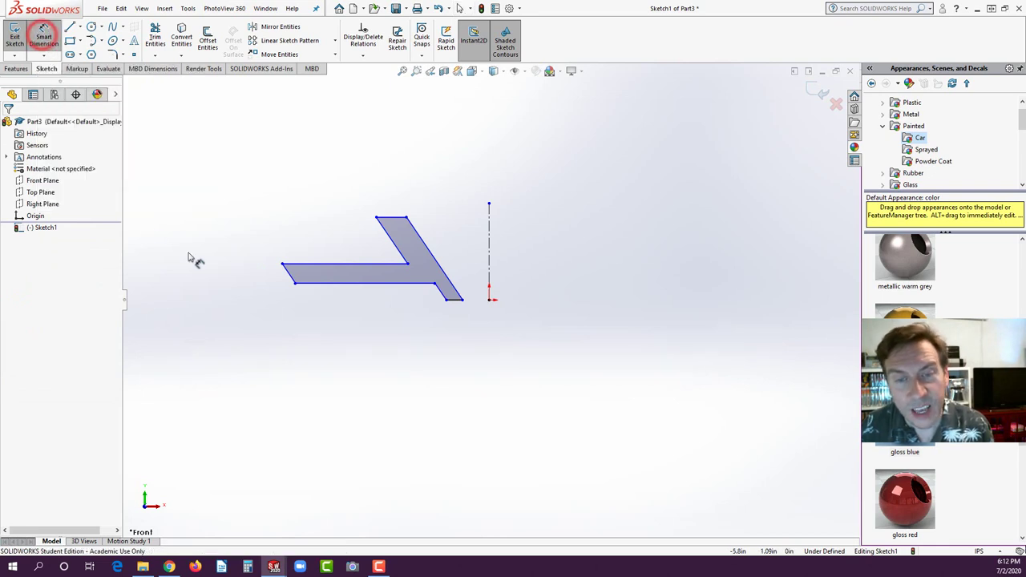
left_click(456, 304)
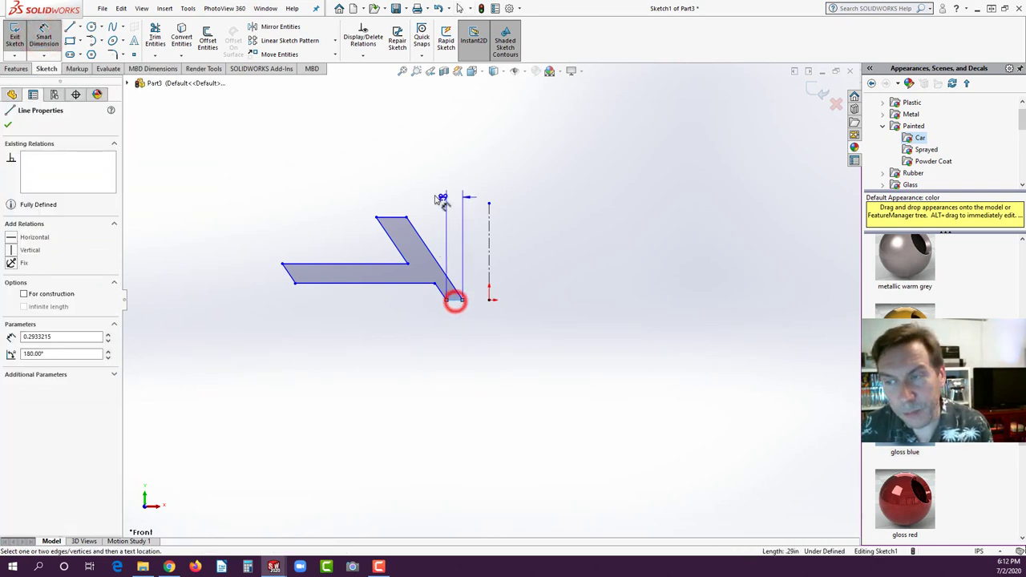
left_click(392, 216)
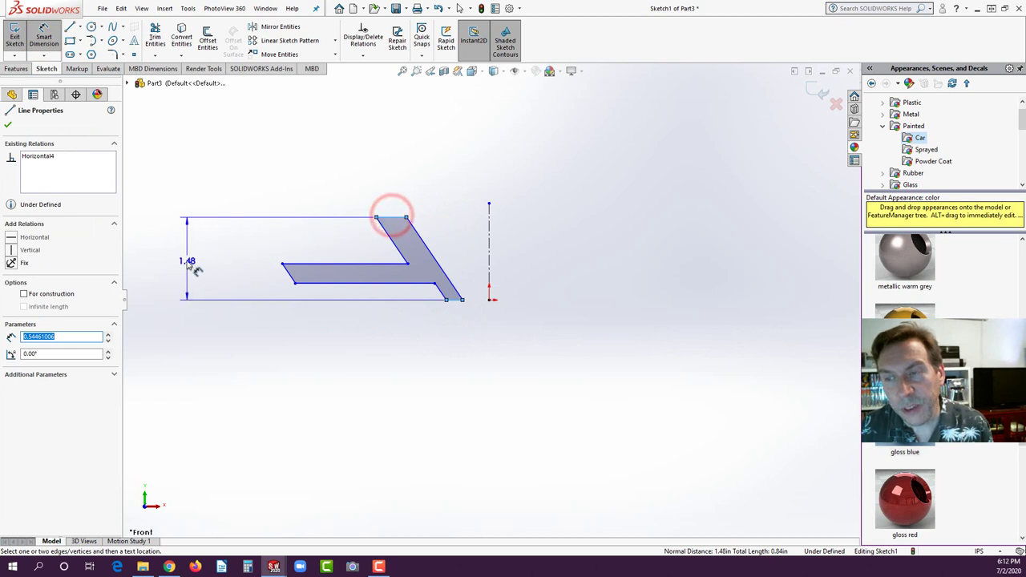
left_click(188, 261)
type("1.5")
key("Return")
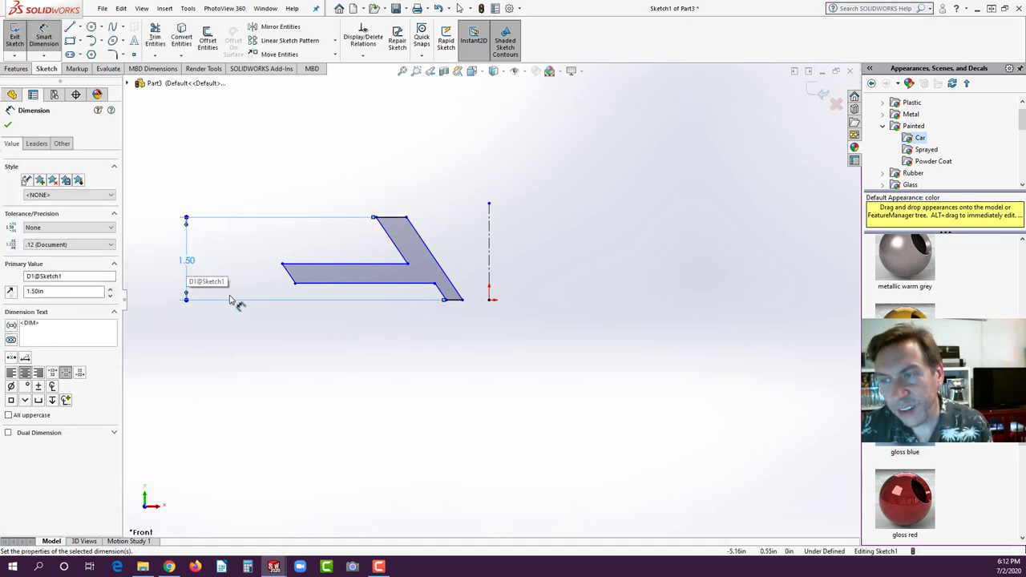
Step: Delete all the existing relations on the slanted line at the flange's outer end
left_click(289, 273)
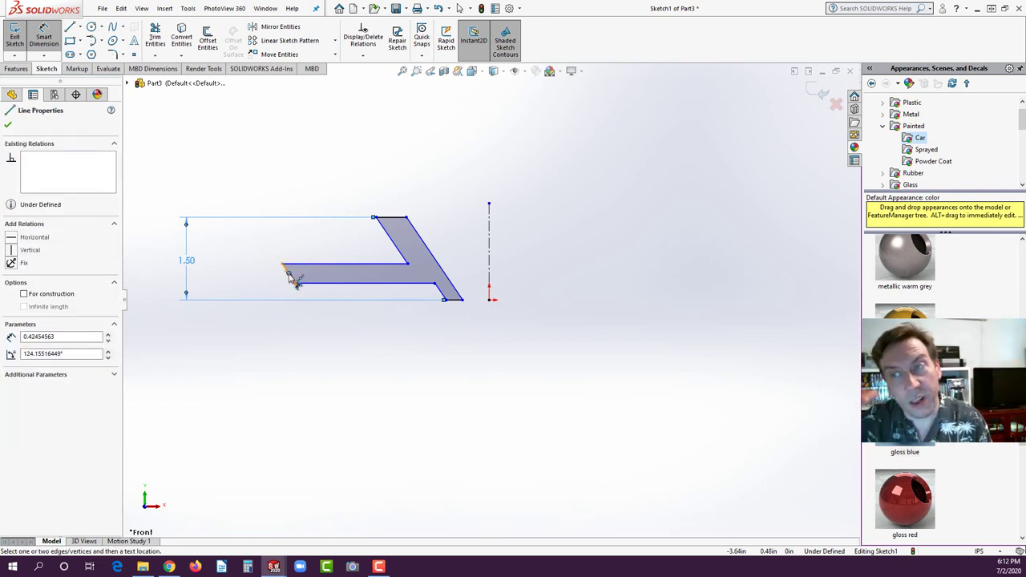
left_click(288, 272)
right_click(76, 174)
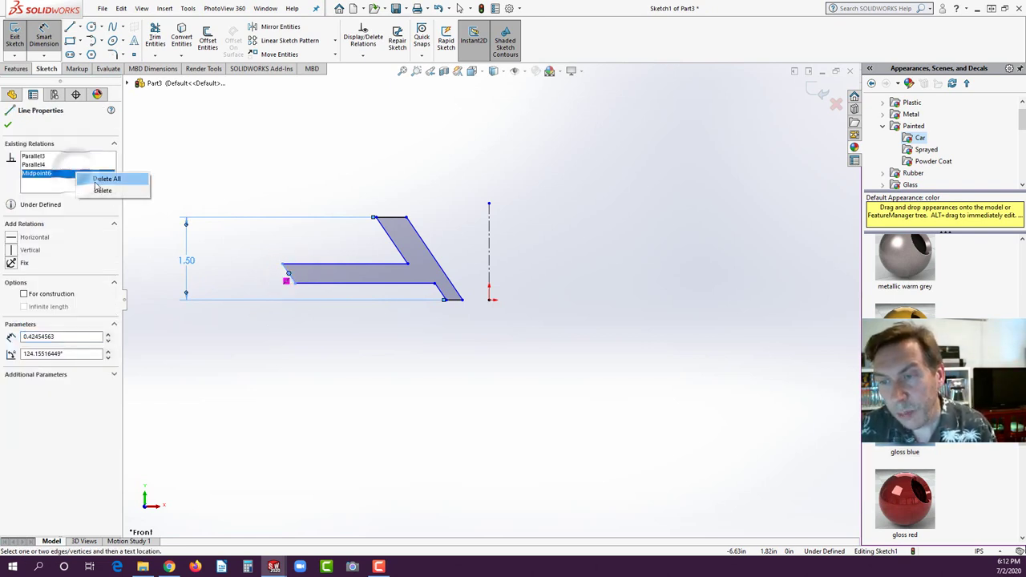
left_click(101, 178)
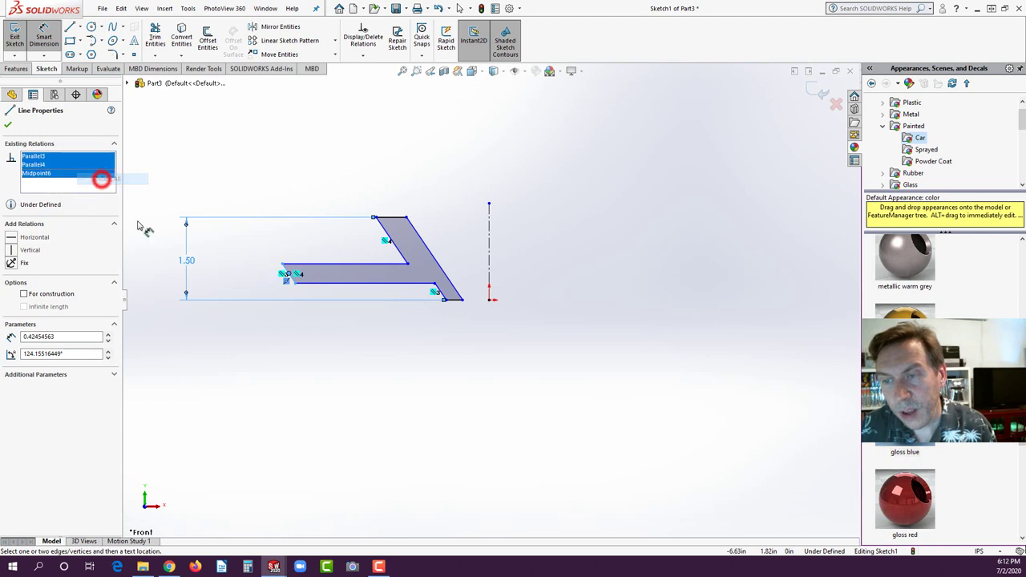
right_click(68, 170)
left_click(92, 175)
left_click(244, 191)
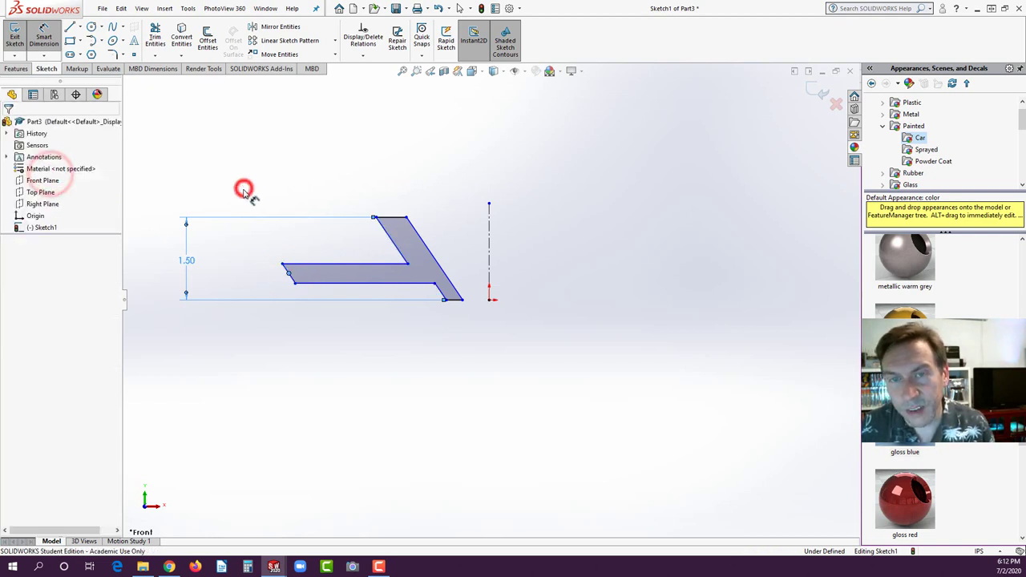
key("Escape")
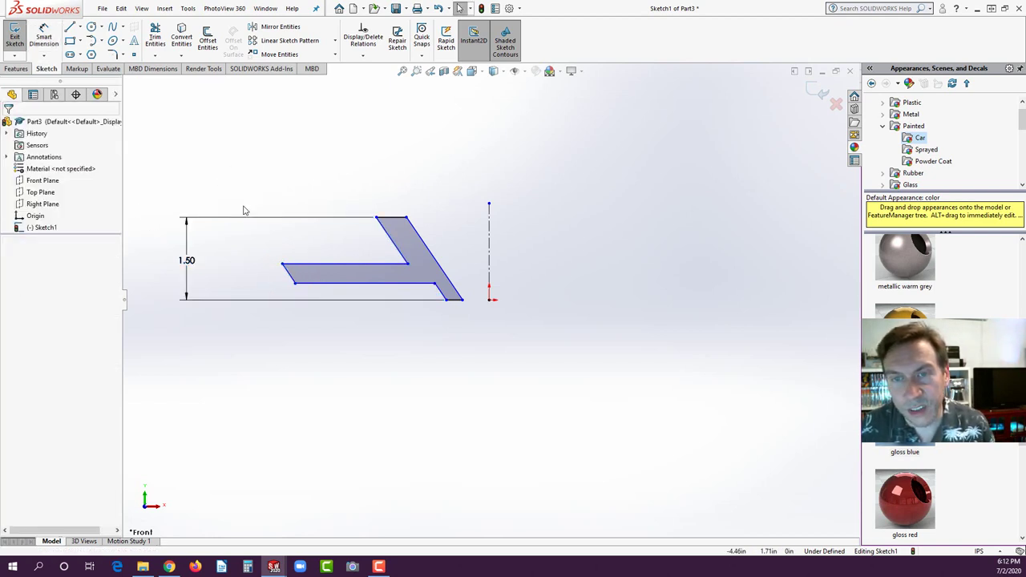
Step: Dimension the vertical height of the slanted line at the flange's outer end as 0.25 in
left_click(44, 39)
left_click(294, 281)
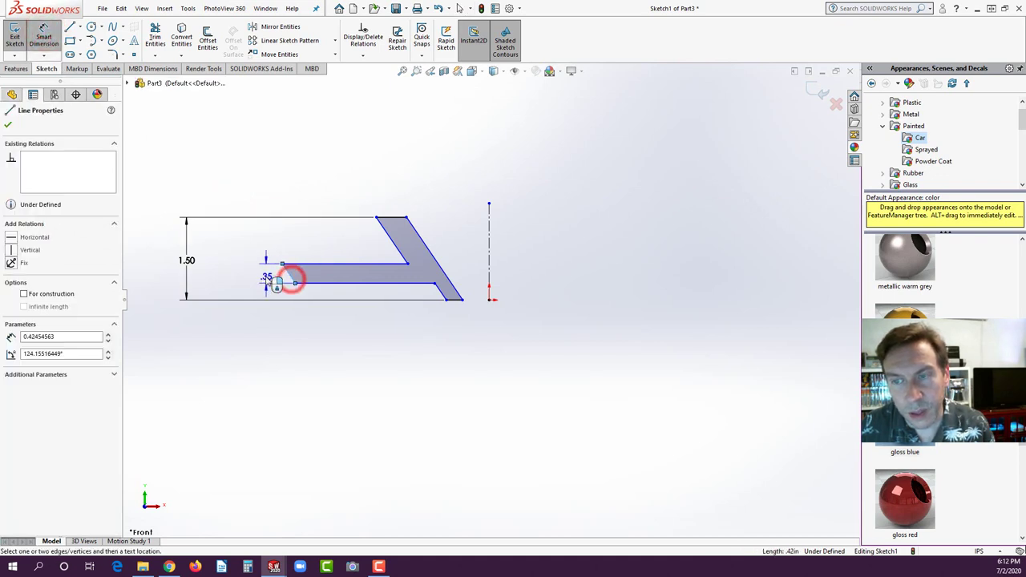
left_click(251, 274)
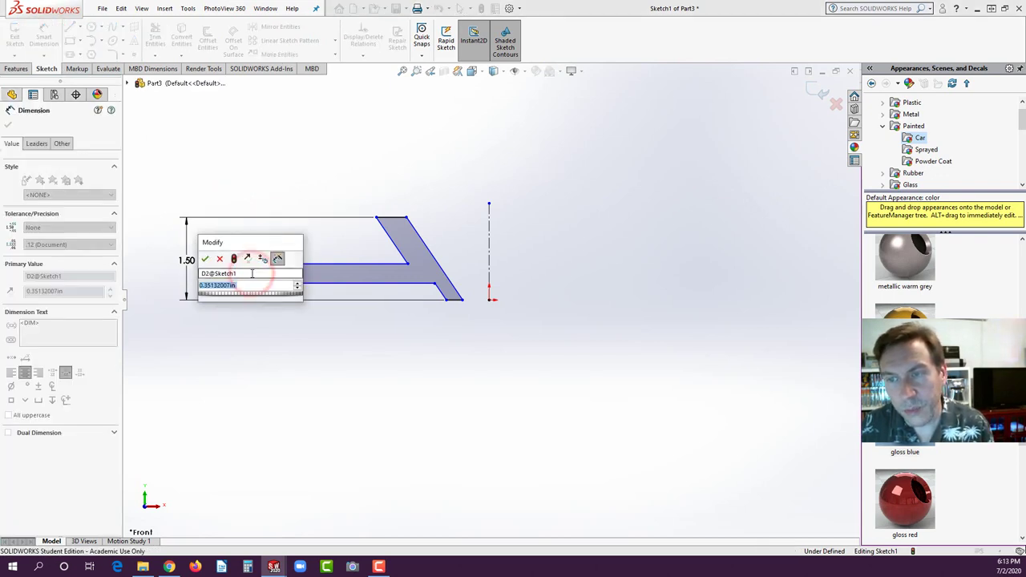
type(".25")
key("Return")
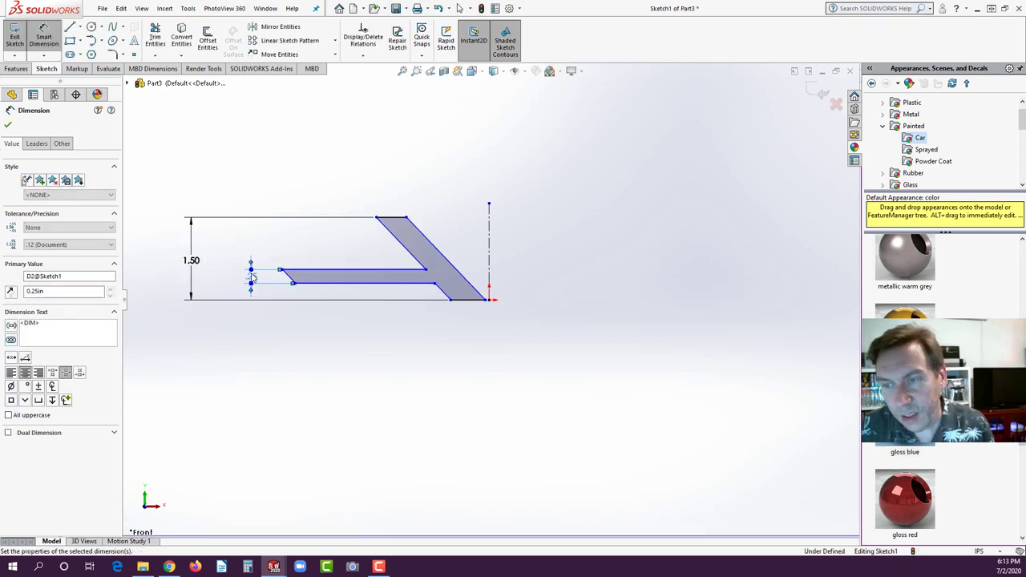
Step: Dimension the perpendicular distance between the bottom foot's short slanted line and the long inner slanted line as 0.25 in
left_click(446, 295)
left_click(474, 291)
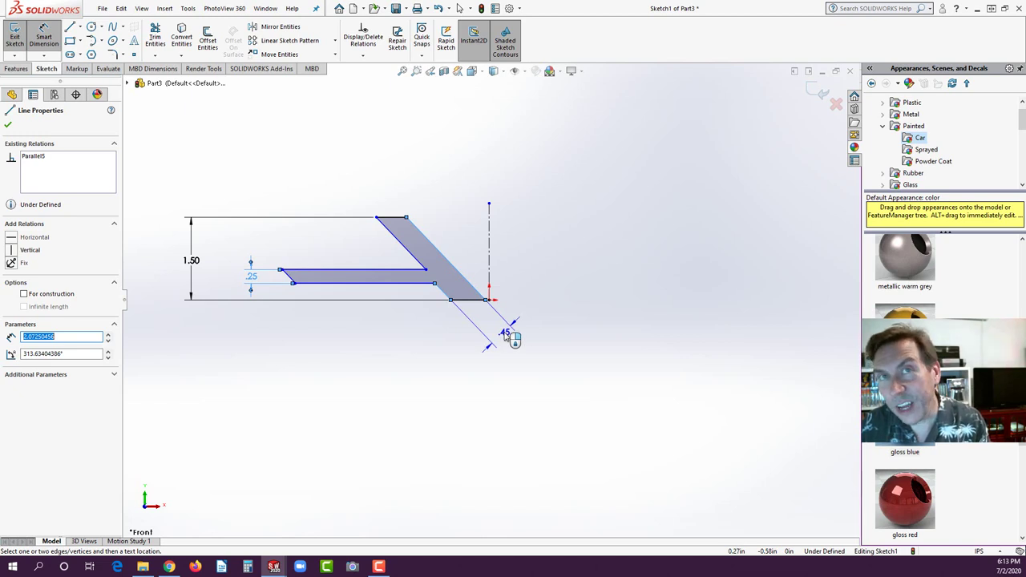
left_click(506, 334)
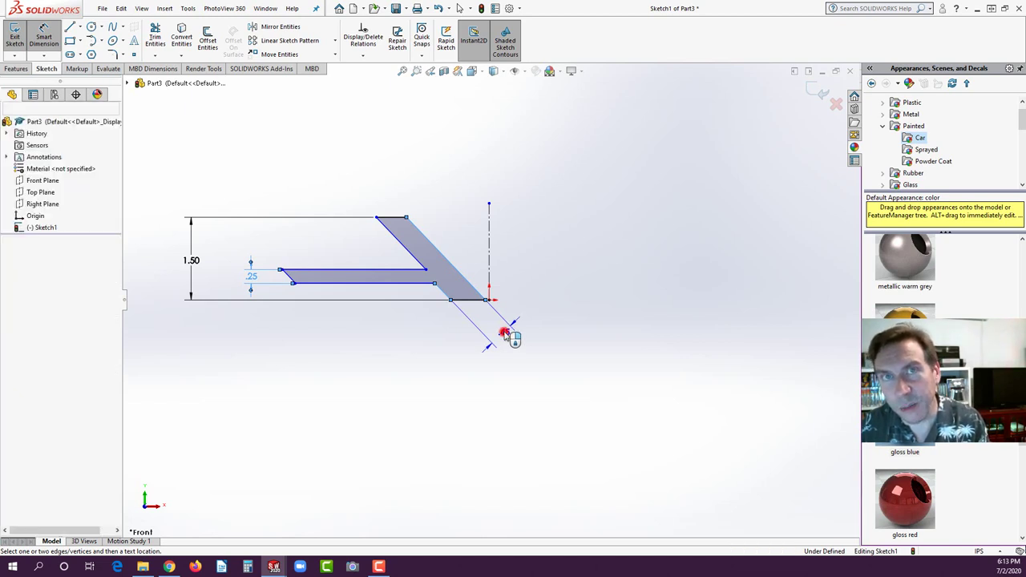
key("Return")
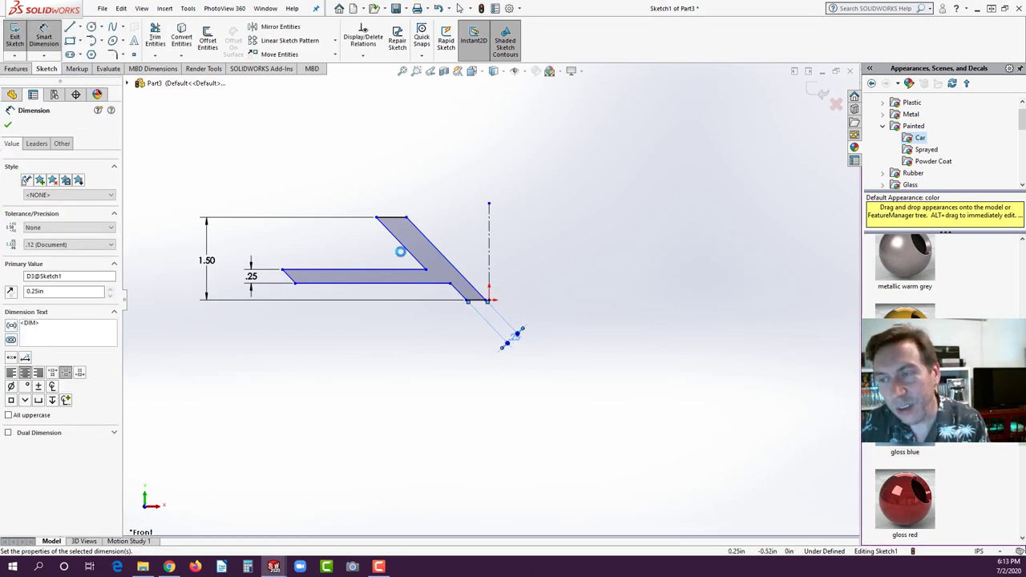
Step: Dimension the thickness of the upper arm between its two parallel slanted lines as 0.375 in
left_click(399, 243)
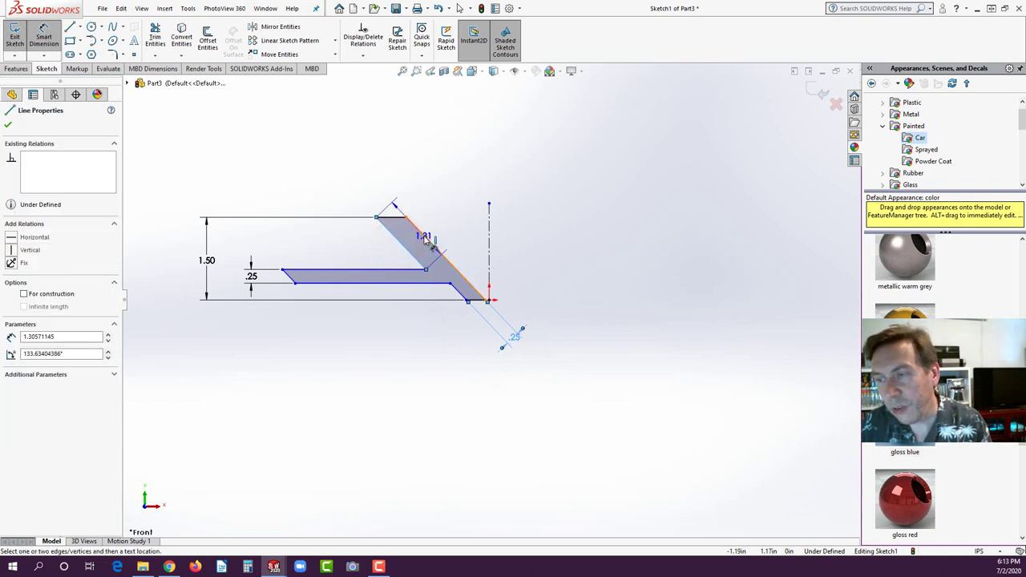
left_click(422, 233)
left_click(371, 194)
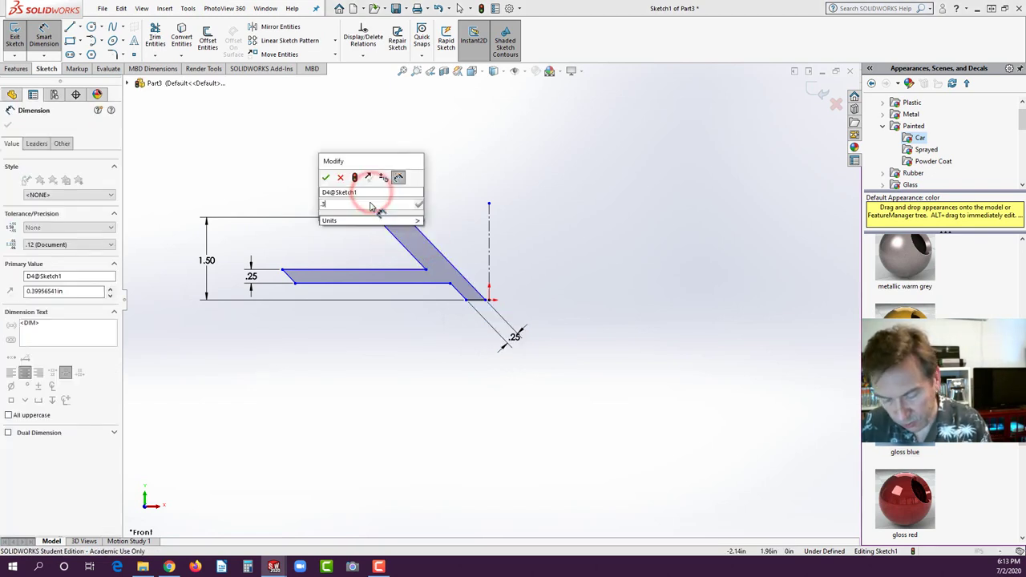
type(".375")
key("Return")
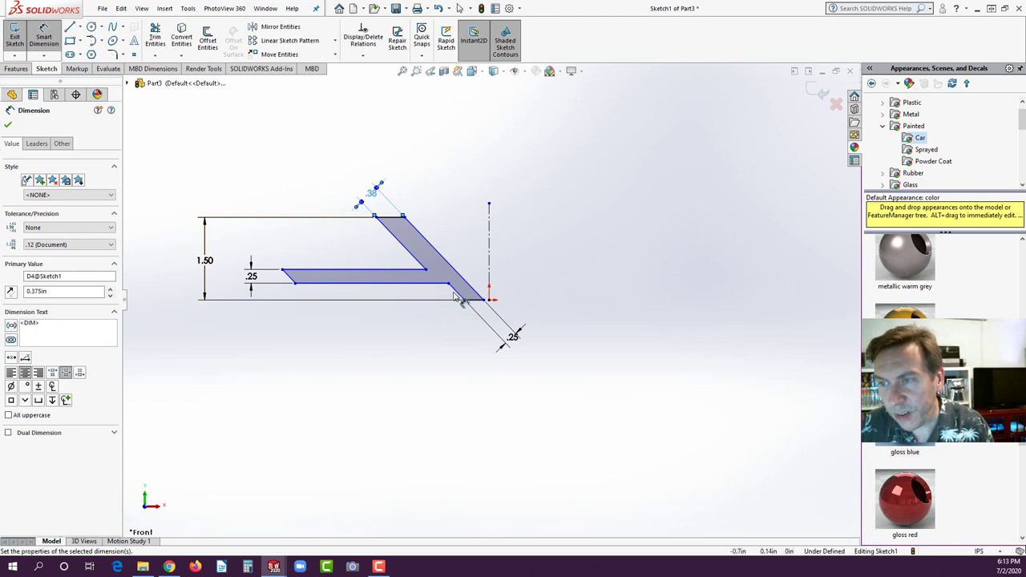
Step: Dimension the vertical height of the foot's short slanted line below the flange as 0.25 in
left_click(458, 291)
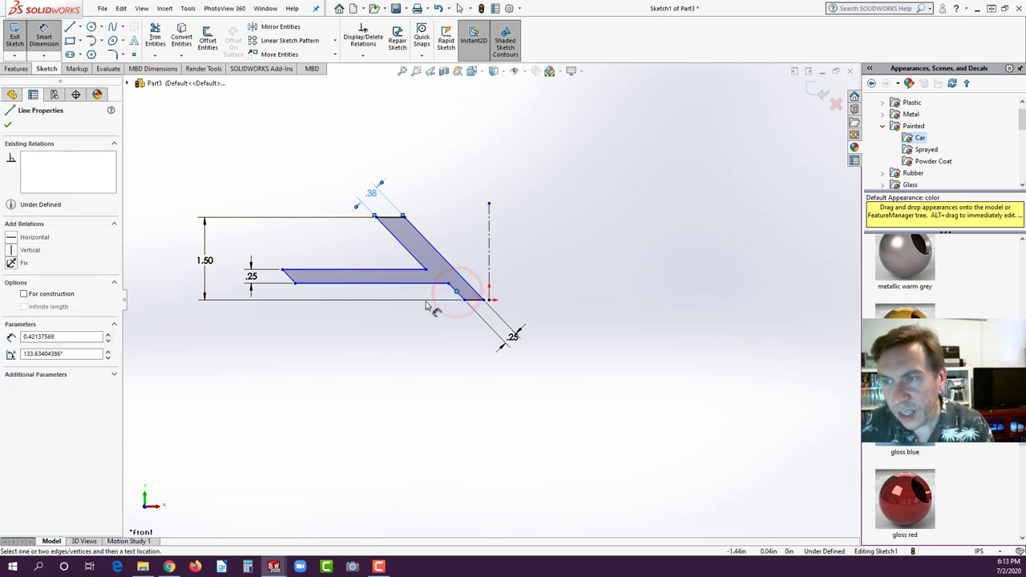
left_click(449, 307)
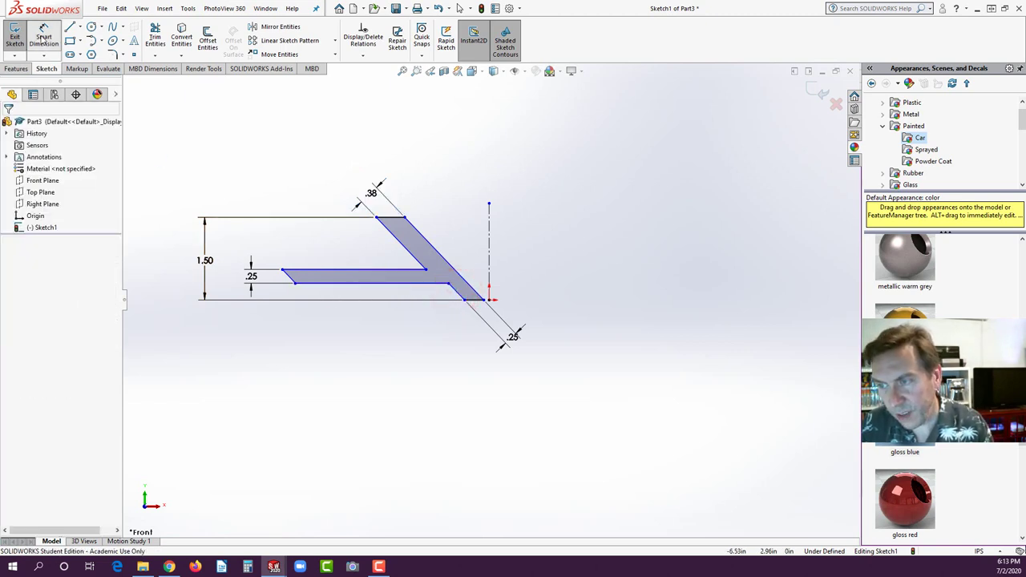
left_click(460, 297)
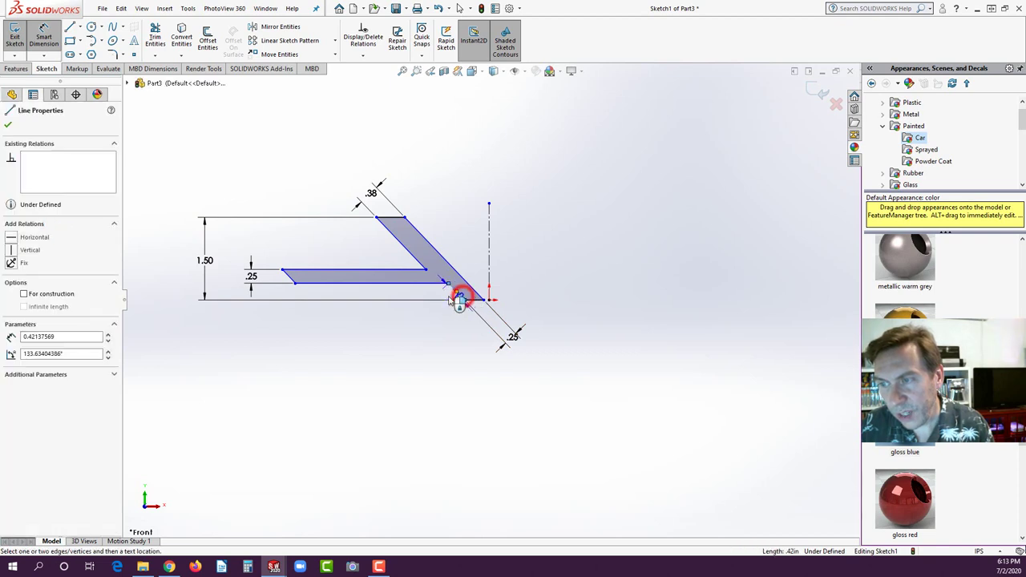
left_click(275, 294)
left_click(274, 293)
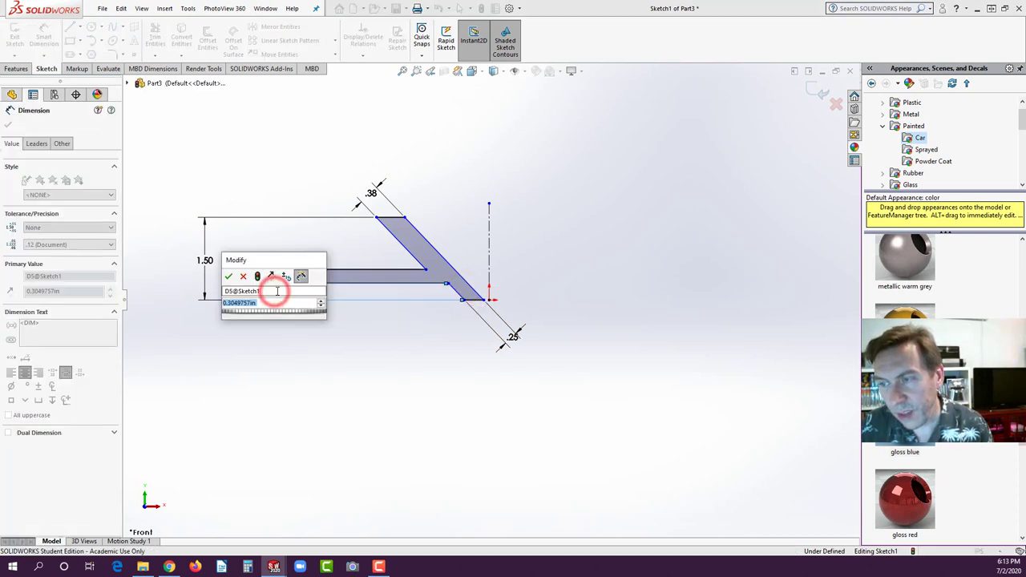
type(".25")
key("Return")
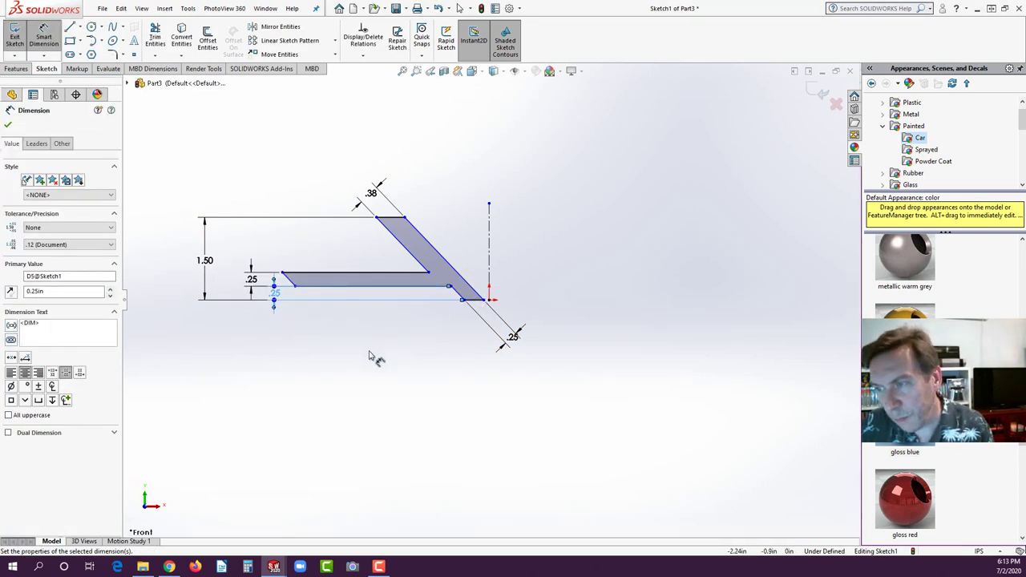
Step: Add a 1 in diameter dimension from the foot's inner corner point across the centerline
left_click(484, 301)
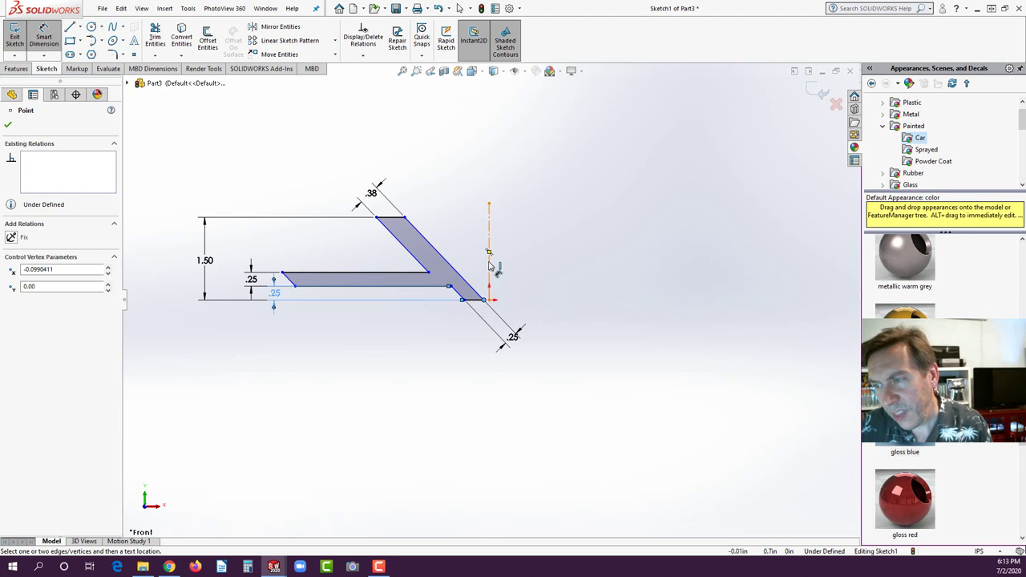
left_click(489, 264)
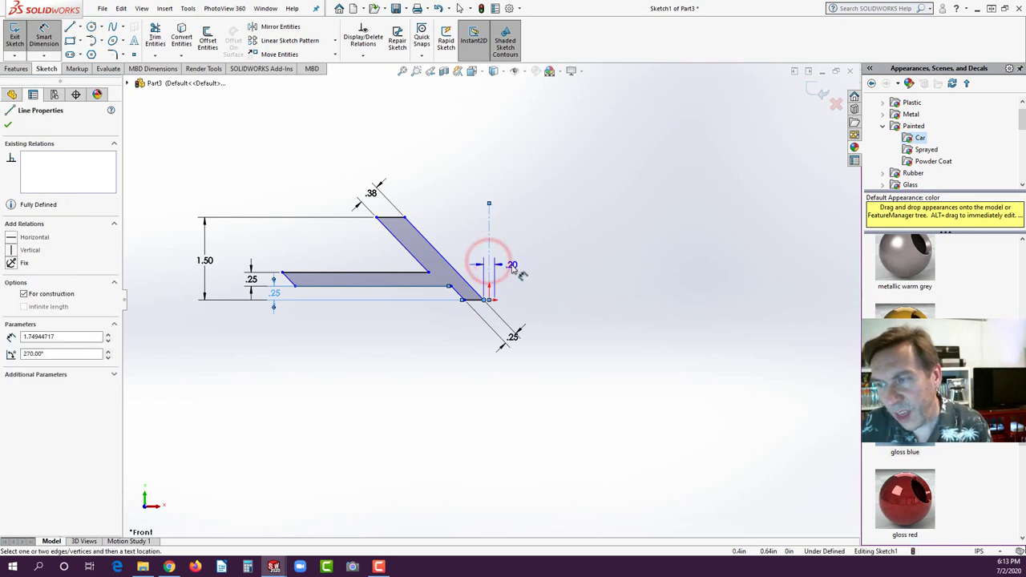
left_click(516, 267)
type("1")
key("Return")
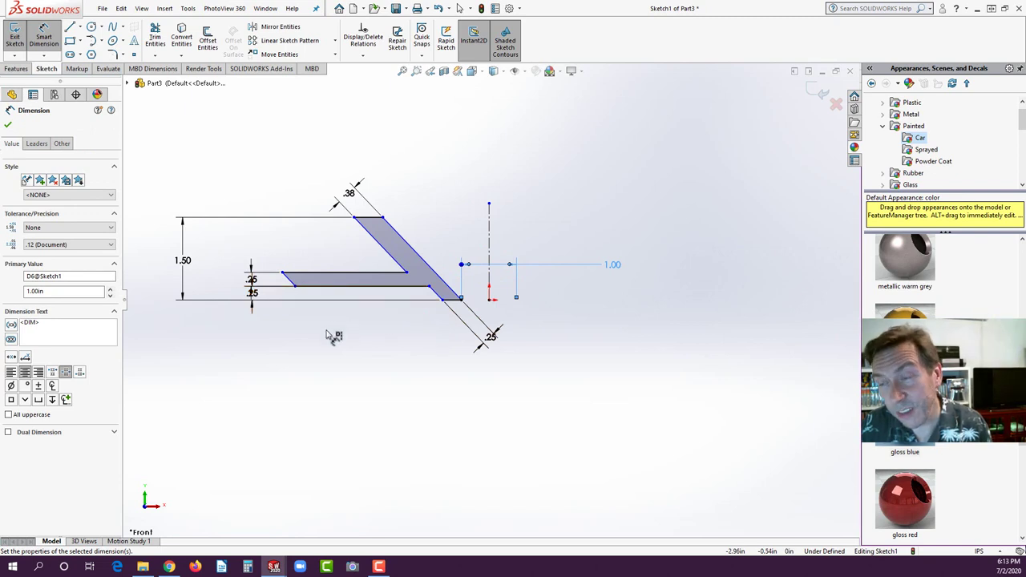
key("Escape")
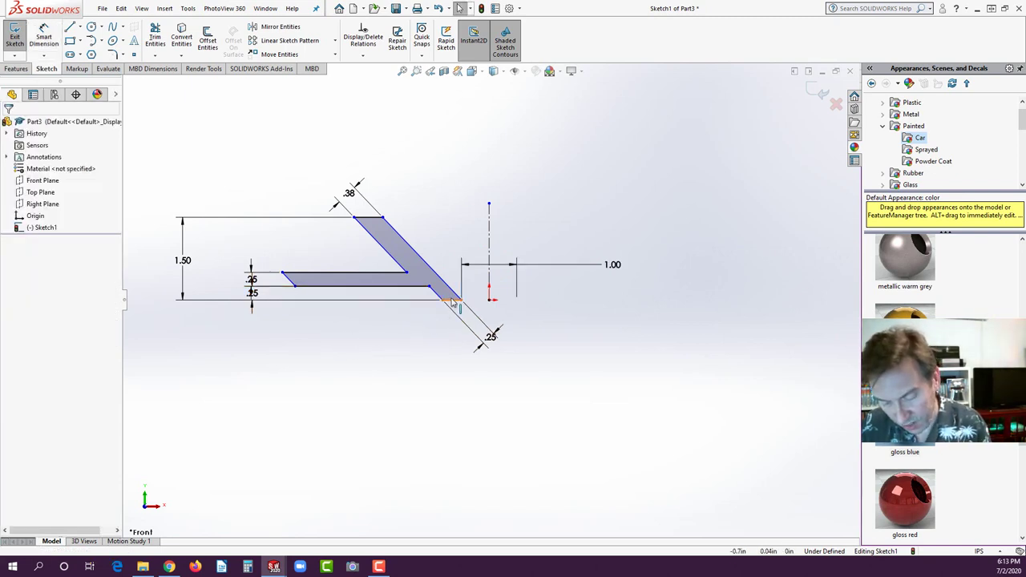
Step: Check the L3b drawing and dimension the distance from the flange's slanted outer end to the long inner slanted line as 2.25 in
left_click(452, 299)
left_click(423, 316)
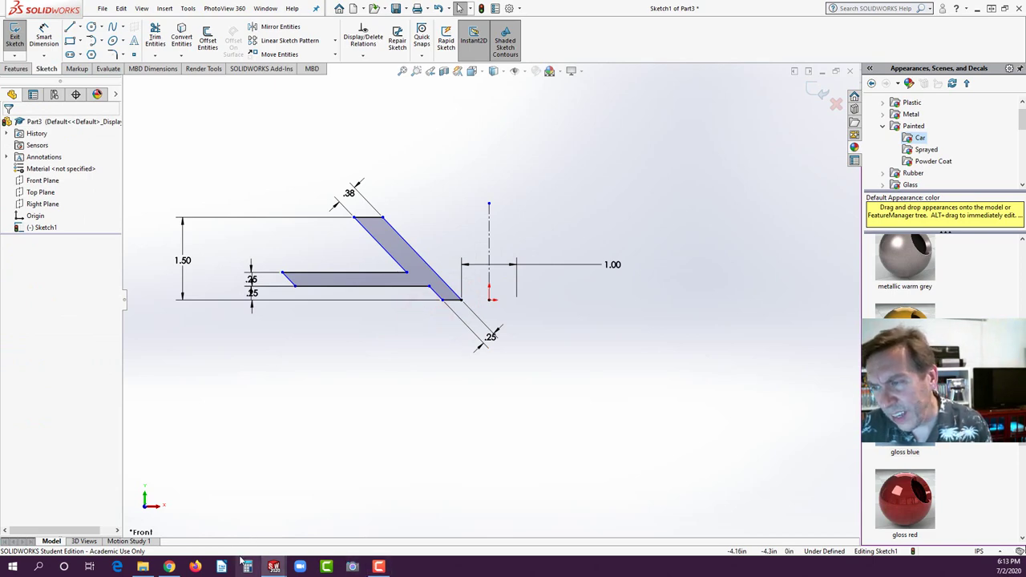
left_click(169, 567)
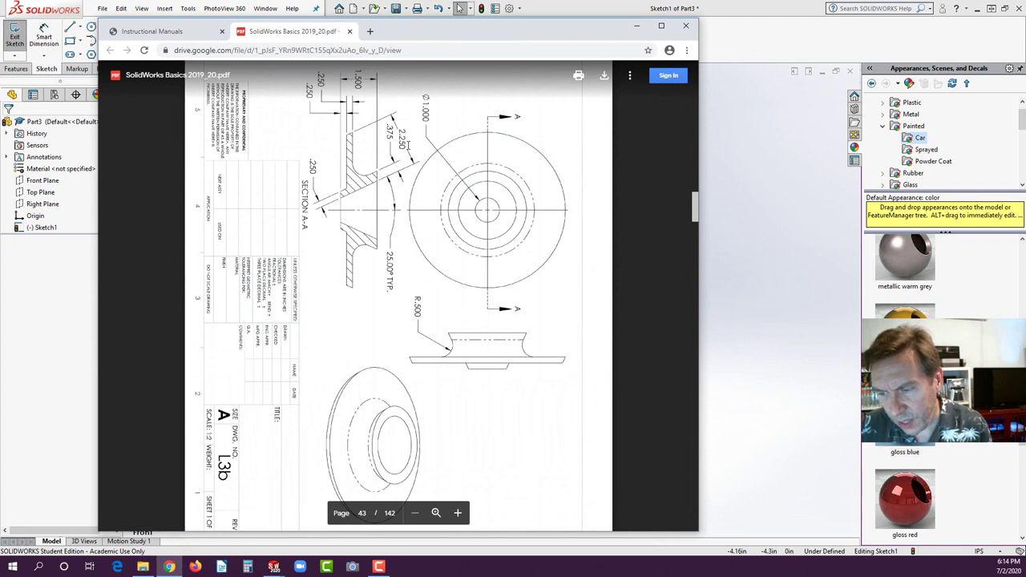
left_click(48, 305)
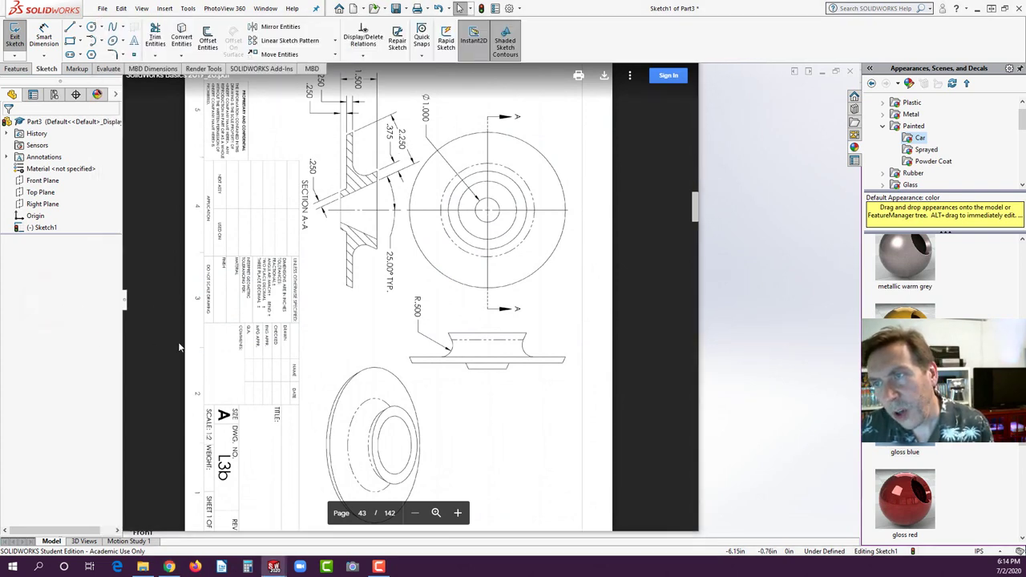
scroll(415, 257, "down", 2)
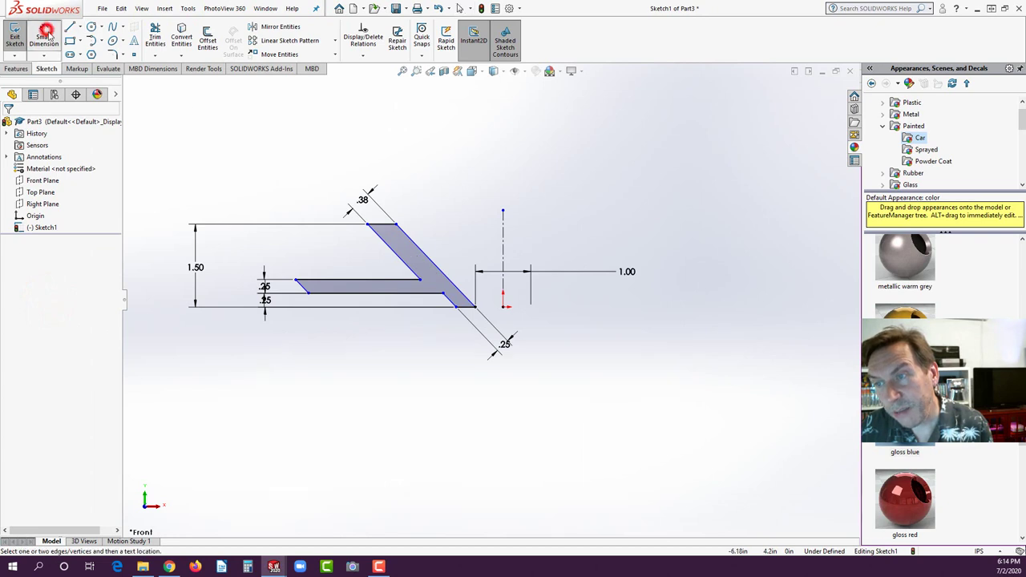
left_click(45, 36)
left_click(299, 287)
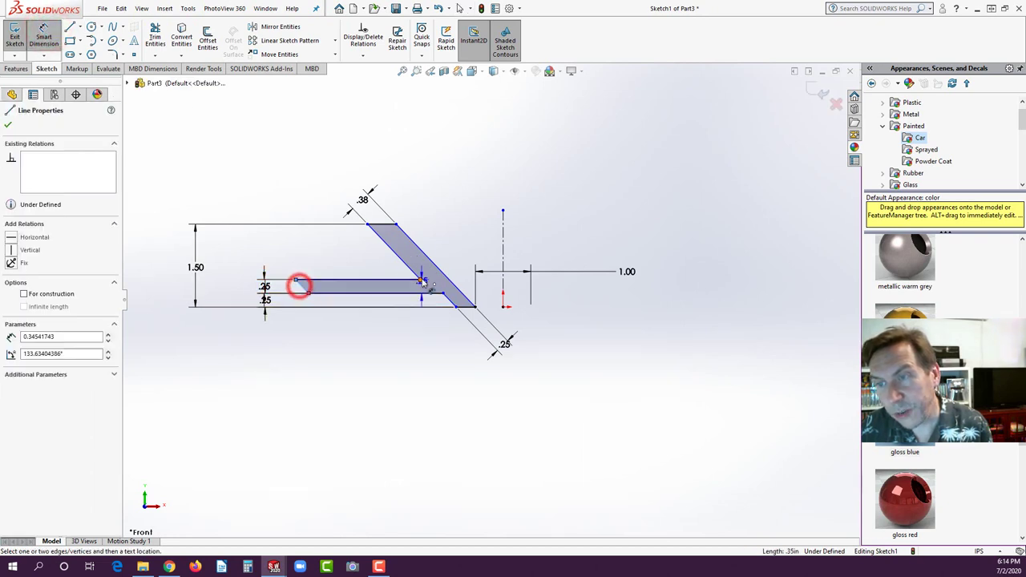
left_click(431, 259)
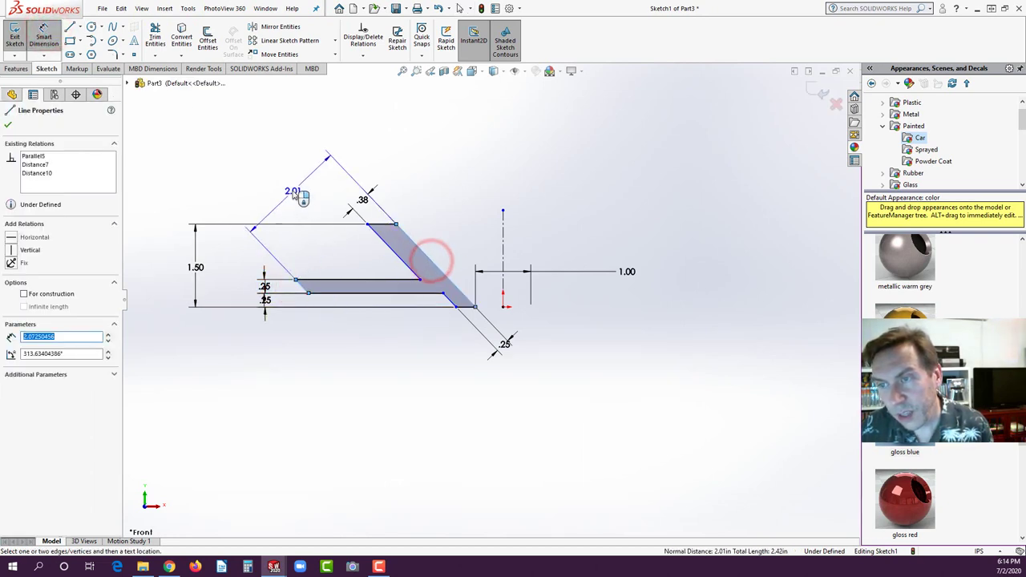
left_click(291, 193)
type("2.25")
key("Return")
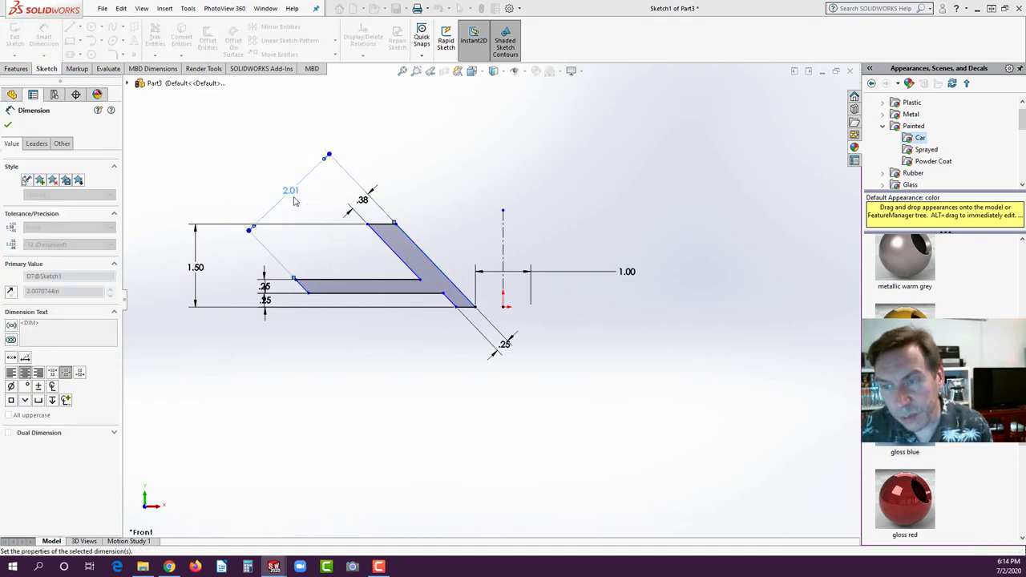
Step: Dimension the angle between the long inner slanted line and the vertical centerline as 25 degrees
left_click(418, 244)
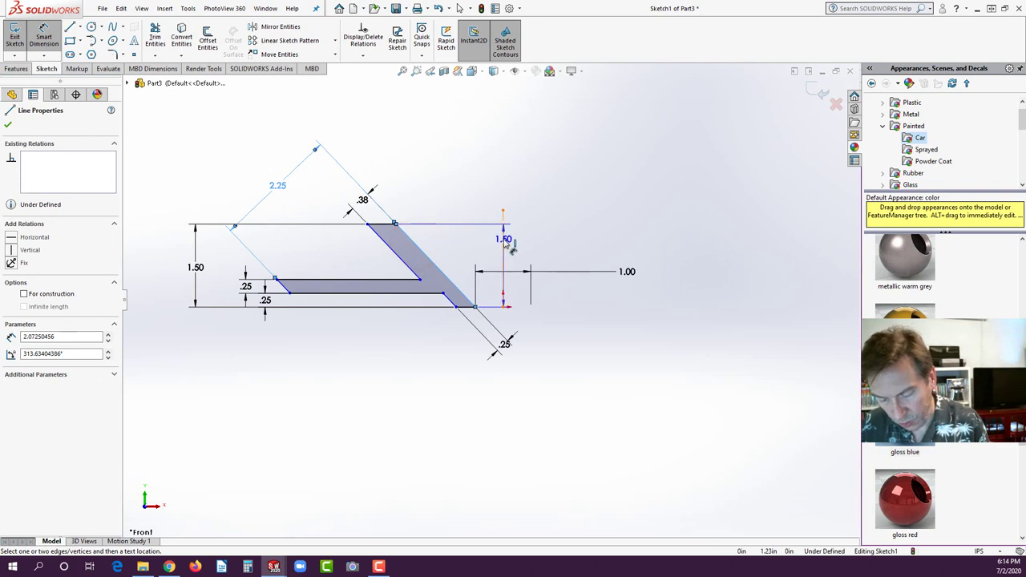
left_click(503, 241)
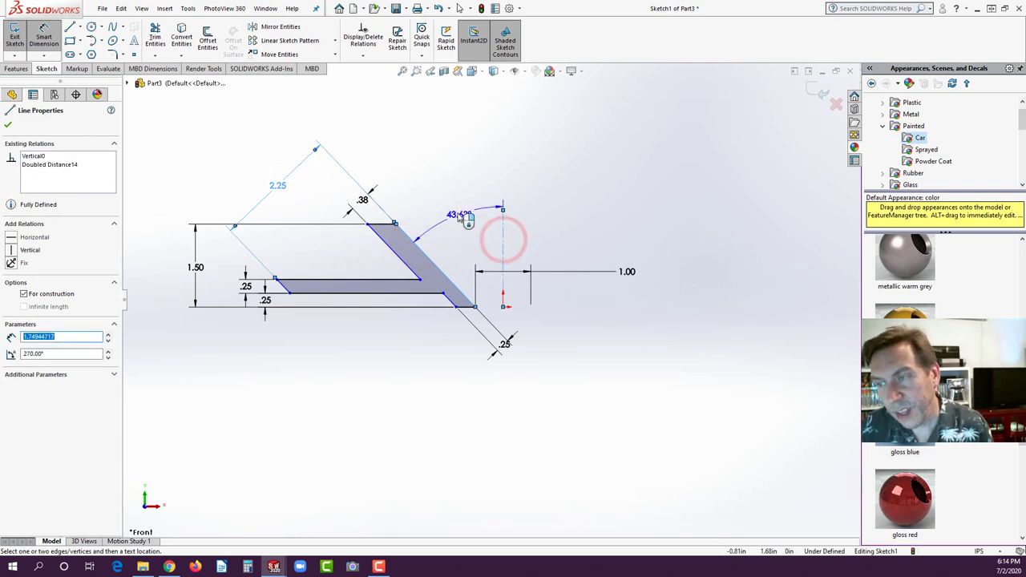
left_click(457, 212)
type("25")
key("Return")
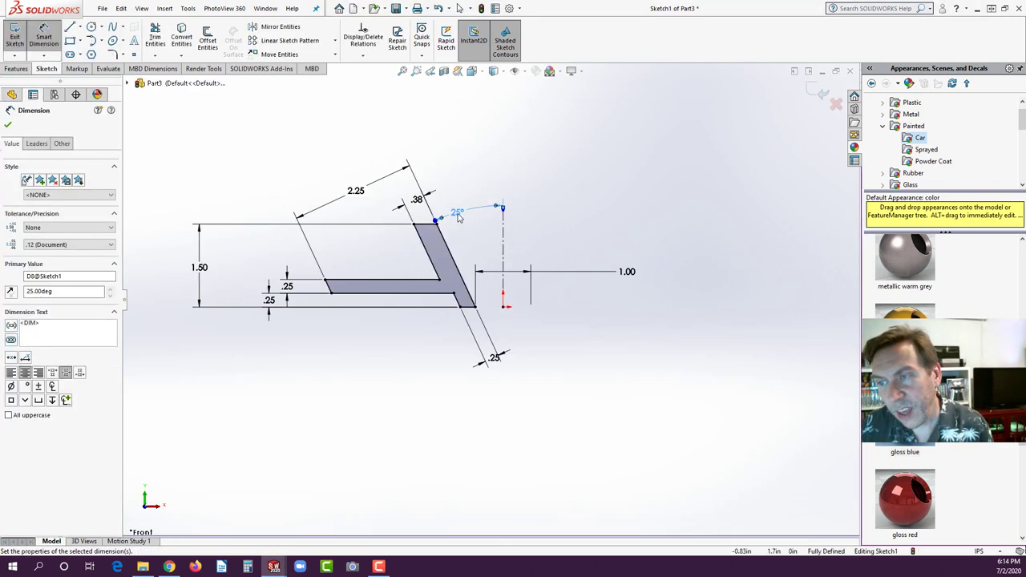
left_click(383, 335)
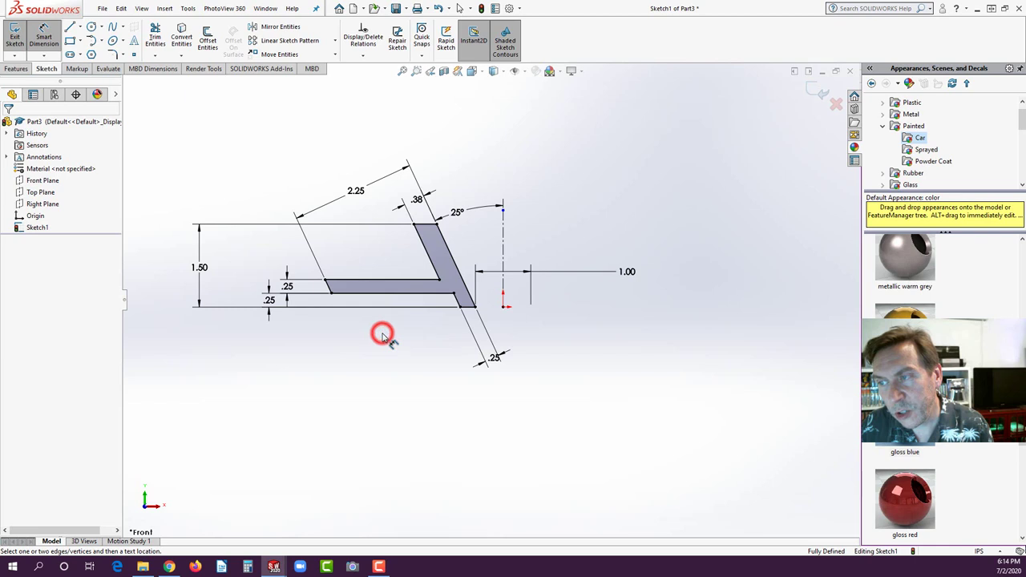
Step: Check the L3b drawing again and revolve the profile about the centerline into a solid body
left_click(197, 567)
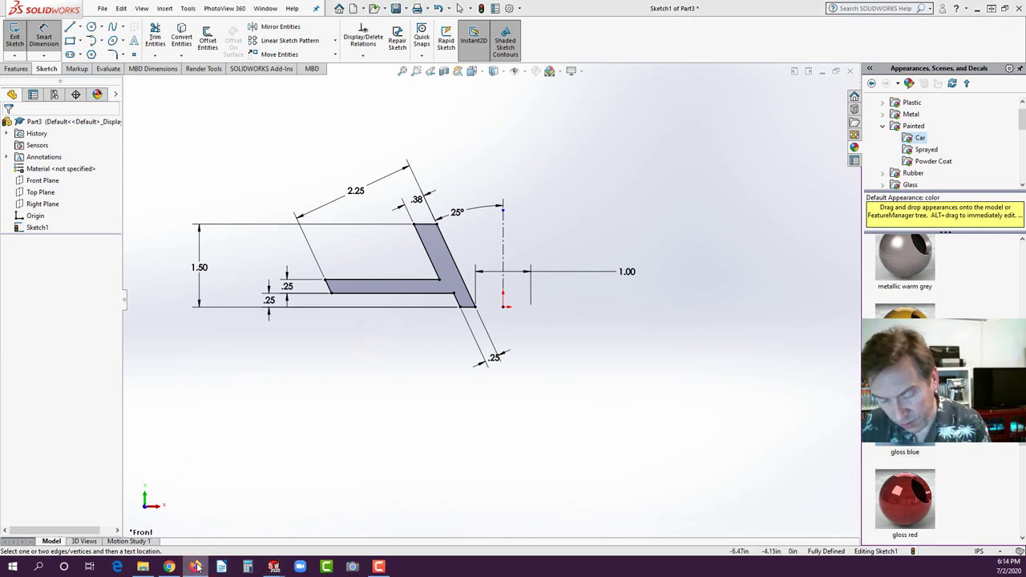
left_click(170, 567)
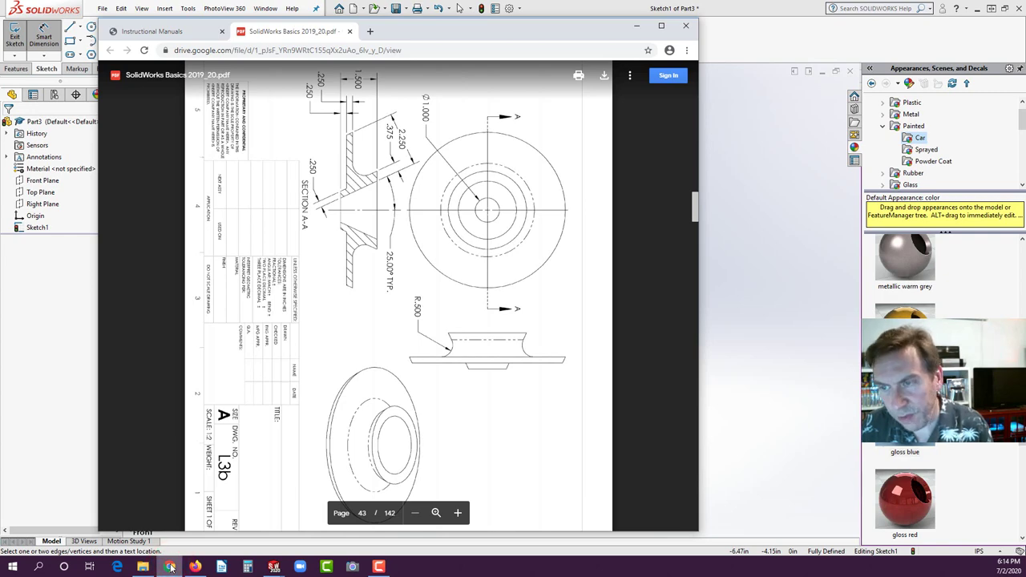
left_click(170, 567)
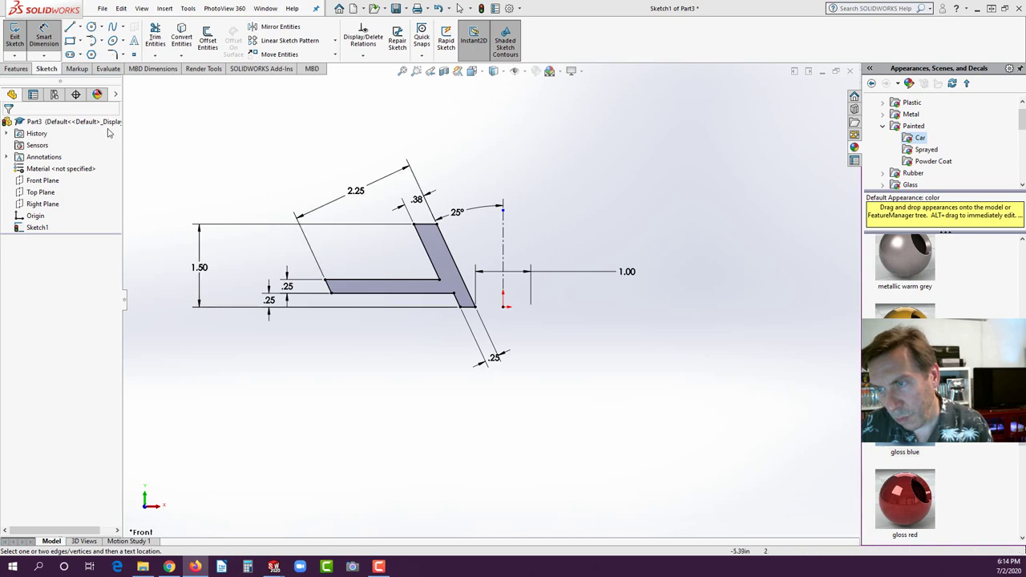
left_click(16, 68)
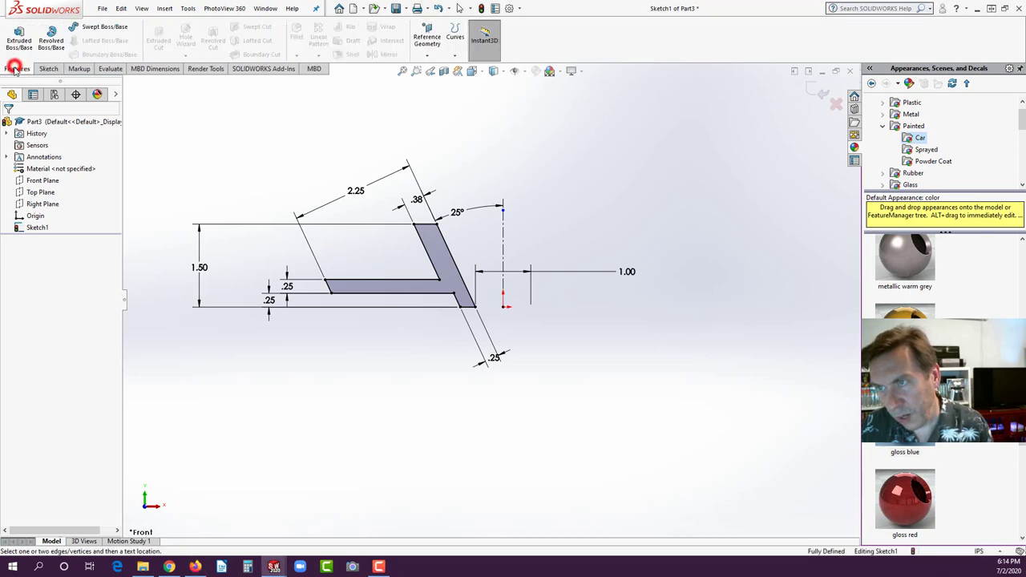
left_click(51, 38)
left_click(8, 125)
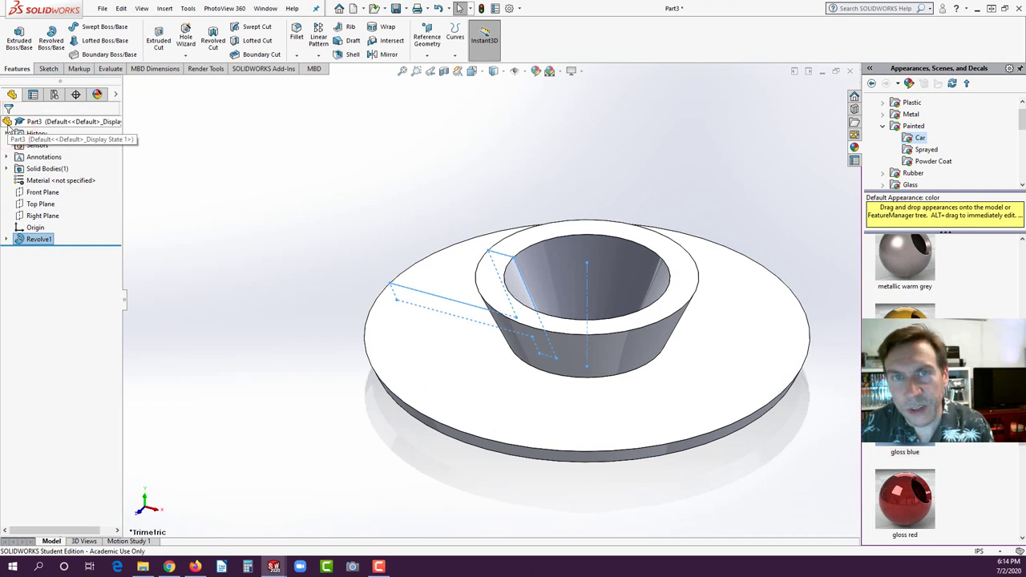
Step: Add a 0.5 in fillet along the edge where the conical hub meets the upper face of the flange
left_click(298, 28)
scroll(40, 341, "up", 4)
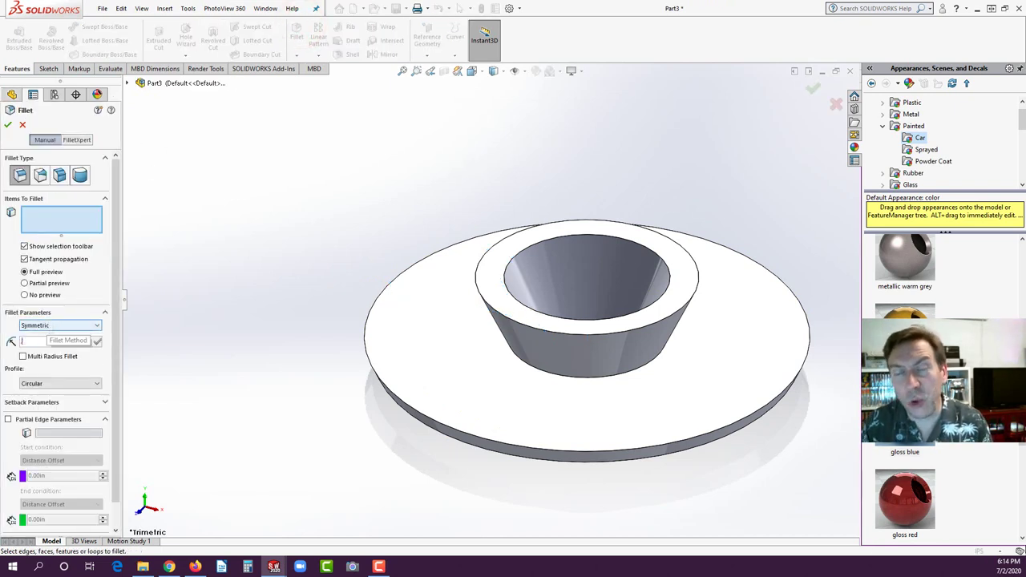
left_click(541, 372)
left_click(7, 125)
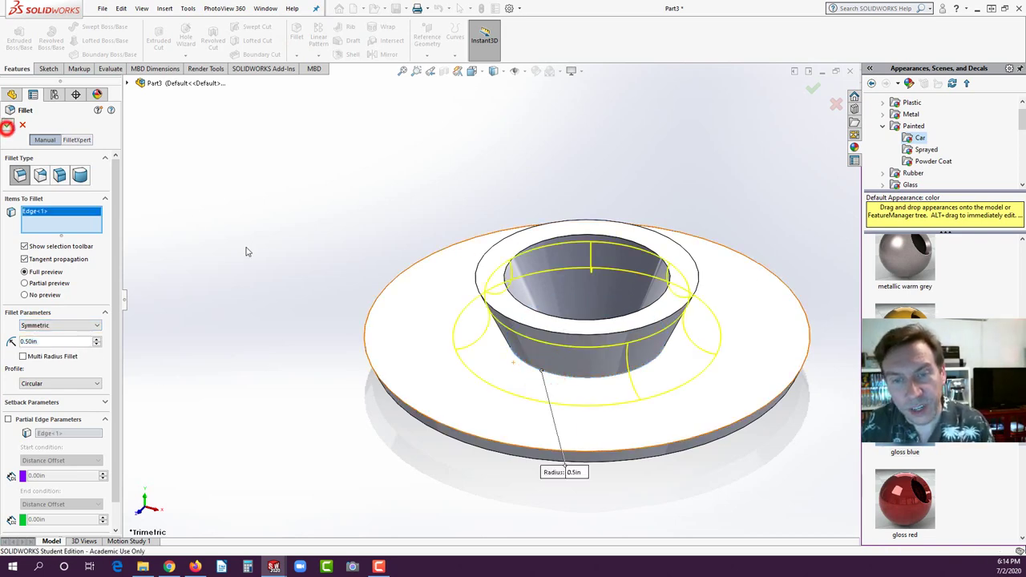
middle_click_drag(282, 311, 457, 374)
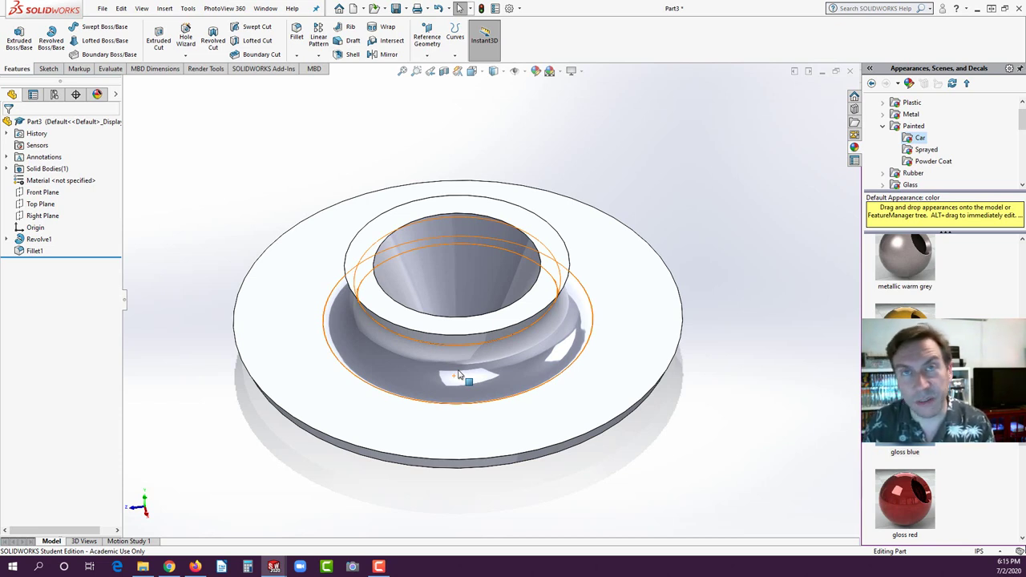
left_click(287, 156)
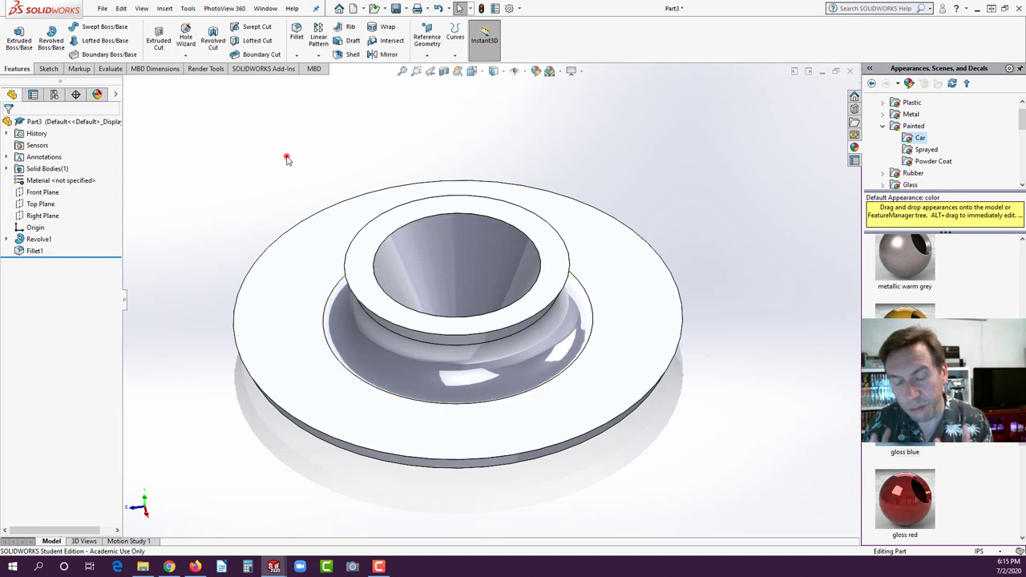
Step: Save the part as L3b in the SolidWorks Basics folder and create a new part document
left_click(396, 8)
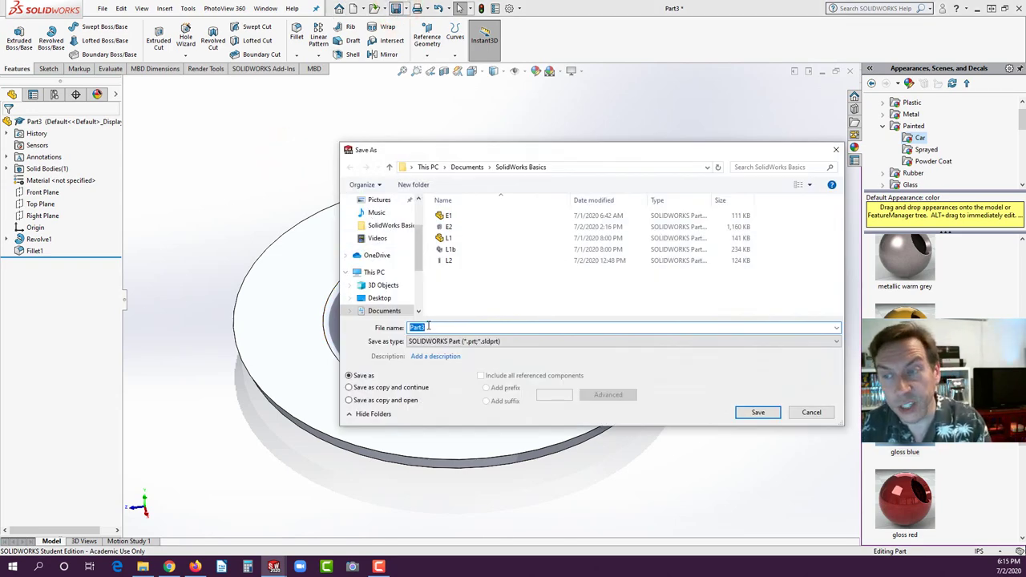
type("L")
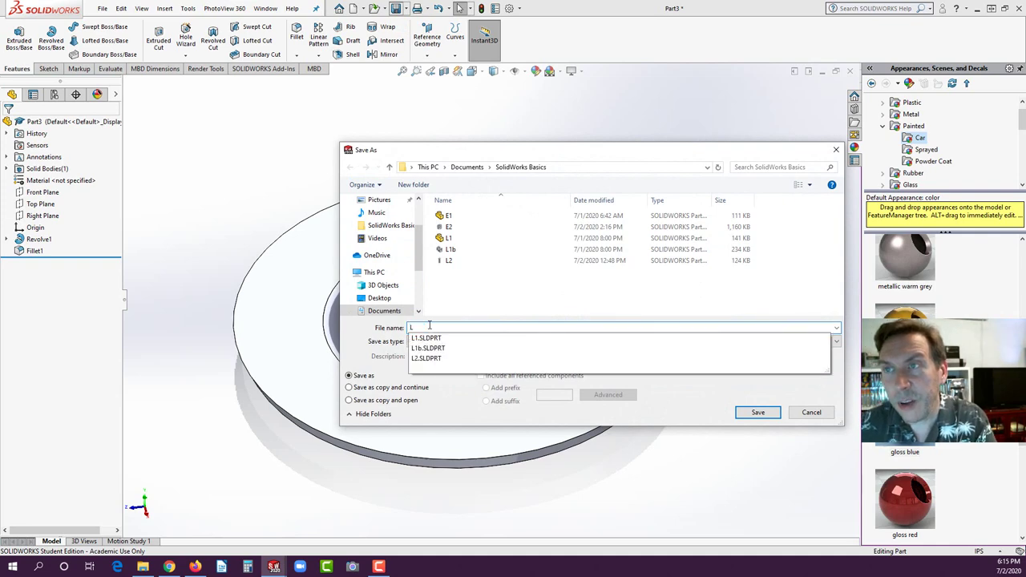
type("3b")
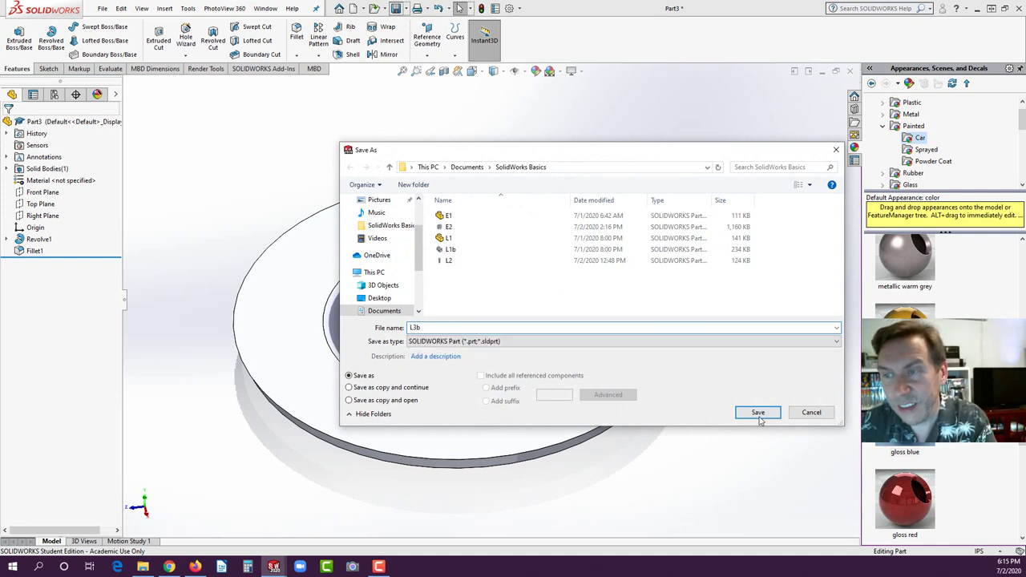
left_click(757, 413)
left_click(225, 145)
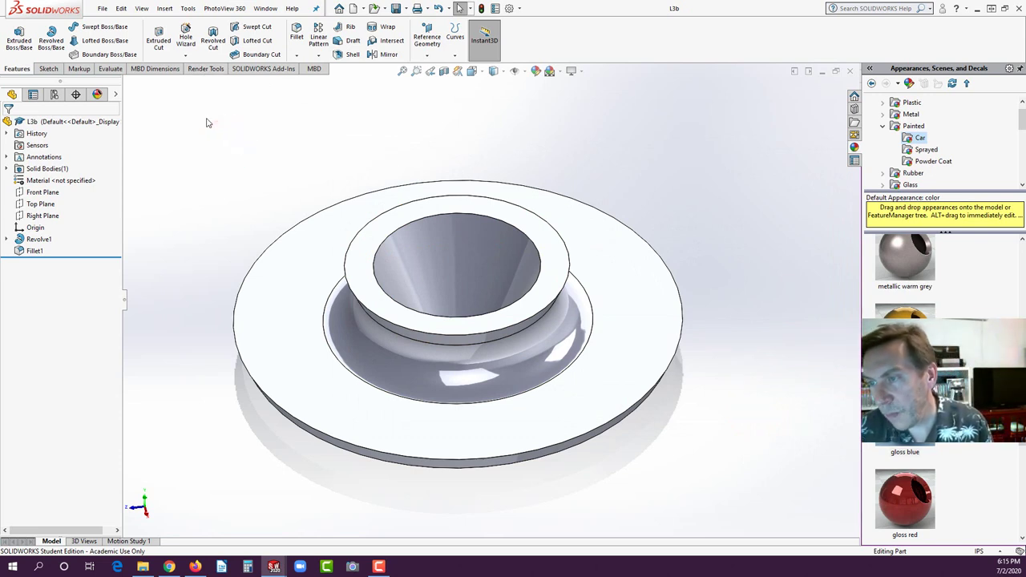
left_click(354, 9)
left_click(552, 388)
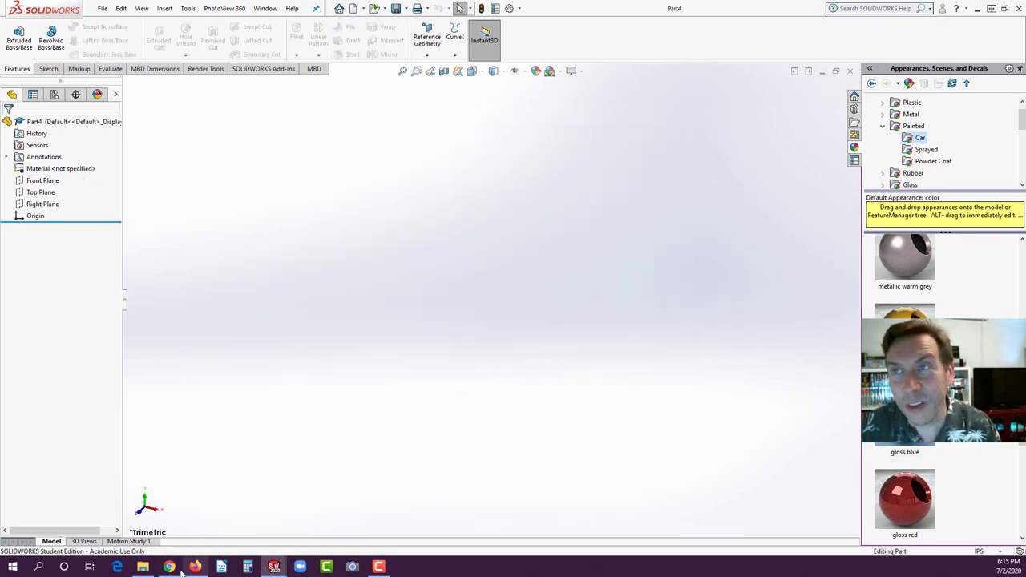
Step: Download SolidWorks Basics 2019_20.pdf from Google Drive in Chrome, switch to the copy in Firefox and go to the L3 drawing on page 42
mouse_move(191, 567)
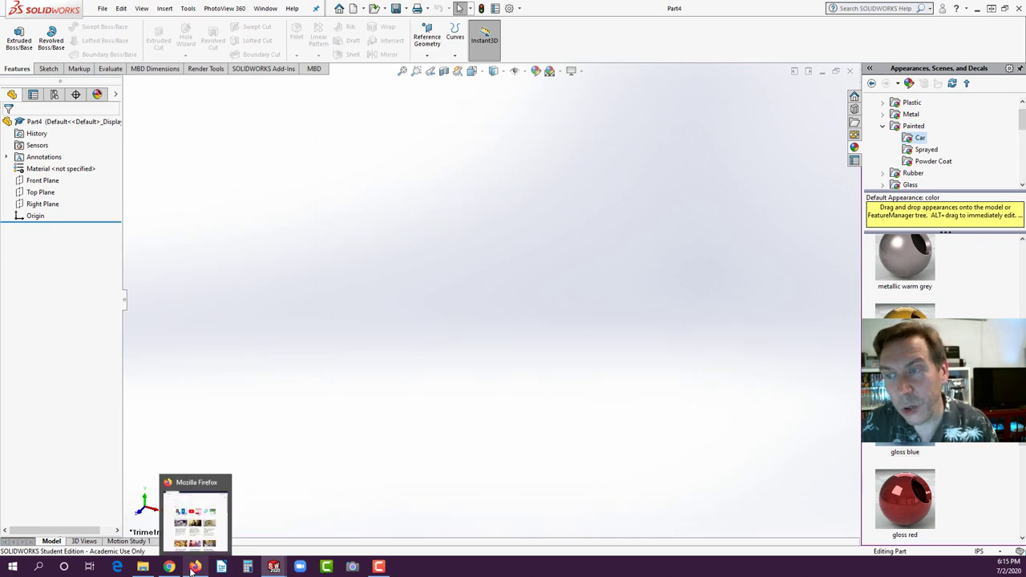
left_click(169, 567)
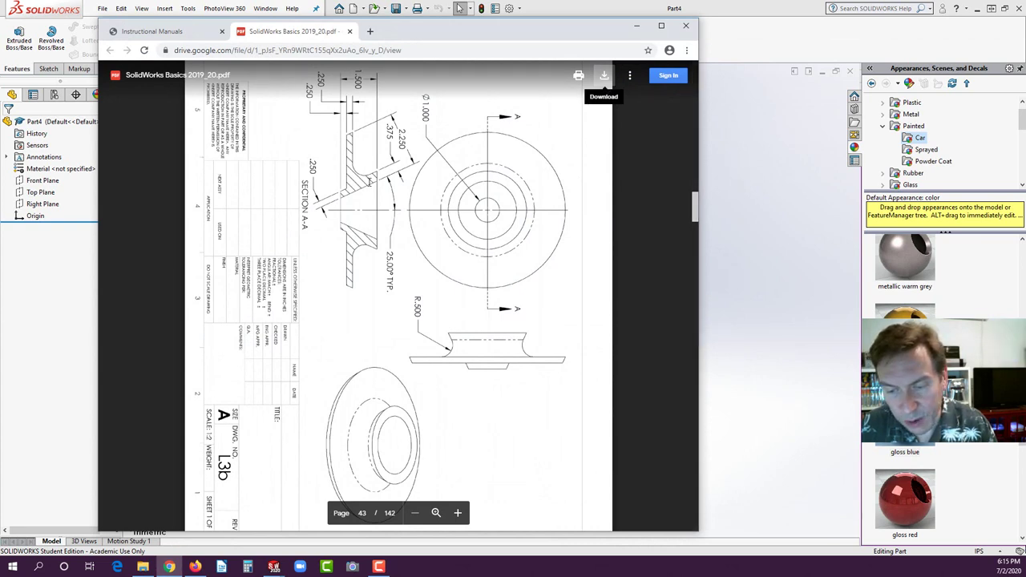
left_click(604, 76)
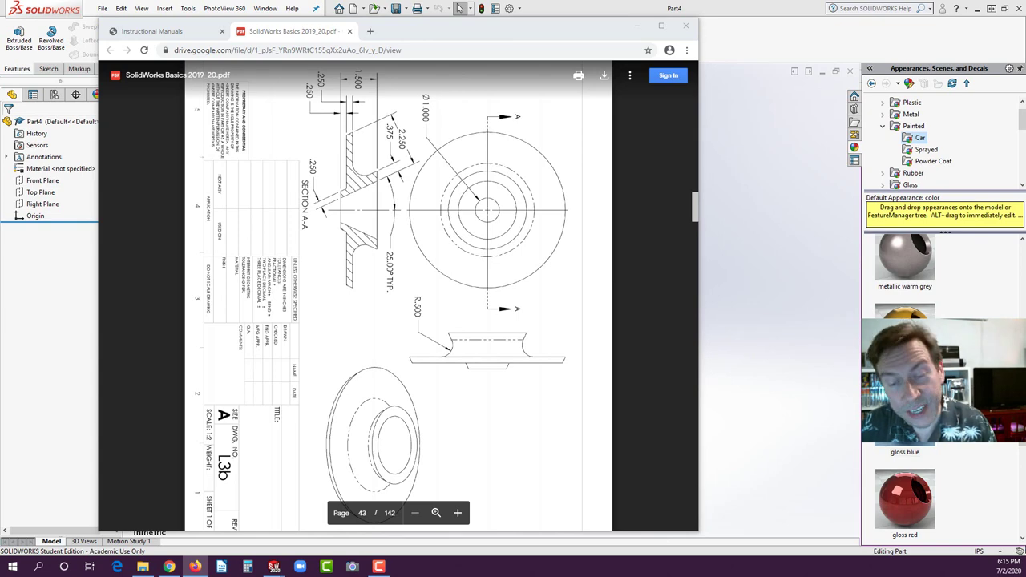
left_click(195, 567)
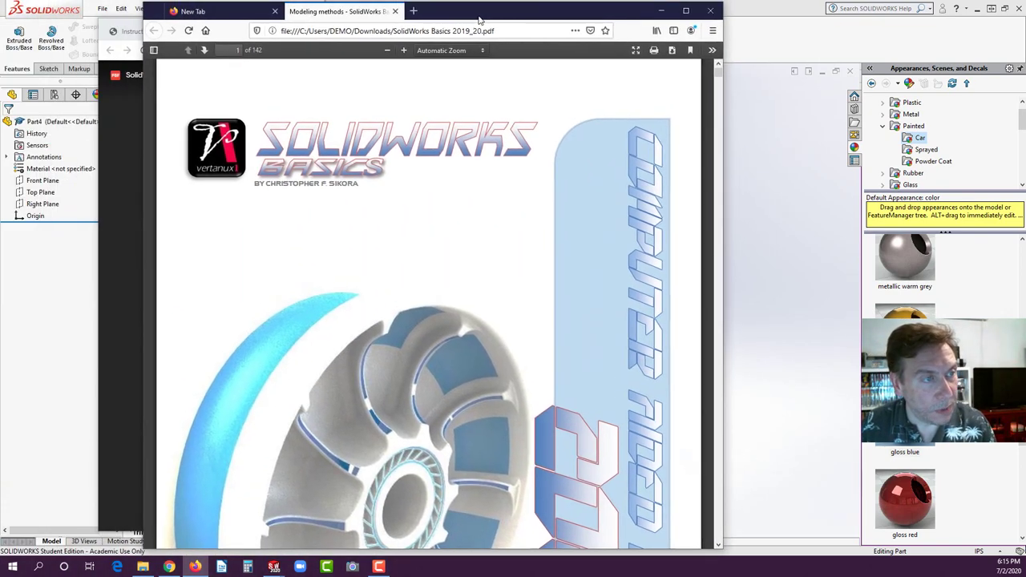
left_click_drag(577, 11, 939, 338)
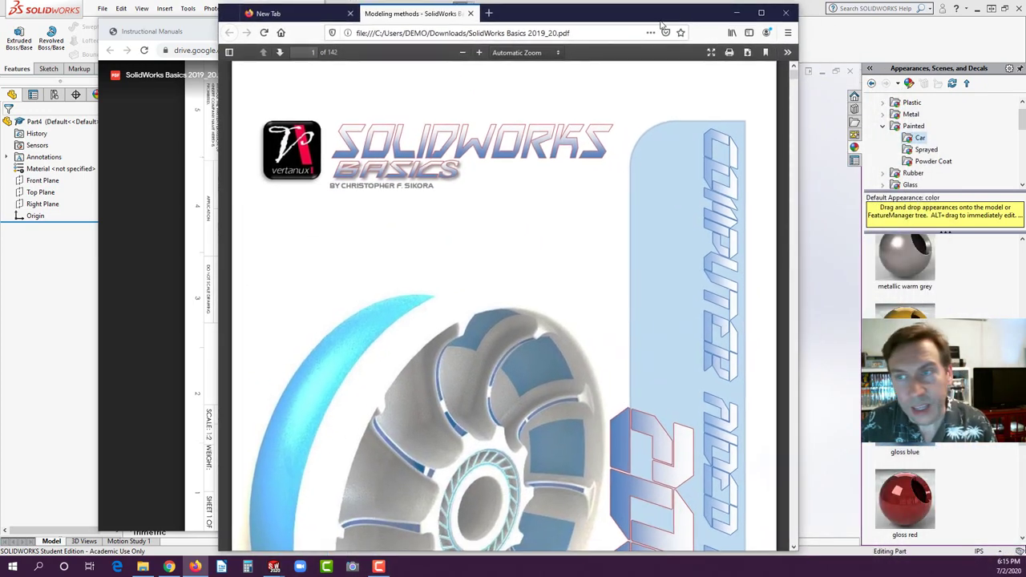
left_click_drag(792, 74, 804, 221)
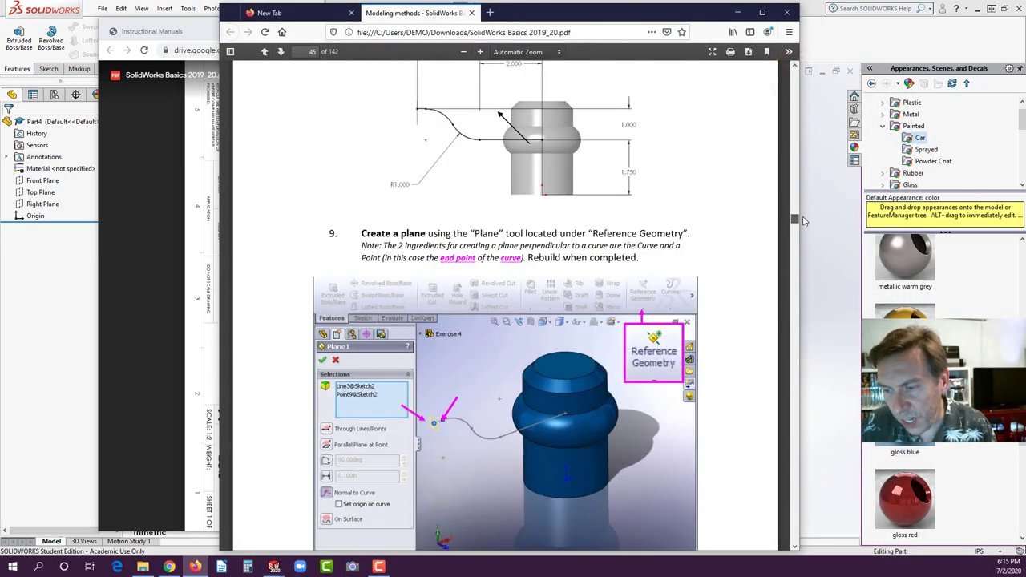
left_click_drag(805, 221, 804, 210)
scroll(700, 281, "down", 4)
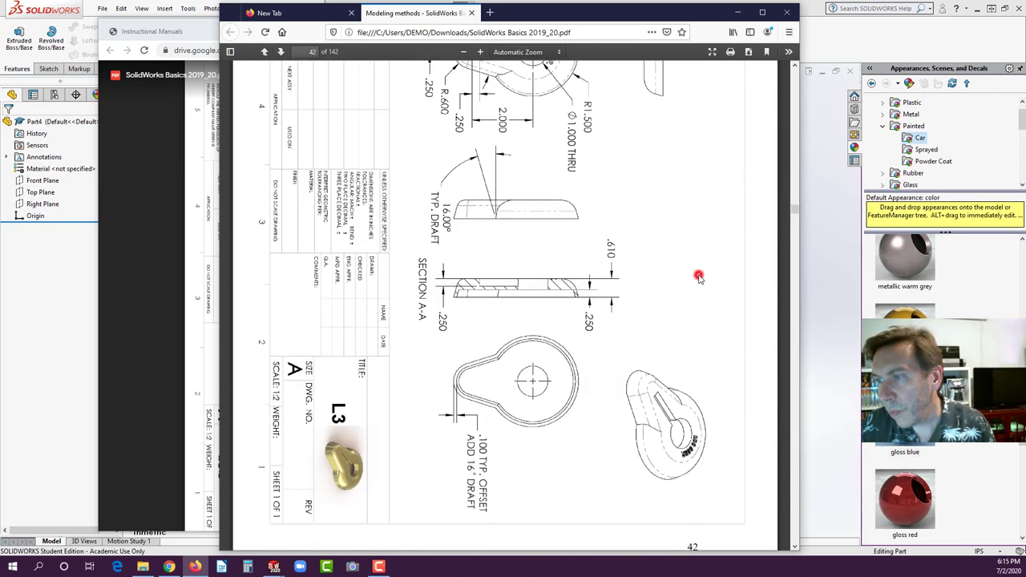
right_click(699, 280)
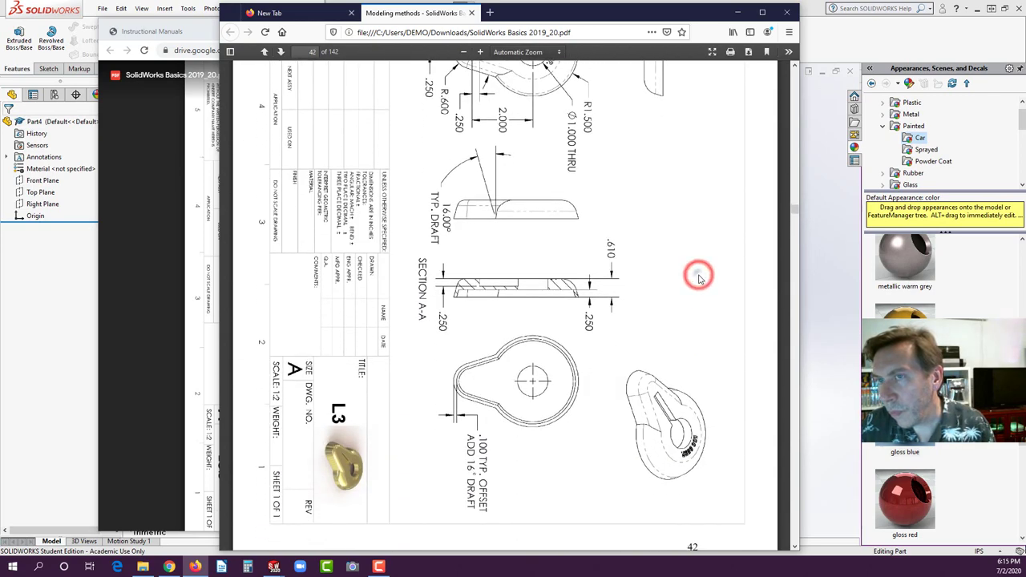
left_click(684, 225)
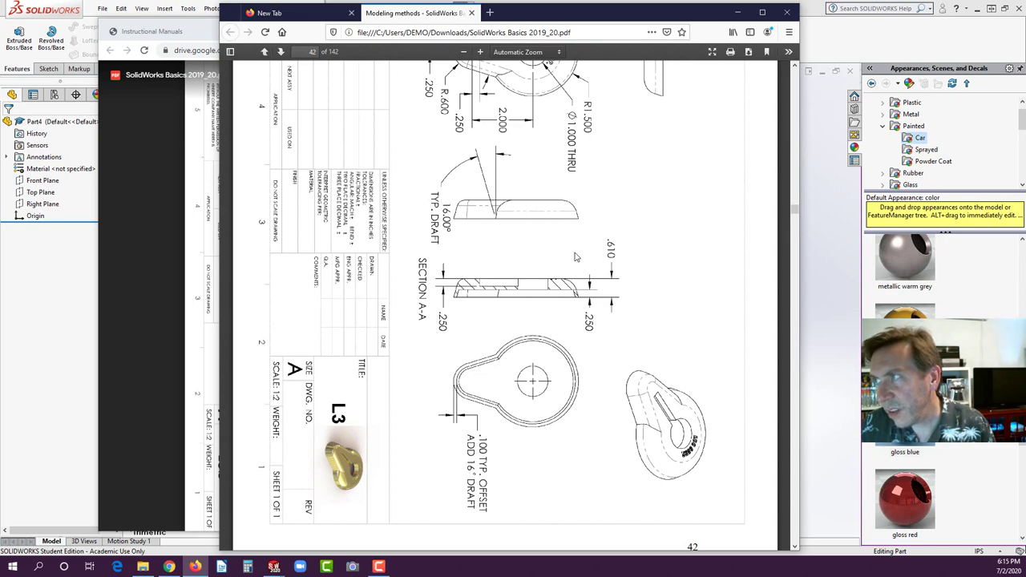
scroll(590, 284, "down", 1)
left_click(712, 52)
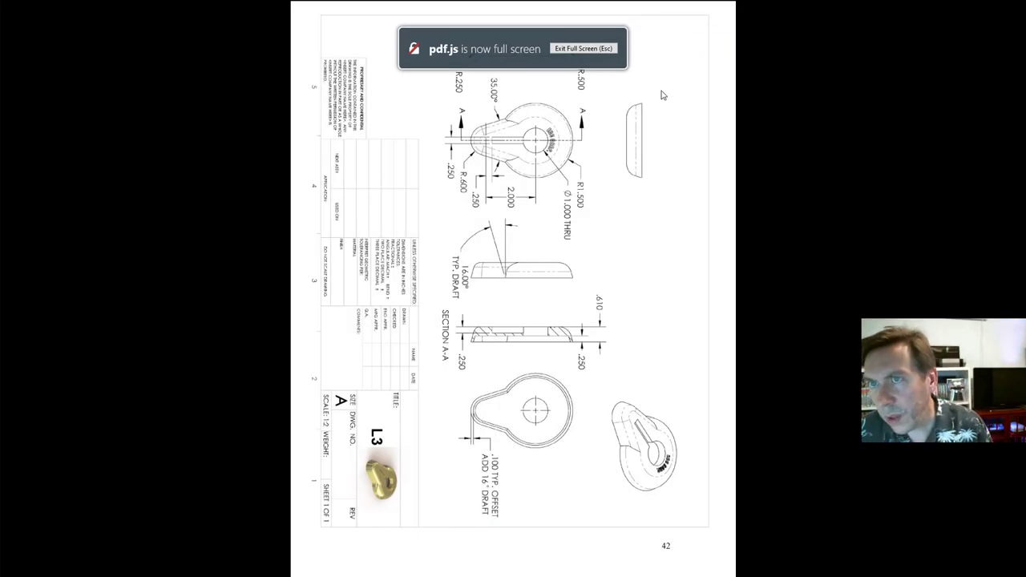
key("Escape")
right_click(642, 401)
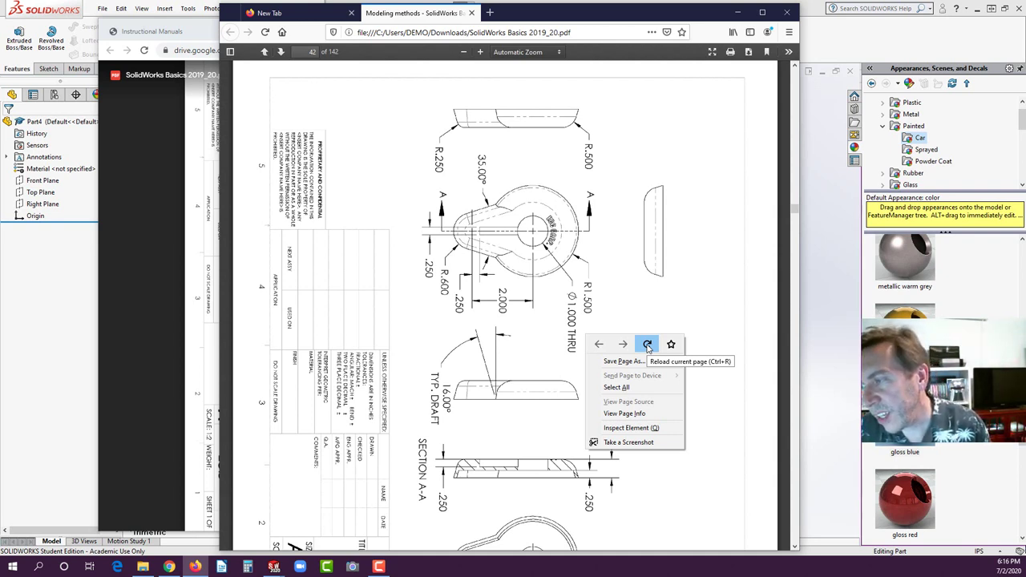
right_click(481, 447)
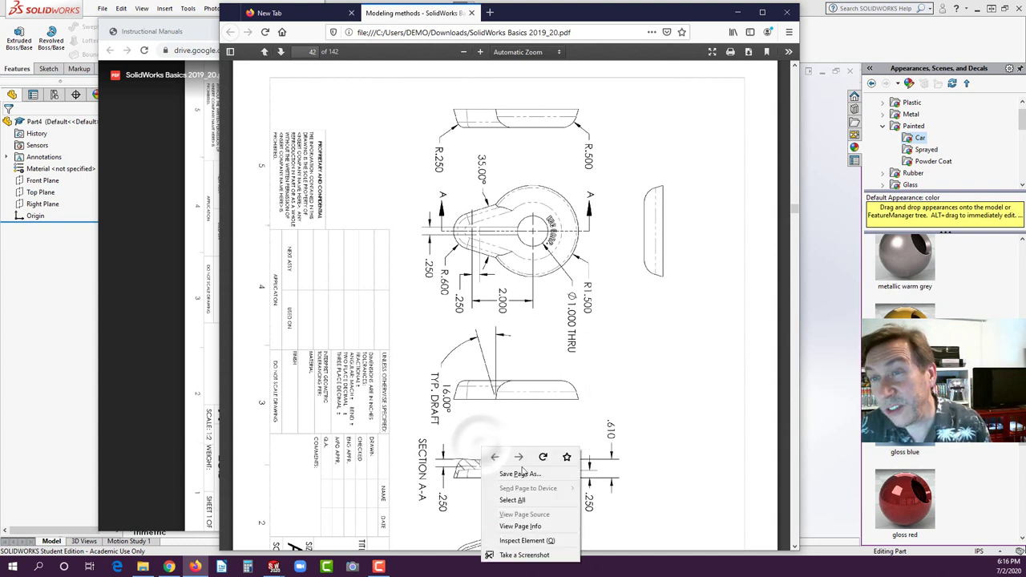
left_click(471, 401)
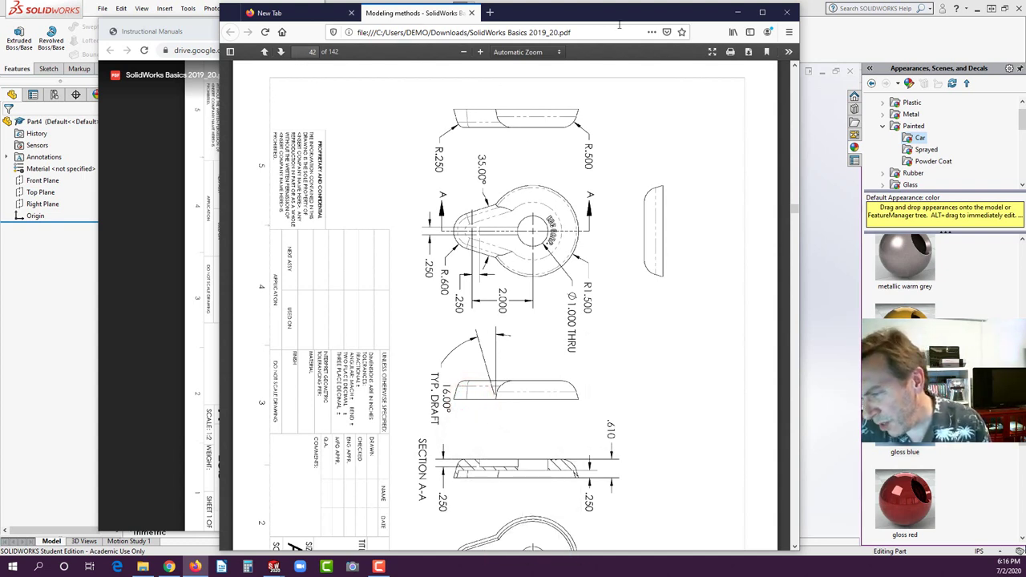
Step: Rotate the manual's pages counterclockwise and examine the L3 drawing's dimensions
left_click(788, 51)
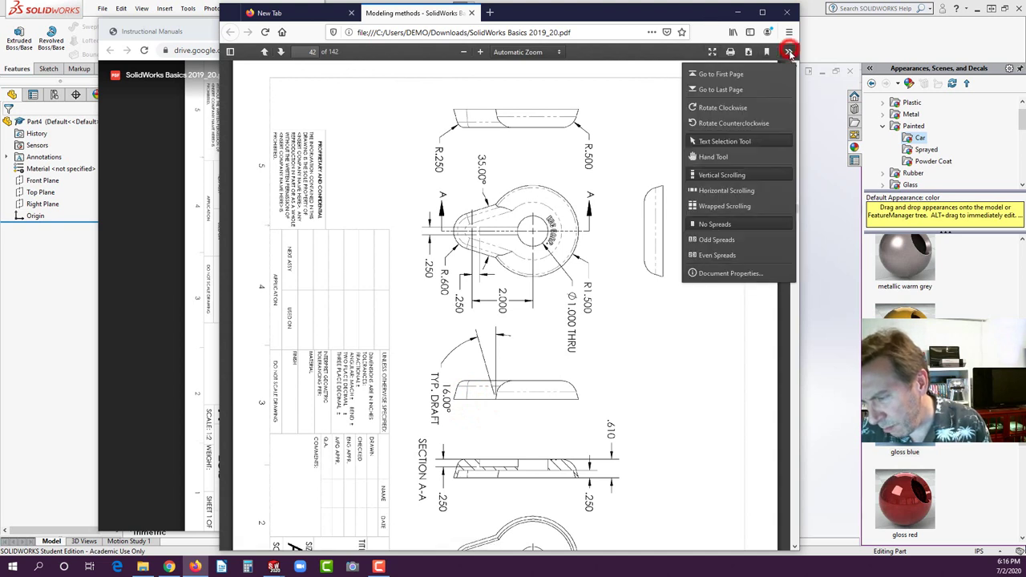
left_click(702, 125)
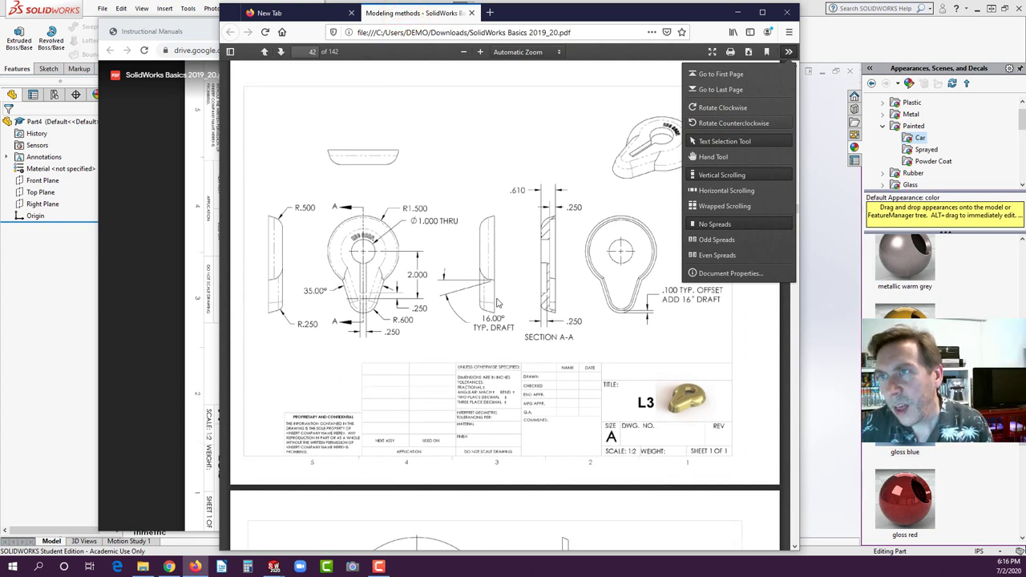
left_click(791, 51)
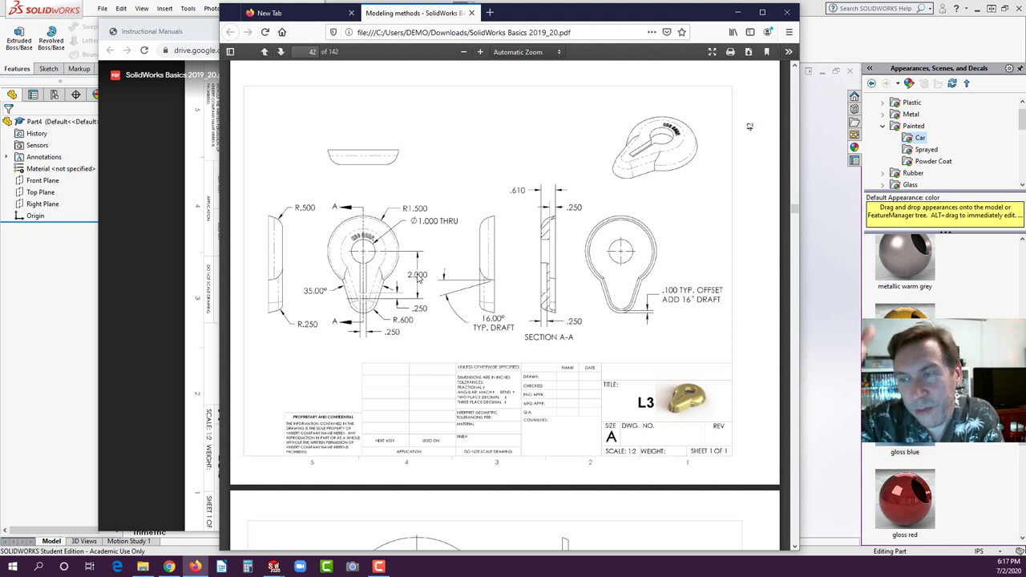
Step: Return to SolidWorks, start a sketch on the Front Plane and draw a vertical centerline upward from the origin
left_click(69, 311)
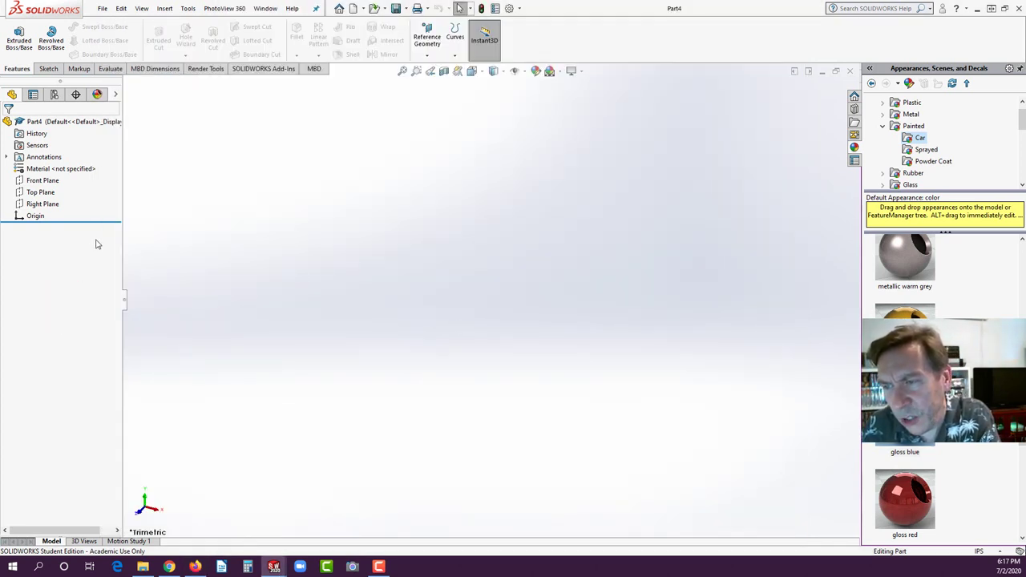
left_click(36, 181)
left_click(45, 163)
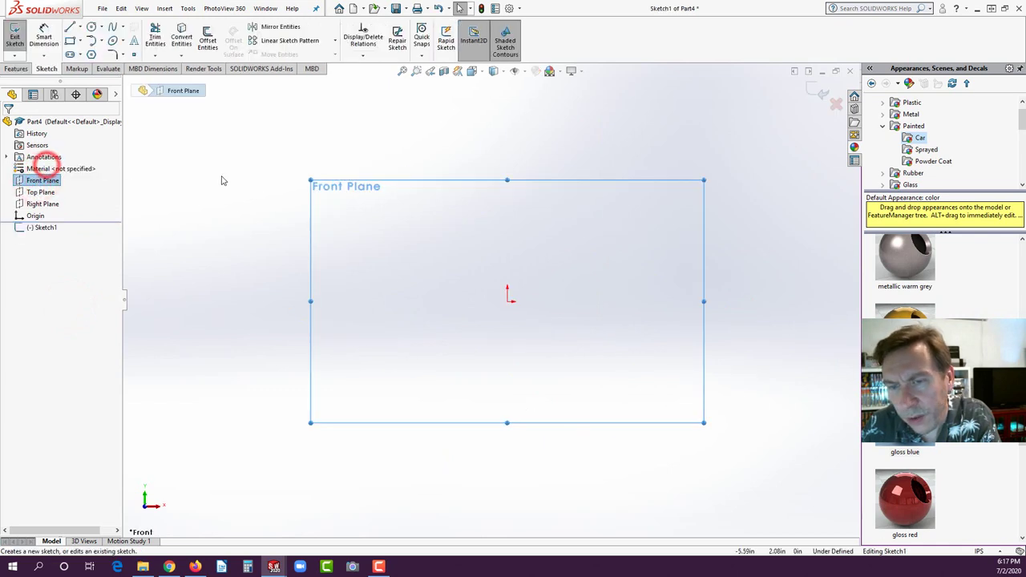
left_click(80, 29)
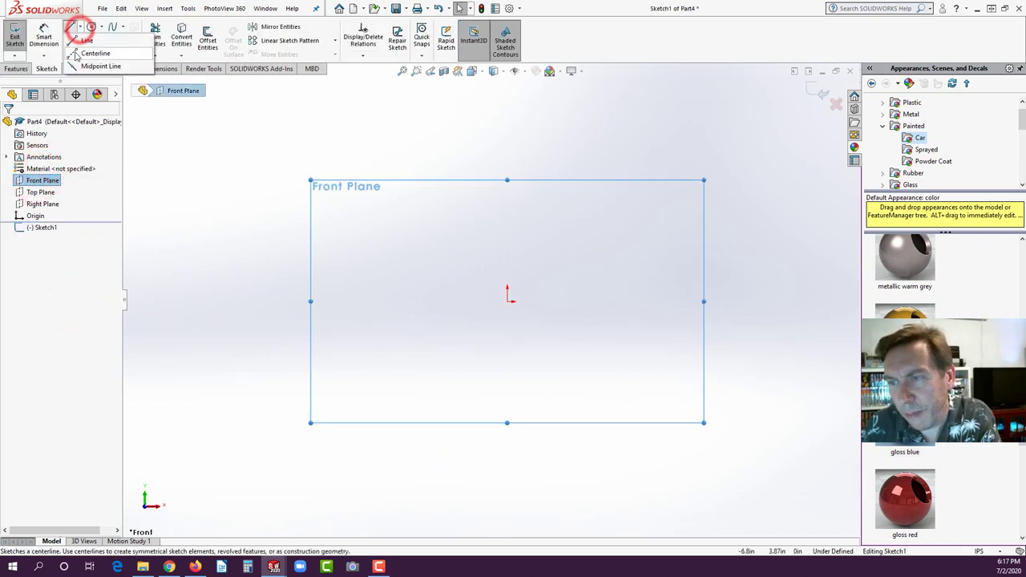
left_click(95, 53)
mouse_move(507, 301)
left_mouse_down()
mouse_move(518, 158)
mouse_move(507, 155)
left_mouse_up()
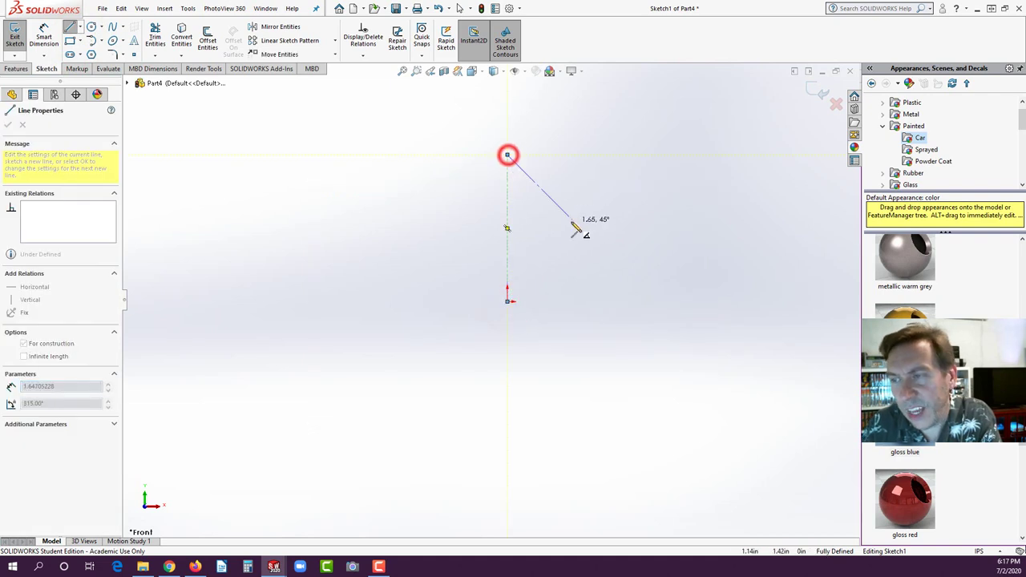
Step: Draw a short slanted line just left of the centerline's lower end and mirror it about the centerline
left_click(80, 29)
left_click(74, 41)
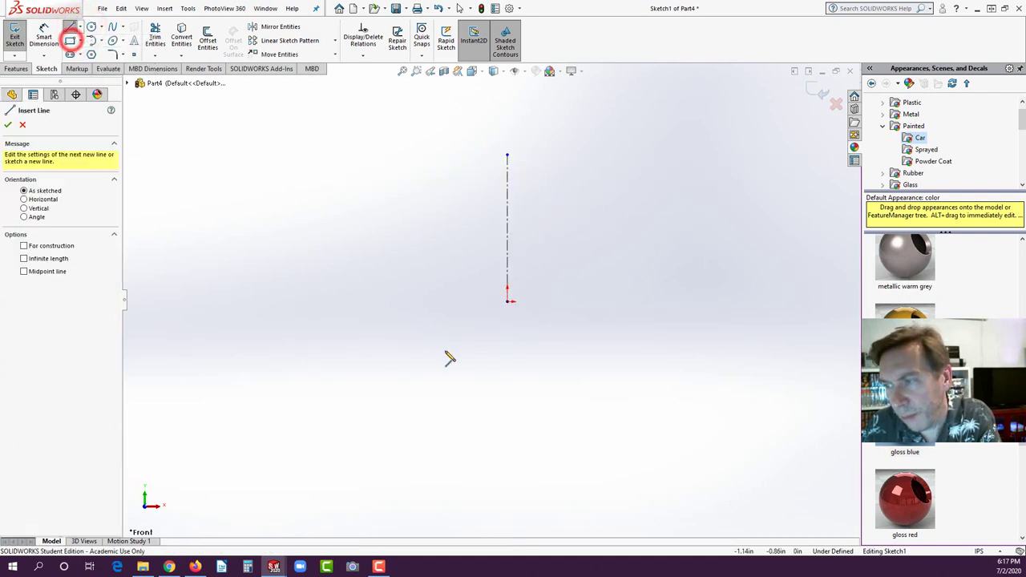
left_click_drag(477, 341, 452, 275)
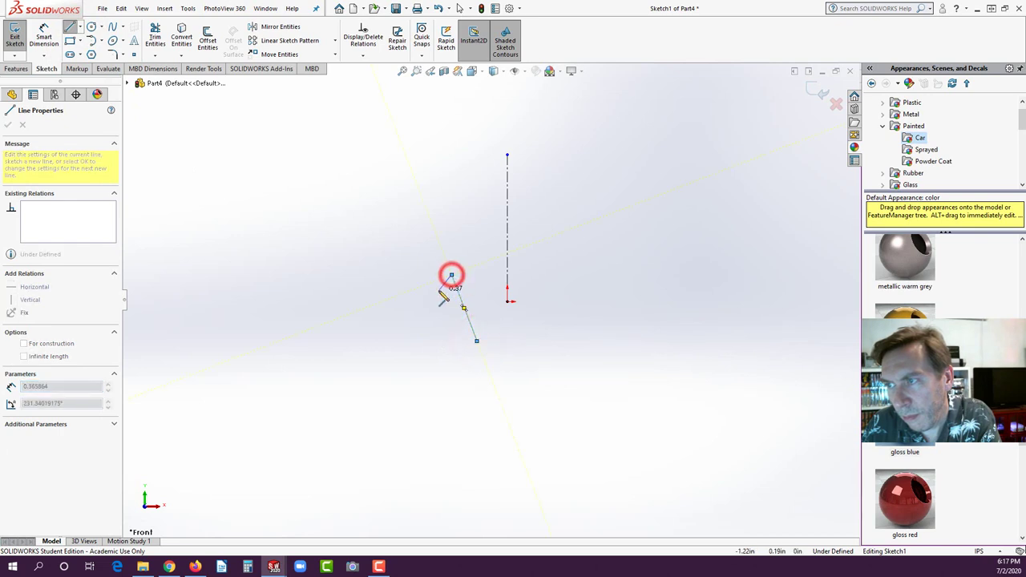
key("Escape")
key("Escape")
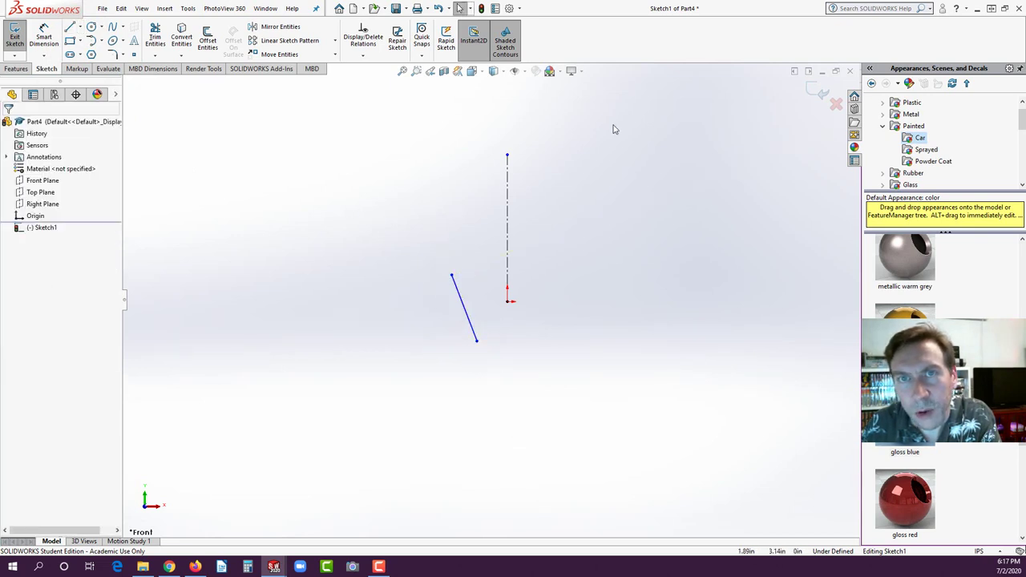
left_click_drag(379, 102, 591, 394)
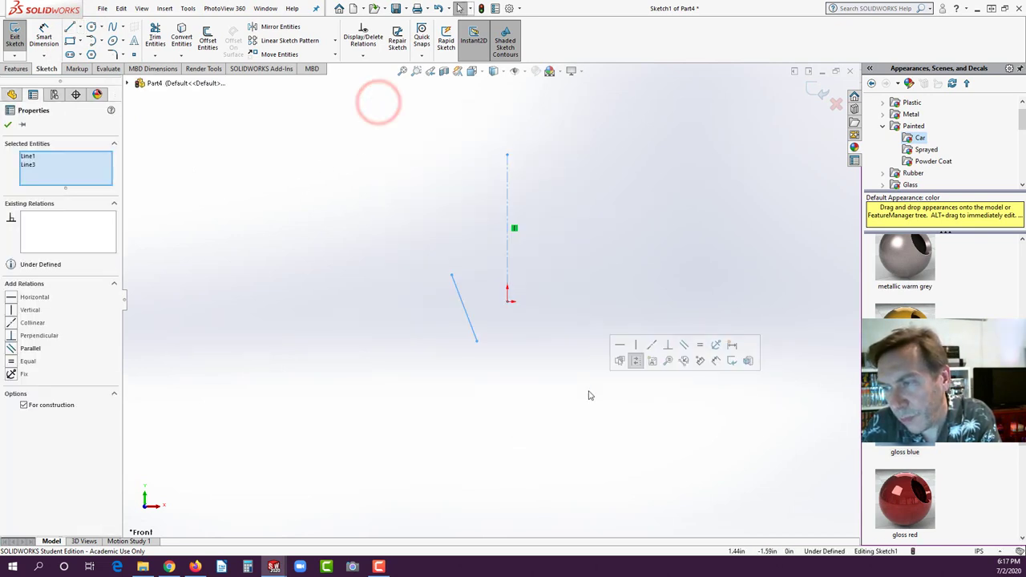
left_click(299, 30)
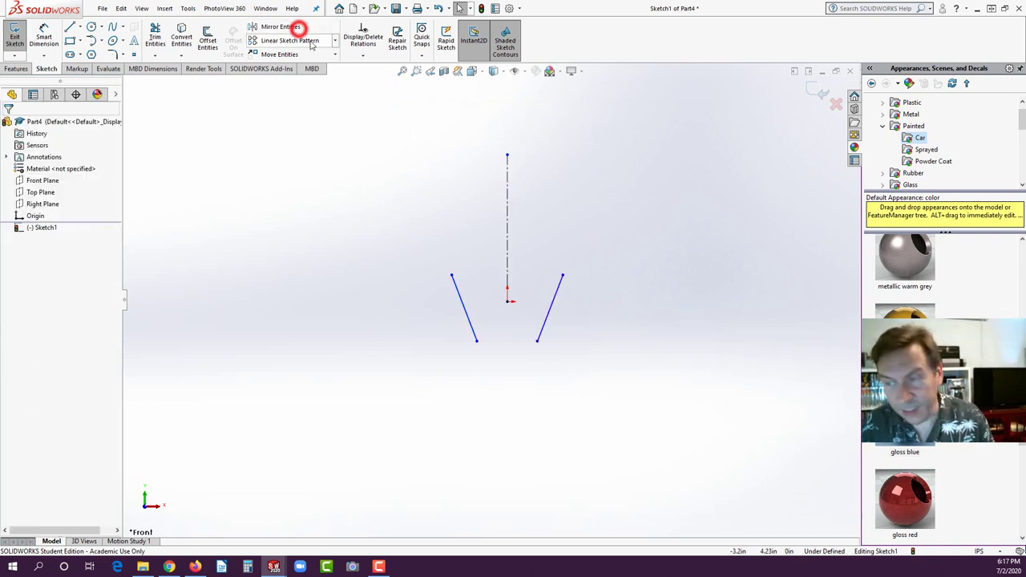
Step: Close the profile's lower end with a tangent arc between the lower endpoints of the two slanted lines
left_click(91, 41)
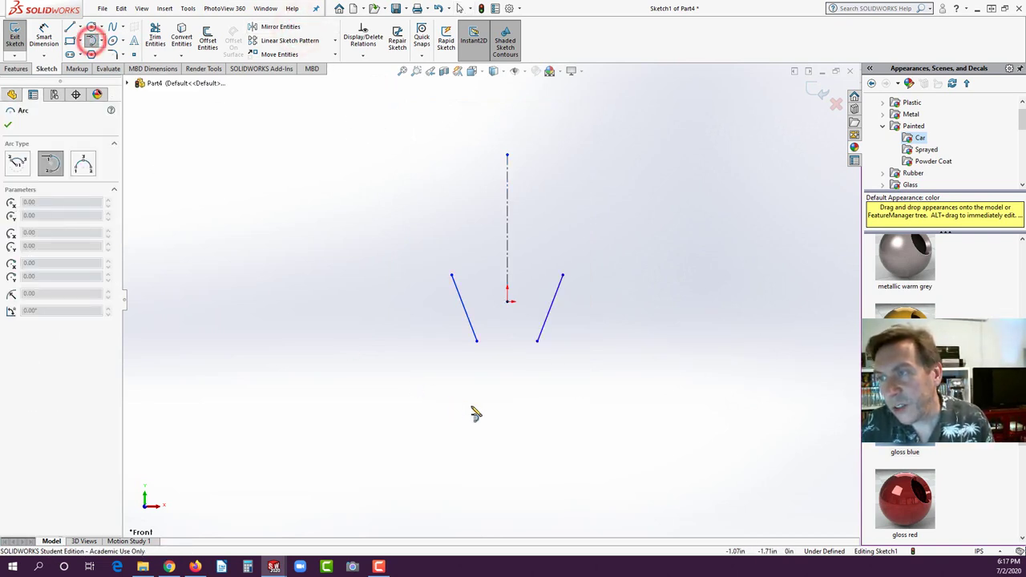
left_click(537, 342)
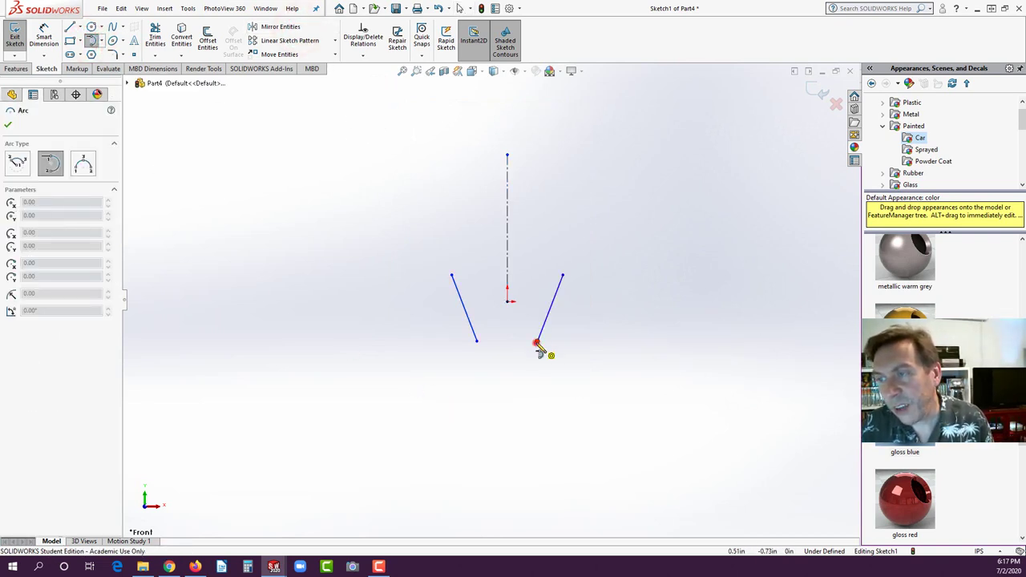
left_click(476, 342)
key("Escape")
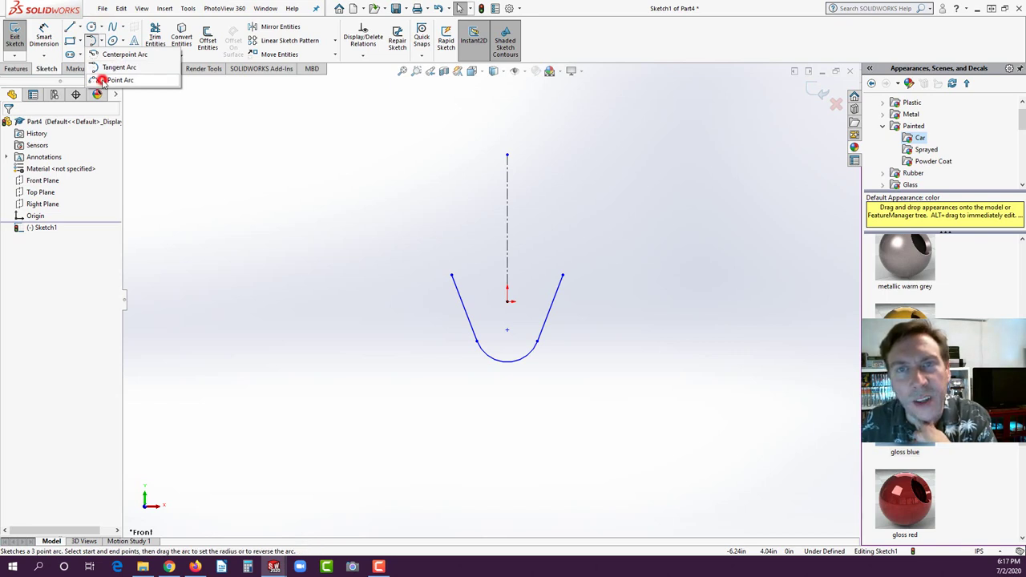
Step: Draw a large 3-point arc of about 1.57 in radius above the slanted lines, joining their upper endpoints
left_click(103, 81)
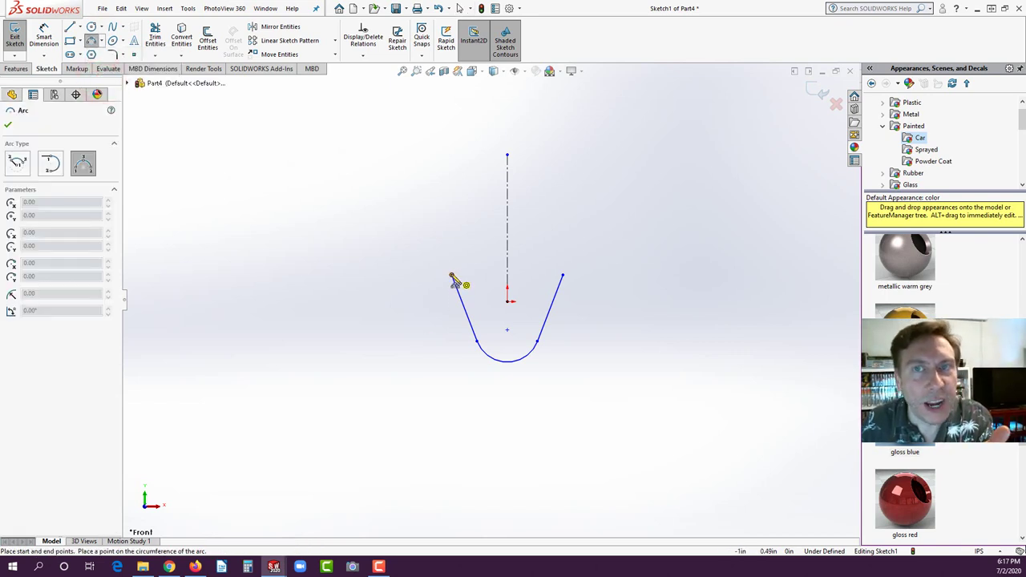
left_click(451, 275)
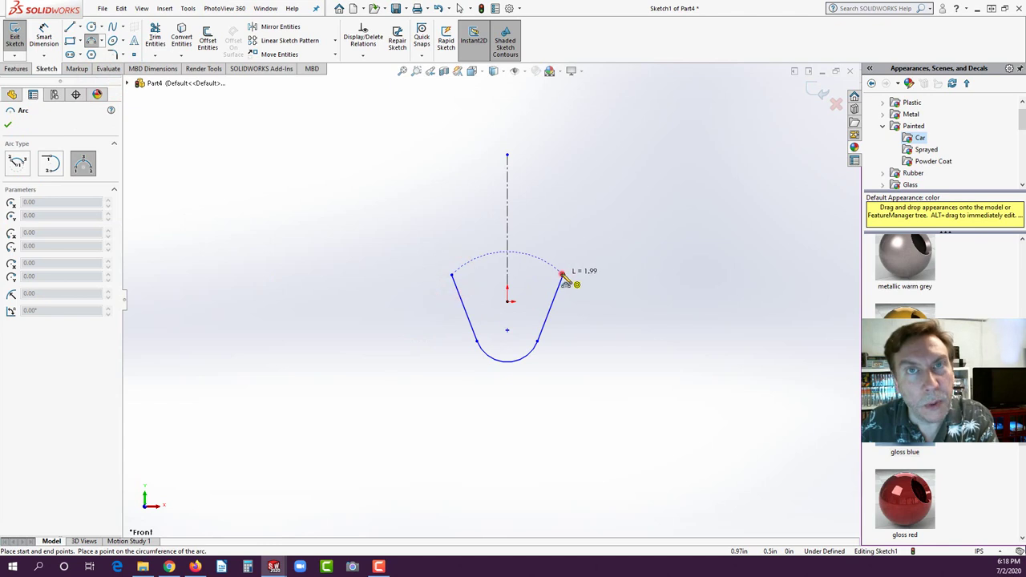
left_click(563, 275)
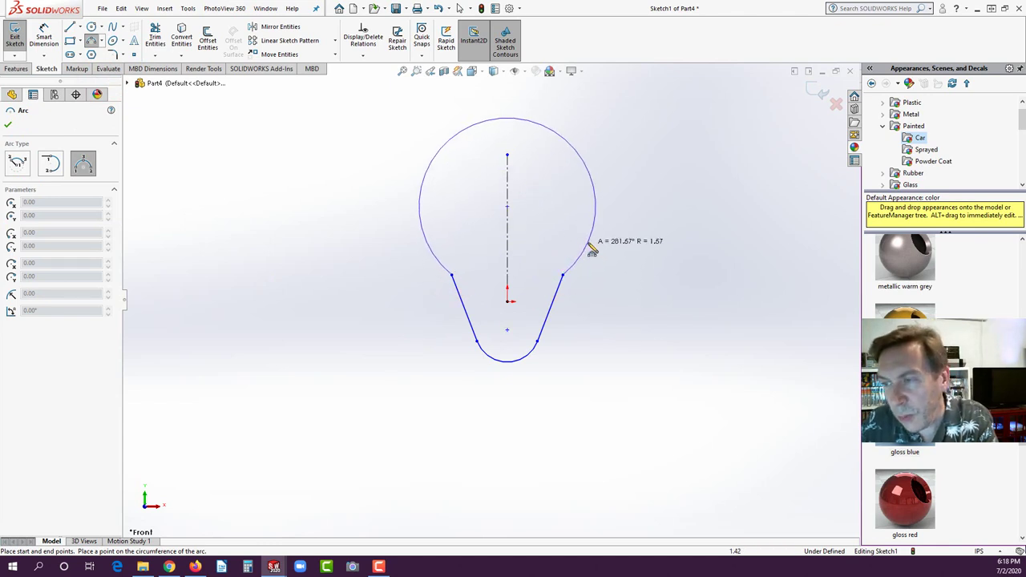
left_click(592, 250)
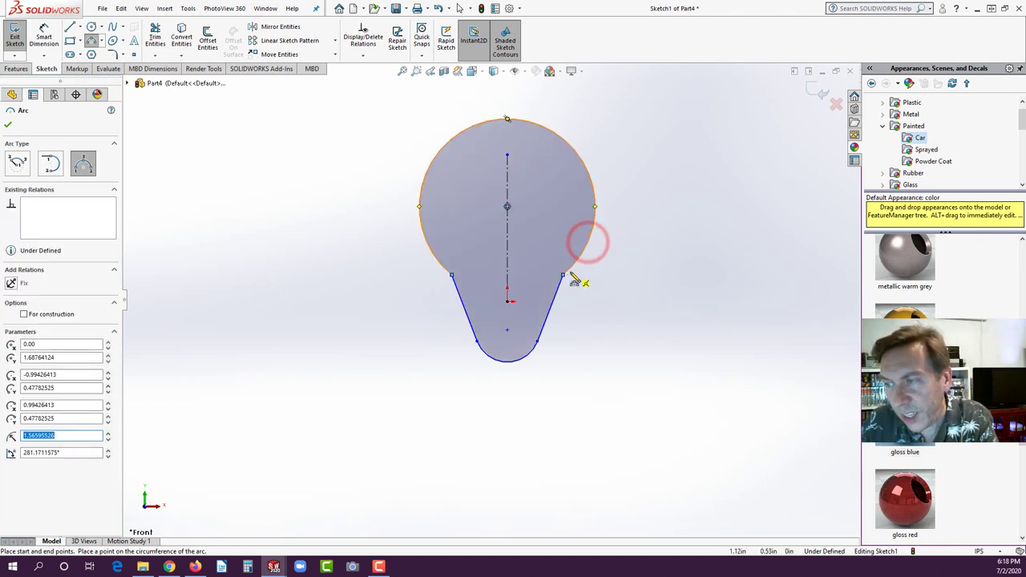
key("Escape")
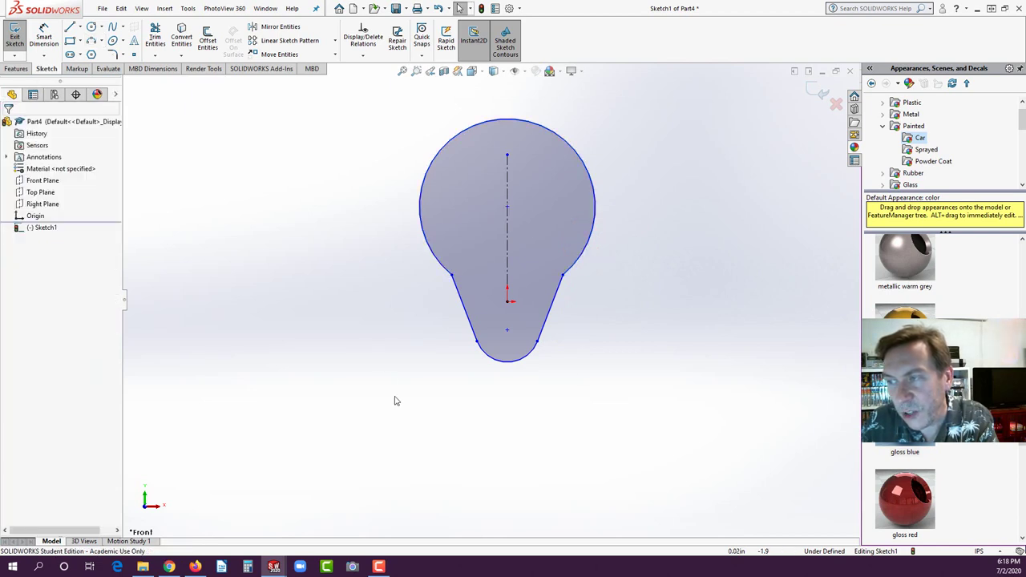
Step: Dimension the lower arc's radius as 0.6 in and the large upper arc's radius as 1.5 in
left_click(44, 36)
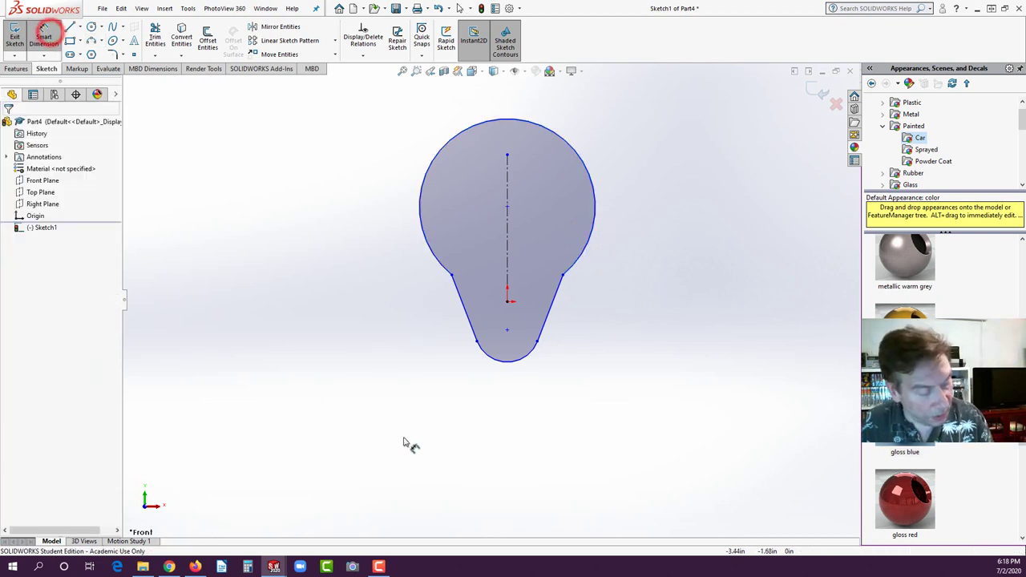
left_click(527, 359)
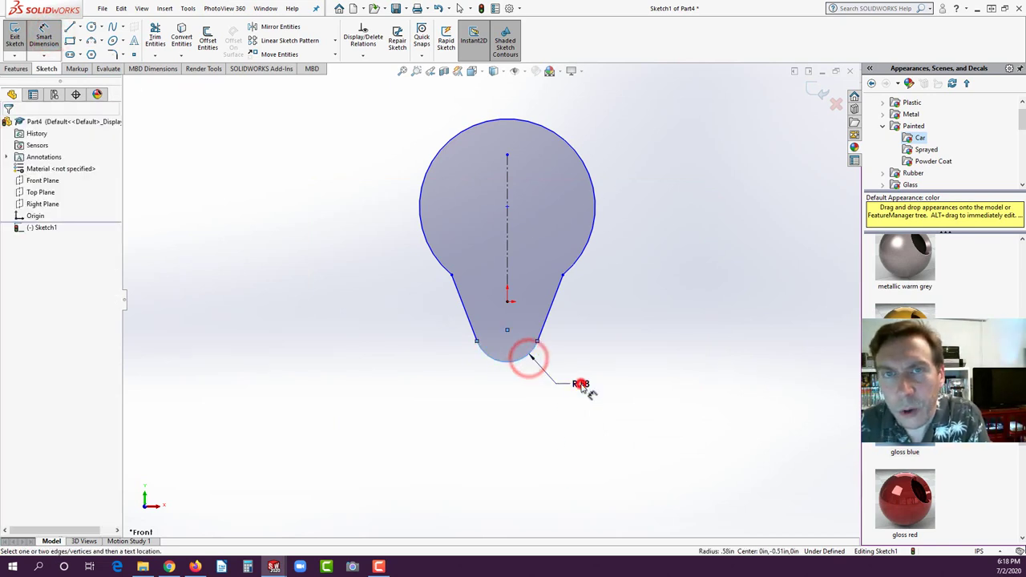
left_click(581, 386)
type(".6")
key("Return")
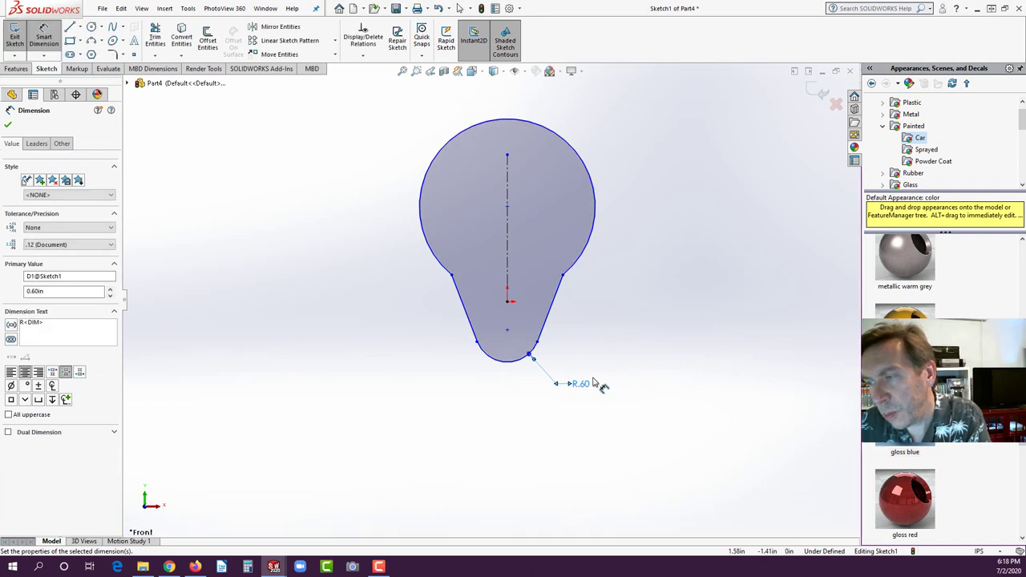
left_click(571, 144)
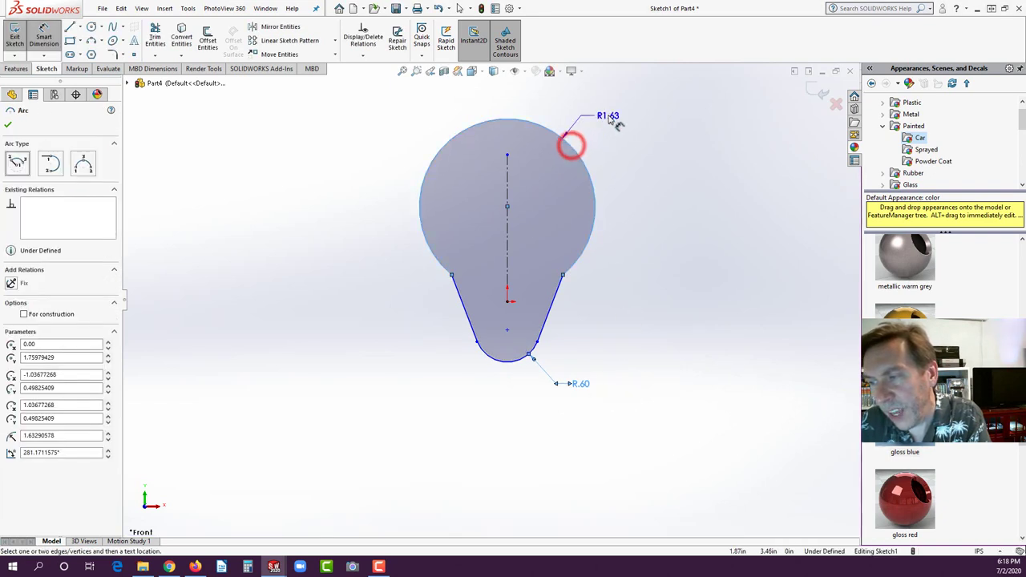
left_click(608, 115)
type("1.5")
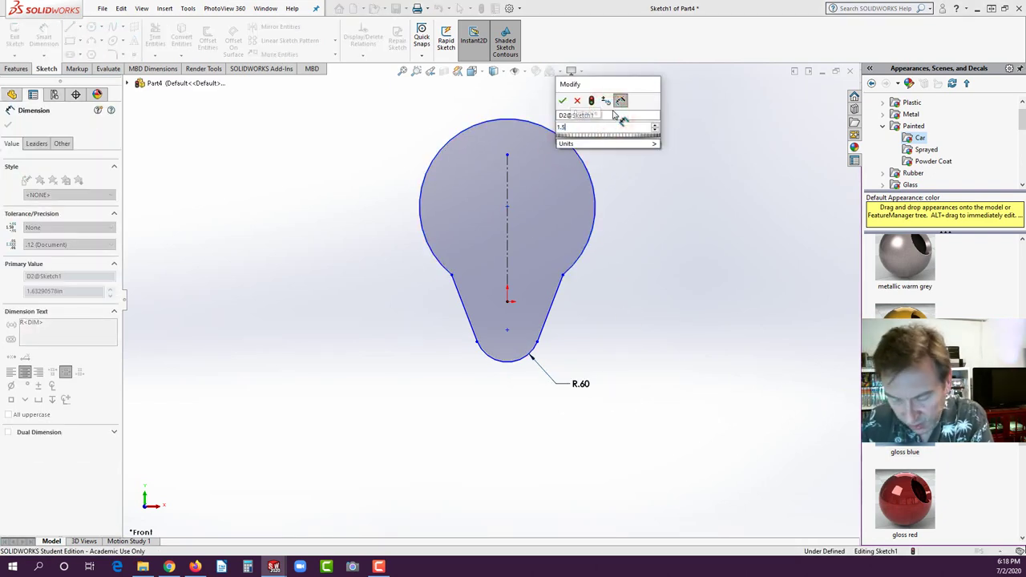
key("Return")
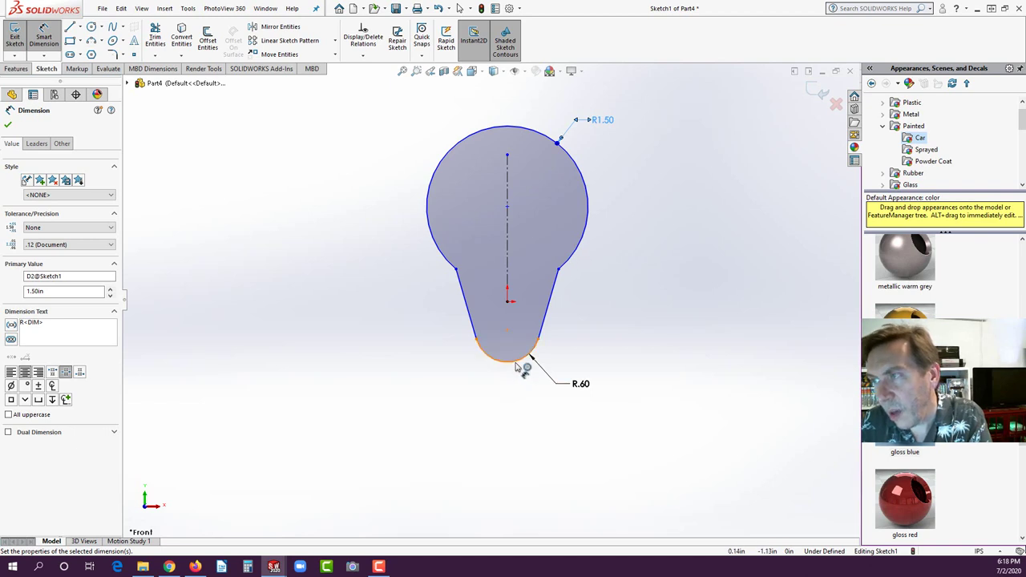
Step: Dimension the vertical distance between the lower and upper arcs' centers as 2.00 in
left_click_drag(517, 365, 584, 169)
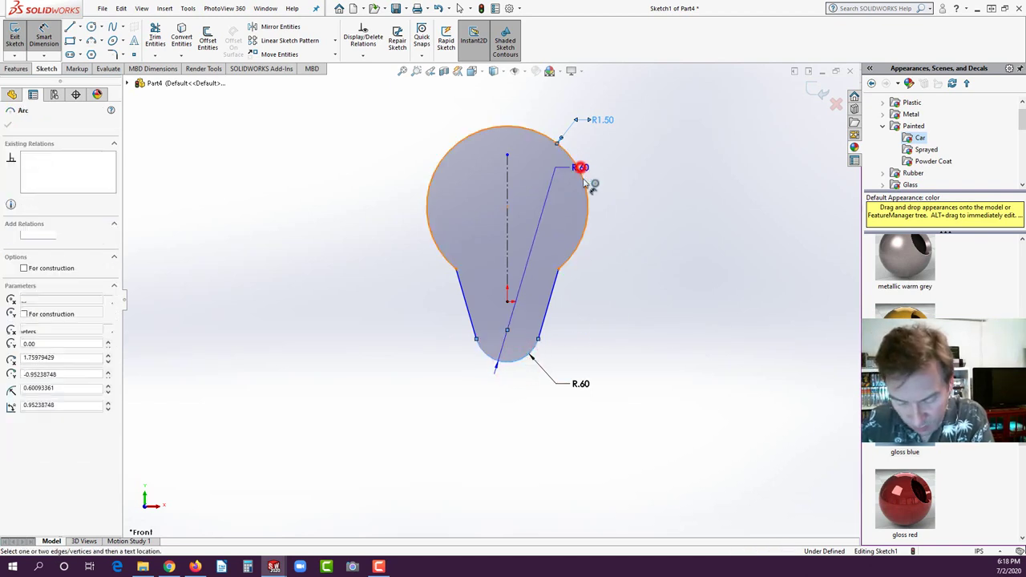
left_click(647, 267)
type("2.00in")
key("Return")
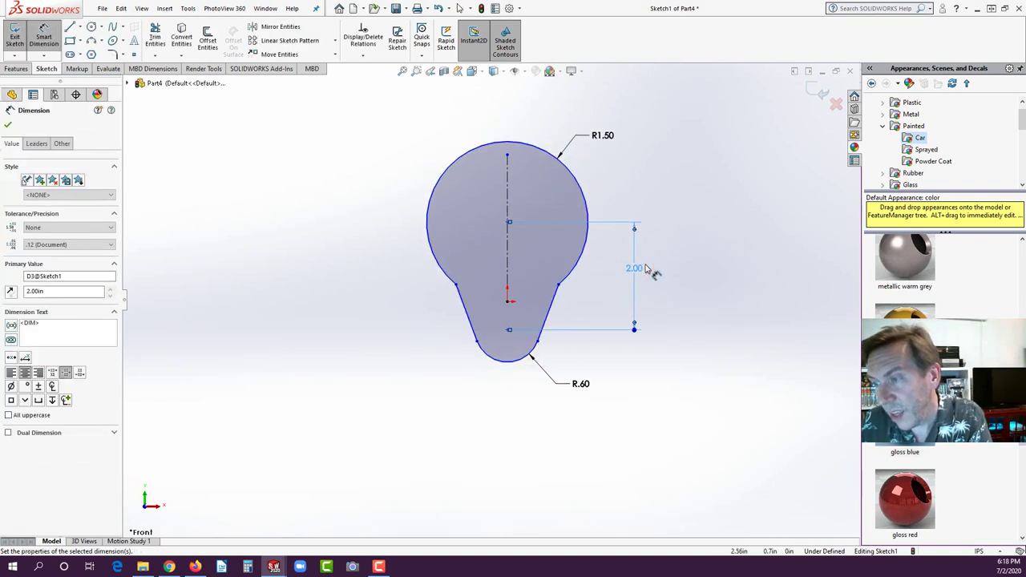
Step: Dimension the angle between the two slanted lines as 35 degrees
left_click(466, 306)
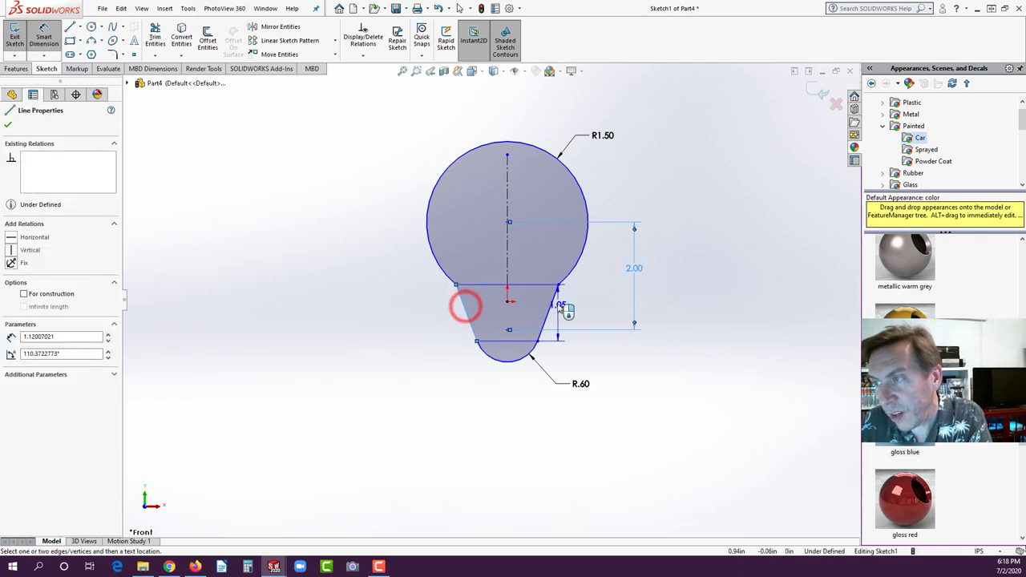
left_click(551, 303)
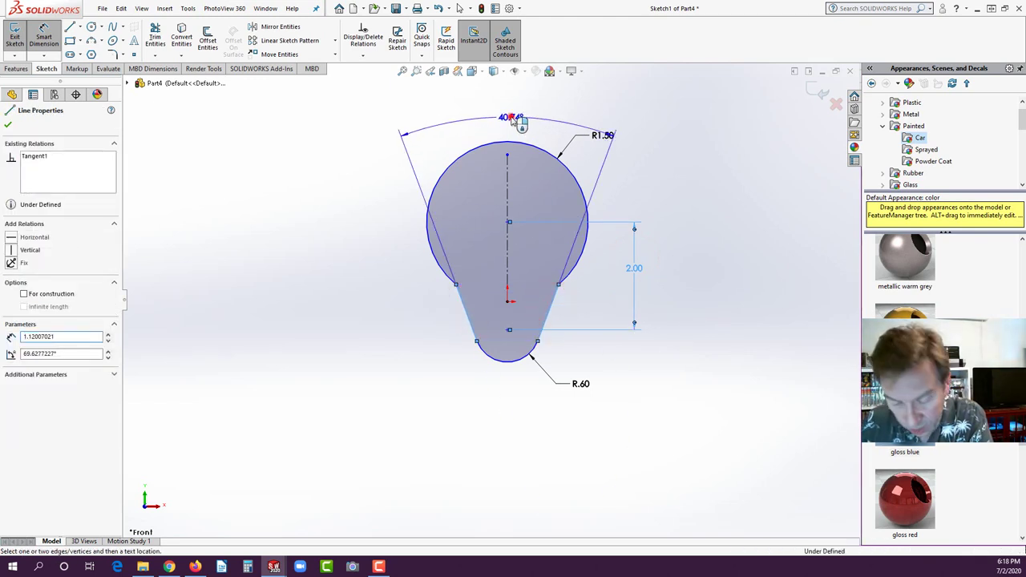
left_click(510, 117)
type("35")
key("Return")
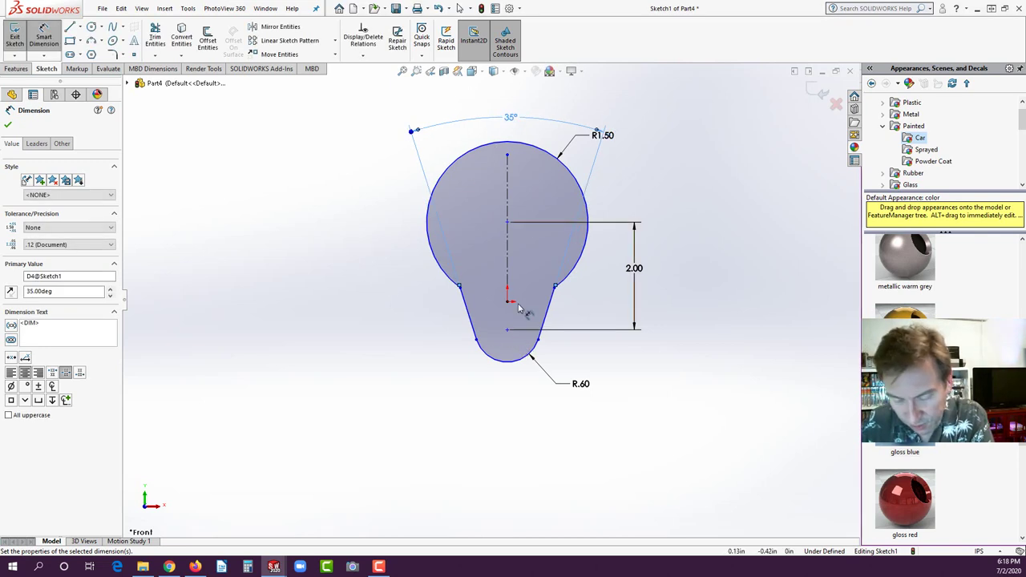
key("Escape")
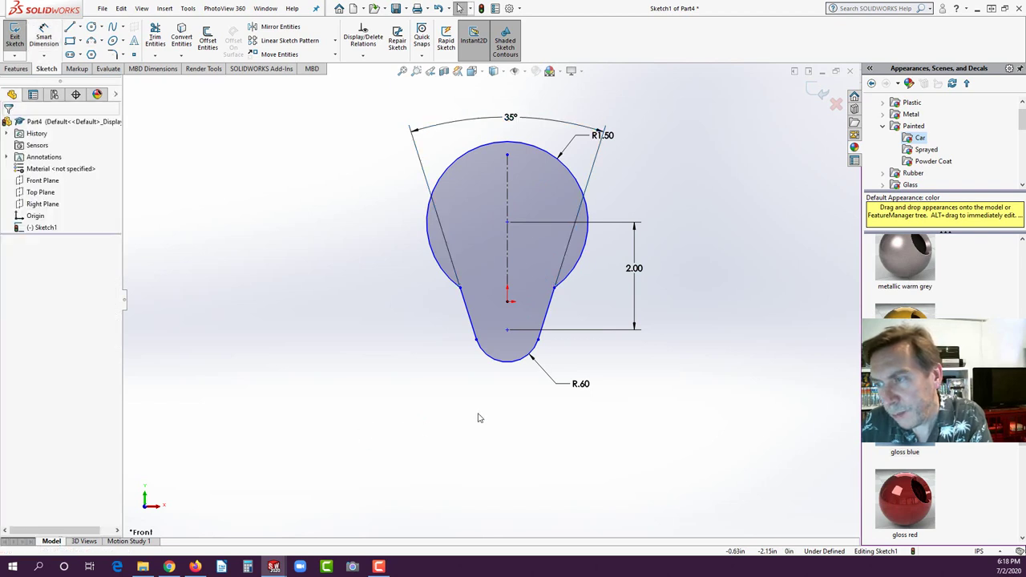
Step: Move the whole profile so that the lower arc's center lies coincident with the origin
left_click(504, 331)
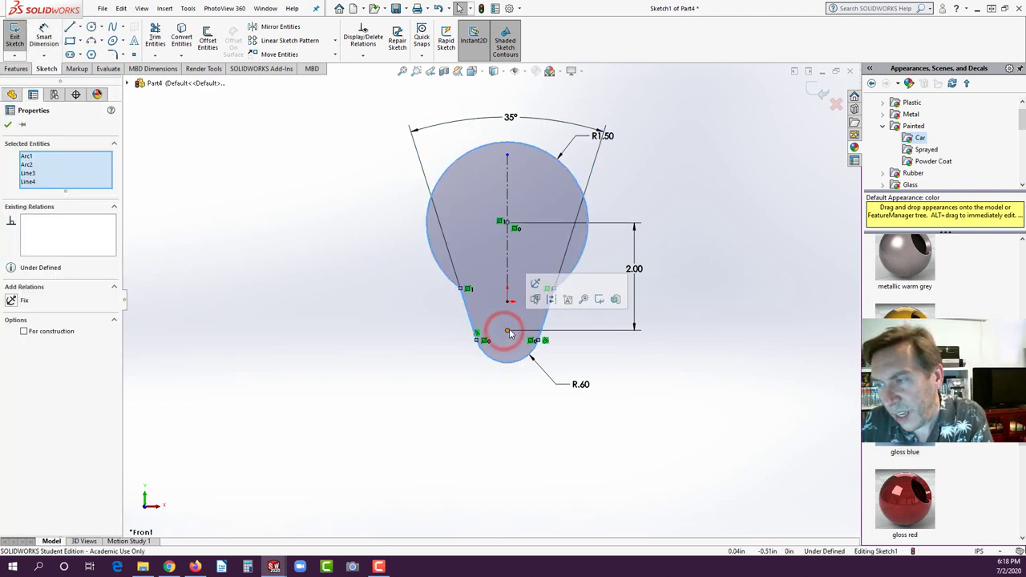
left_click(373, 372)
left_click_drag(507, 334, 507, 302)
left_click(425, 366)
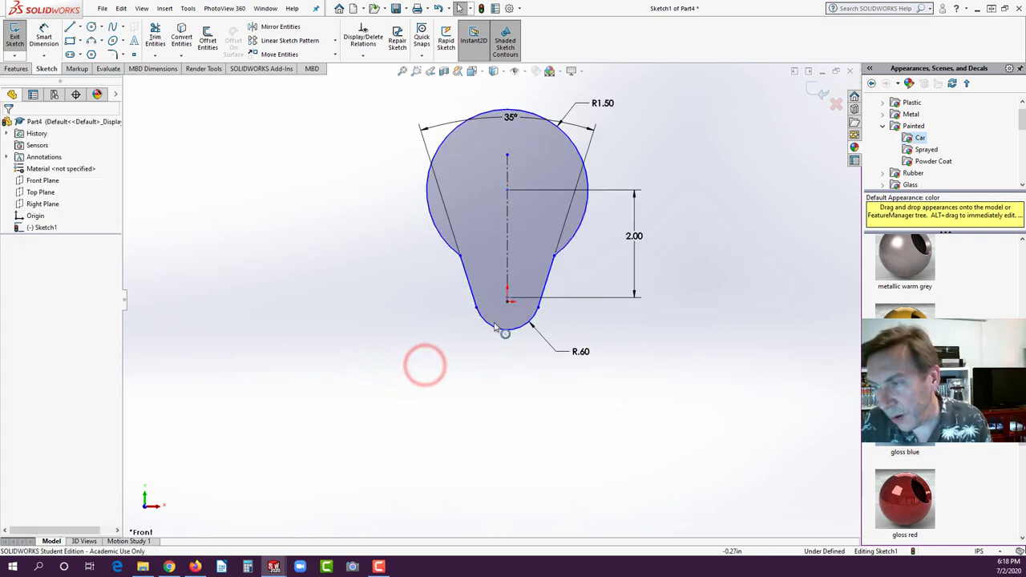
mouse_move(507, 298)
left_mouse_down()
mouse_move(504, 324)
mouse_move(506, 299)
left_mouse_up()
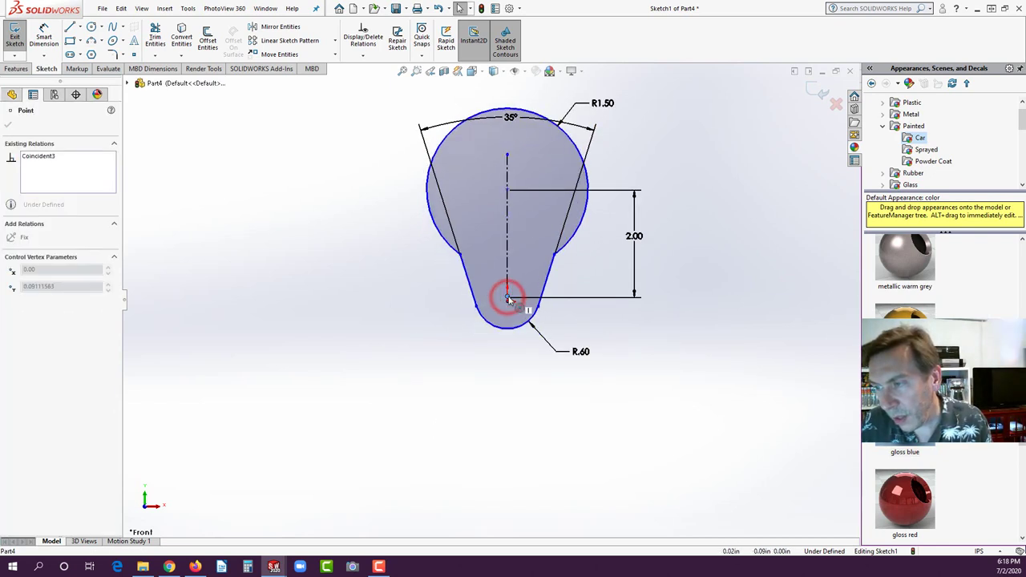
left_click(415, 391)
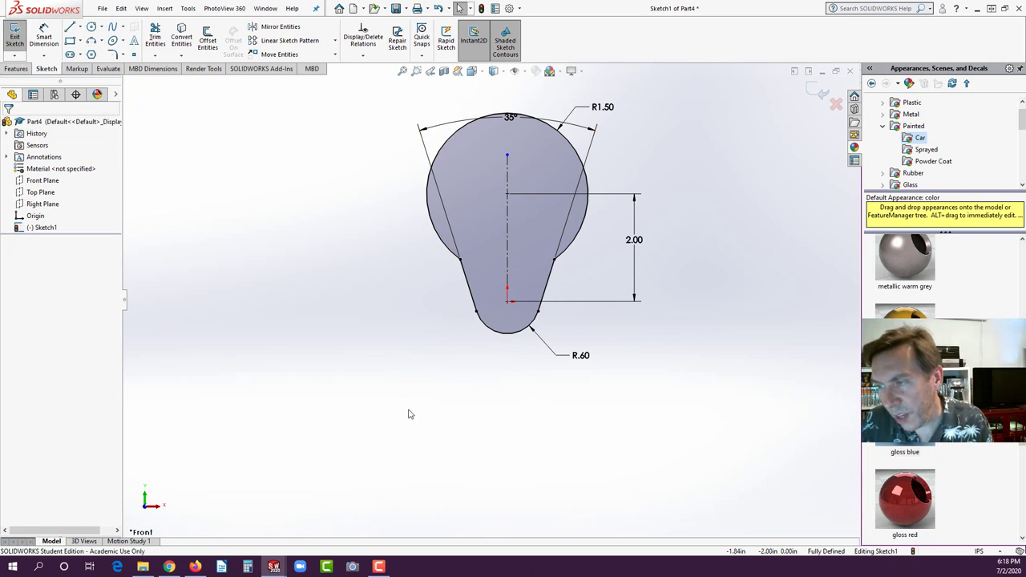
Step: Check the L3 drawing in Firefox, return to SolidWorks and set up a blind boss extrusion of the profile with a 0.61 in depth
left_click(173, 570)
scroll(472, 390, "up", 2)
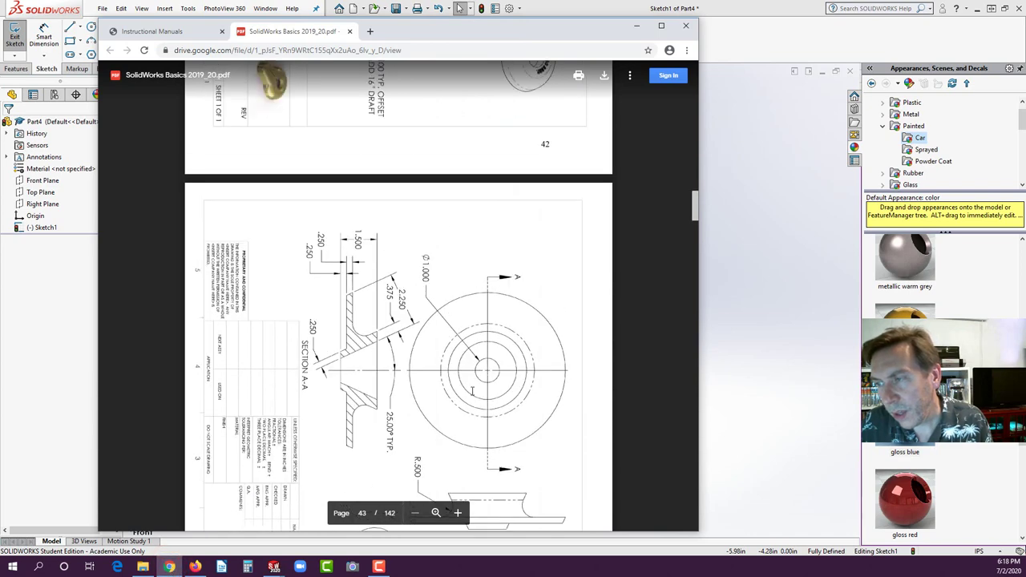
left_click(195, 567)
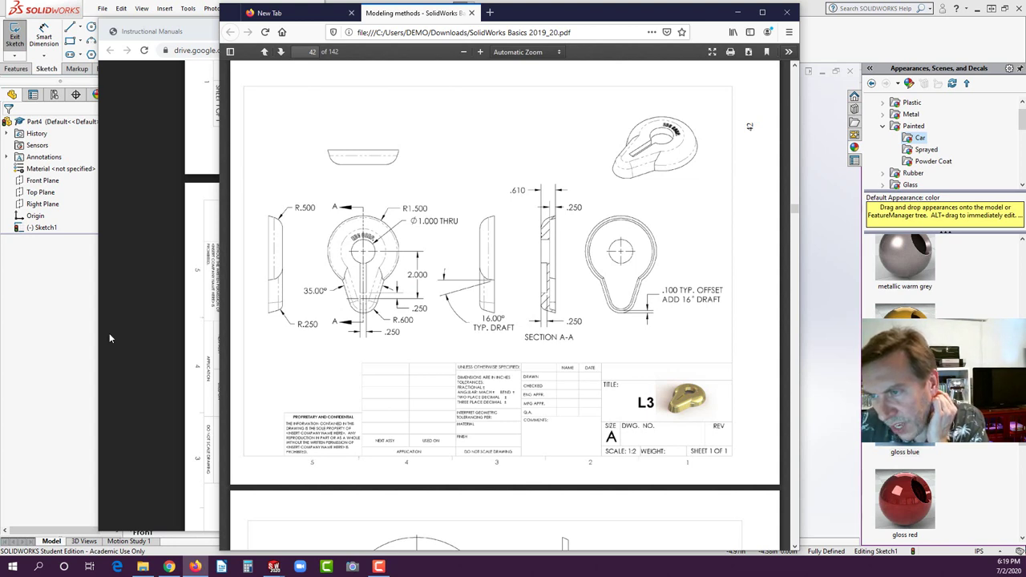
left_click(69, 342)
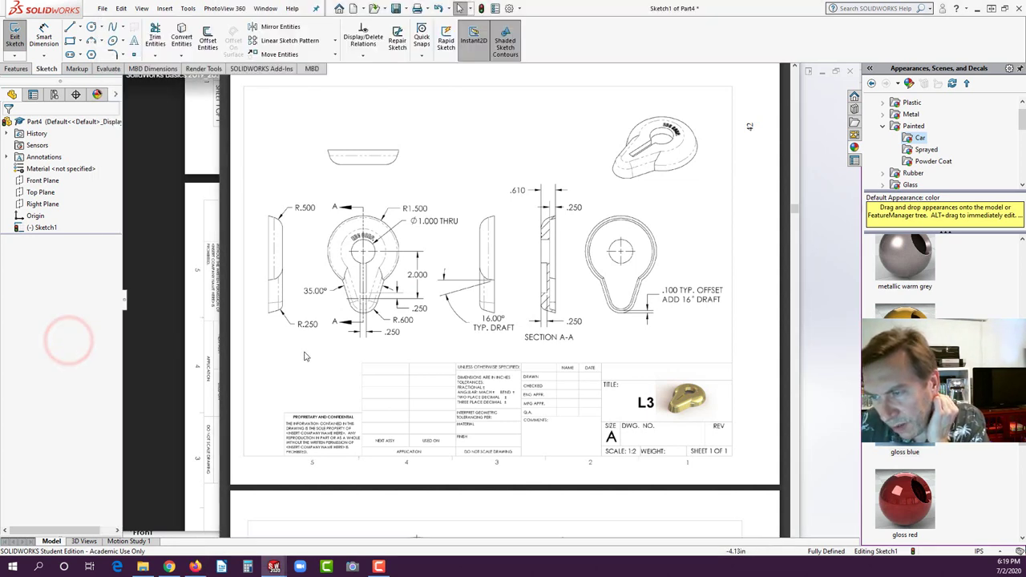
scroll(539, 241, "down", 2)
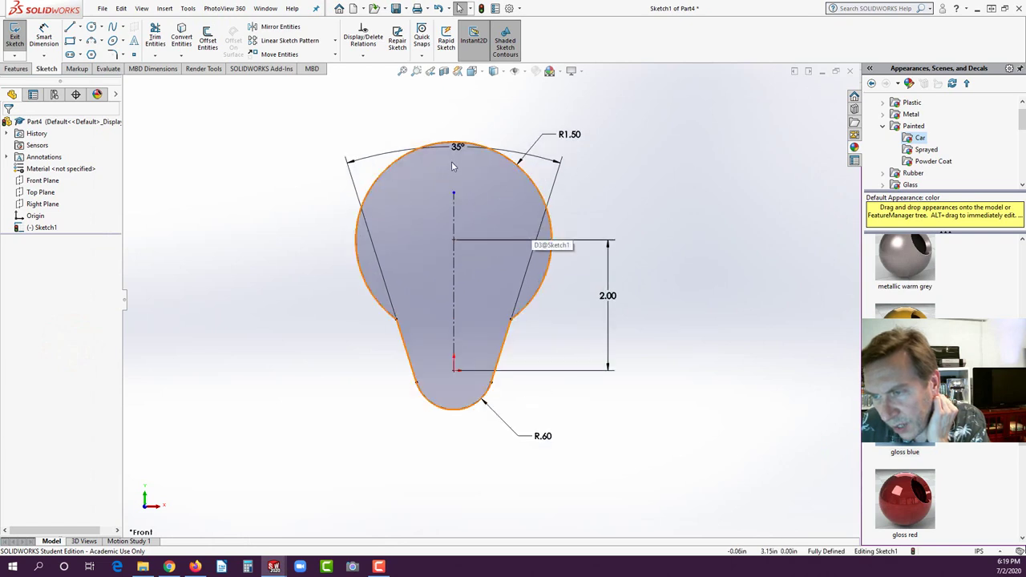
left_click(16, 68)
left_click(19, 38)
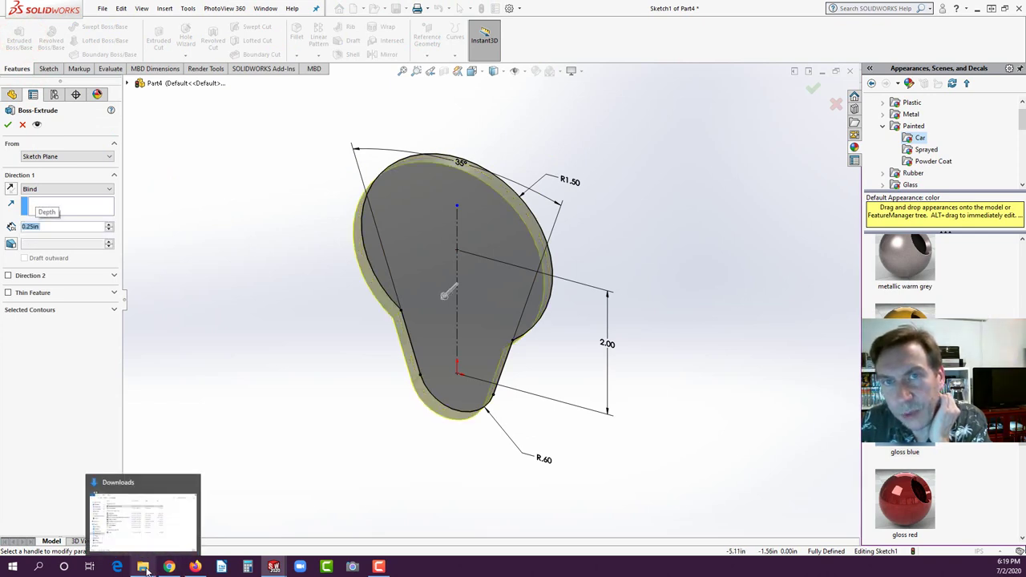
left_click(196, 567)
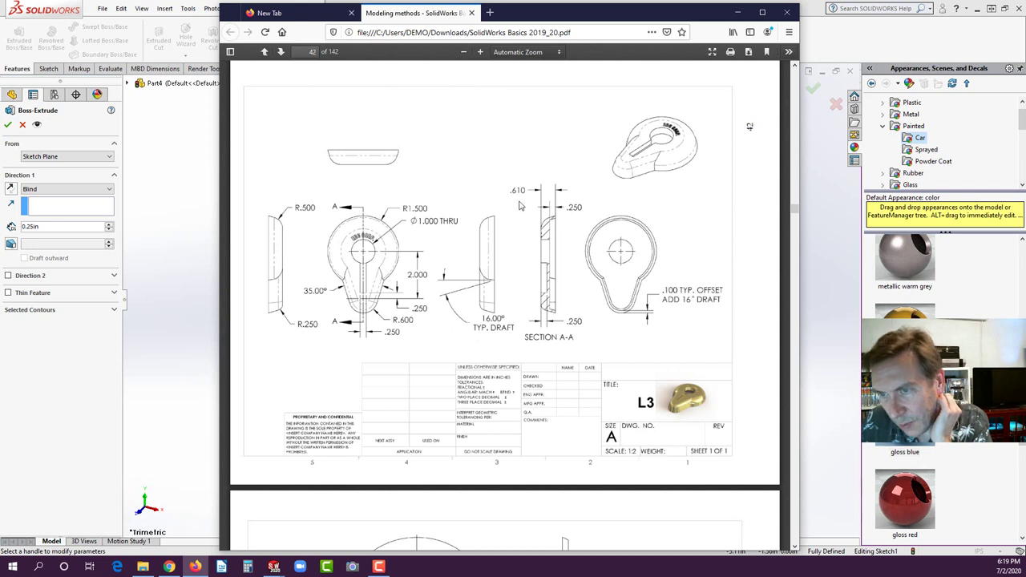
left_click(64, 341)
double_click(40, 227)
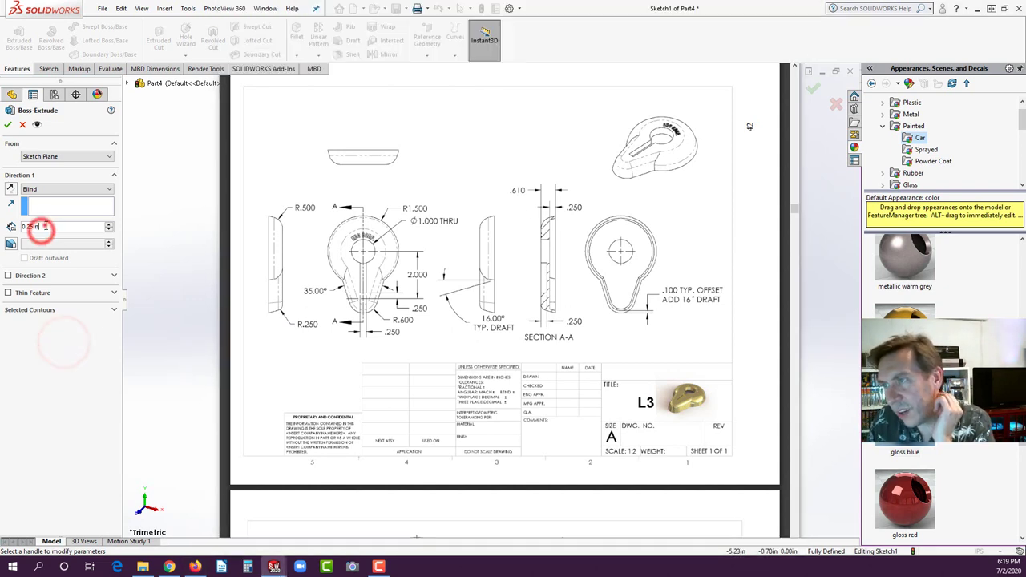
type("0.61")
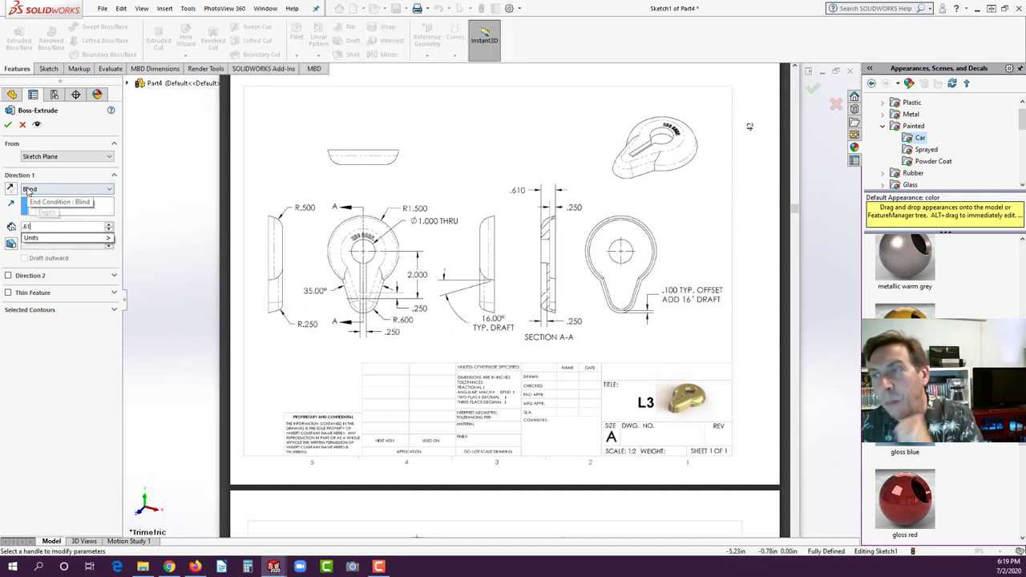
key("Return")
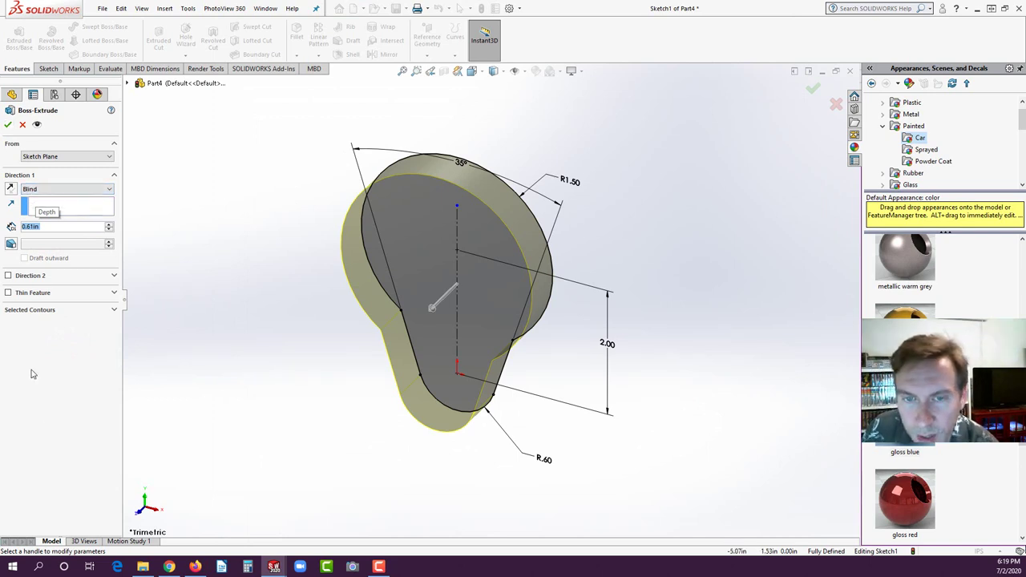
Step: Check the draft angle on the L3 drawing, add a 16-degree inward draft to the extrusion and finish it
left_click(194, 567)
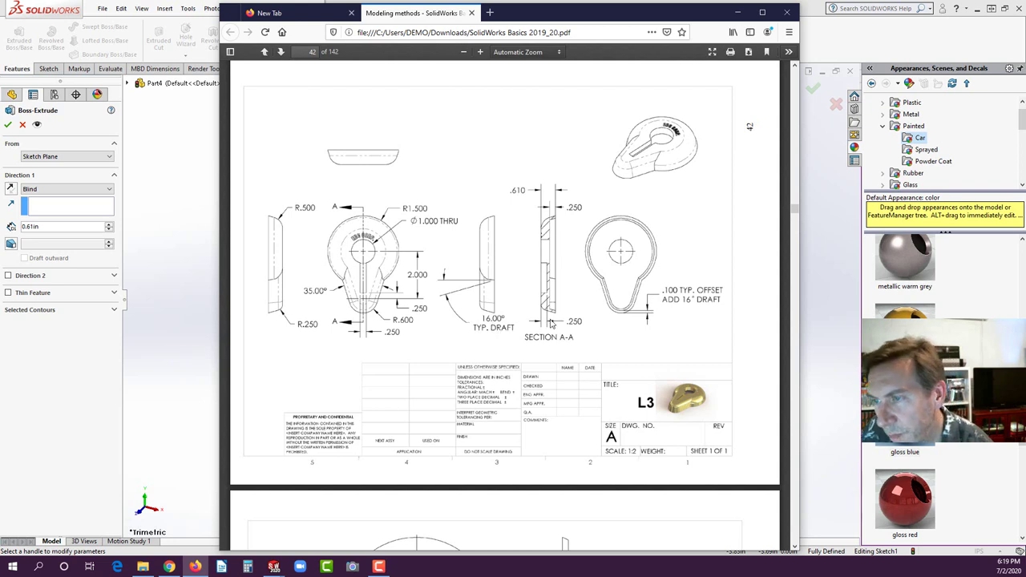
left_click(39, 433)
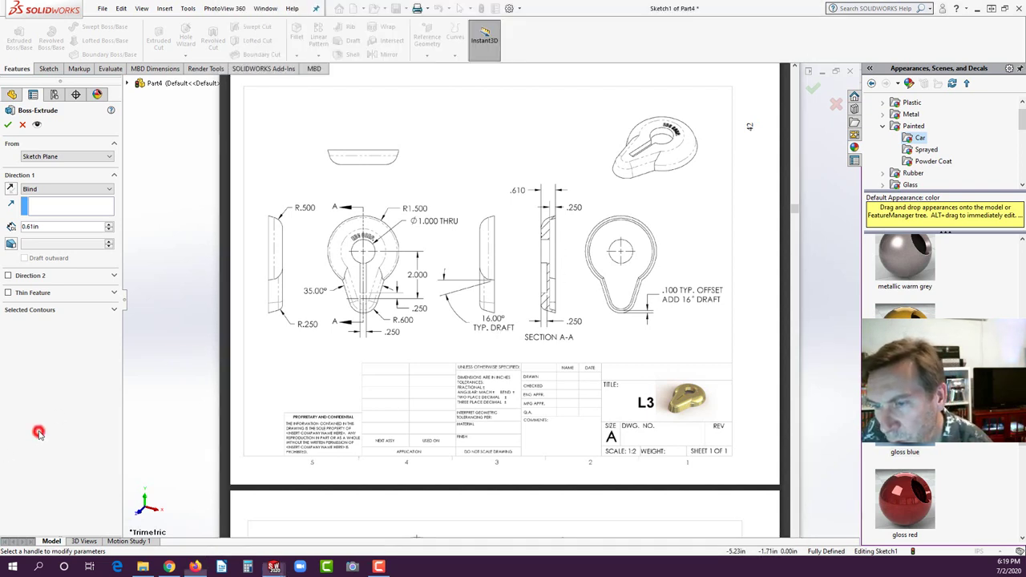
left_click(12, 244)
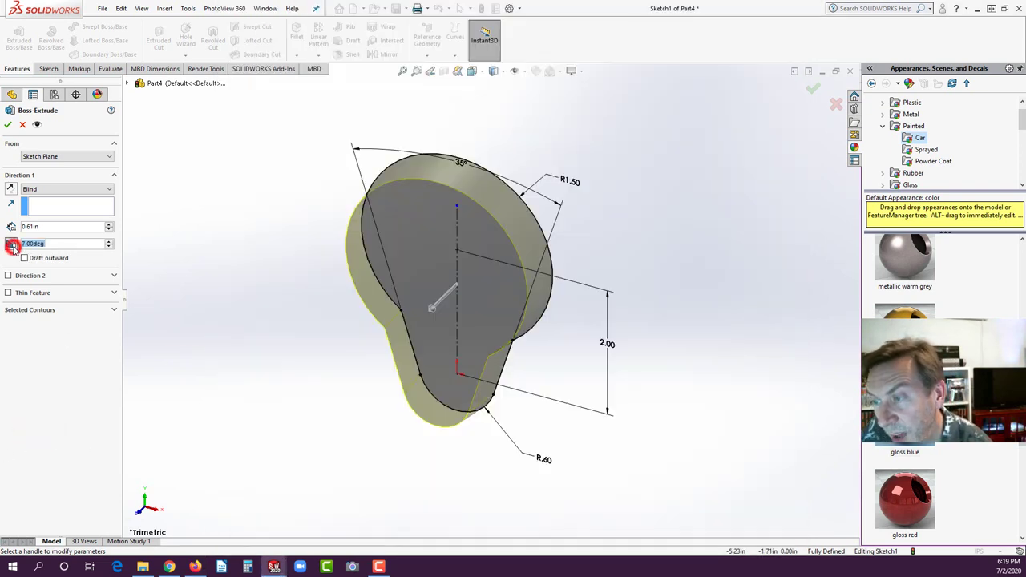
left_click(109, 240)
left_click(109, 241)
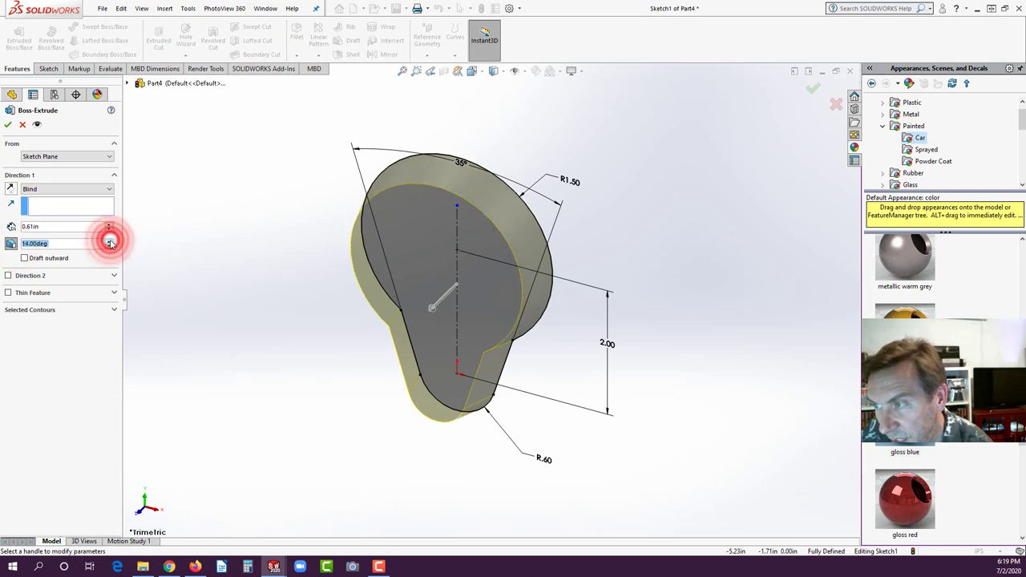
left_click(109, 241)
left_click(109, 241)
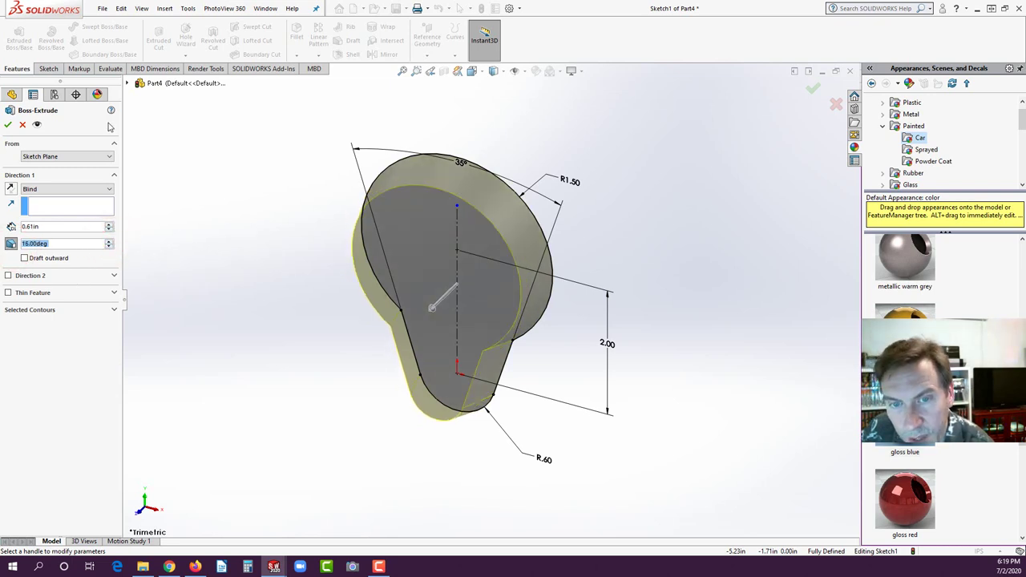
left_click(8, 125)
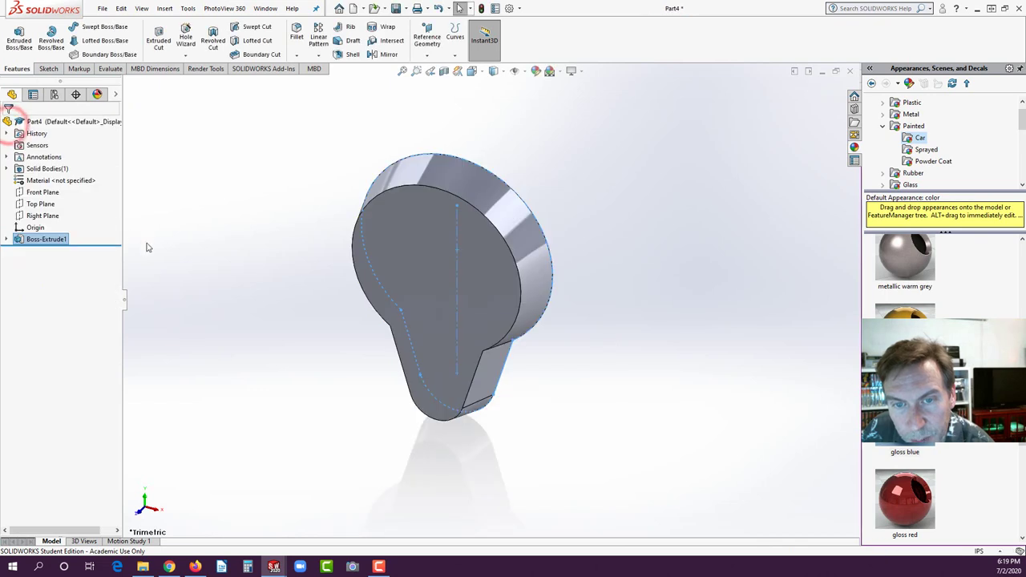